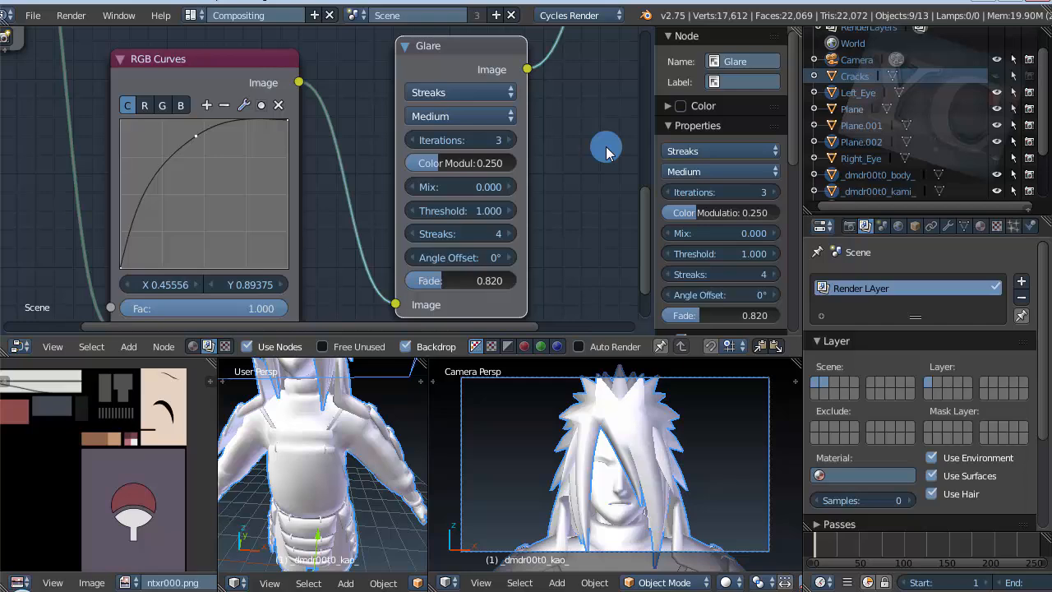
# Step: Examine the compositing node tree, from the two Render Layers nodes through Blur, RGB Curves and Glare to the Composite and Viewer outputs
pyautogui.scroll(-3, 301, 165)
pyautogui.scroll(-2, 404, 242)
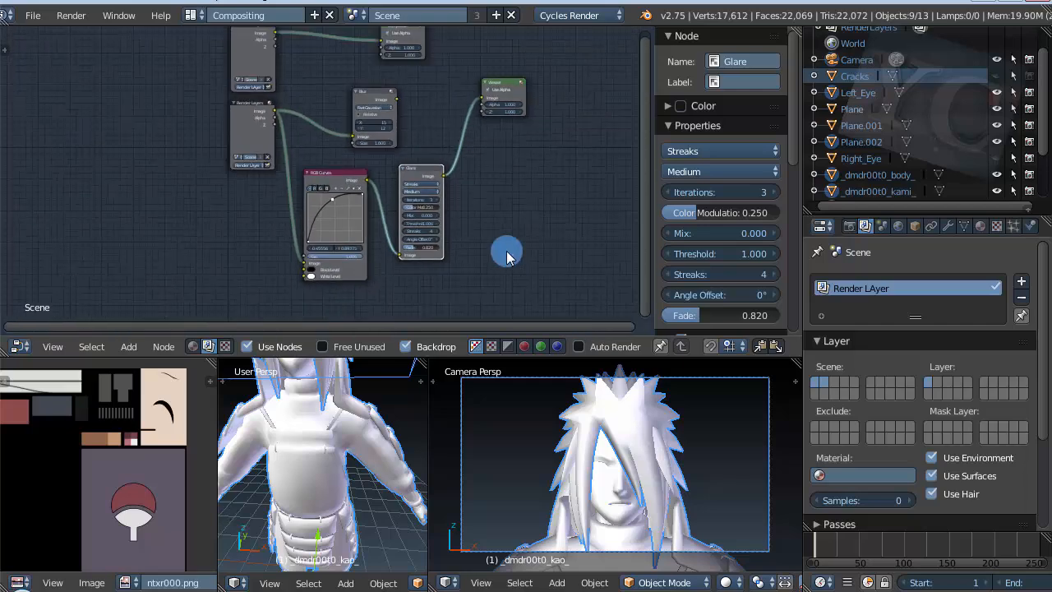
pyautogui.scroll(2, 305, 121)
pyautogui.scroll(3, 418, 76)
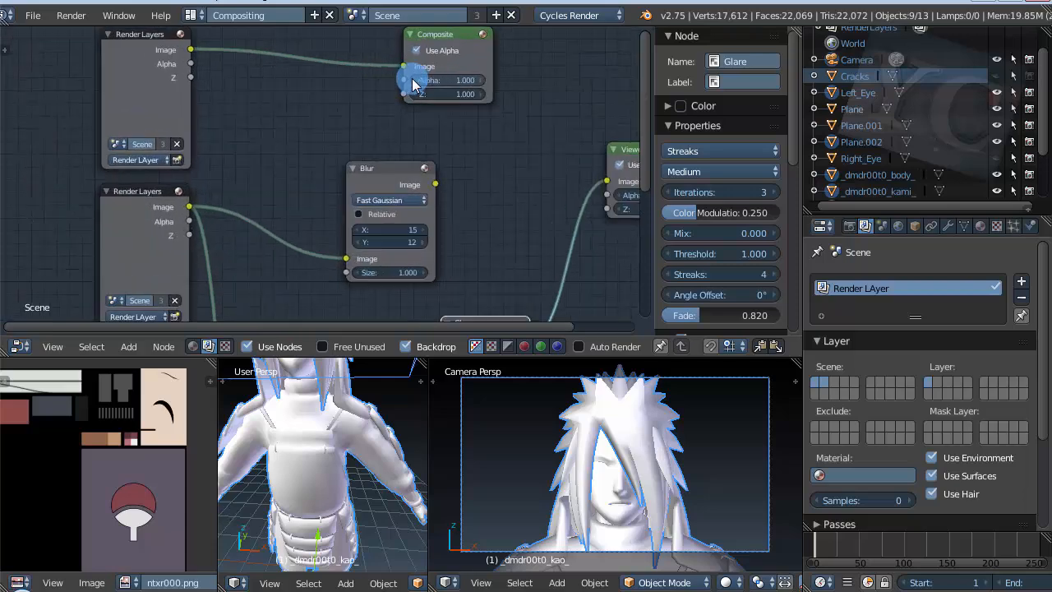
pyautogui.scroll(-1, 469, 183)
pyautogui.scroll(-1, 272, 79)
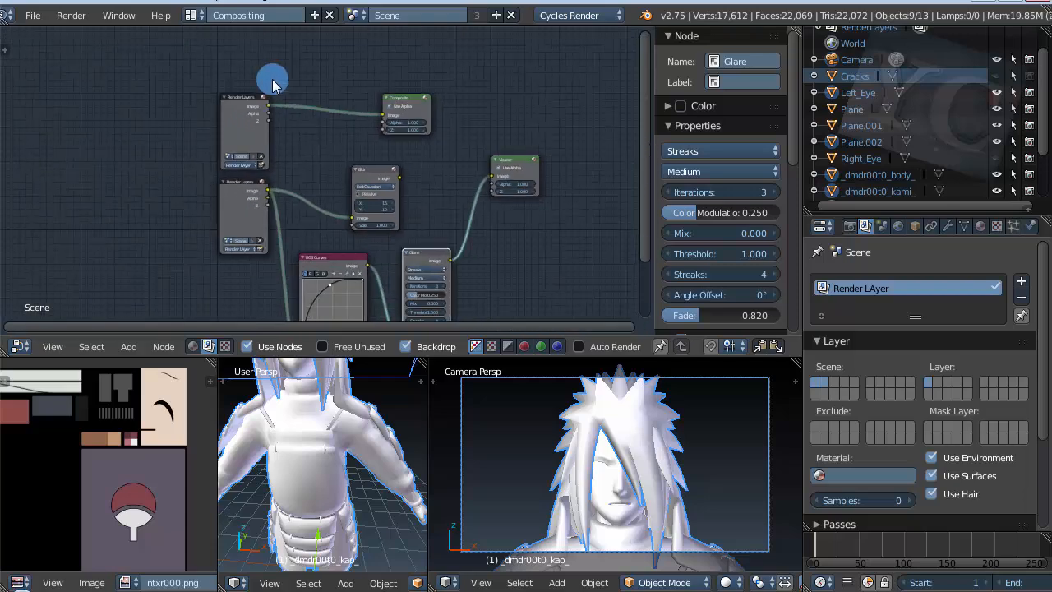
pyautogui.scroll(-1, 218, 148)
pyautogui.scroll(4, 242, 66)
pyautogui.scroll(1, 71, 82)
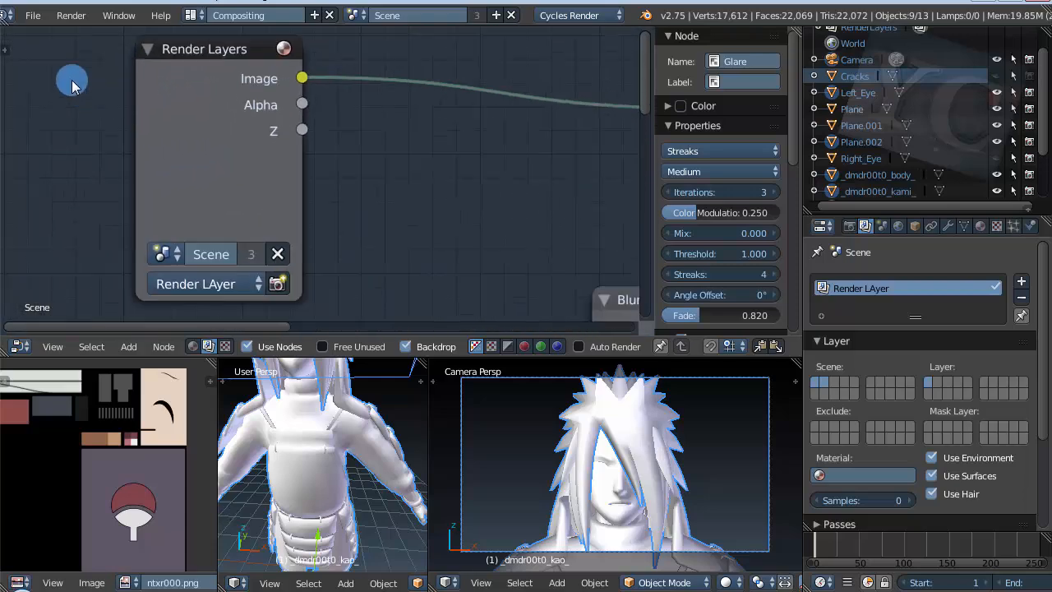
pyautogui.scroll(-3, 54, 76)
pyautogui.scroll(-1, 54, 76)
pyautogui.scroll(2, 201, 90)
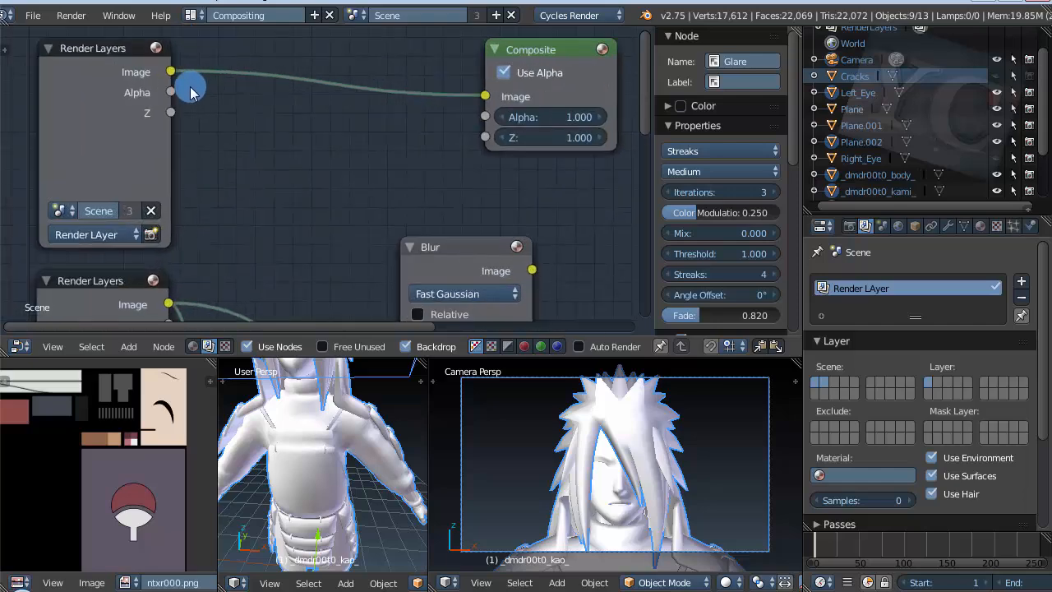
pyautogui.scroll(-1, 190, 92)
pyautogui.scroll(-1, 263, 99)
pyautogui.scroll(-2, 164, 78)
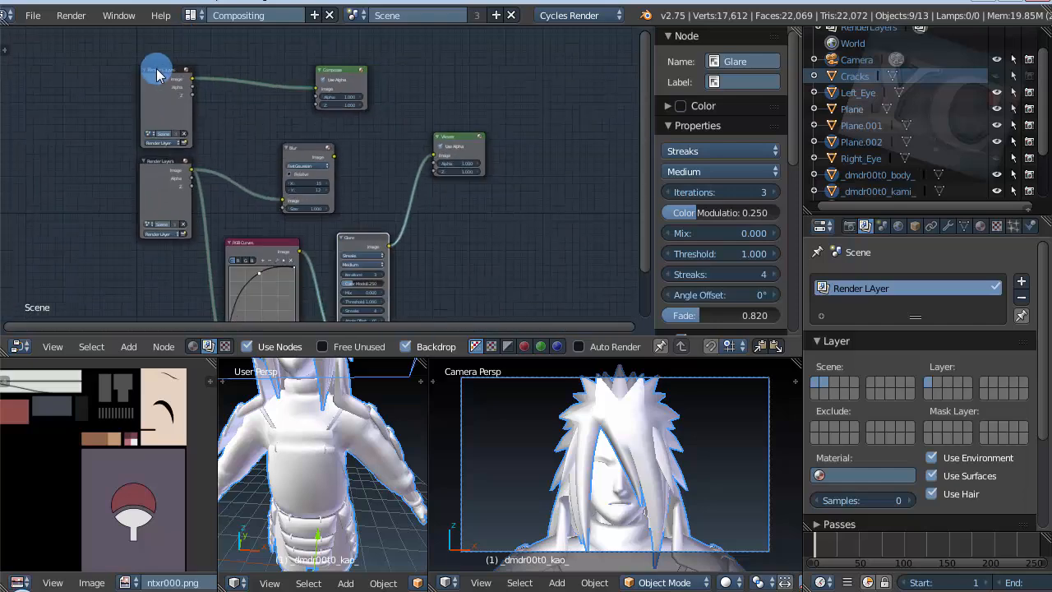
pyautogui.scroll(2, 219, 214)
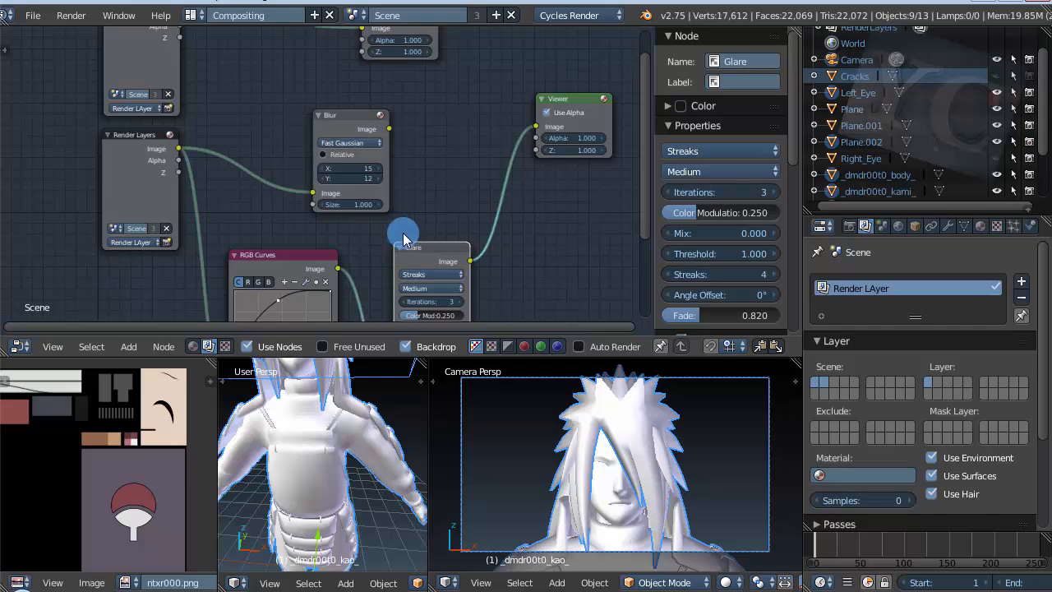
pyautogui.scroll(2, 151, 154)
pyautogui.scroll(-2, 261, 249)
pyautogui.scroll(1, 183, 43)
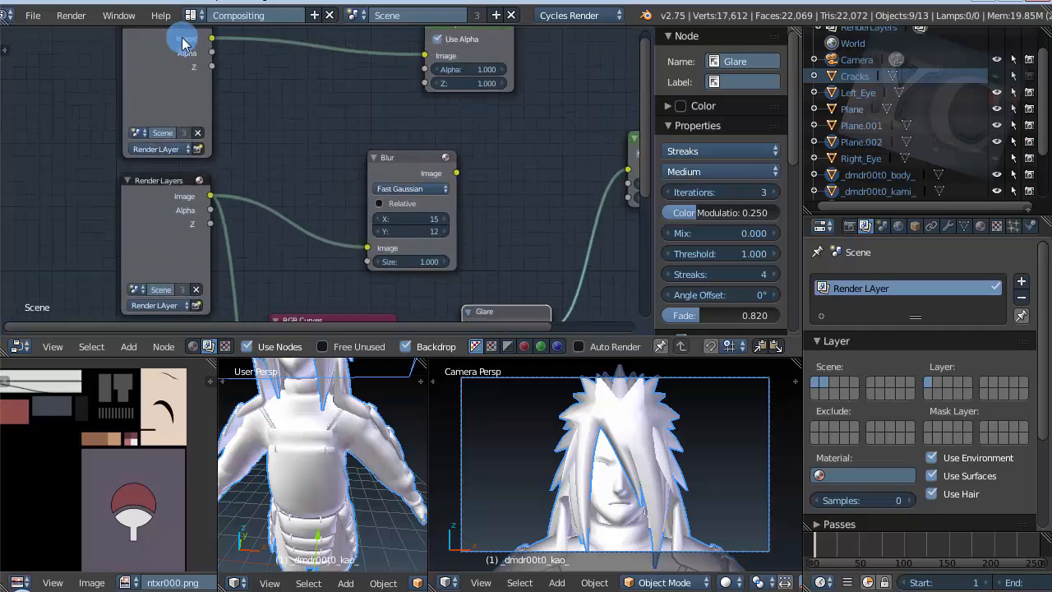
# Step: Move the Render Layers node that feeds the Composite node slightly upward, away from the other Render Layers node
pyautogui.scroll(-1, 227, 145)
pyautogui.scroll(3, 205, 68)
pyautogui.scroll(-1, 136, 84)
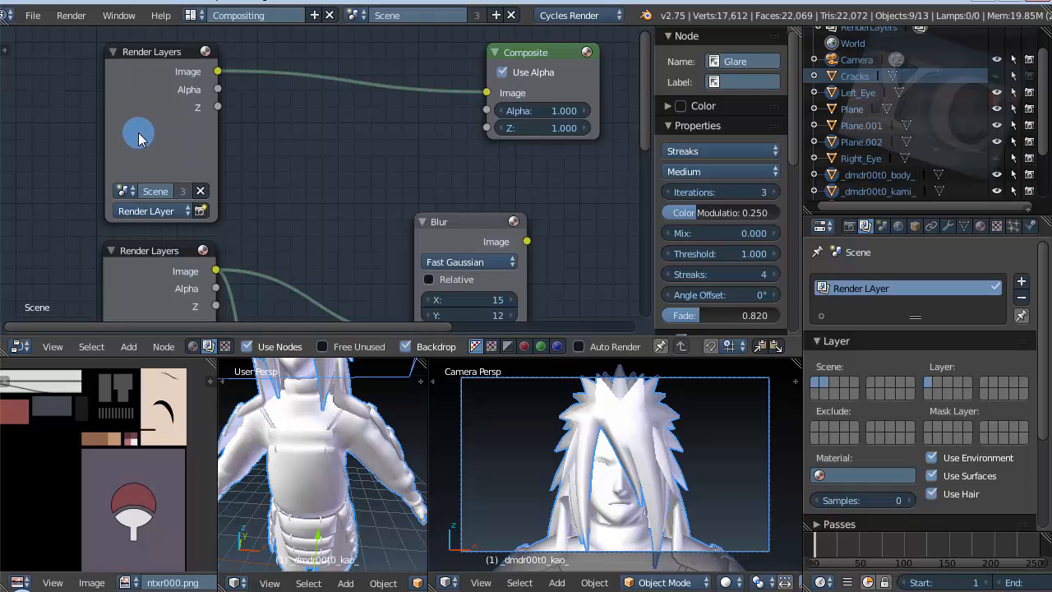
pyautogui.moveTo(145, 76); pyautogui.dragTo(150, 47)
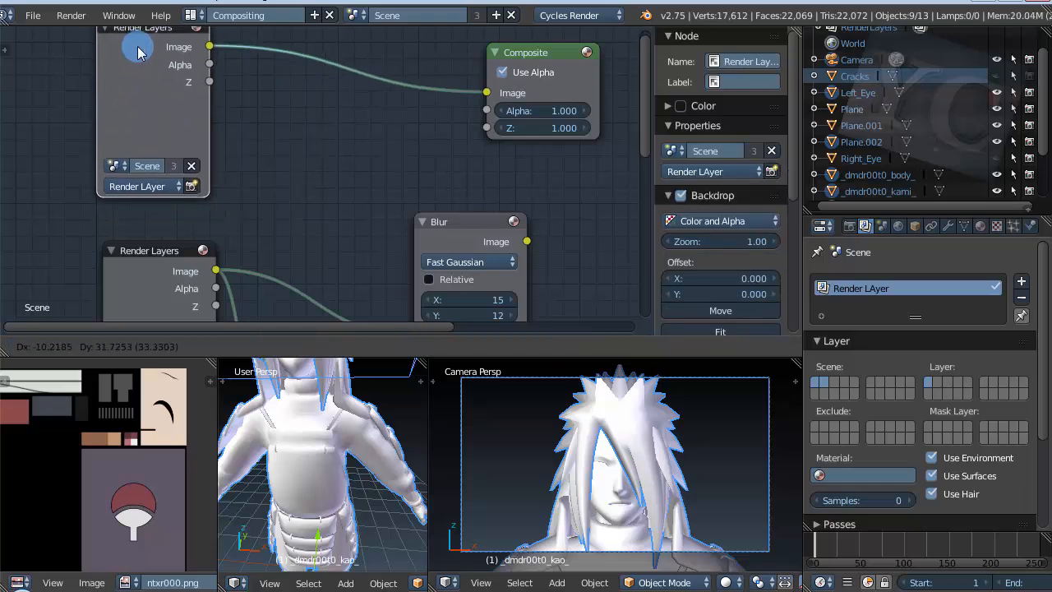
# Step: Review how the second Render Layers node branches into the Blur node and the RGB Curves and Glare chain
pyautogui.scroll(-2, 226, 110)
pyautogui.scroll(-2, 187, 89)
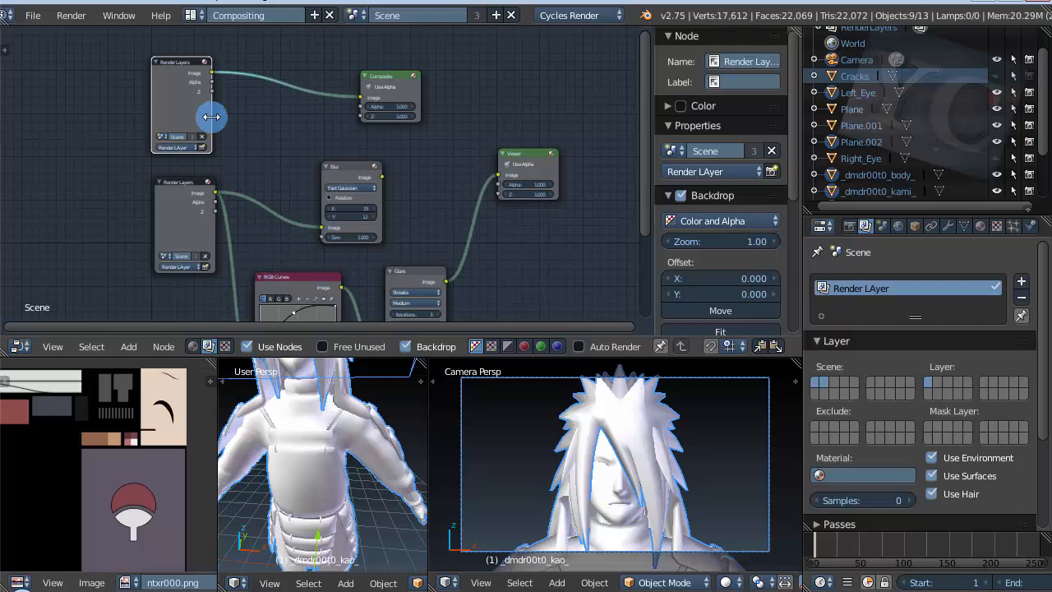
pyautogui.scroll(-2, 211, 114)
pyautogui.scroll(3, 297, 312)
pyautogui.scroll(2, 261, 321)
pyautogui.scroll(-8, 284, 193)
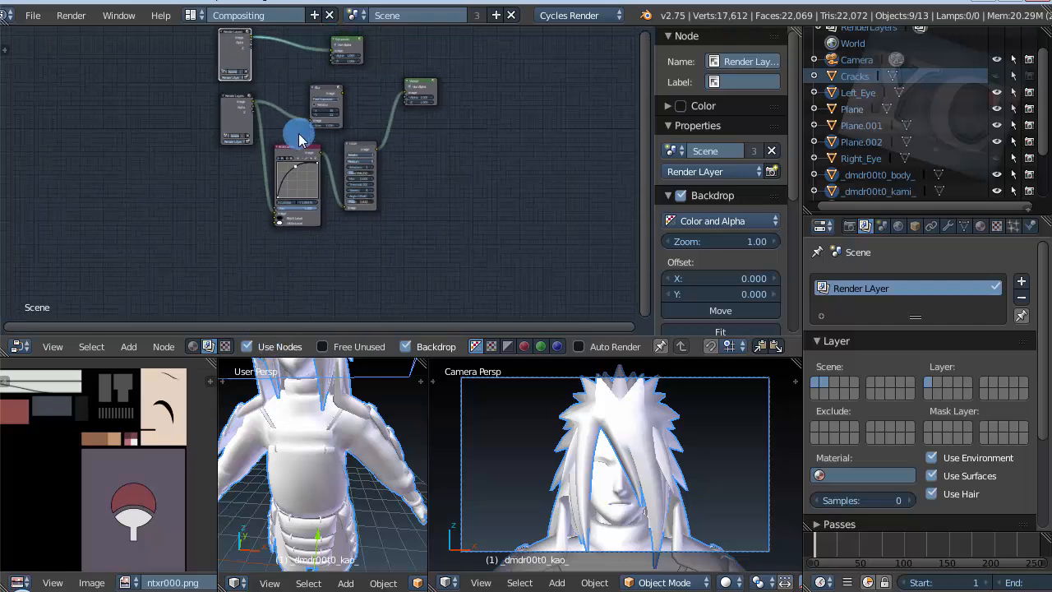
pyautogui.scroll(-2, 289, 253)
pyautogui.scroll(3, 275, 246)
pyautogui.moveTo(226, 253); pyautogui.dragTo(259, 223, button='middle')
pyautogui.scroll(5, 345, 228)
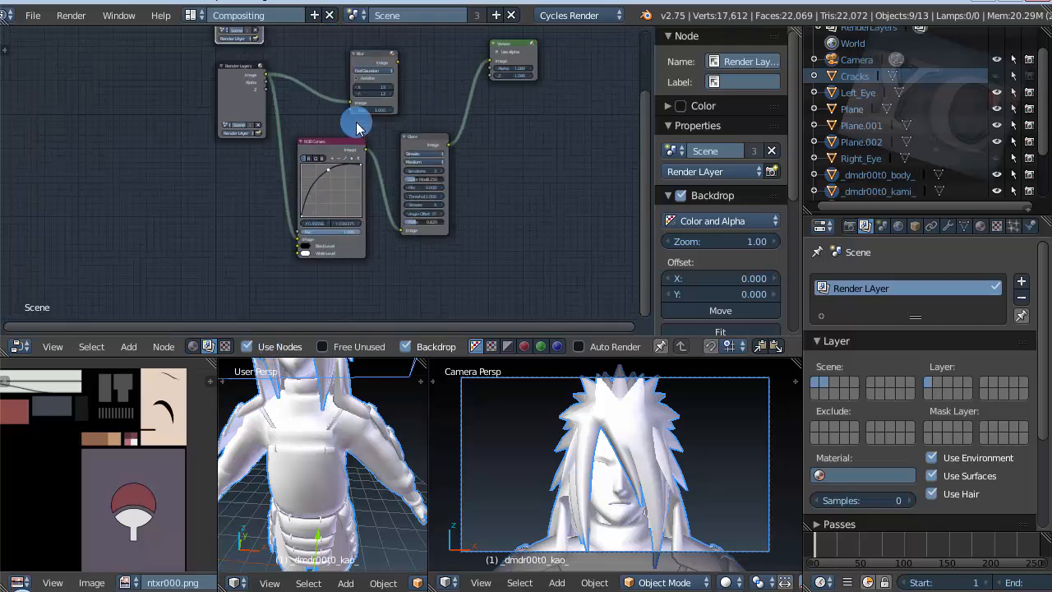
pyautogui.scroll(-3, 364, 115)
pyautogui.scroll(1, 298, 104)
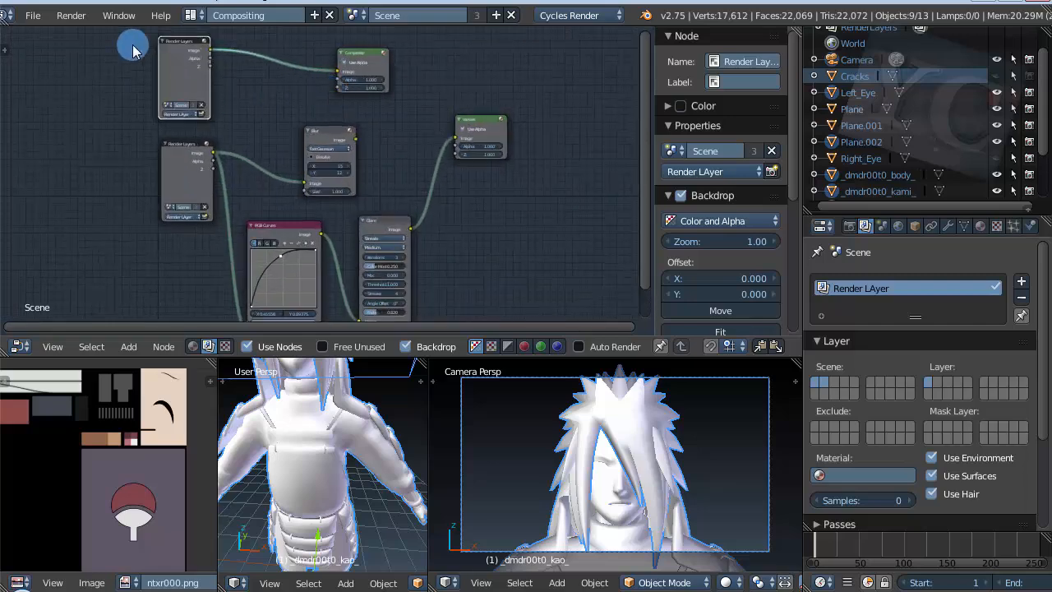
# Step: Open the recent file Tutorial Comp Rendering V2. blend.blend
pyautogui.click(33, 16)
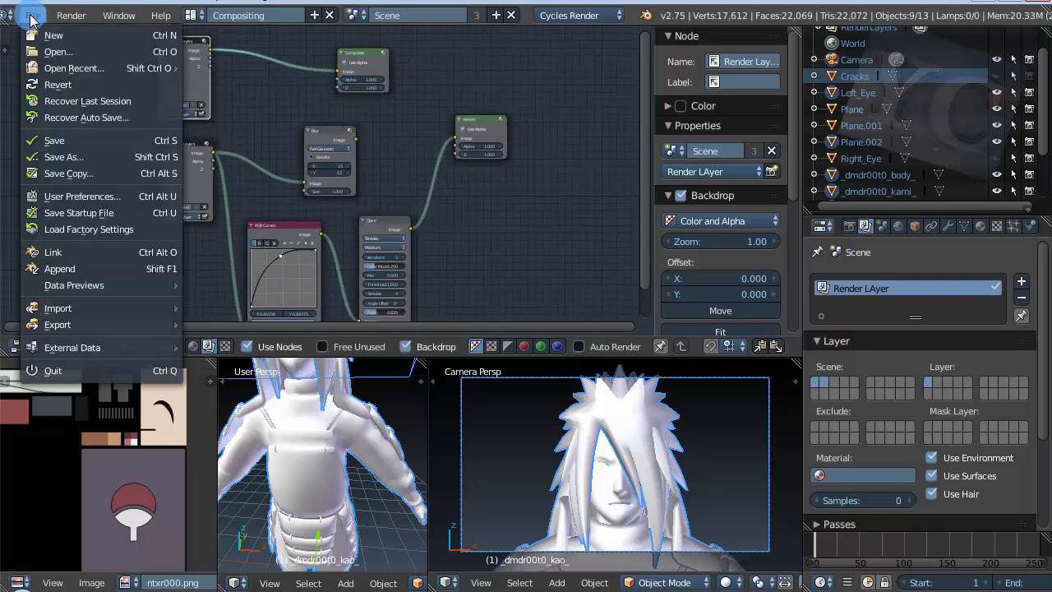
pyautogui.moveTo(102, 77)
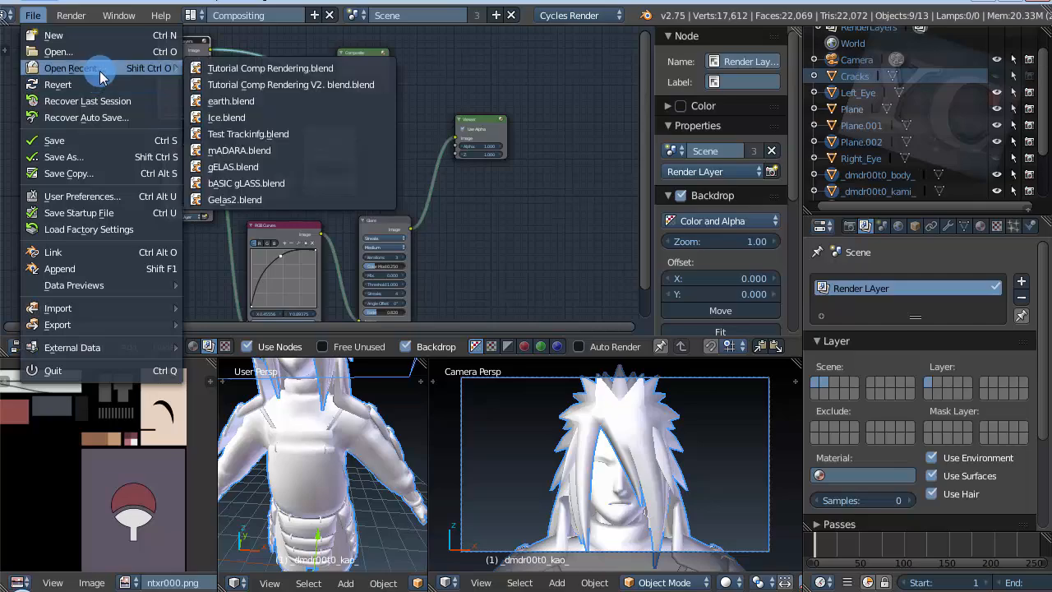
pyautogui.click(258, 85)
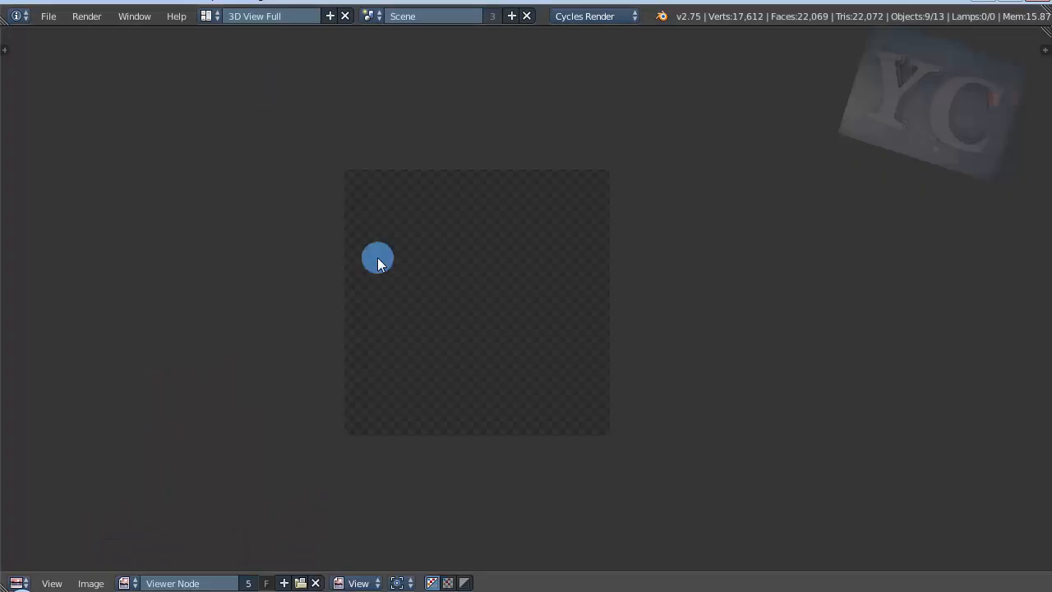
# Step: Change the image editor area to the Node Editor and display the scene's compositing node tree
pyautogui.click(17, 583)
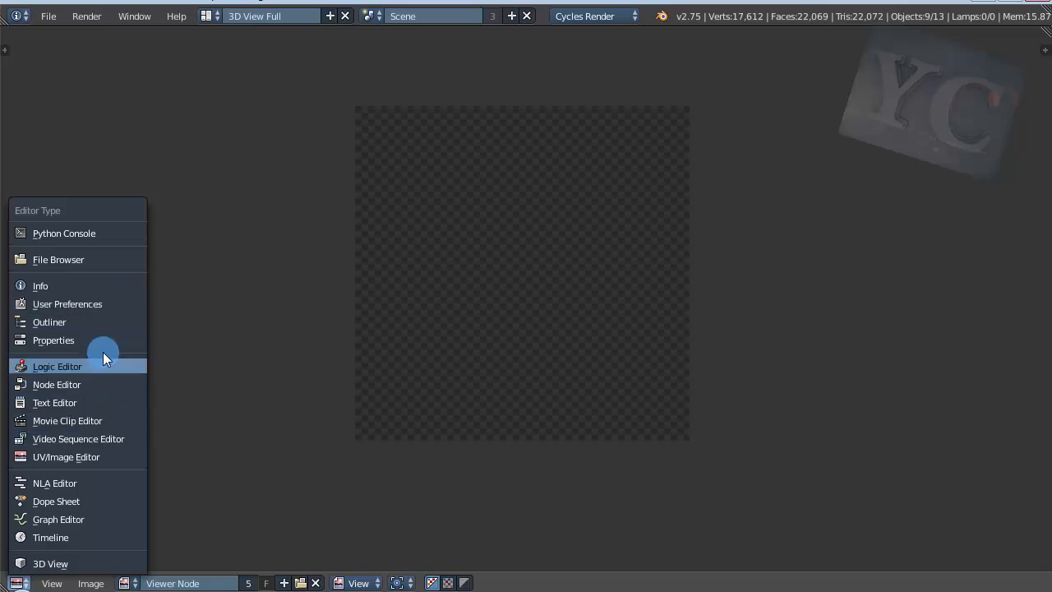
pyautogui.click(107, 380)
pyautogui.scroll(2, 370, 275)
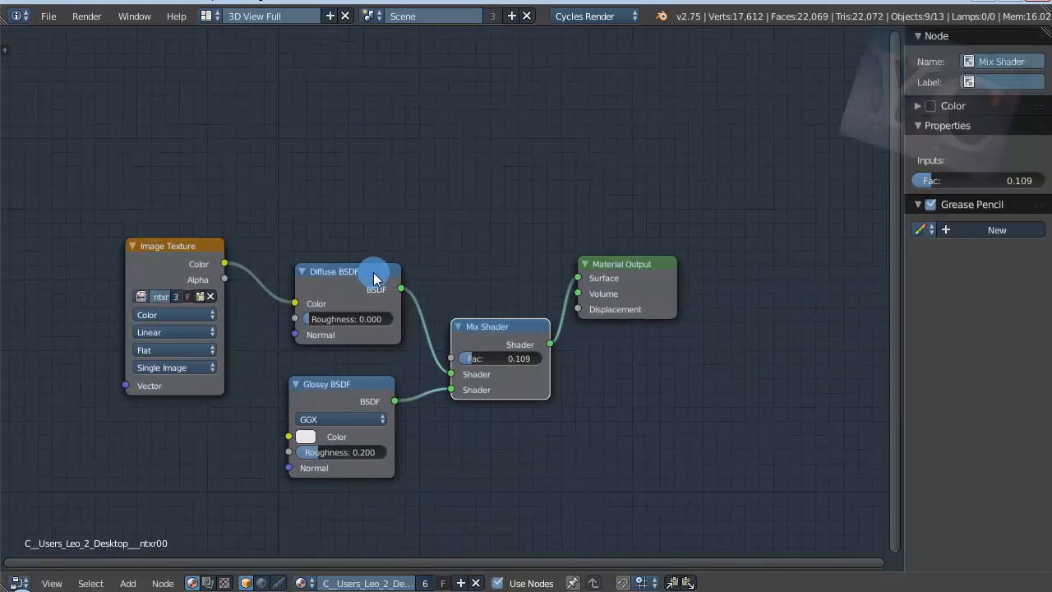
pyautogui.click(207, 582)
pyautogui.scroll(-6, 140, 222)
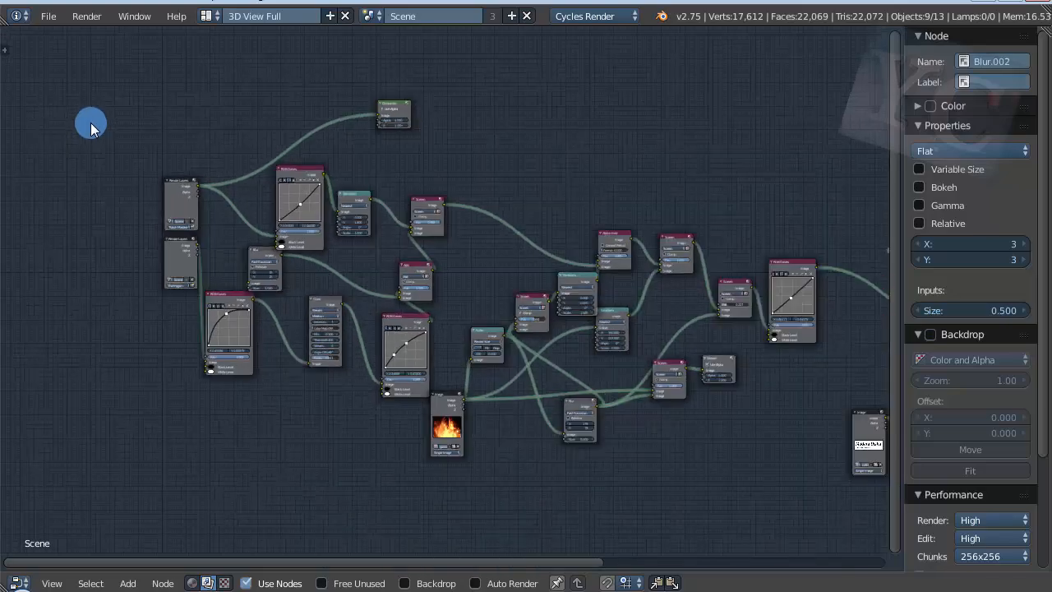
# Step: Survey the finished compositing node tree and inspect the render layers assigned in its two Render Layers nodes
pyautogui.scroll(-1, 122, 181)
pyautogui.scroll(1, 627, 270)
pyautogui.scroll(1, 253, 221)
pyautogui.scroll(-1, 598, 349)
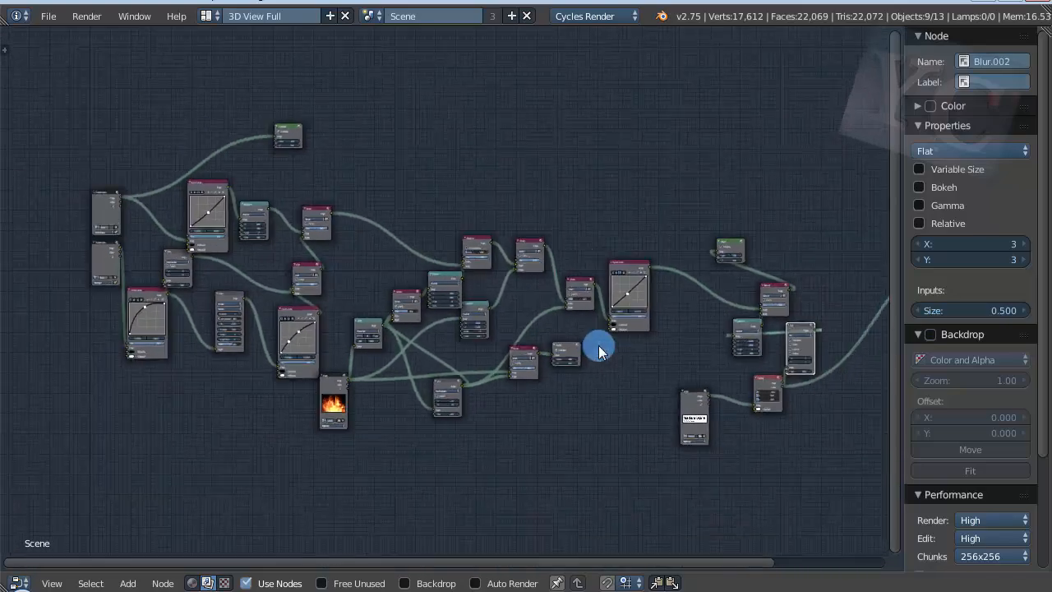
pyautogui.scroll(1, 43, 176)
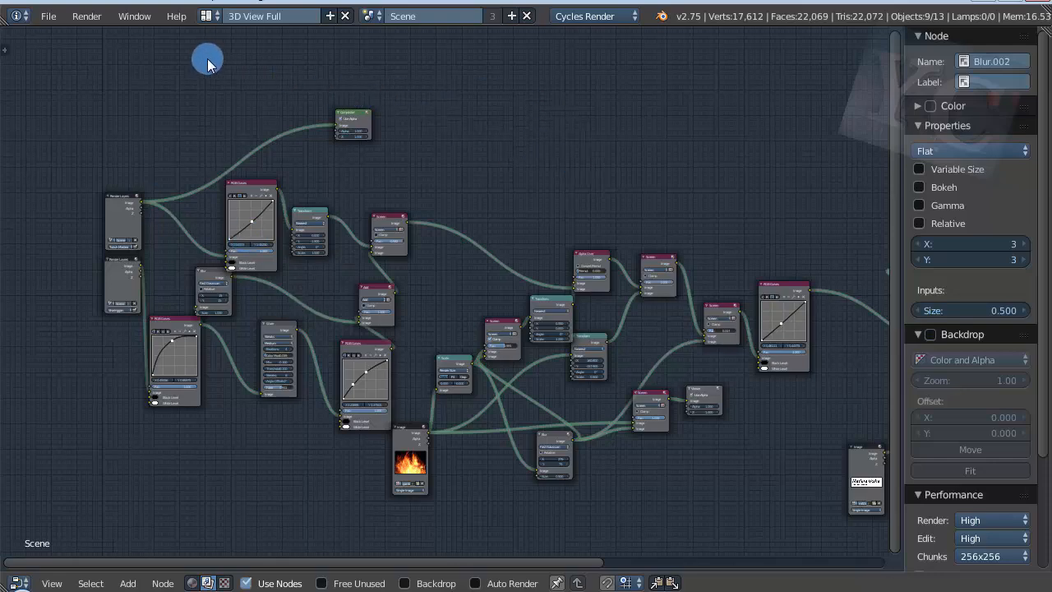
pyautogui.scroll(-2, 120, 77)
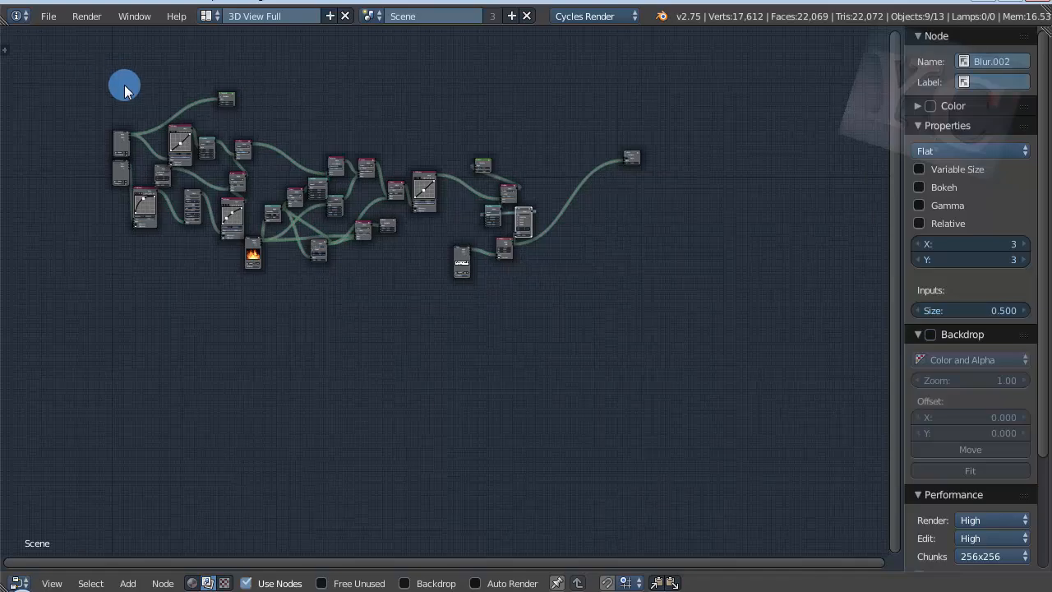
pyautogui.scroll(2, 124, 85)
pyautogui.scroll(4, 90, 175)
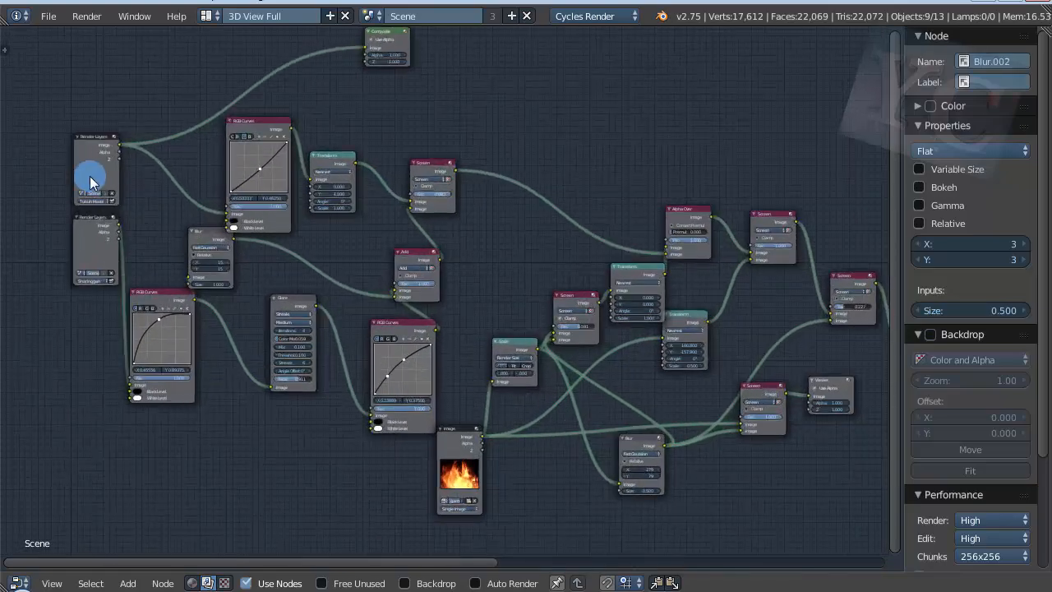
pyautogui.scroll(-4, 36, 149)
pyautogui.scroll(4, 31, 146)
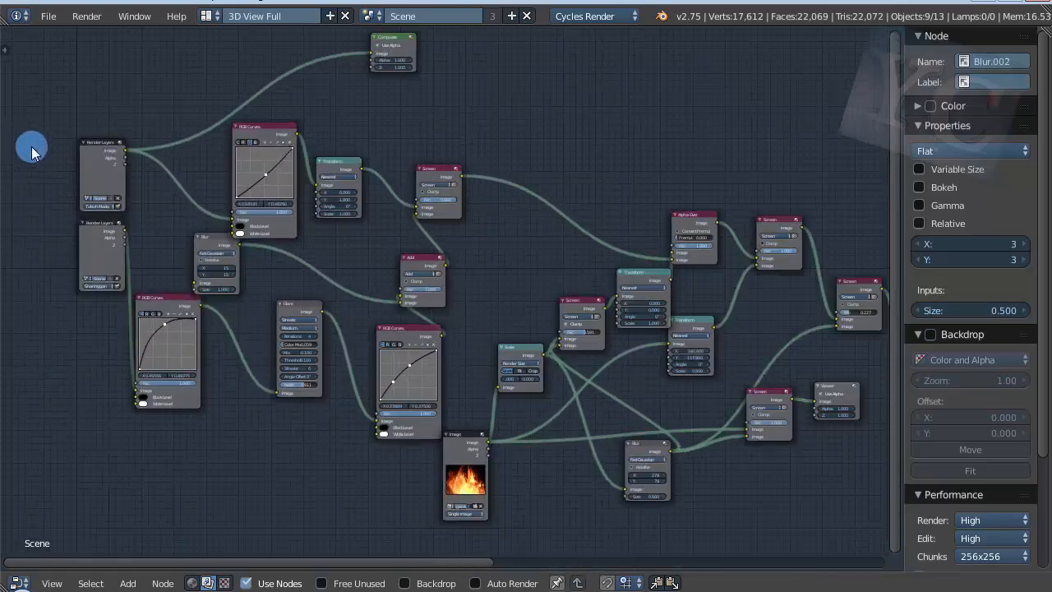
pyautogui.scroll(4, 31, 235)
pyautogui.scroll(-4, 31, 283)
pyautogui.scroll(3, 165, 92)
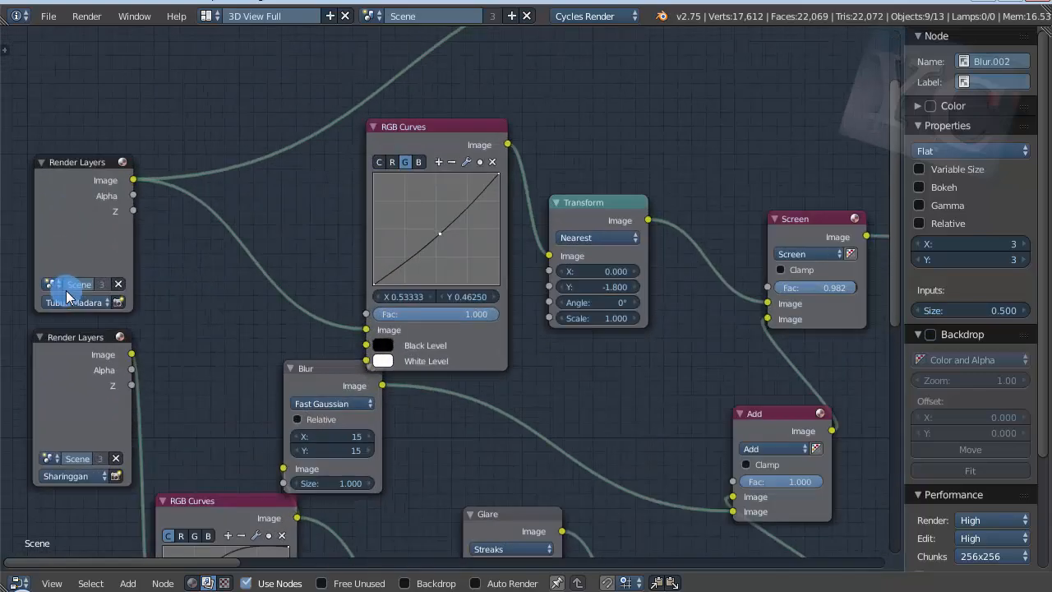
# Step: Examine how the RGB Curves, Transform, Screen, Add and Glare nodes combine the two render layers with the fire image
pyautogui.scroll(-2, 66, 290)
pyautogui.scroll(-3, 14, 97)
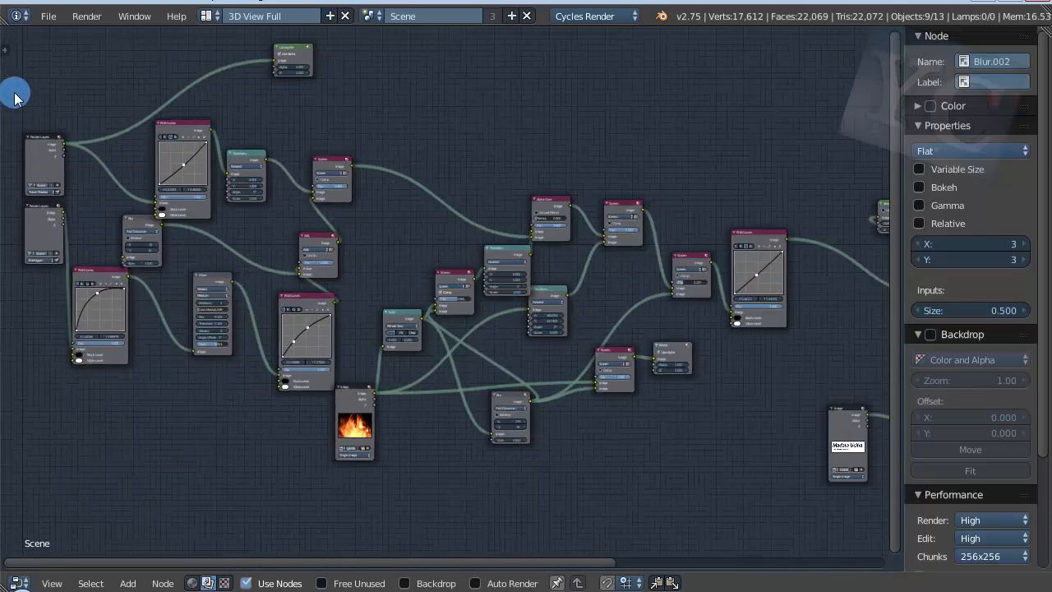
pyautogui.scroll(-1, 15, 101)
pyautogui.scroll(-2, 15, 101)
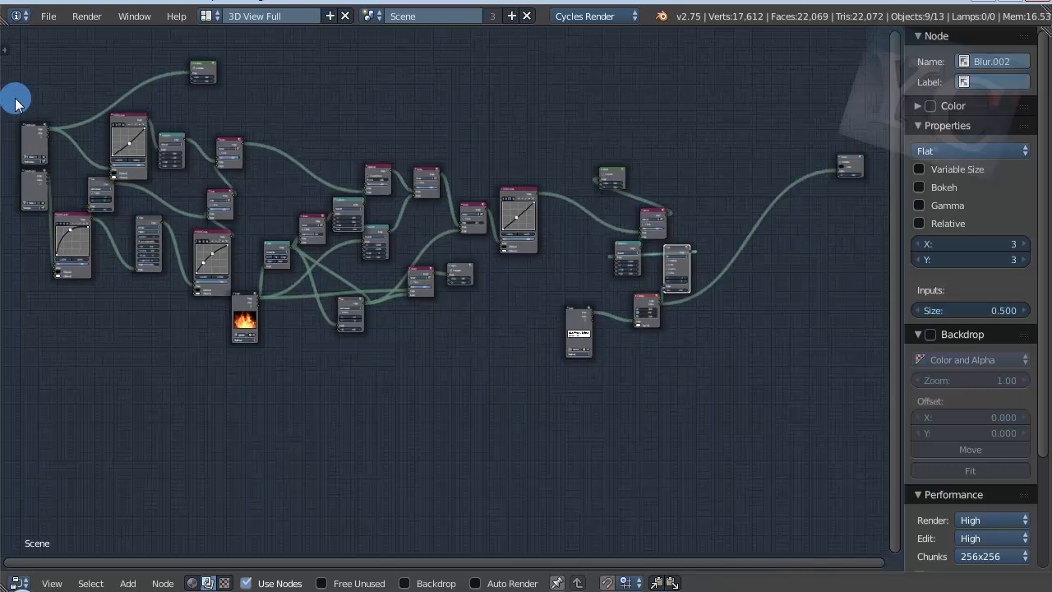
pyautogui.scroll(3, 17, 216)
pyautogui.scroll(1, 189, 327)
pyautogui.scroll(-3, 190, 324)
pyautogui.scroll(4, 197, 97)
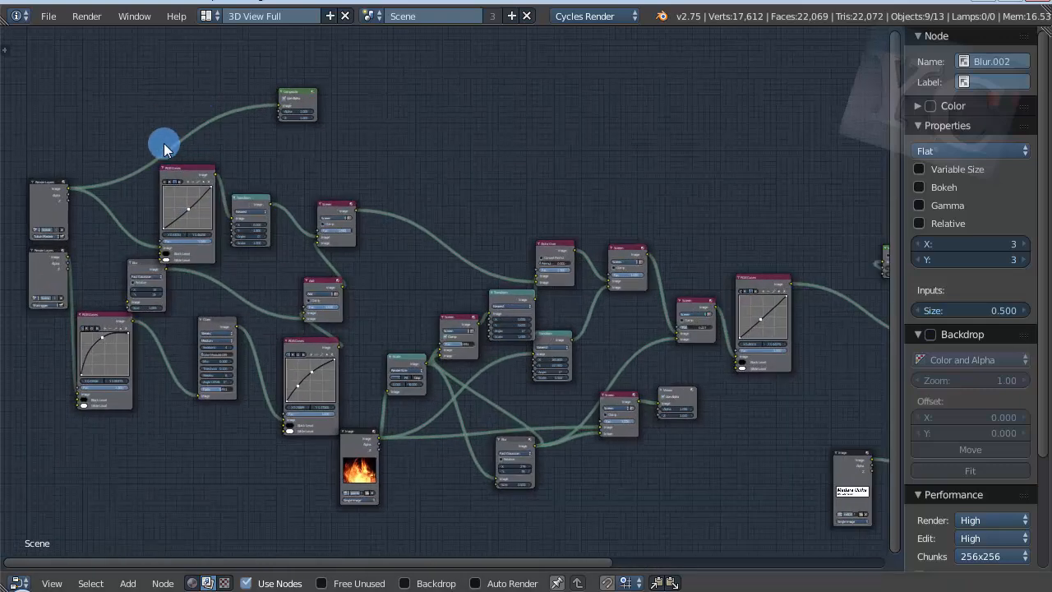
pyautogui.scroll(1, 163, 143)
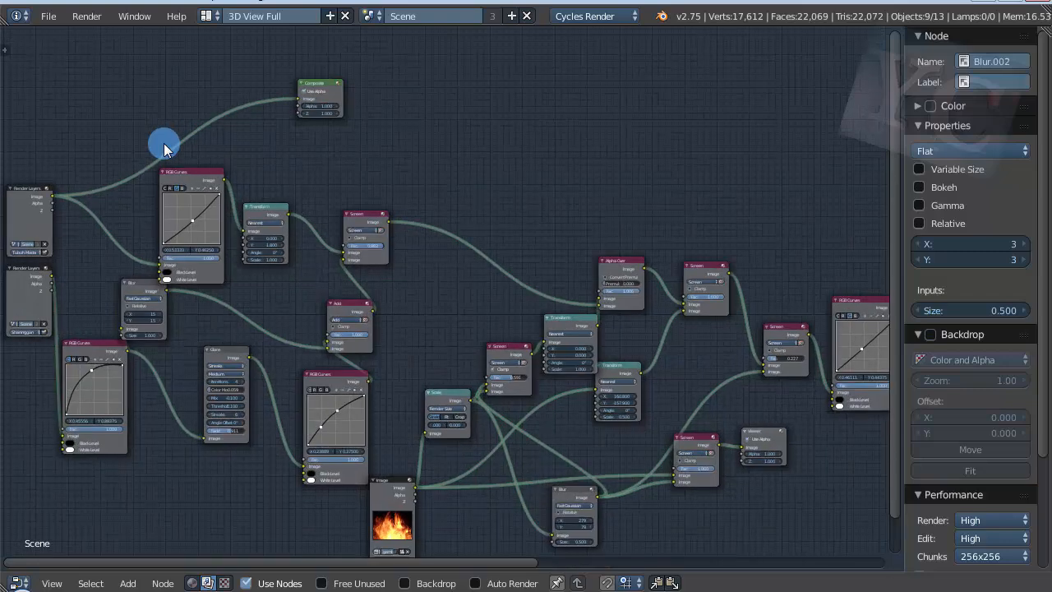
pyautogui.scroll(1, 163, 141)
pyautogui.scroll(-1, 369, 263)
pyautogui.scroll(3, 274, 228)
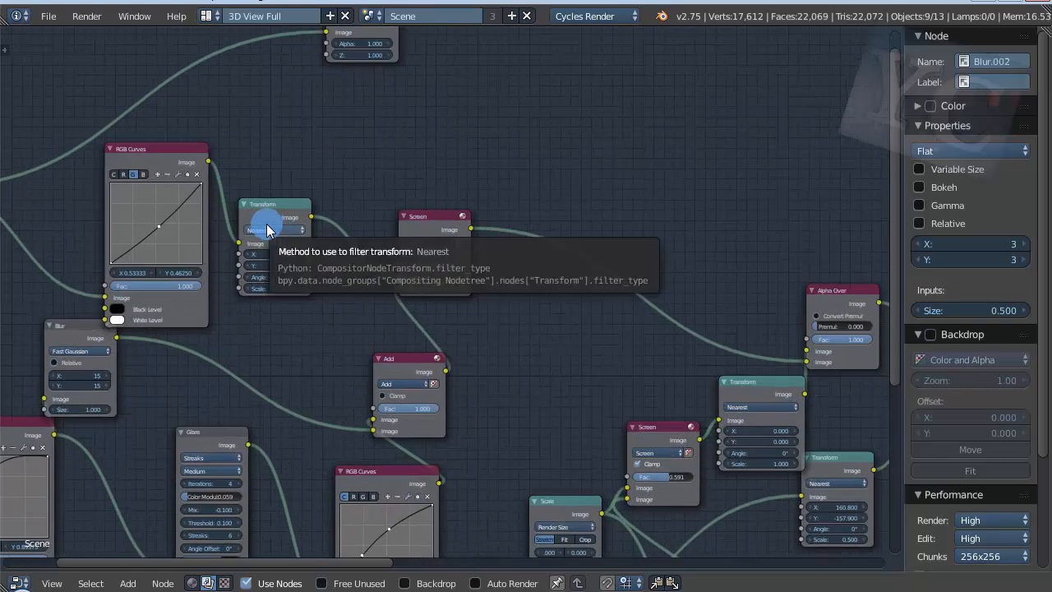
pyautogui.scroll(-1, 267, 228)
pyautogui.scroll(-1, 291, 249)
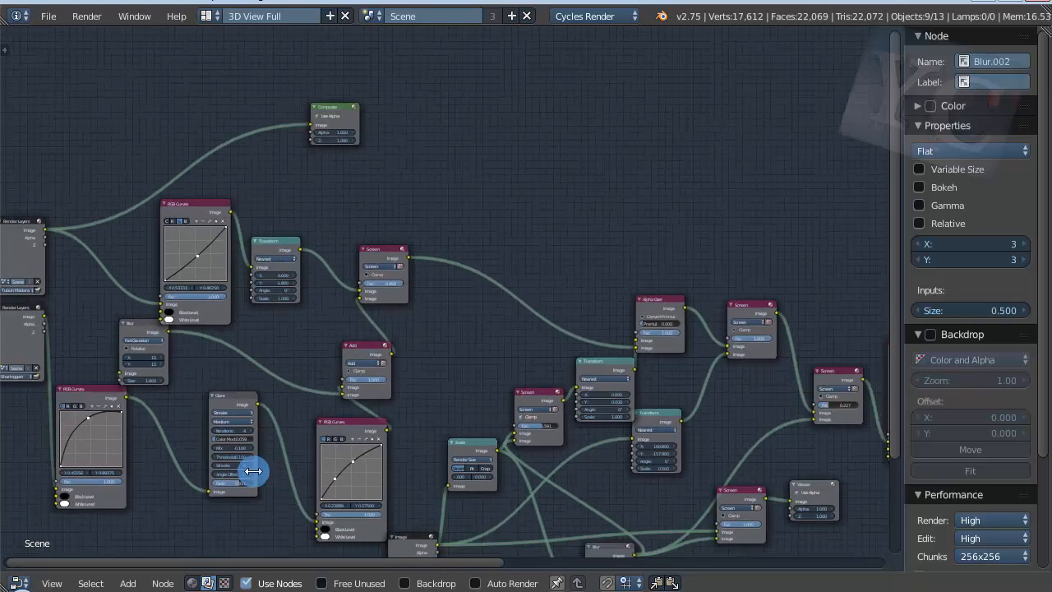
# Step: Display the material node tree and inspect how the Diffuse and Glossy BSDF nodes feed the Mix Shader
pyautogui.click(193, 581)
pyautogui.scroll(3, 52, 288)
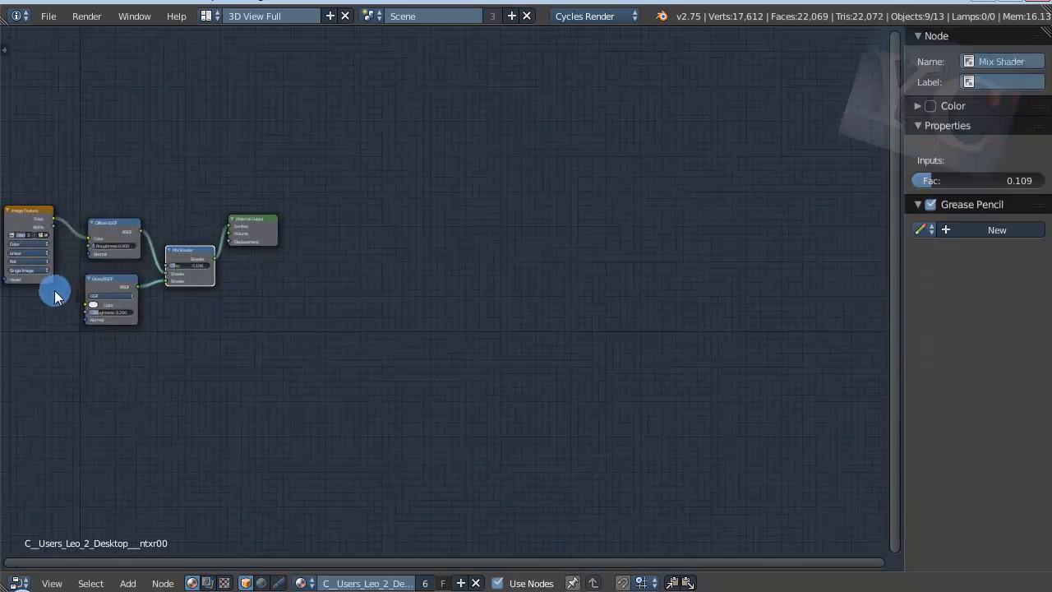
pyautogui.scroll(8, 1, 261)
pyautogui.scroll(-2, 1, 260)
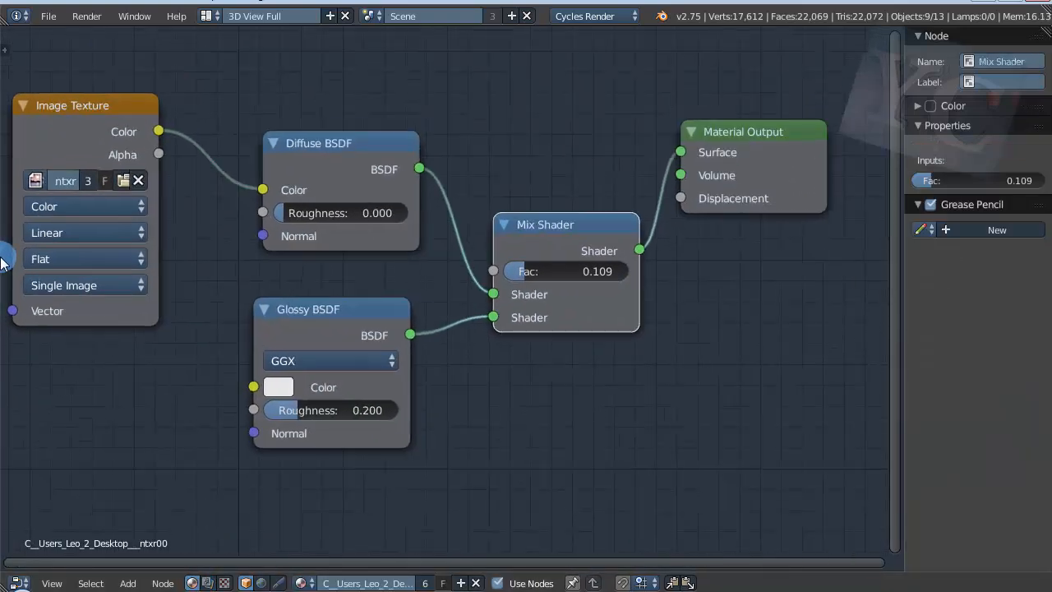
pyautogui.scroll(-2, 663, 247)
pyautogui.scroll(2, 618, 280)
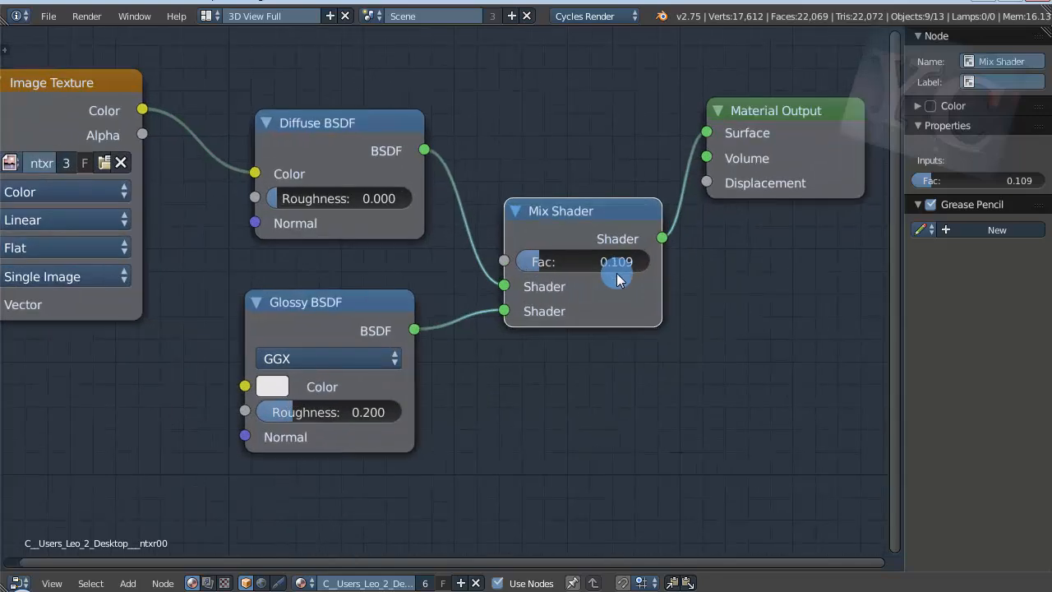
# Step: Examine how the Image Texture colour passes through the Diffuse BSDF and Mix Shader to the Material Output
pyautogui.scroll(-4, 390, 262)
pyautogui.scroll(4, 203, 161)
pyautogui.scroll(-3, 203, 157)
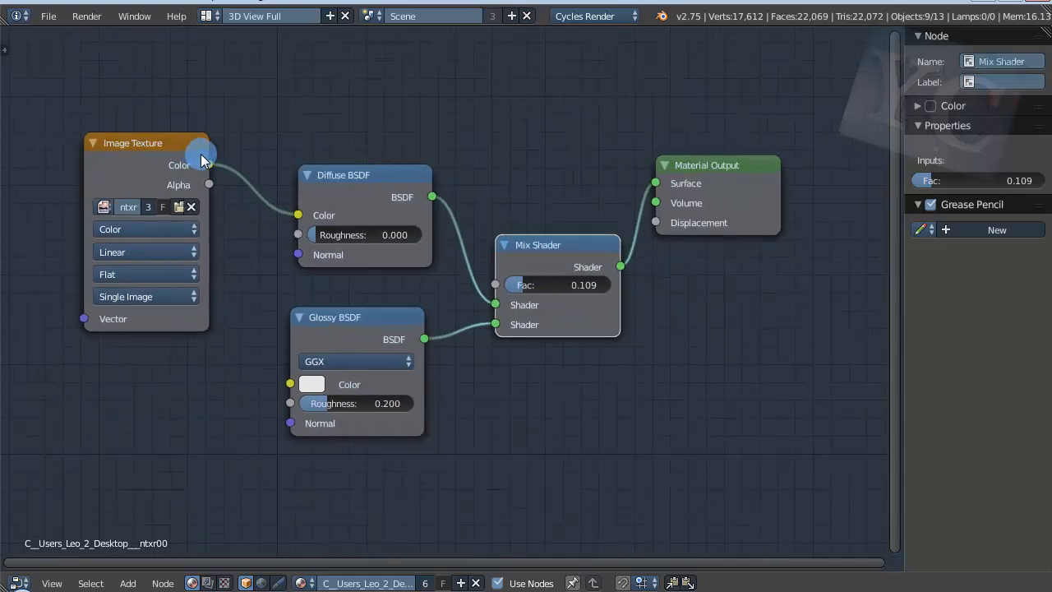
pyautogui.scroll(-2, 450, 166)
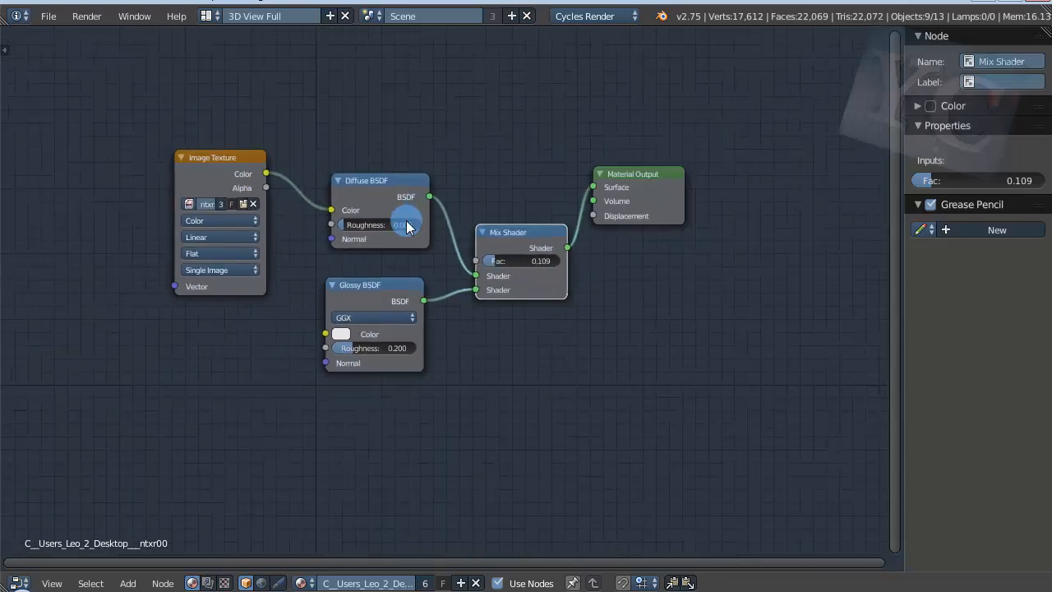
pyautogui.scroll(2, 406, 221)
pyautogui.scroll(-2, 381, 294)
pyautogui.scroll(2, 416, 170)
pyautogui.scroll(-1, 435, 171)
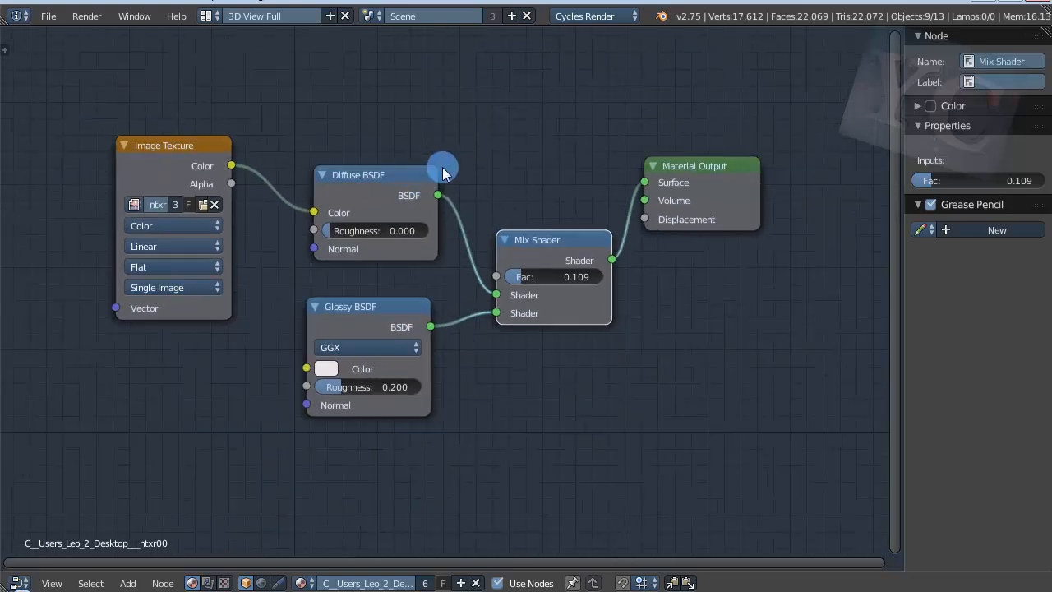
pyautogui.scroll(1, 441, 171)
pyautogui.click(14, 16)
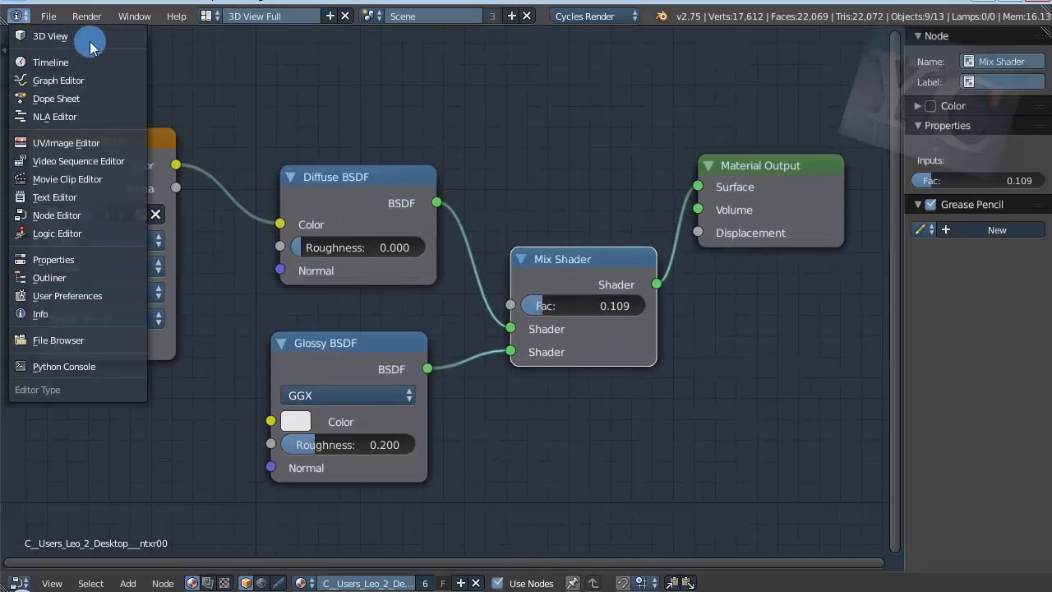
pyautogui.click(61, 18)
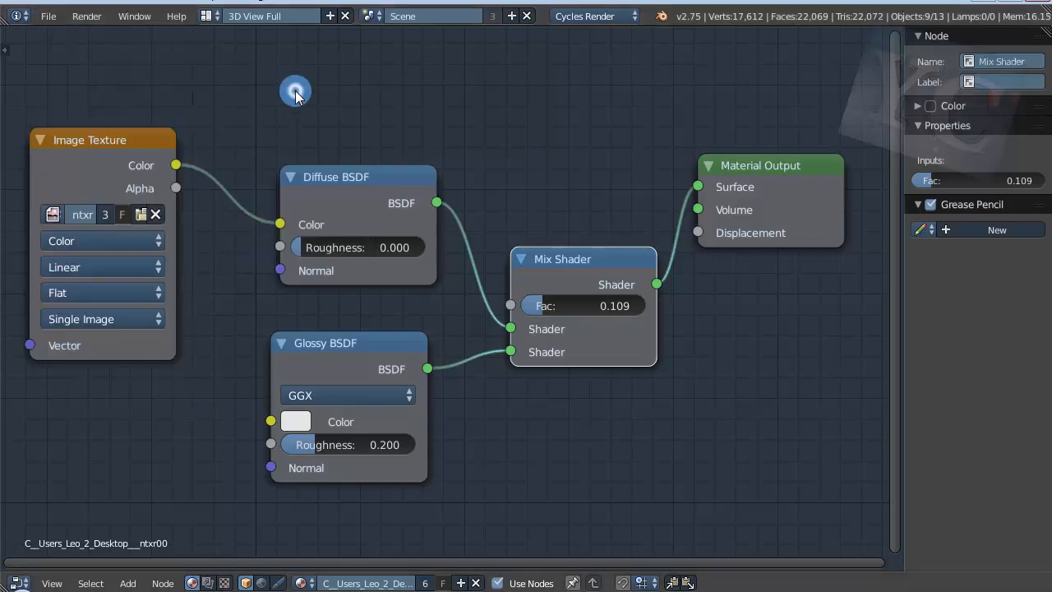
pyautogui.click(15, 17)
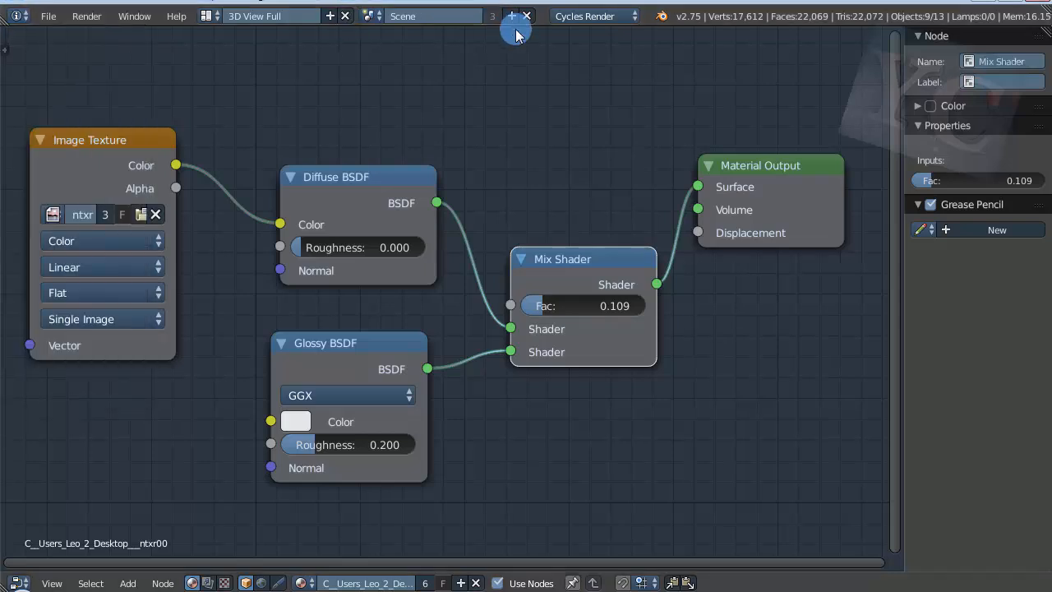
pyautogui.click(20, 15)
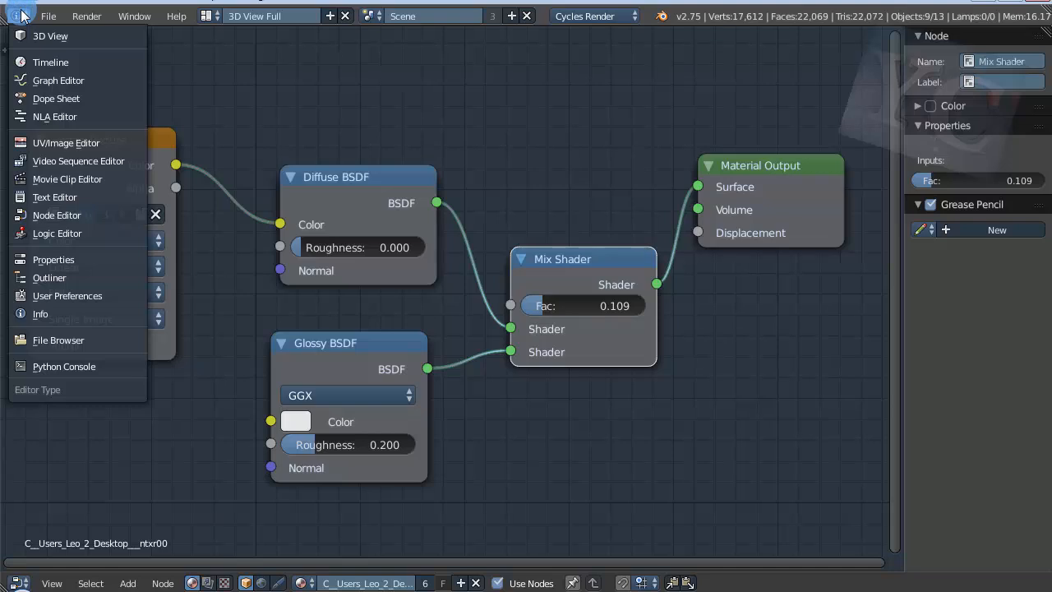
# Step: Open the recent file Tutorial Comp Rendering.blend
pyautogui.click(48, 19)
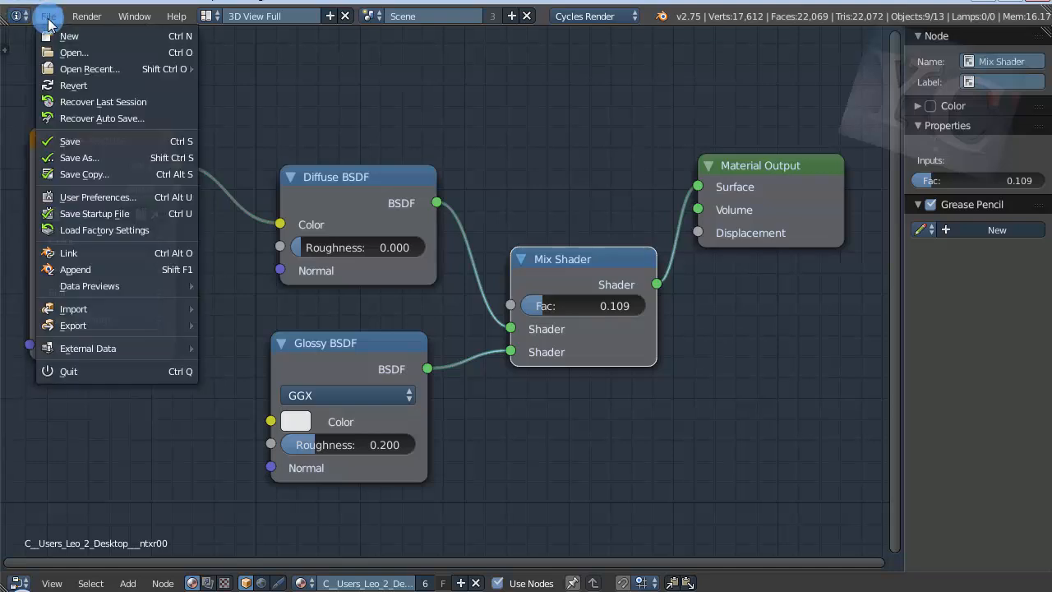
pyautogui.moveTo(78, 69)
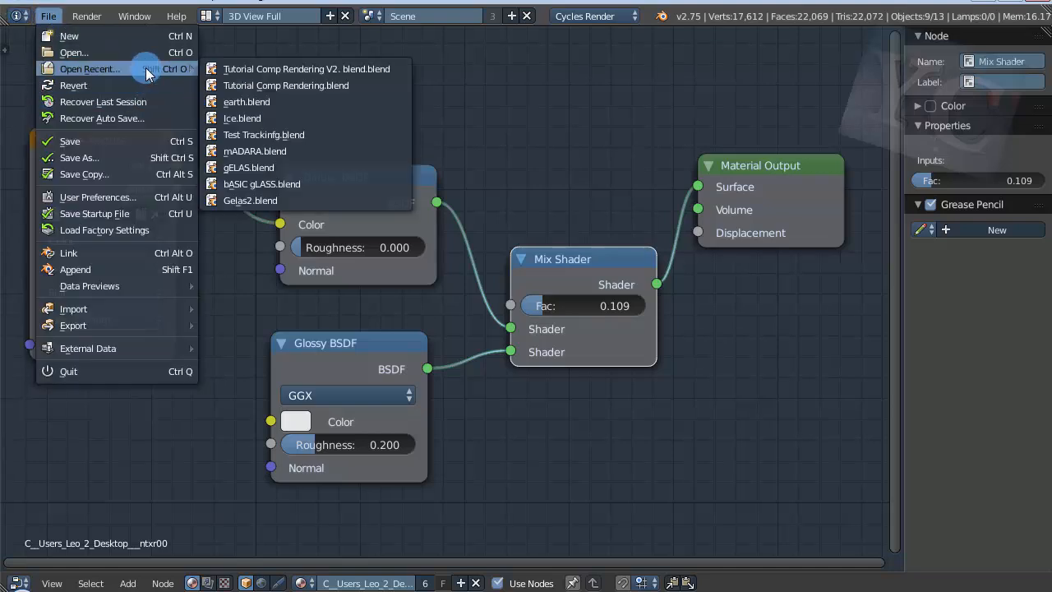
pyautogui.click(315, 87)
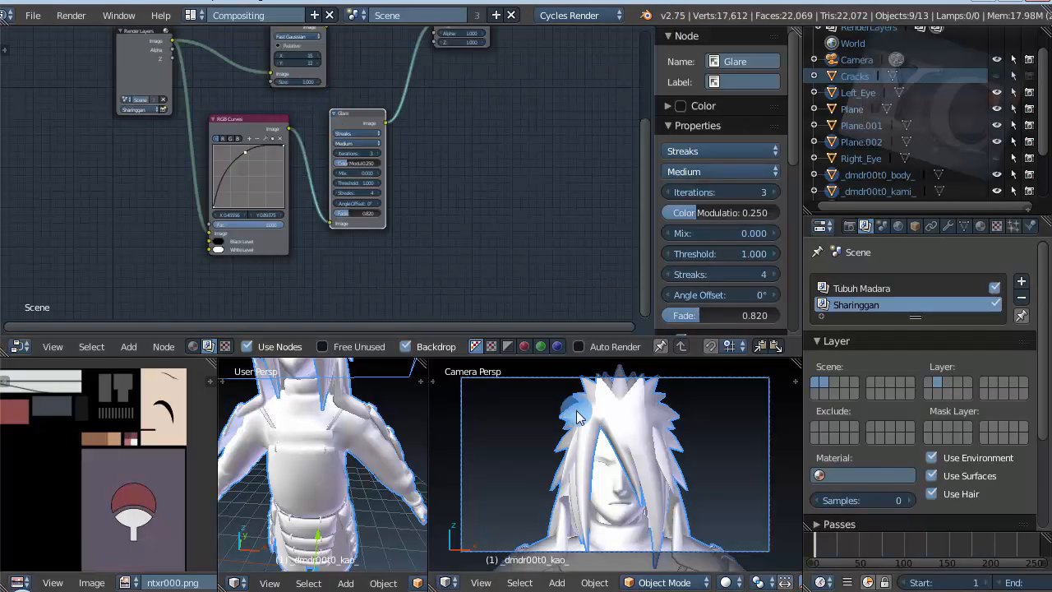
# Step: Examine the character's head and its framing in the camera view
pyautogui.scroll(3, 655, 476)
pyautogui.keyDown('shift'); pyautogui.moveTo(656, 475); pyautogui.dragTo(655, 505, button='middle'); pyautogui.keyUp('shift')
pyautogui.scroll(-3, 654, 505)
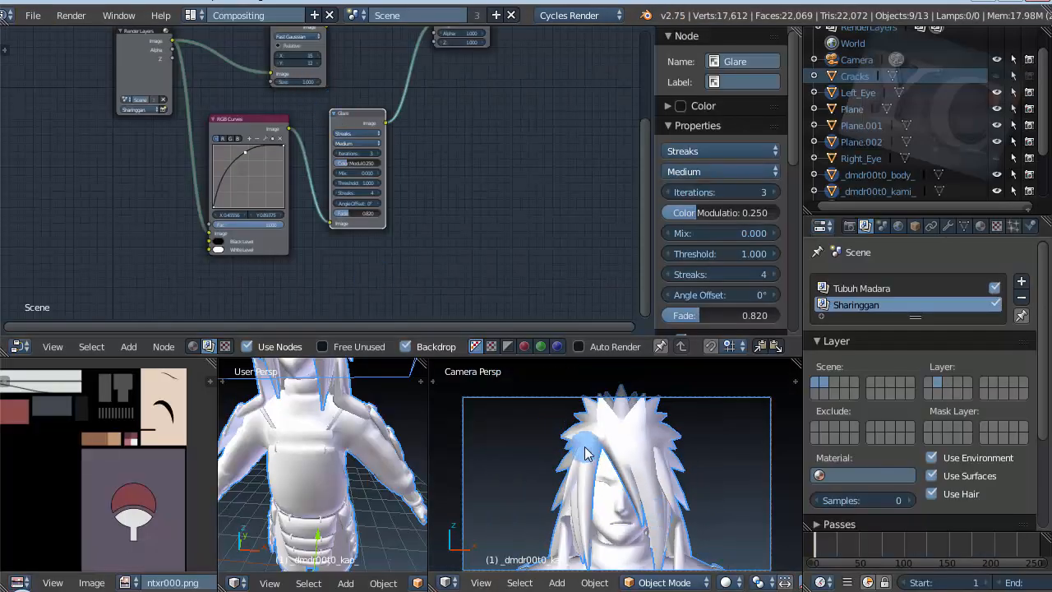
pyautogui.scroll(3, 582, 451)
pyautogui.scroll(-3, 580, 451)
pyautogui.scroll(3, 575, 444)
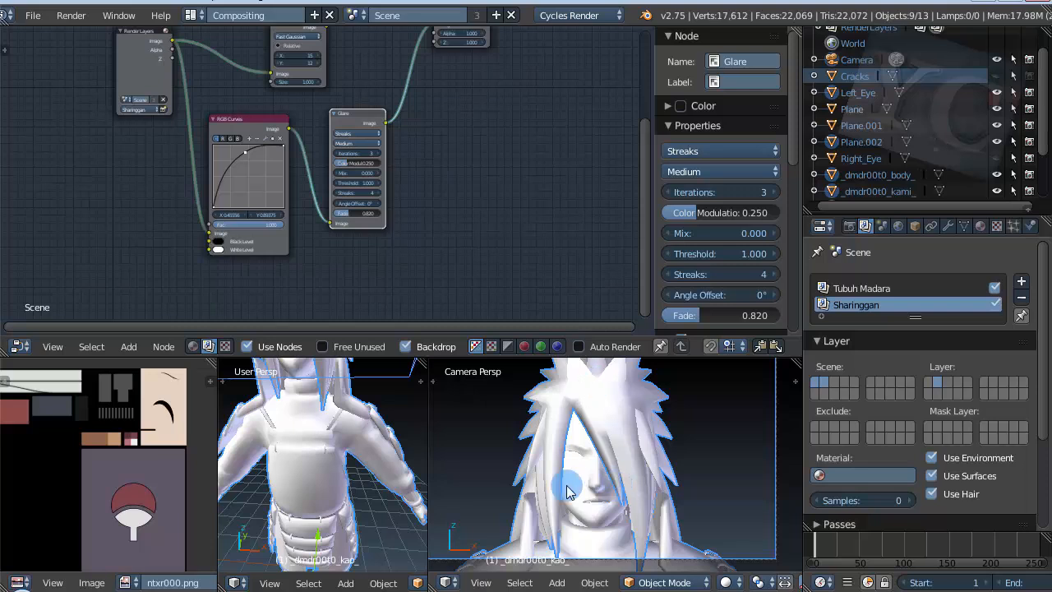
pyautogui.scroll(-3, 575, 468)
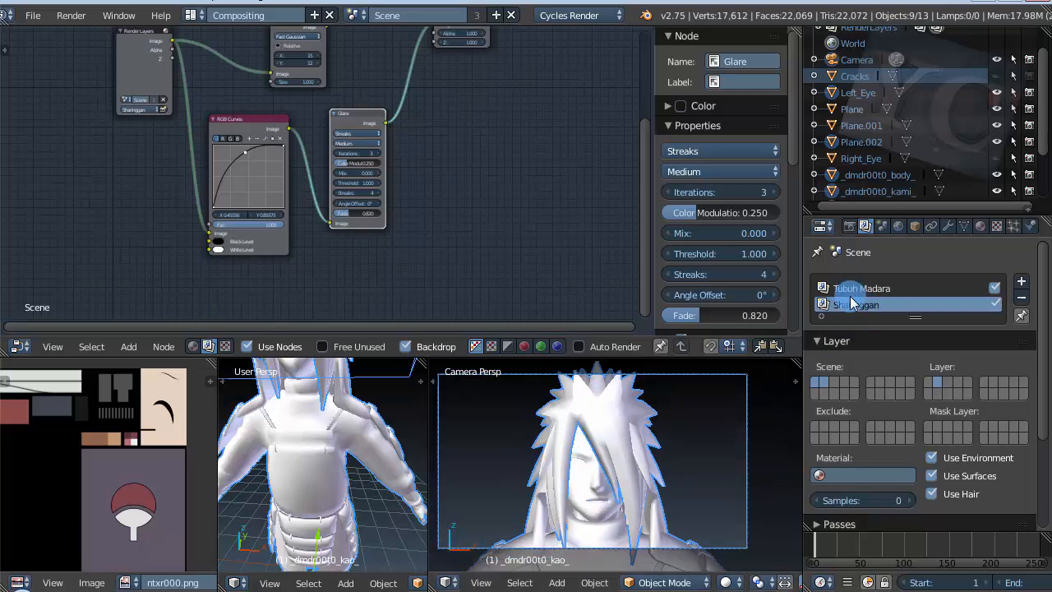
# Step: Compare the layer assignments of the Tubuh Madara and Sharinggan render layers
pyautogui.click(859, 292)
pyautogui.click(873, 307)
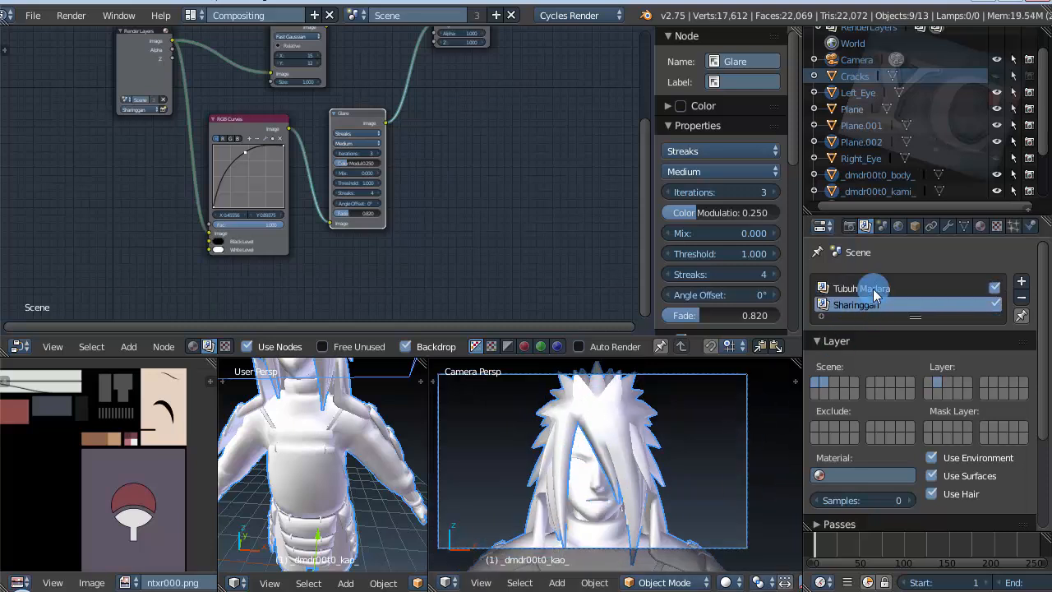
pyautogui.click(872, 290)
pyautogui.click(872, 305)
pyautogui.click(871, 290)
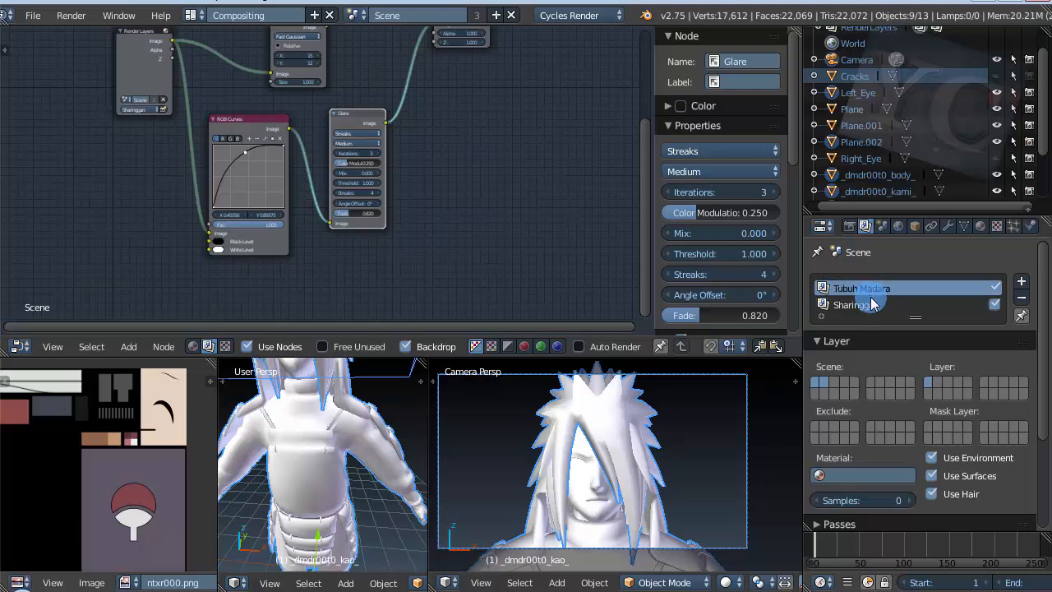
pyautogui.click(871, 305)
pyautogui.click(871, 289)
pyautogui.click(873, 304)
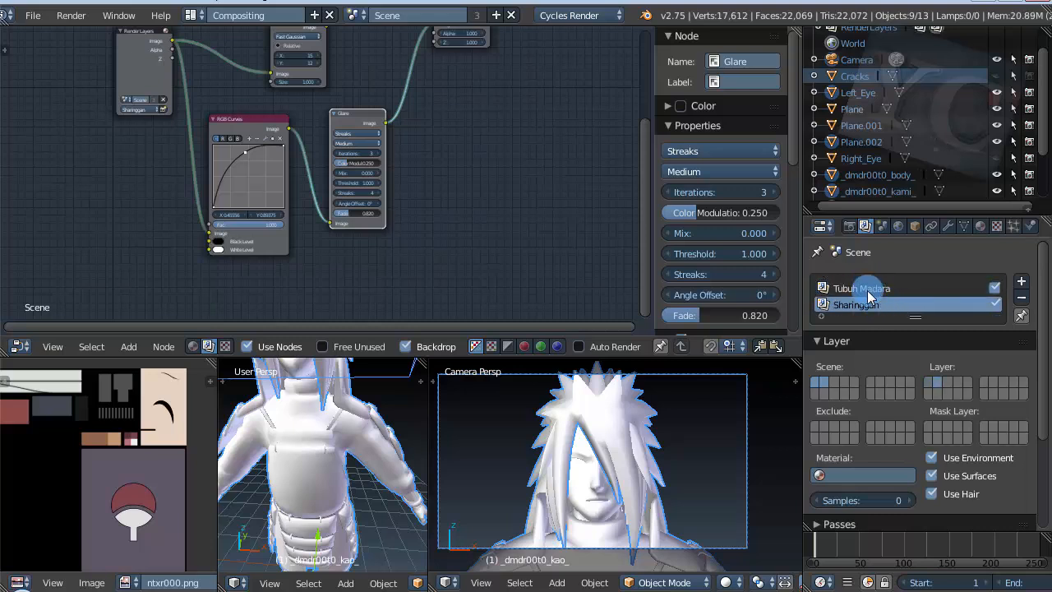
pyautogui.click(868, 292)
pyautogui.click(874, 307)
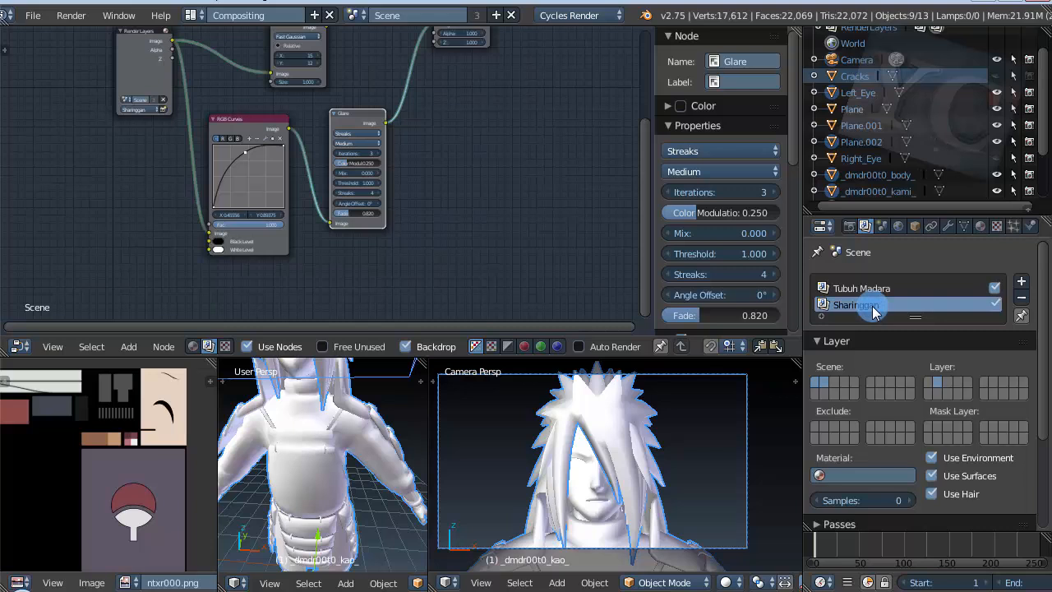
pyautogui.scroll(5, 559, 485)
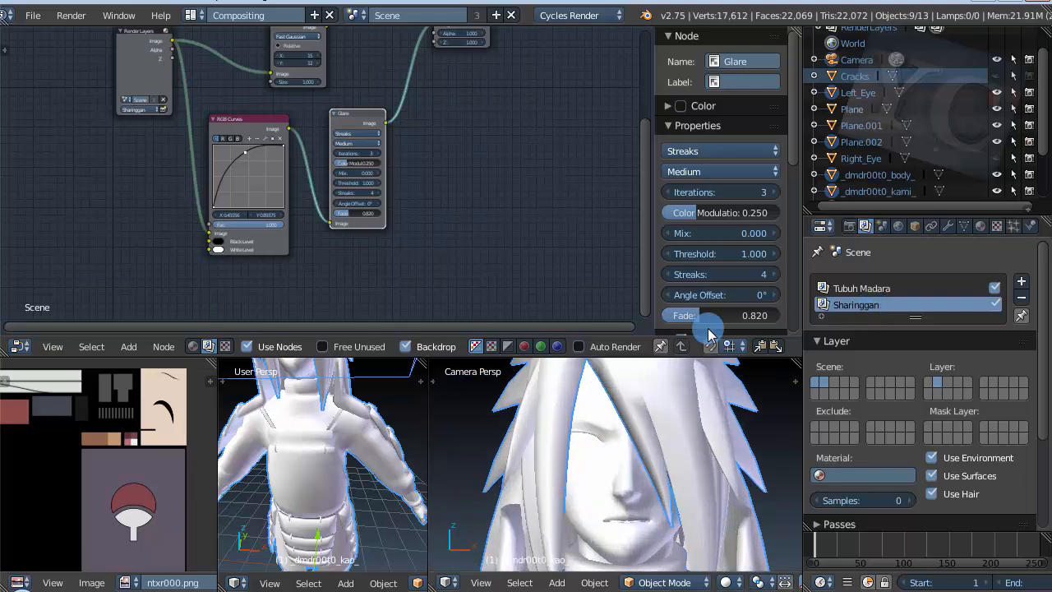
pyautogui.click(863, 290)
pyautogui.click(879, 304)
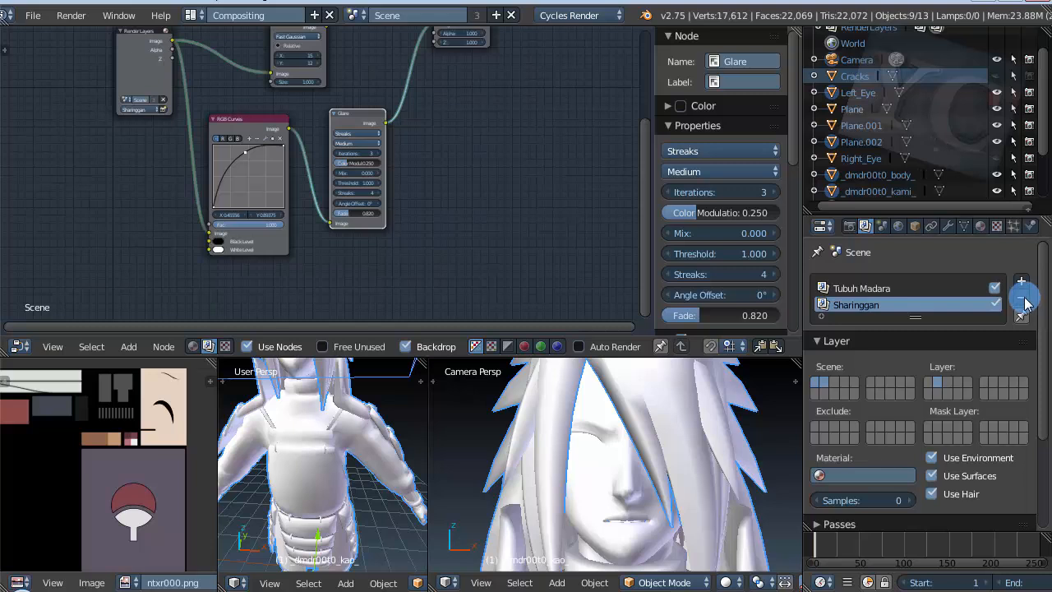
# Step: Remove the Sharinggan render layer and rename the remaining render layer as Render latyer
pyautogui.click(1021, 298)
pyautogui.click(893, 298)
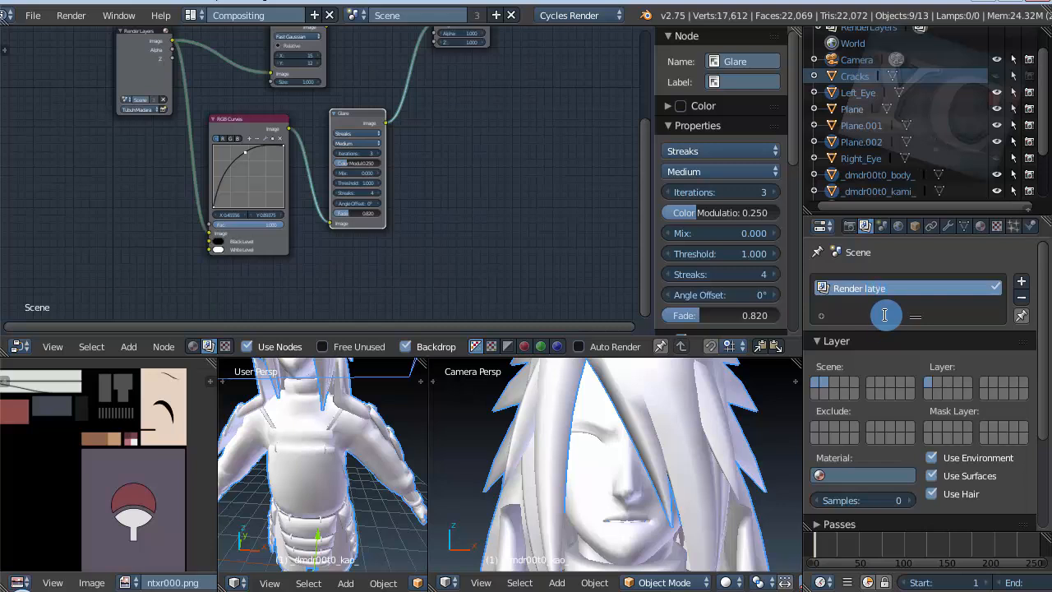
pyautogui.doubleClick(874, 289)
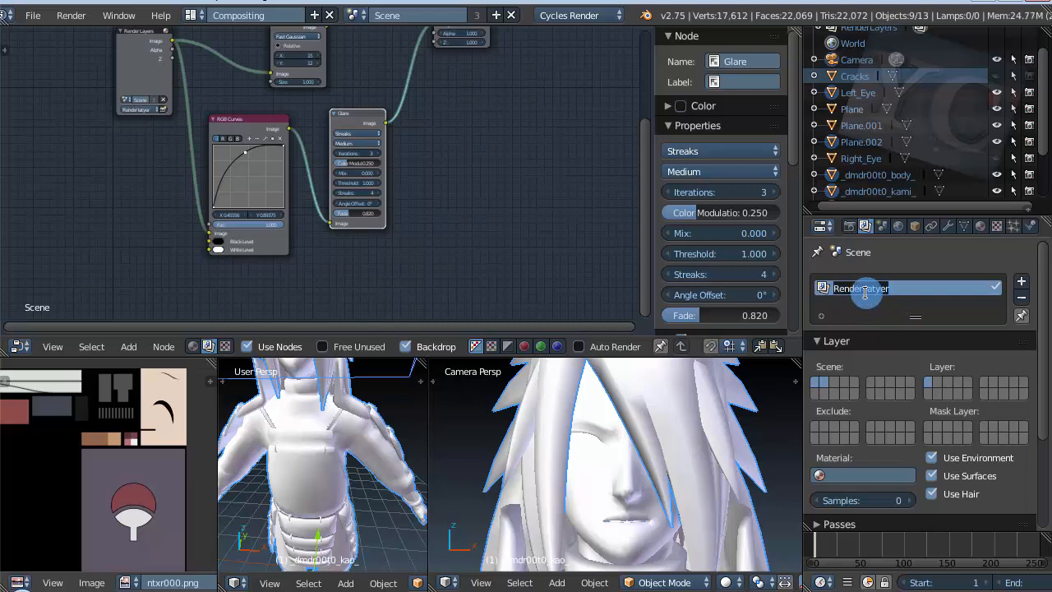
pyautogui.moveTo(872, 292); pyautogui.dragTo(905, 297)
pyautogui.click(885, 310)
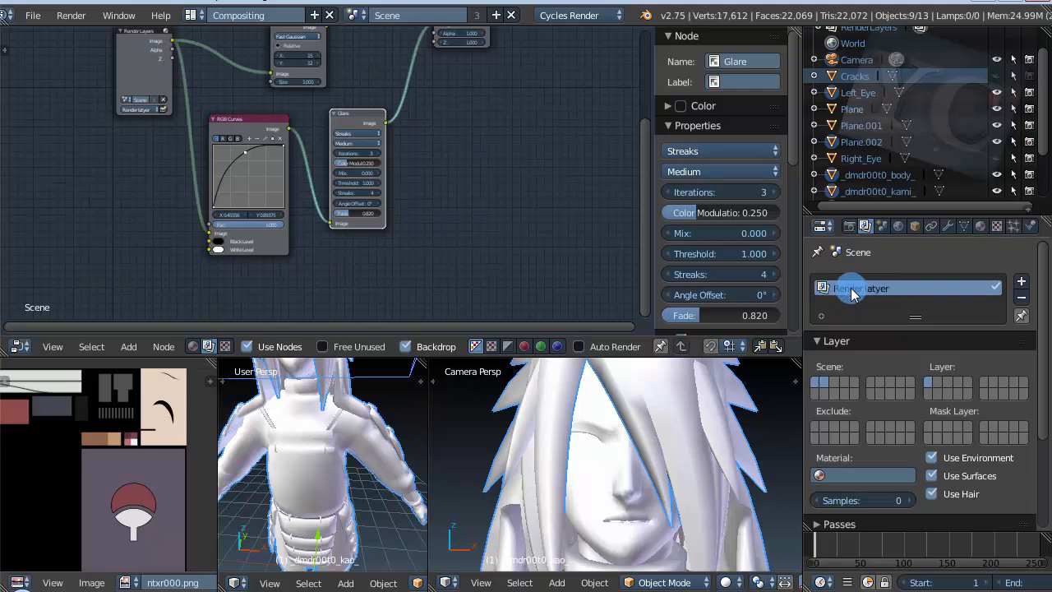
# Step: Add a second render layer to the scene beneath Render latyer
pyautogui.click(881, 226)
pyautogui.click(865, 226)
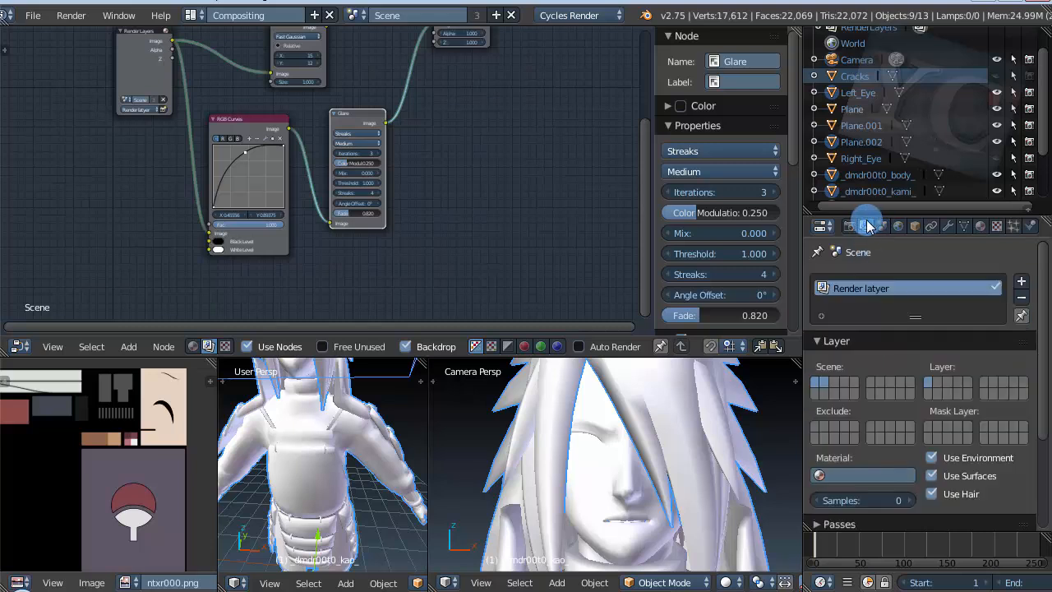
pyautogui.click(848, 226)
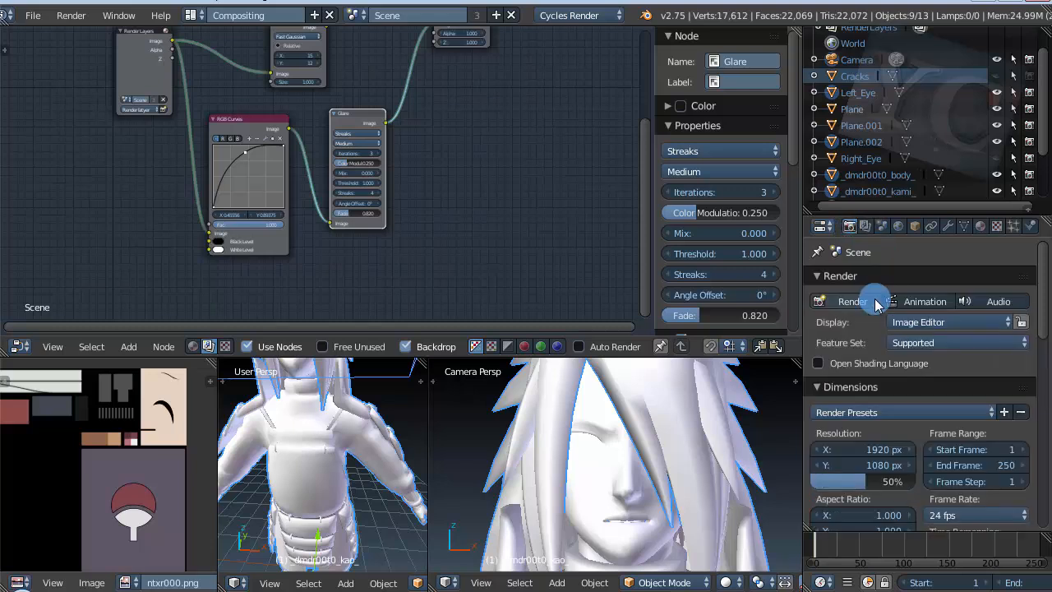
pyautogui.click(865, 226)
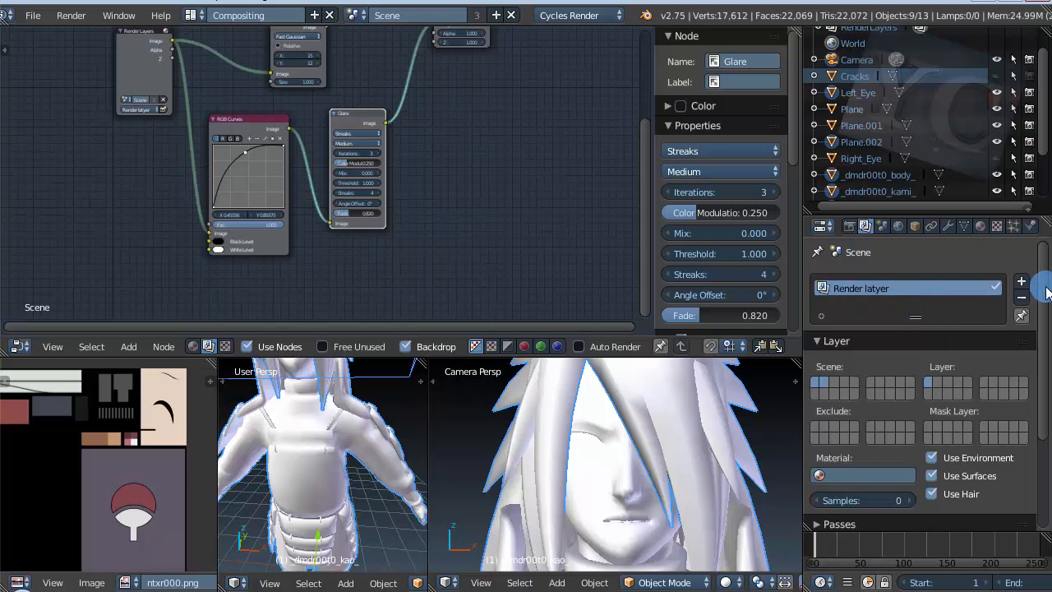
pyautogui.click(1021, 281)
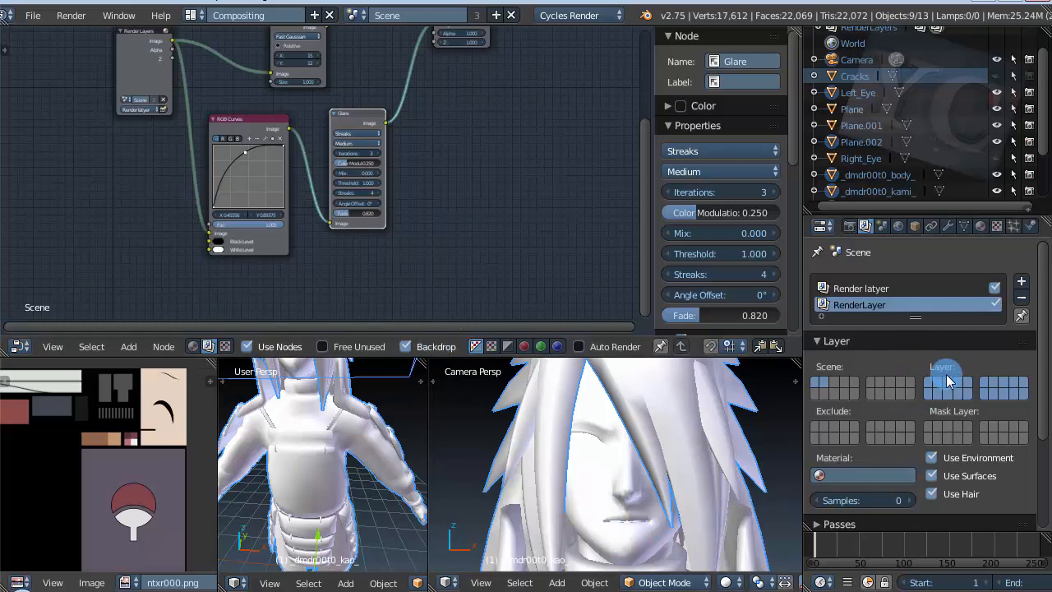
# Step: Switch to the Default screen layout and change the image editor area to a 3D View
pyautogui.click(191, 17)
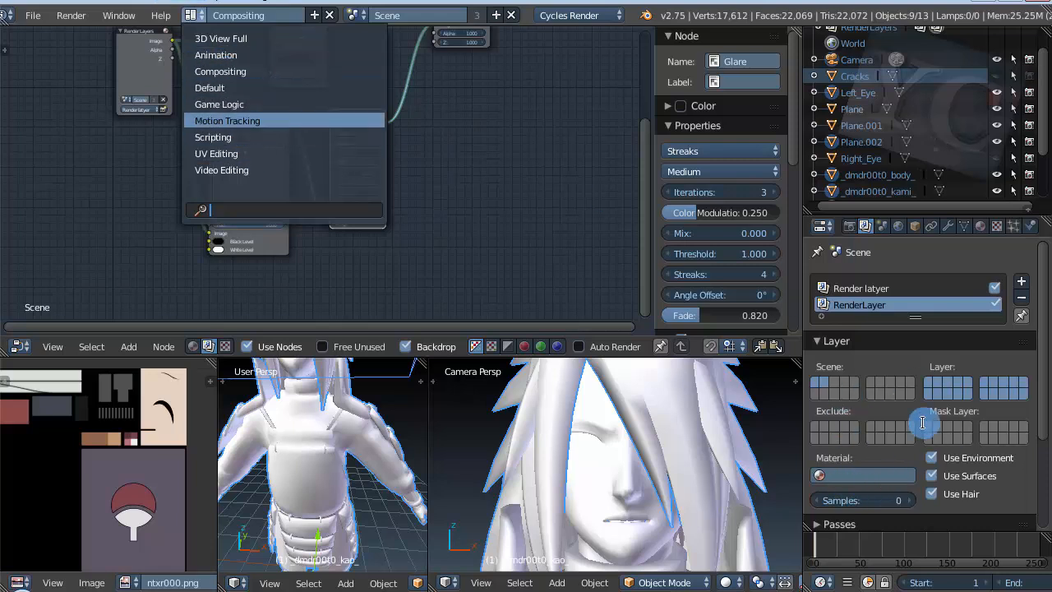
pyautogui.click(220, 87)
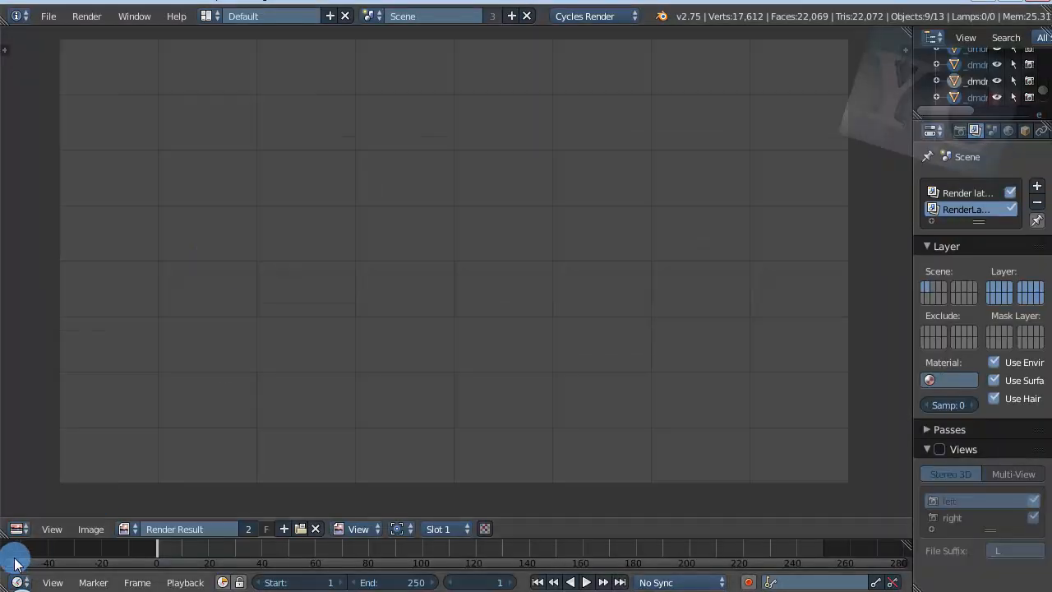
pyautogui.click(20, 529)
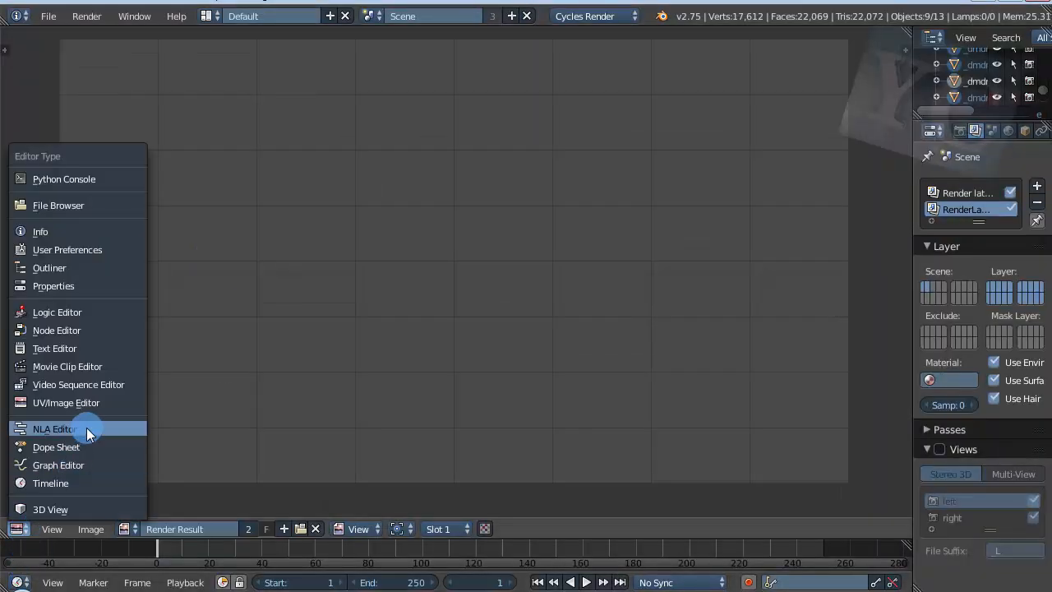
pyautogui.click(154, 532)
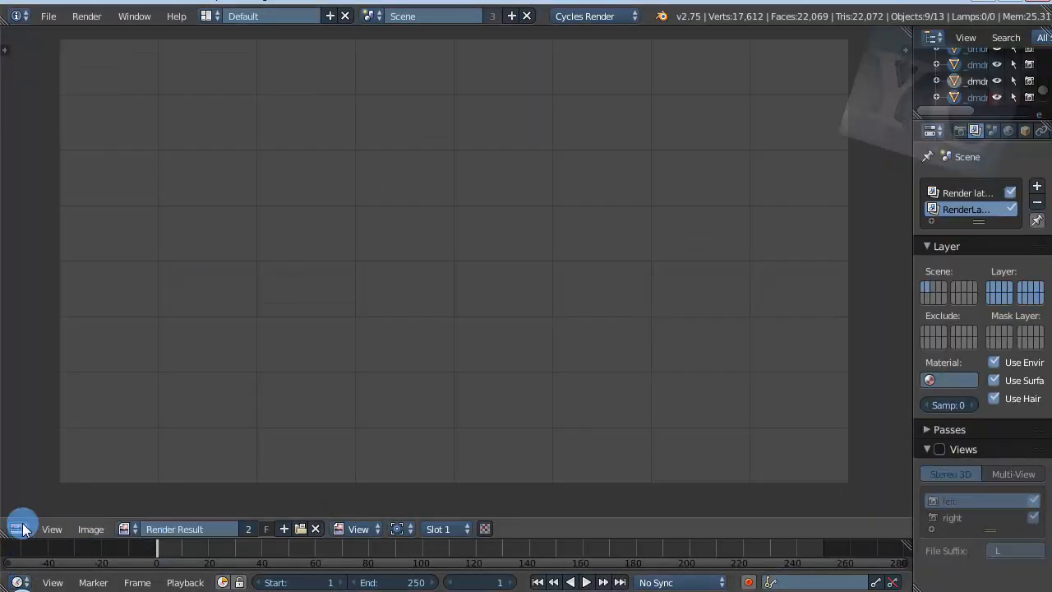
pyautogui.click(19, 528)
pyautogui.click(53, 508)
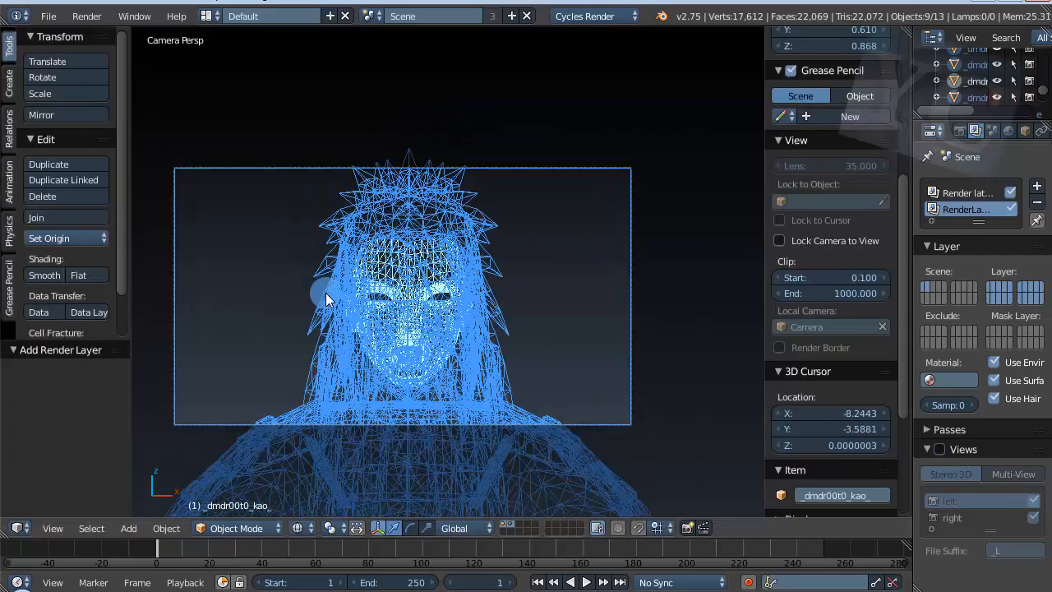
# Step: Widen the Properties editor and compare the layer assignments of the Render latyer and RenderLayer render layers
pyautogui.scroll(3, 447, 280)
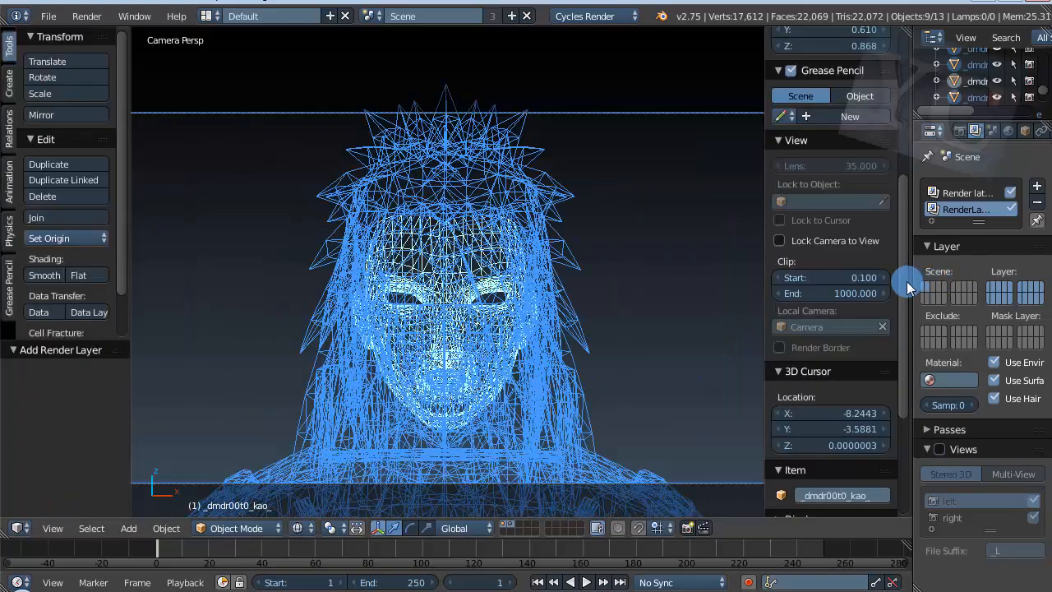
pyautogui.moveTo(890, 285); pyautogui.dragTo(814, 297)
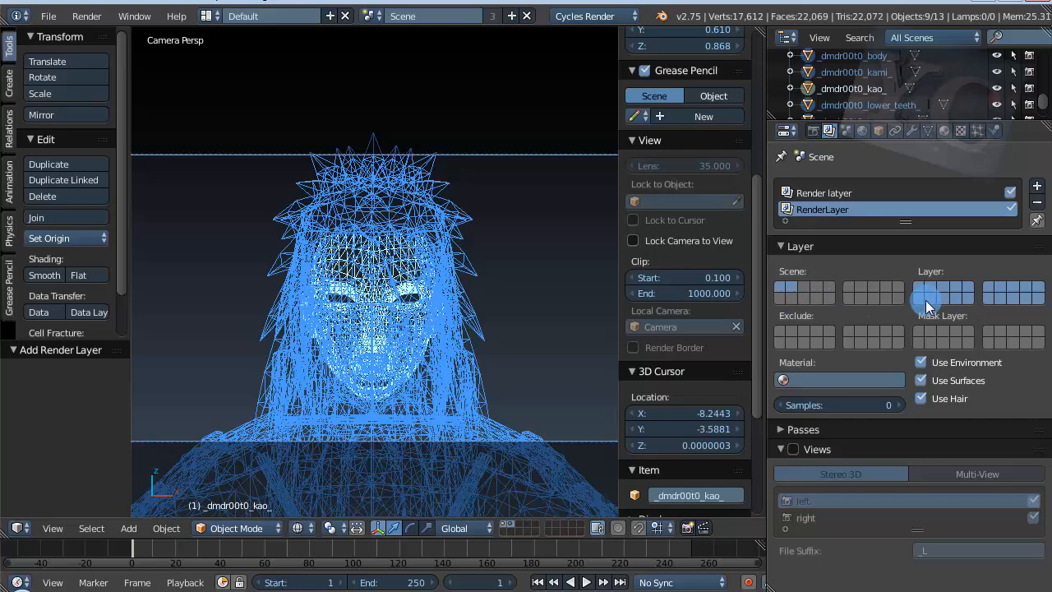
pyautogui.click(810, 193)
pyautogui.click(822, 209)
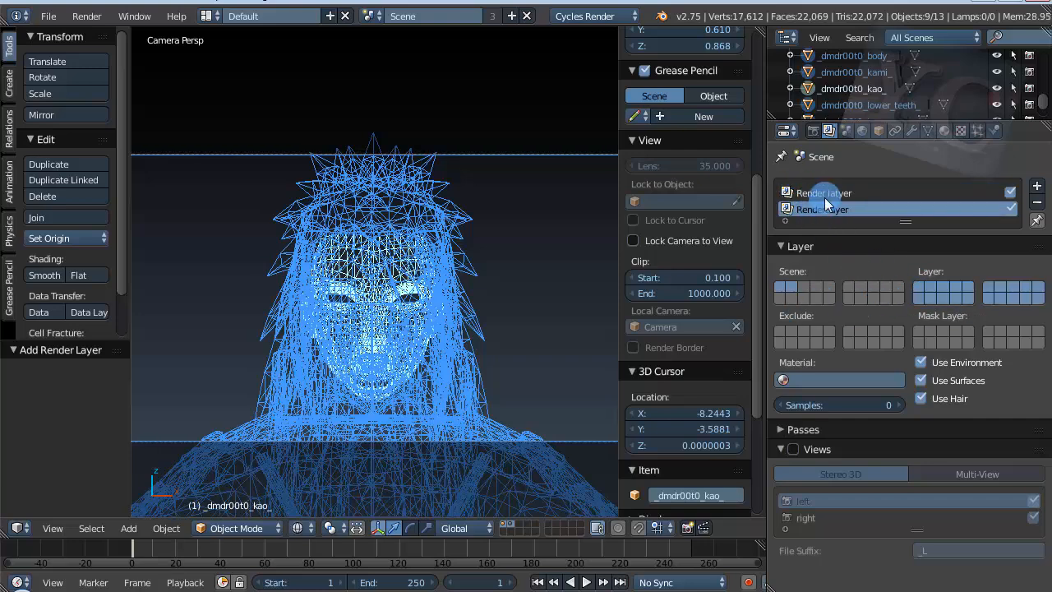
pyautogui.click(826, 195)
pyautogui.click(830, 212)
pyautogui.click(802, 194)
pyautogui.click(804, 208)
pyautogui.click(814, 194)
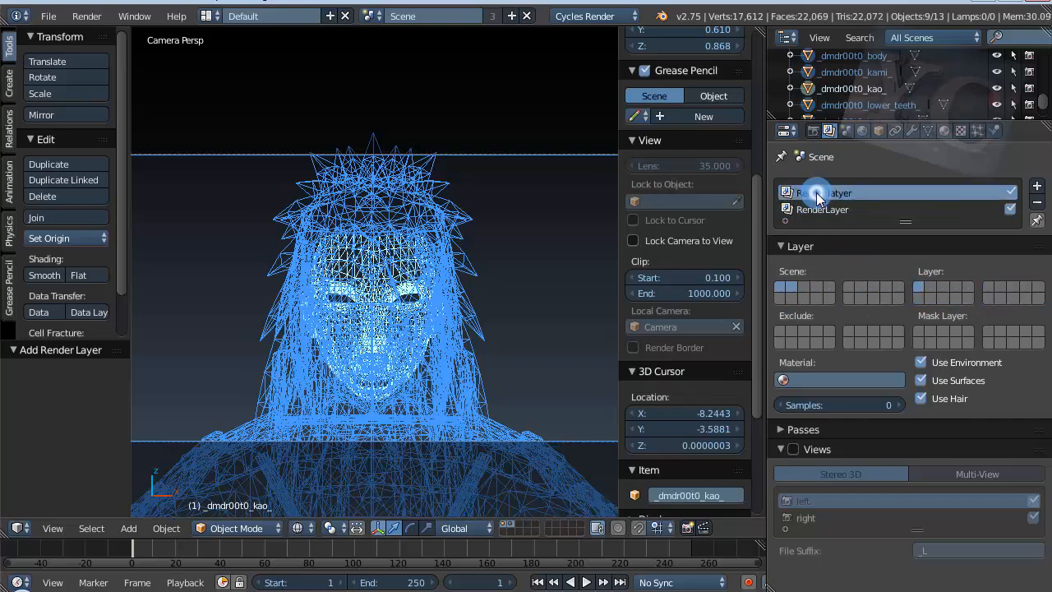
# Step: Check which layers the Render latyer and RenderLayer render layers each include
pyautogui.click(811, 209)
pyautogui.click(832, 196)
pyautogui.click(838, 210)
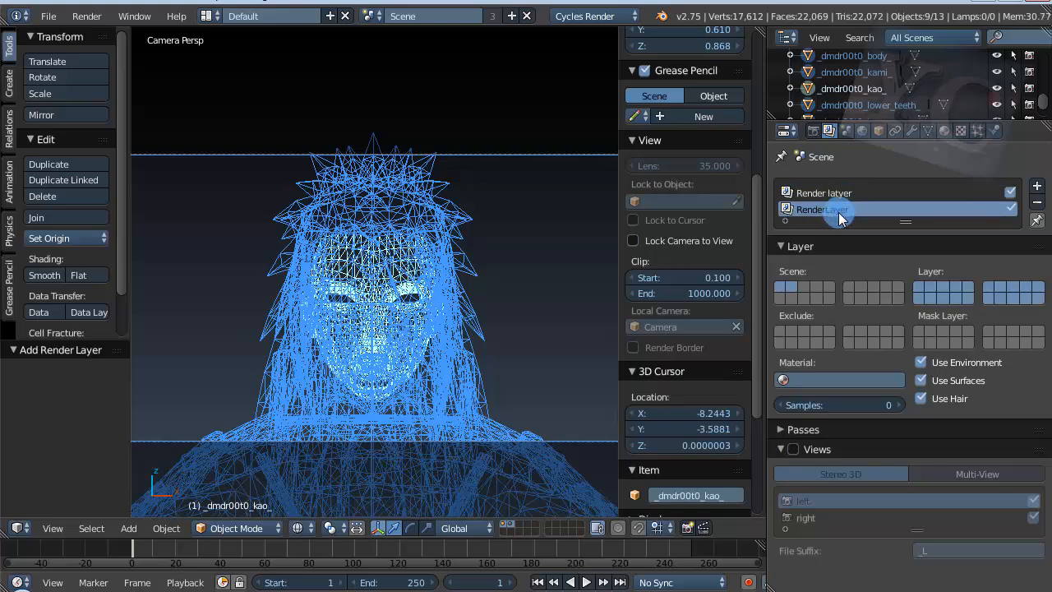
# Step: Examine the wireframe character through the camera and from outside the camera view
pyautogui.scroll(-2, 336, 409)
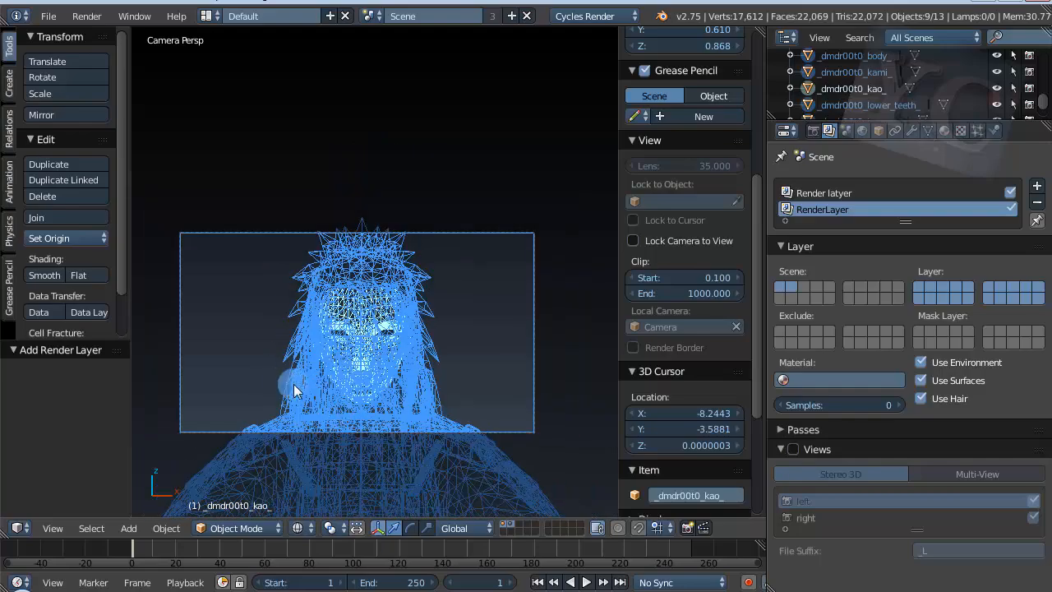
pyautogui.scroll(2, 283, 388)
pyautogui.scroll(-1, 283, 387)
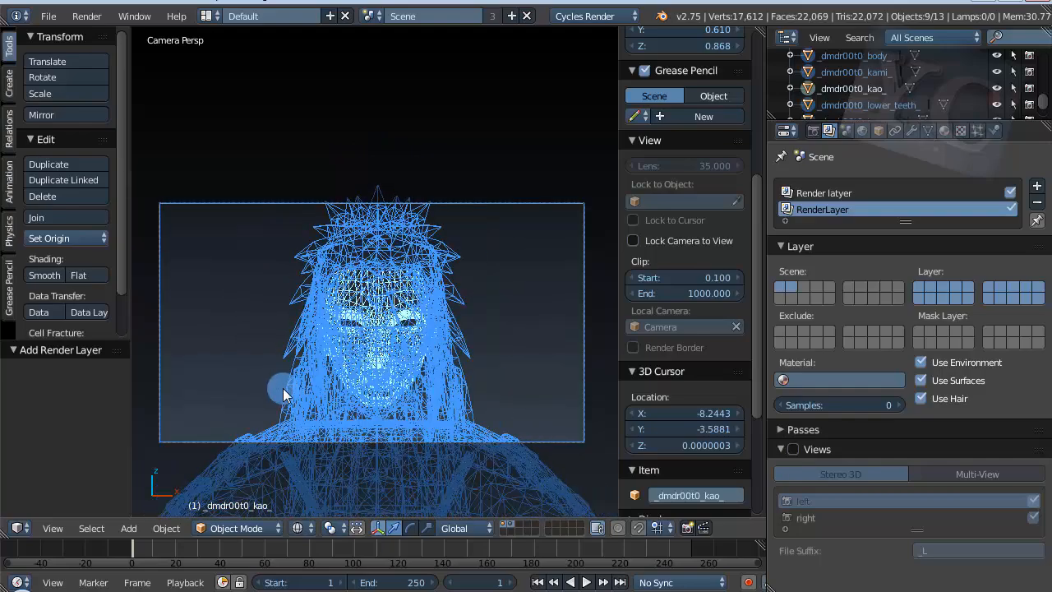
pyautogui.scroll(1, 283, 393)
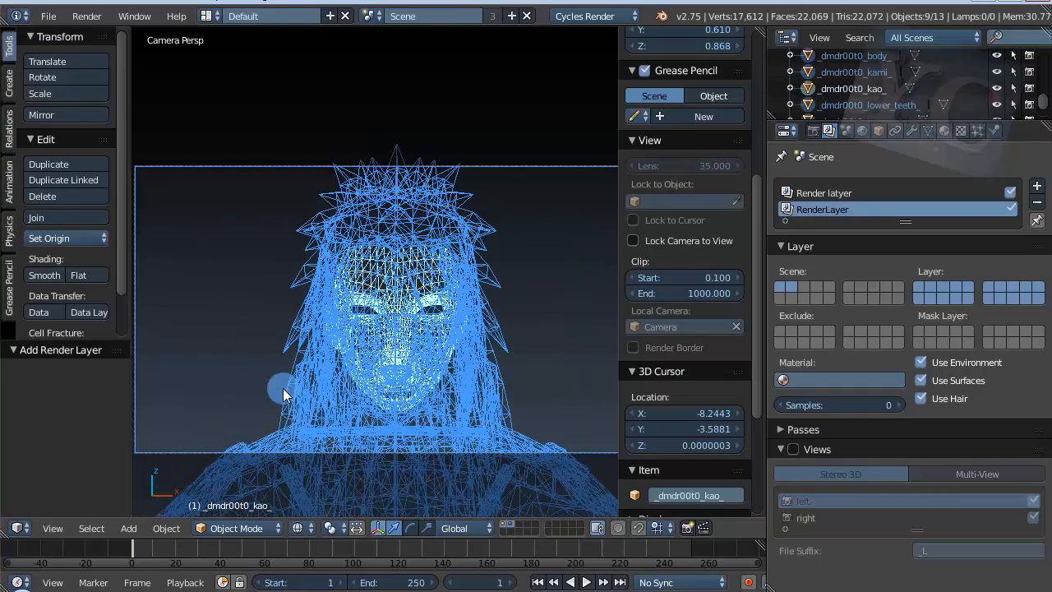
pyautogui.scroll(-1, 295, 411)
pyautogui.scroll(2, 304, 417)
pyautogui.scroll(-1, 444, 310)
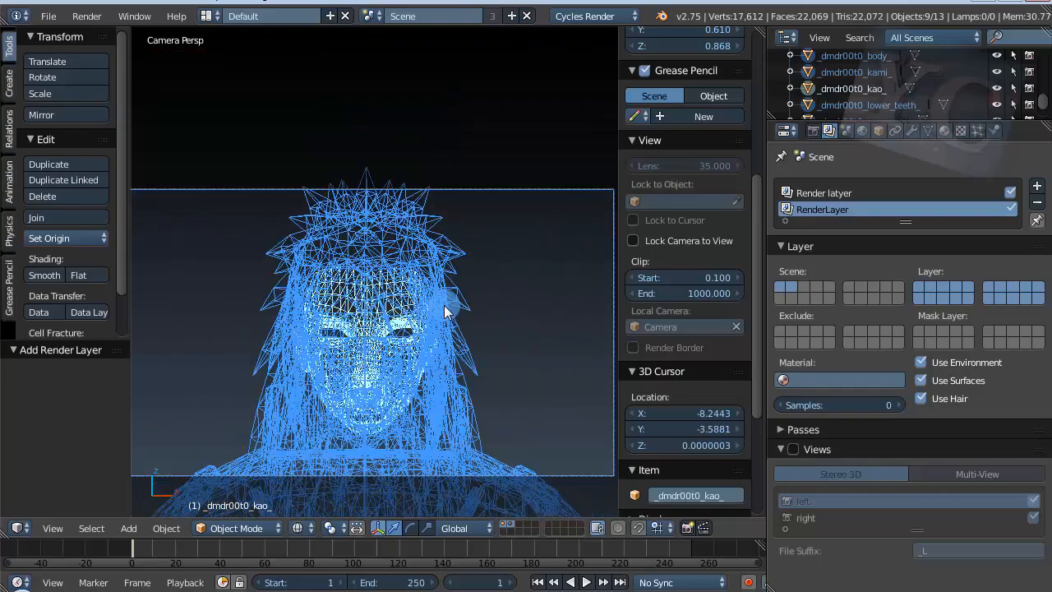
pyautogui.scroll(2, 444, 312)
pyautogui.scroll(-2, 443, 317)
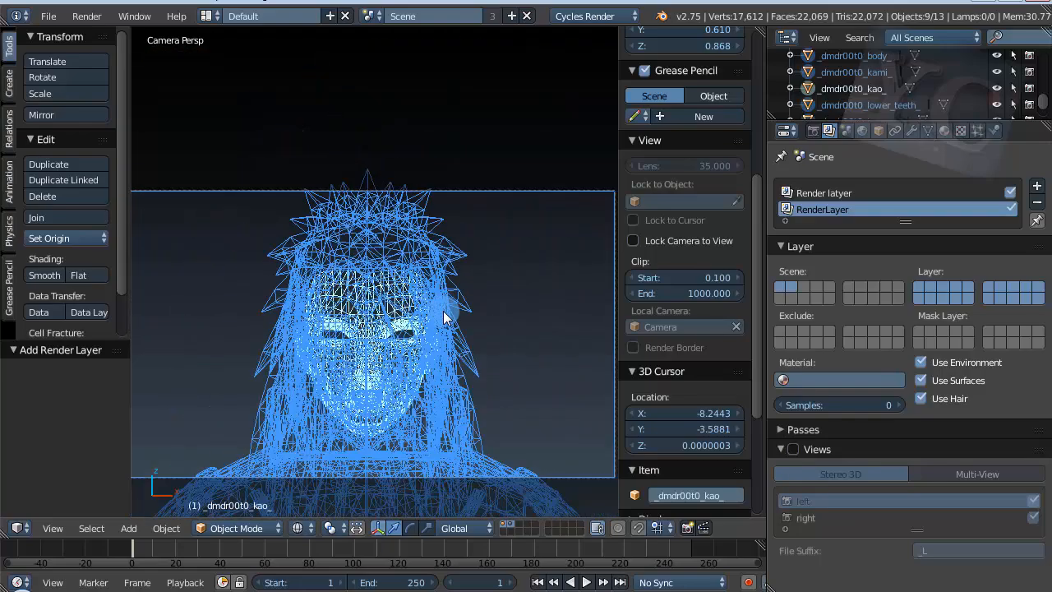
pyautogui.scroll(-1, 443, 318)
pyautogui.scroll(2, 350, 378)
pyautogui.scroll(-2, 349, 378)
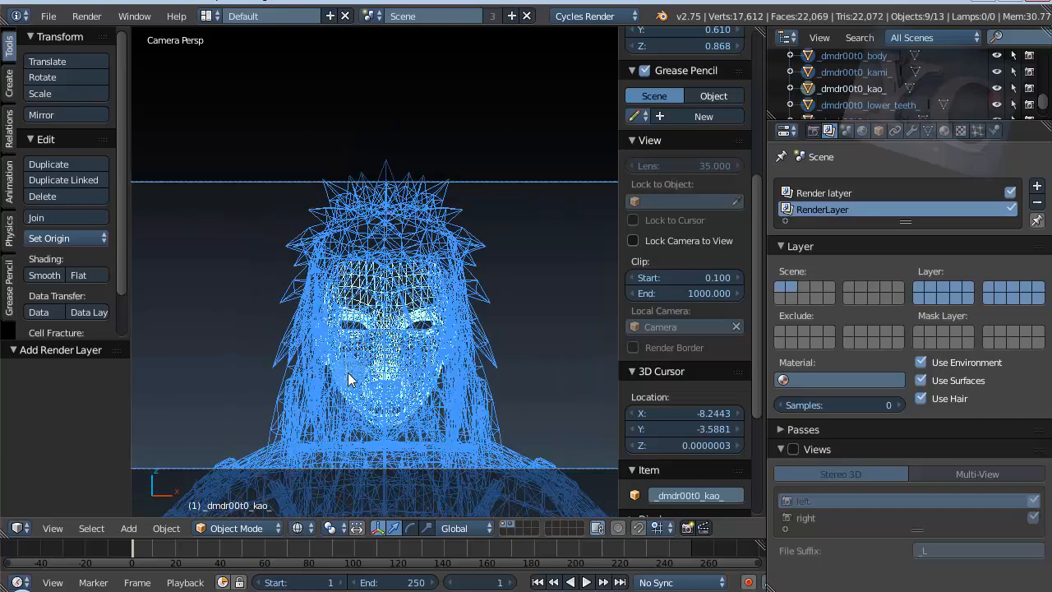
pyautogui.scroll(1, 348, 379)
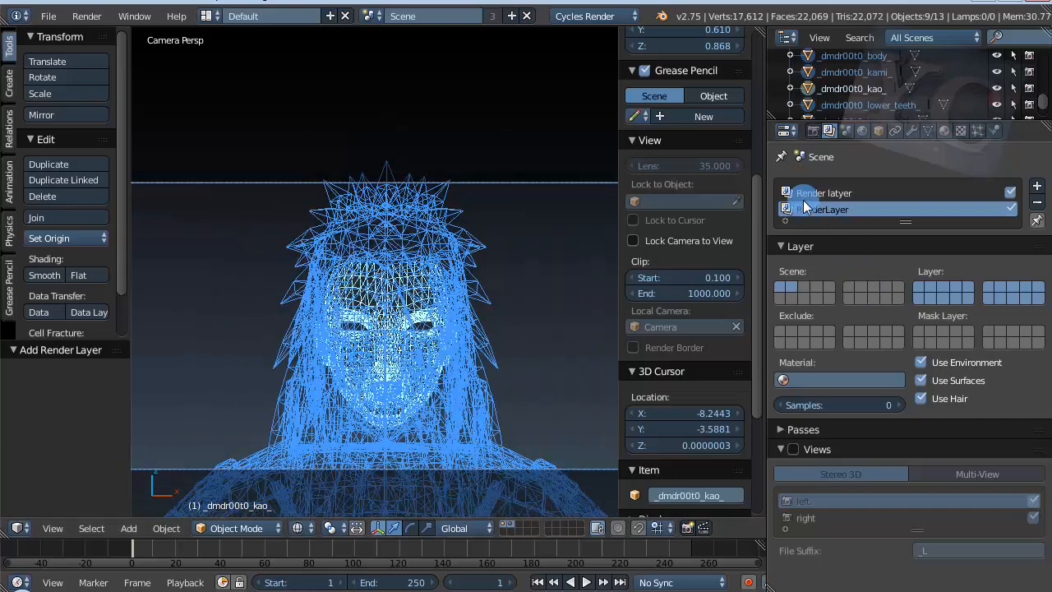
pyautogui.scroll(-2, 380, 320)
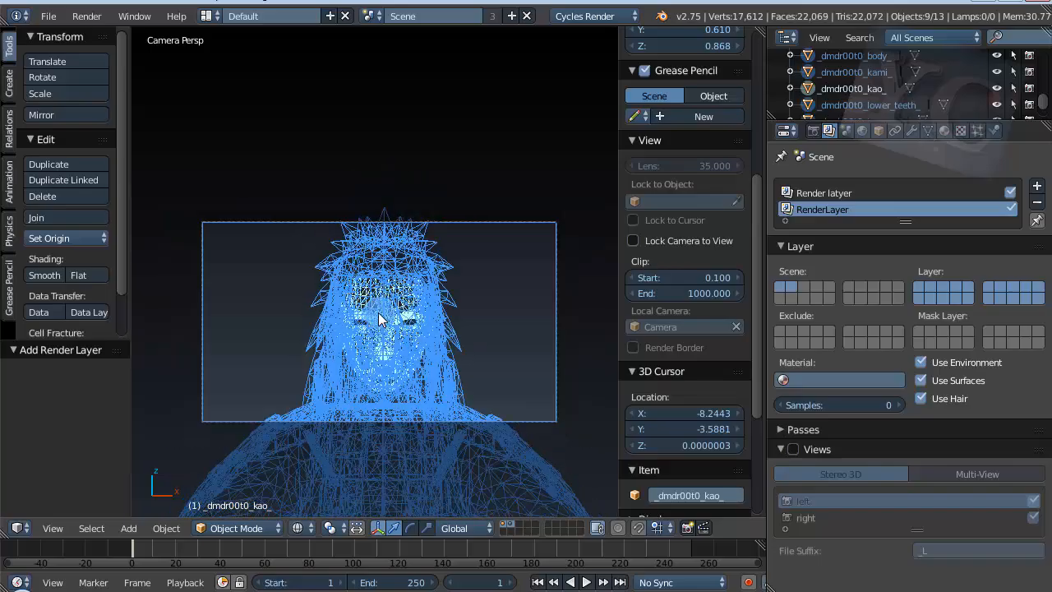
pyautogui.scroll(2, 381, 320)
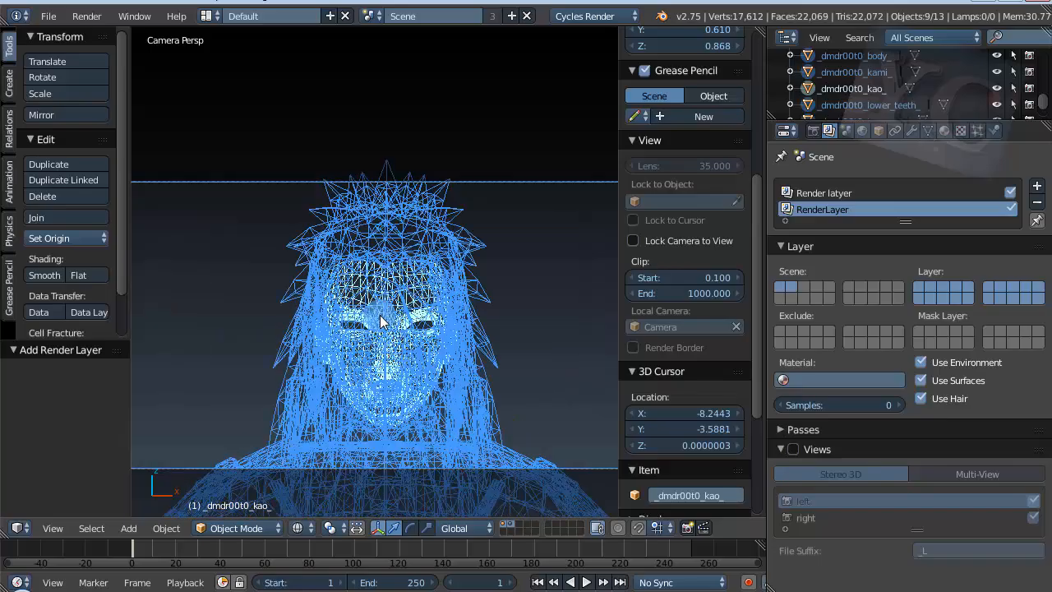
pyautogui.scroll(-1, 381, 317)
pyautogui.scroll(4, 380, 317)
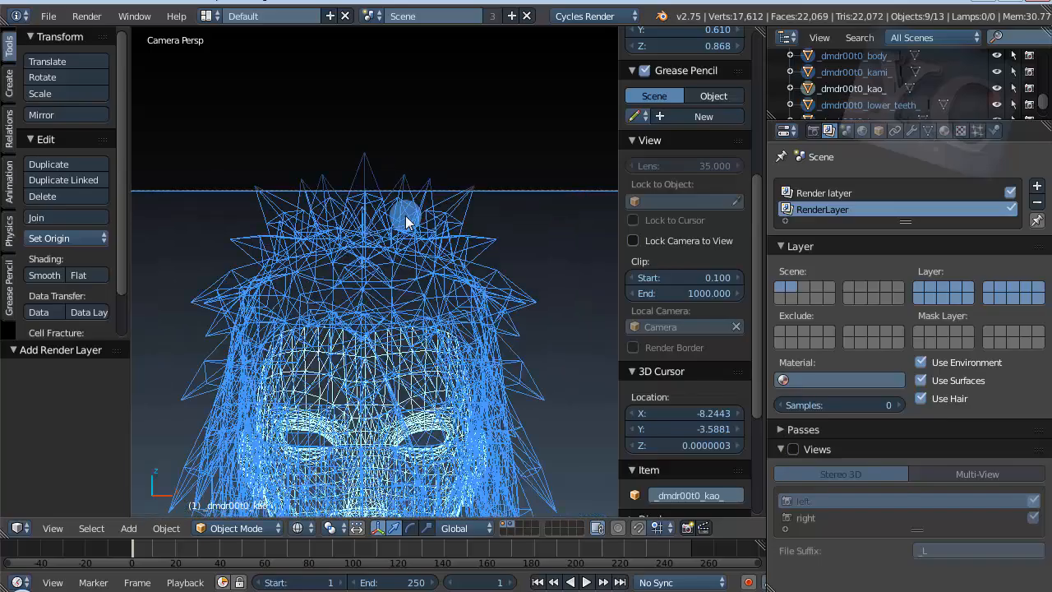
pyautogui.scroll(-3, 406, 215)
pyautogui.moveTo(399, 272); pyautogui.dragTo(378, 325, button='middle')
pyautogui.scroll(2, 643, 286)
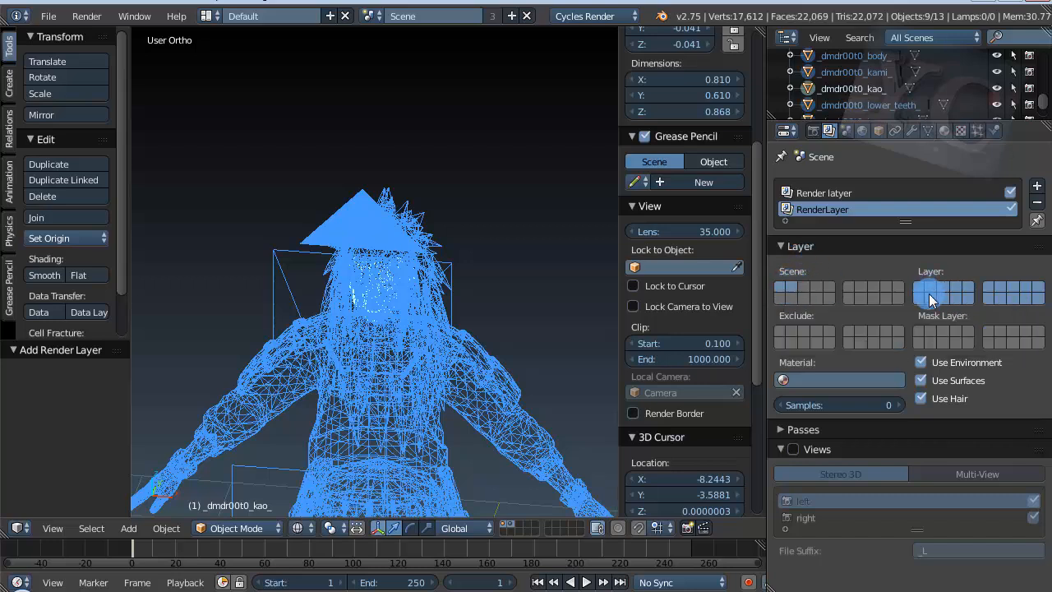
# Step: Compare the layer assignments of Render latyer and RenderLayer against the character model
pyautogui.click(808, 194)
pyautogui.click(803, 211)
pyautogui.click(818, 195)
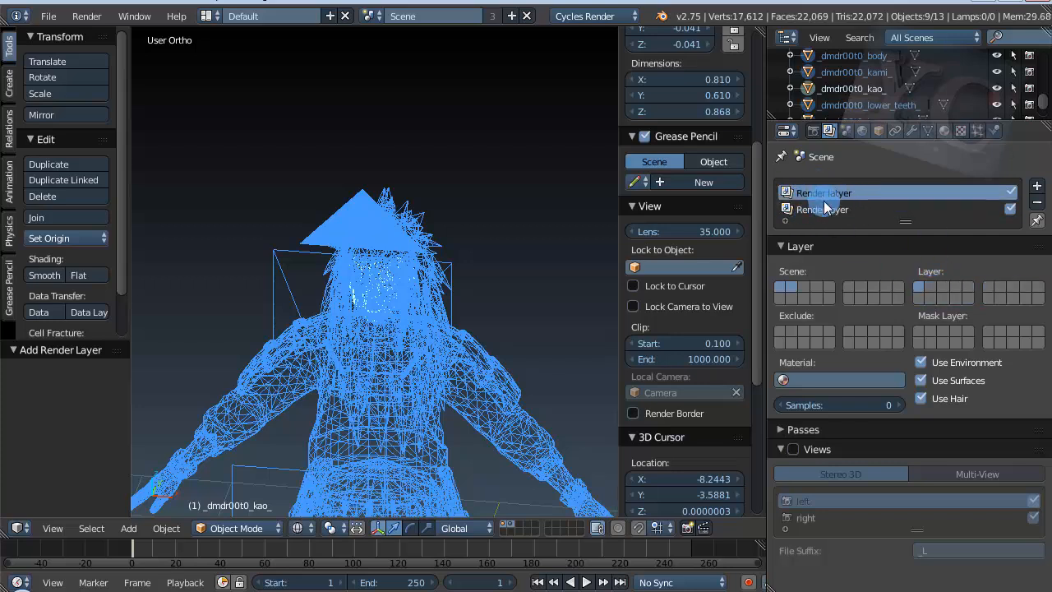
pyautogui.click(825, 209)
pyautogui.click(827, 194)
pyautogui.click(929, 289)
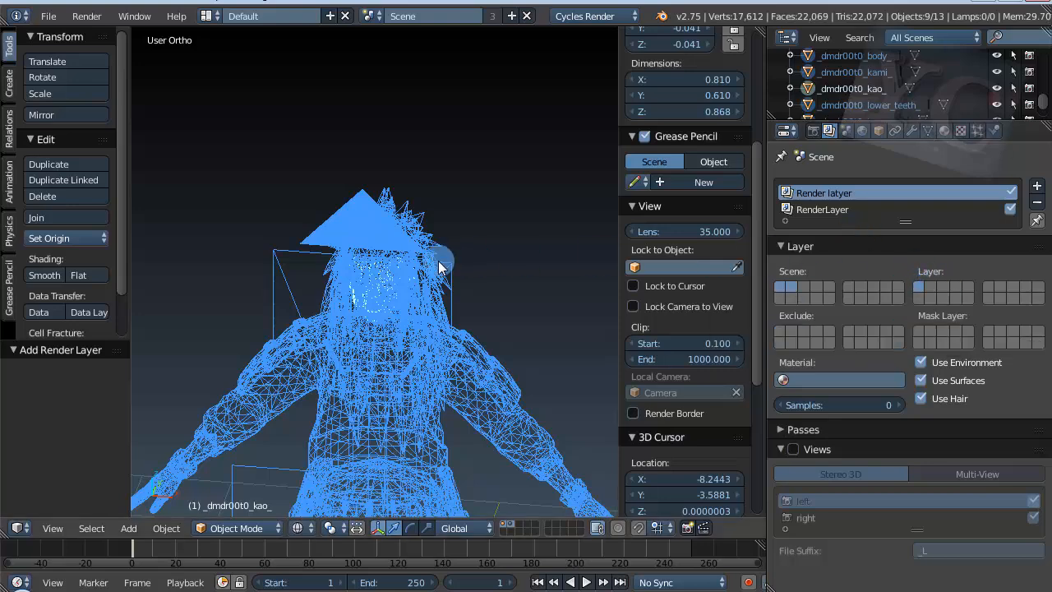
pyautogui.scroll(2, 369, 264)
pyautogui.moveTo(438, 263); pyautogui.dragTo(461, 272, button='middle')
# Step: Rename the Render latyer render layer as Tubuh Madara and RenderLayer as Mata
pyautogui.doubleClick(918, 190)
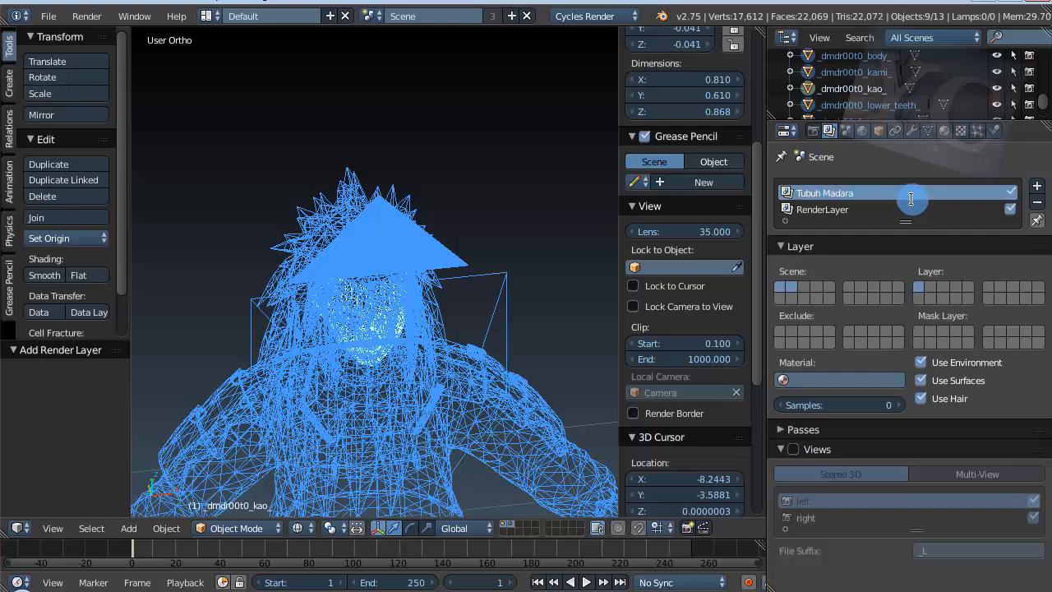
pyautogui.moveTo(862, 209); pyautogui.dragTo(786, 209)
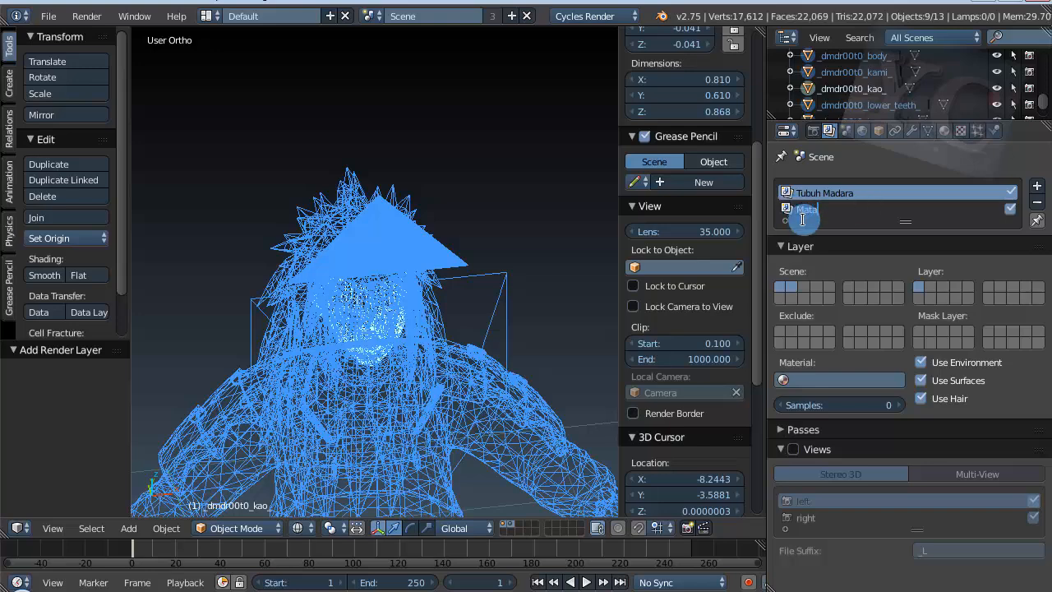
pyautogui.press('Return')
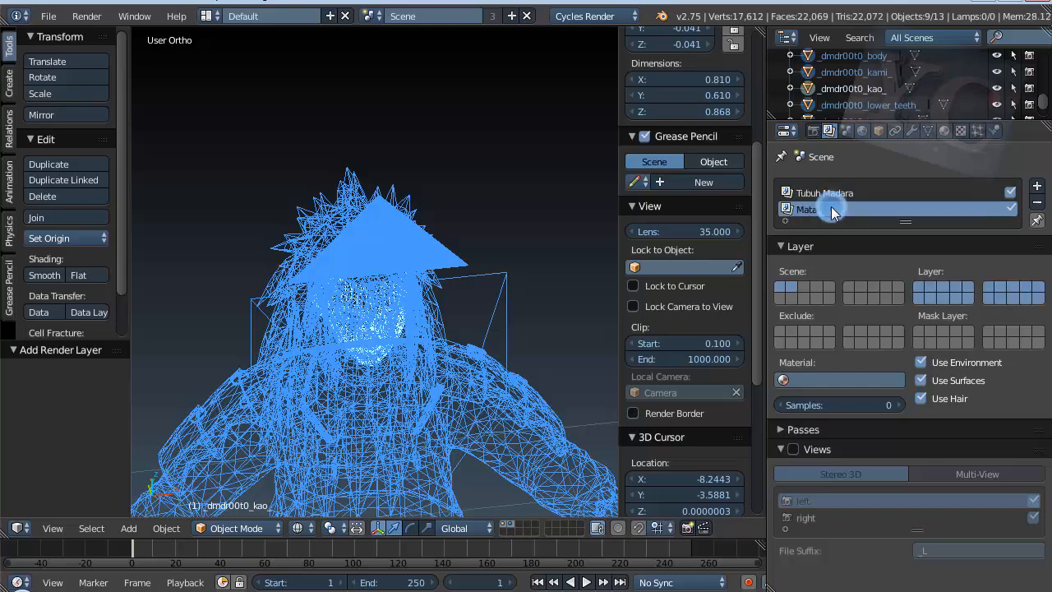
# Step: Compare the layer assignments of the Tubuh Madara and Mata render layers and examine the character's face
pyautogui.click(833, 210)
pyautogui.click(836, 193)
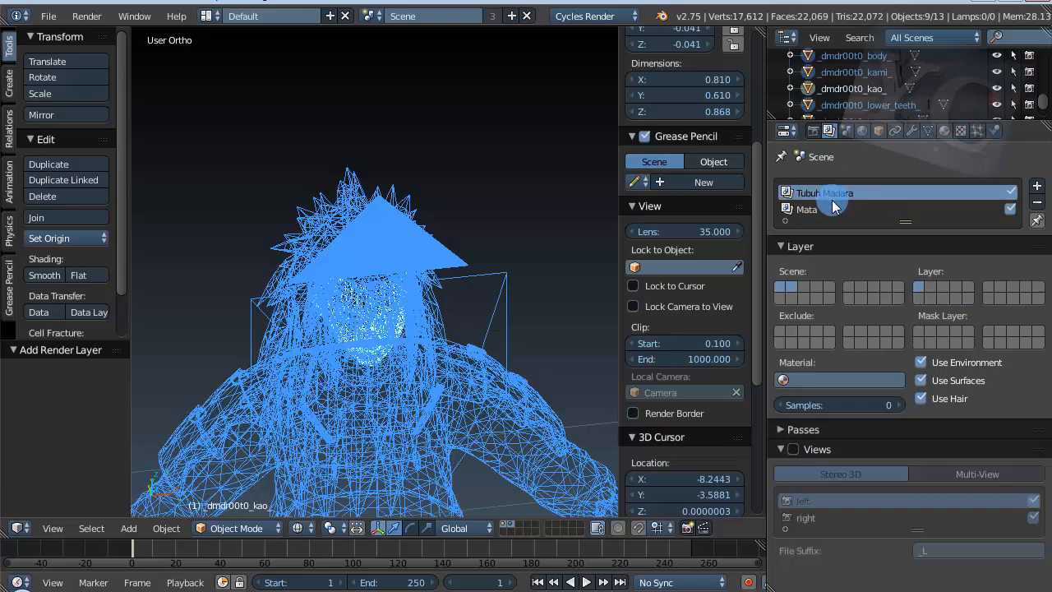
pyautogui.click(830, 208)
pyautogui.click(834, 194)
pyautogui.click(830, 209)
pyautogui.click(837, 194)
pyautogui.scroll(6, 386, 329)
pyautogui.scroll(-4, 323, 271)
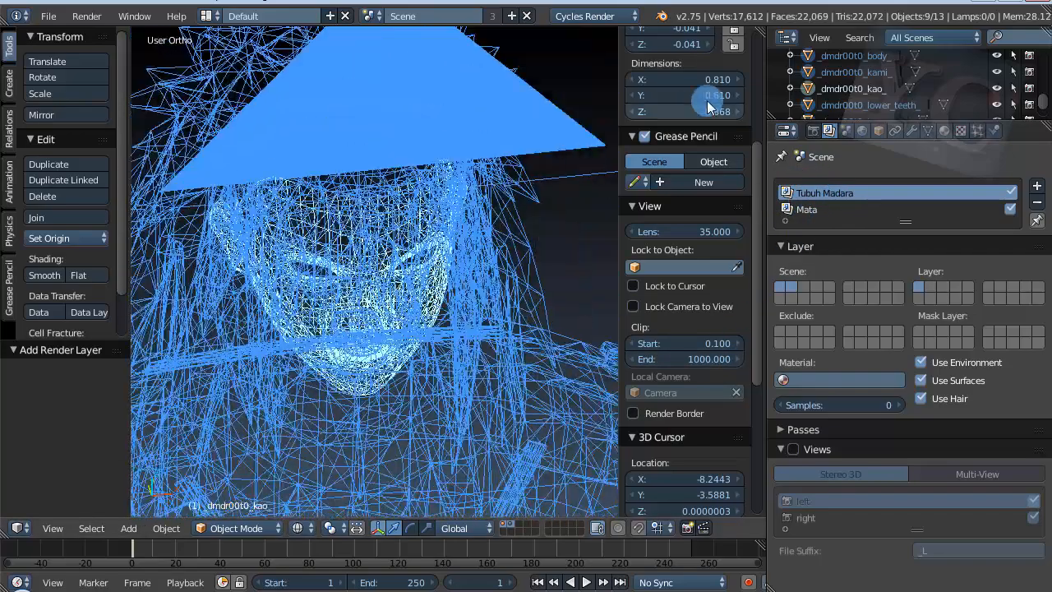
# Step: Select the _dmdr00t0_lower_teeth_ object and display only the first scene layer
pyautogui.click(876, 104)
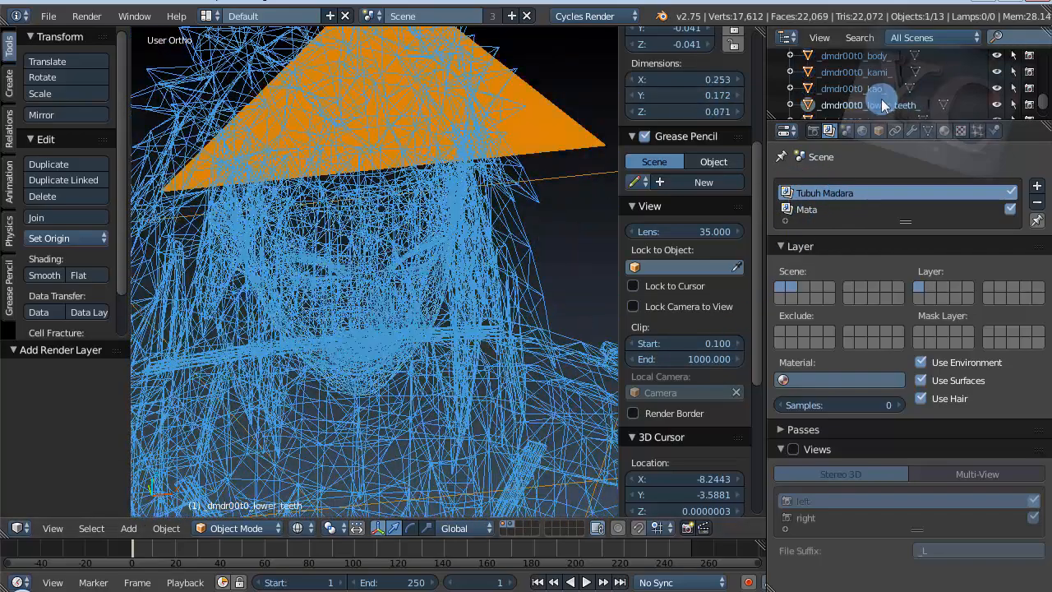
pyautogui.click(506, 525)
pyautogui.click(502, 521)
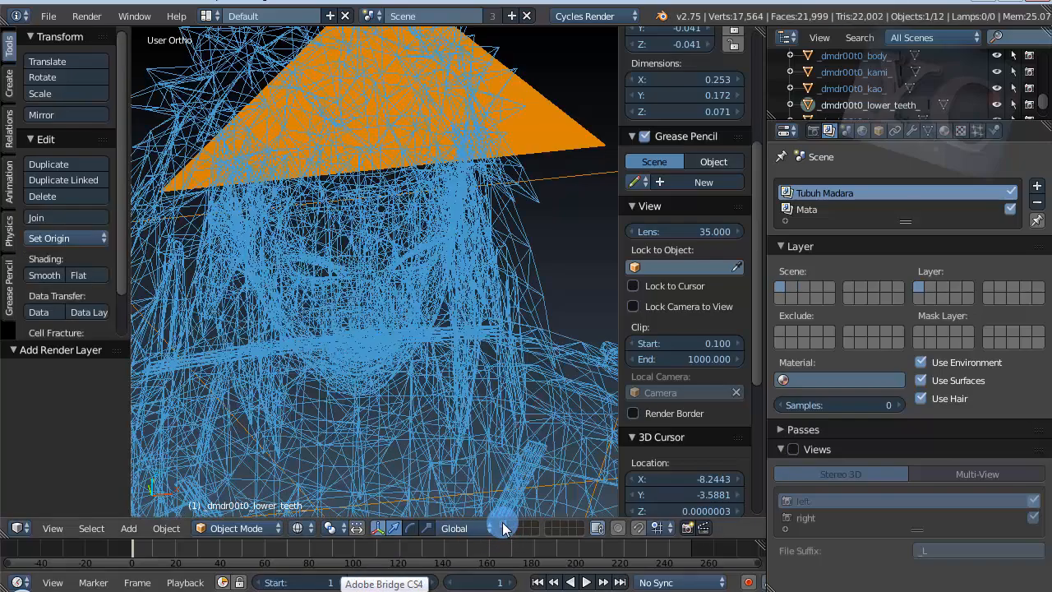
pyautogui.scroll(3, 303, 236)
pyautogui.scroll(-6, 378, 267)
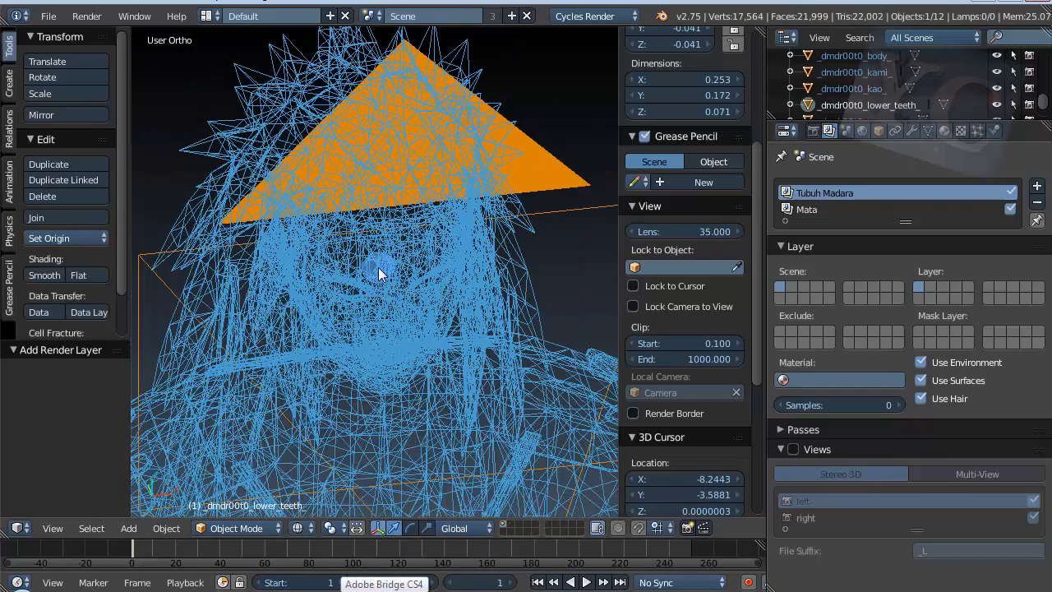
# Step: Display only the second scene layer and examine the curved mesh on it
pyautogui.click(508, 524)
pyautogui.scroll(4, 304, 258)
pyautogui.scroll(2, 289, 273)
pyautogui.scroll(-4, 290, 276)
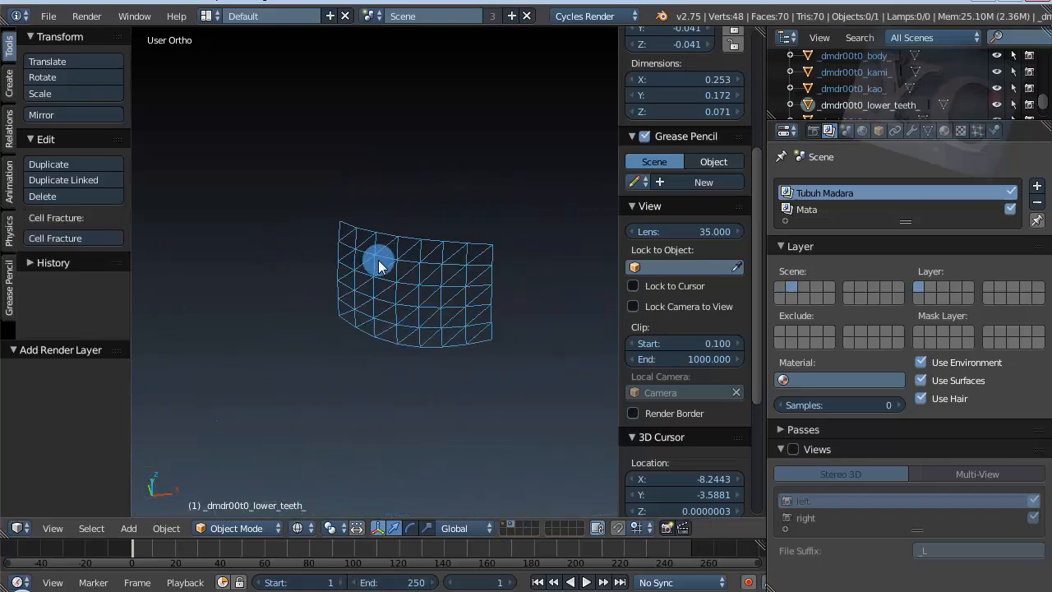
pyautogui.scroll(2, 284, 246)
pyautogui.scroll(-8, 345, 274)
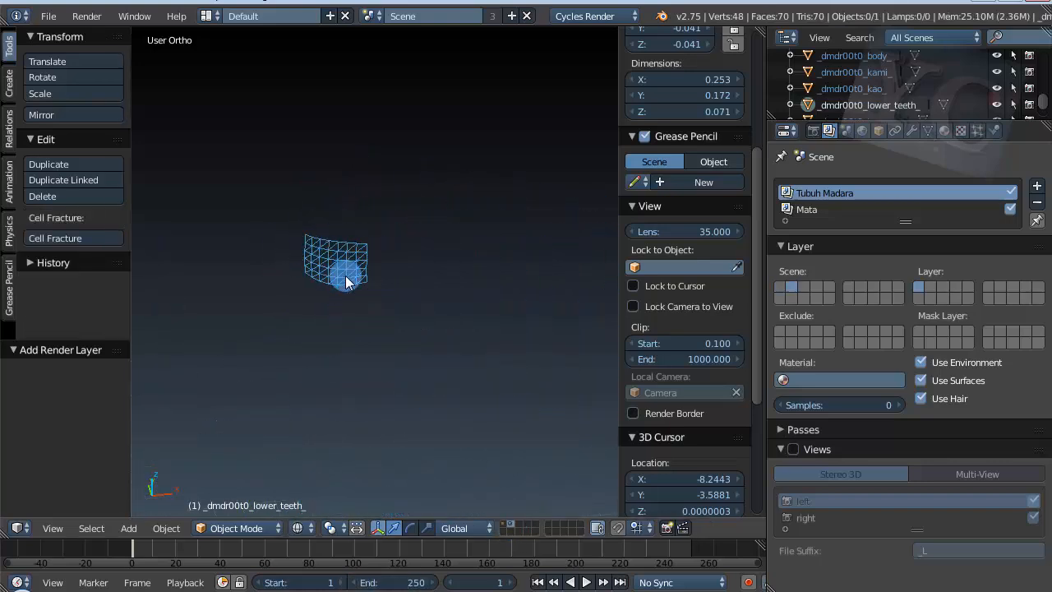
# Step: Alternate between the first and second scene layers to compare the character body with the separate curved mesh
pyautogui.click(507, 523)
pyautogui.click(502, 522)
pyautogui.click(510, 525)
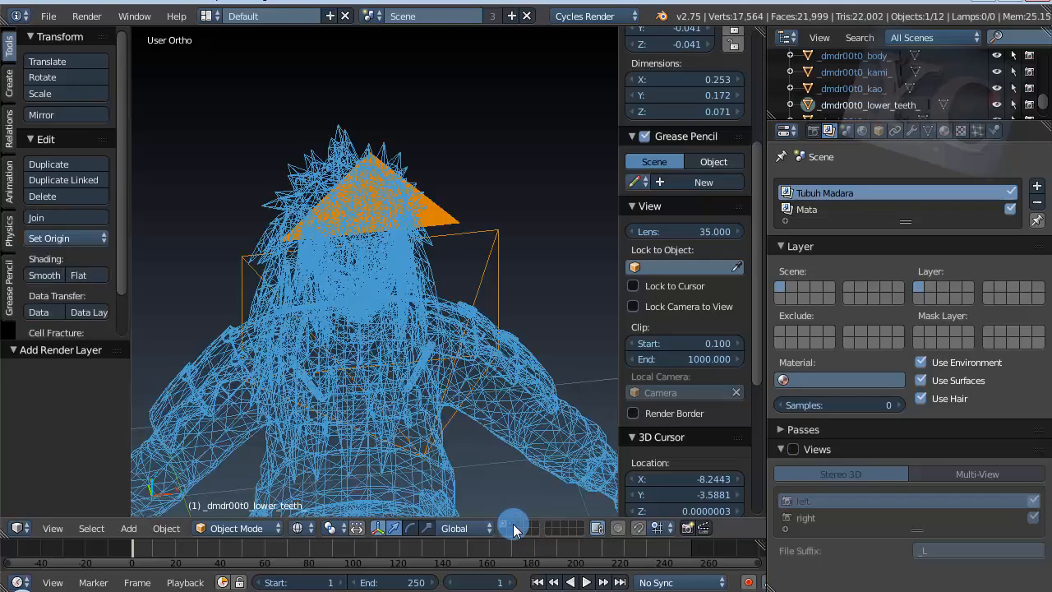
pyautogui.click(513, 525)
pyautogui.scroll(5, 363, 285)
pyautogui.scroll(4, 345, 271)
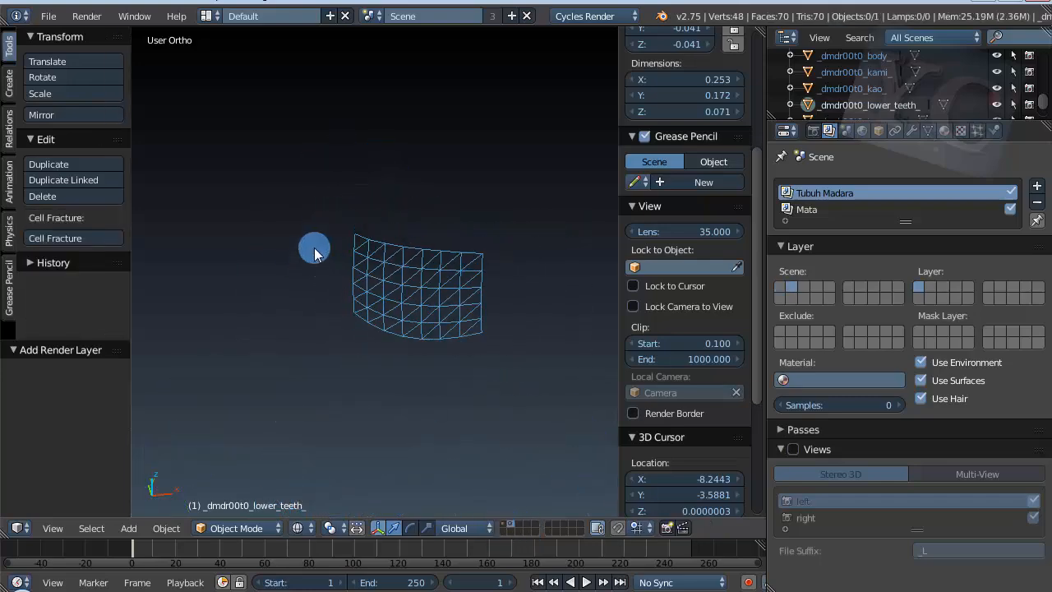
pyautogui.scroll(-10, 295, 222)
pyautogui.click(507, 528)
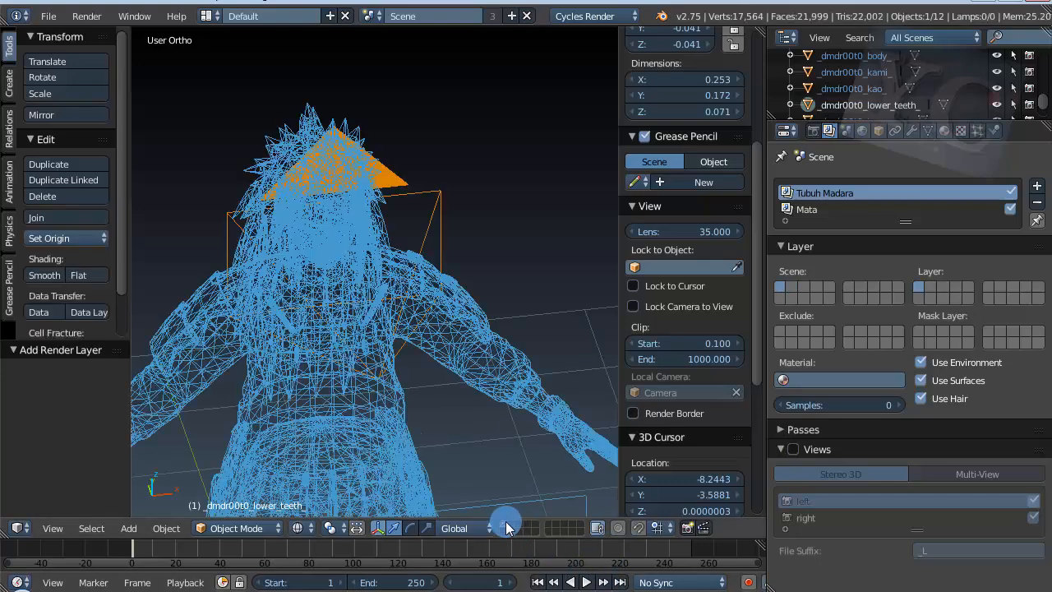
pyautogui.click(510, 527)
pyautogui.click(504, 527)
pyautogui.click(509, 527)
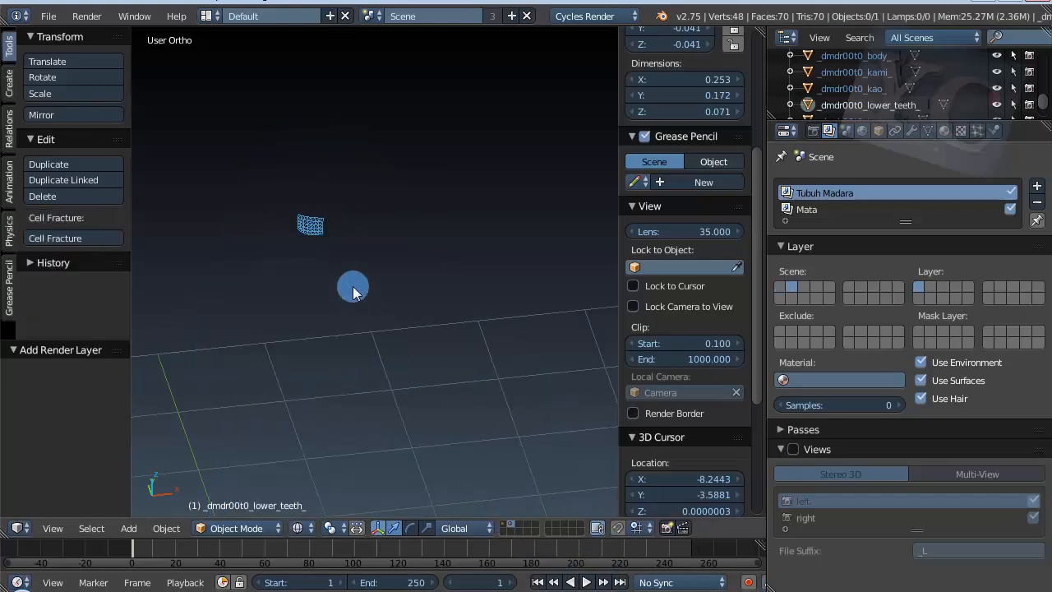
pyautogui.scroll(3, 362, 315)
pyautogui.scroll(-2, 263, 212)
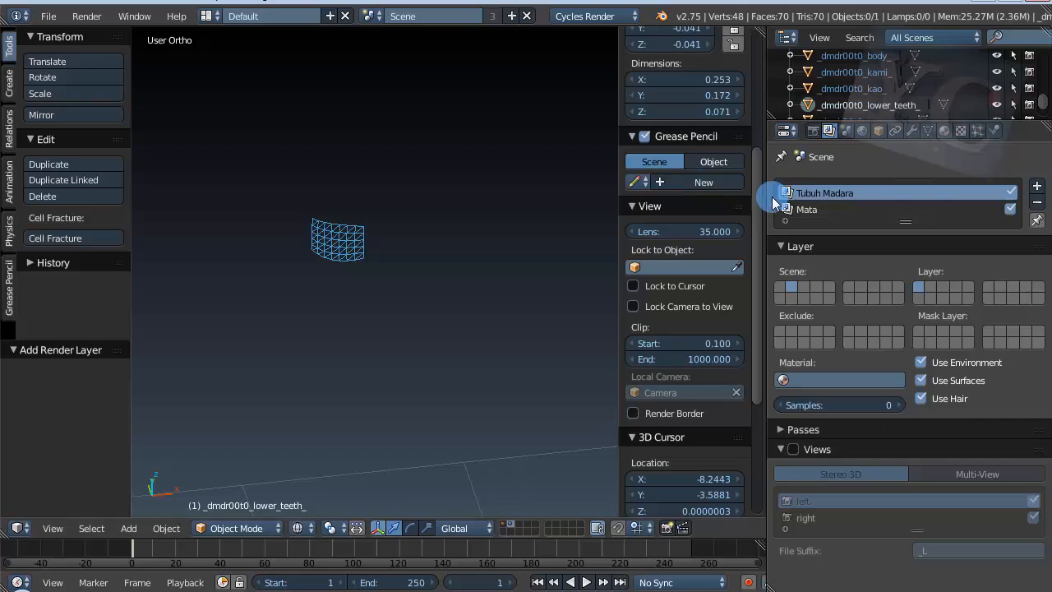
# Step: Review the Tubuh Madara and Mata assignments and display the first and second scene layers together
pyautogui.click(798, 211)
pyautogui.click(809, 193)
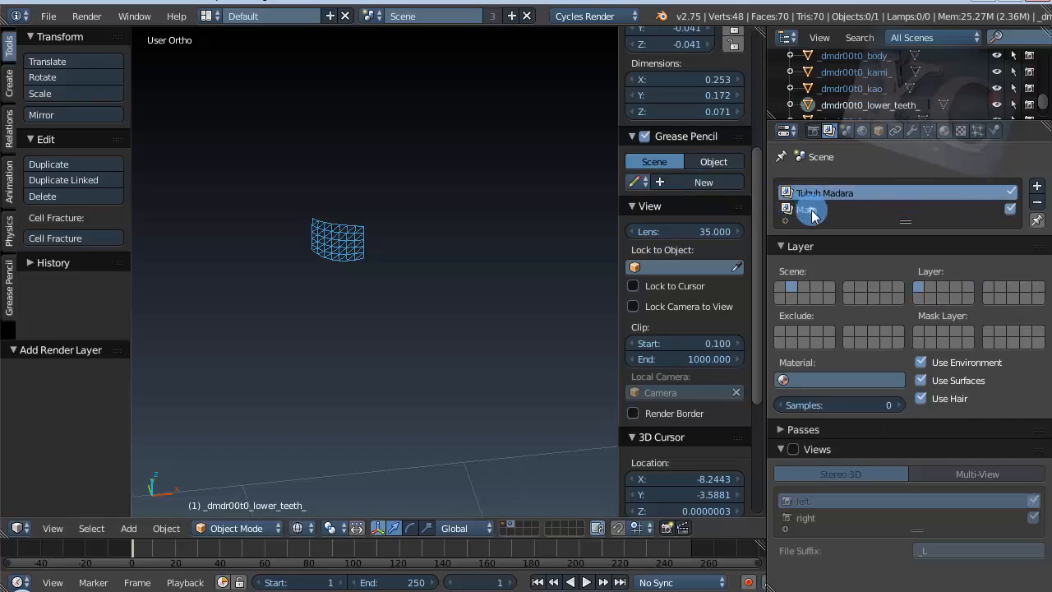
pyautogui.click(811, 213)
pyautogui.click(810, 195)
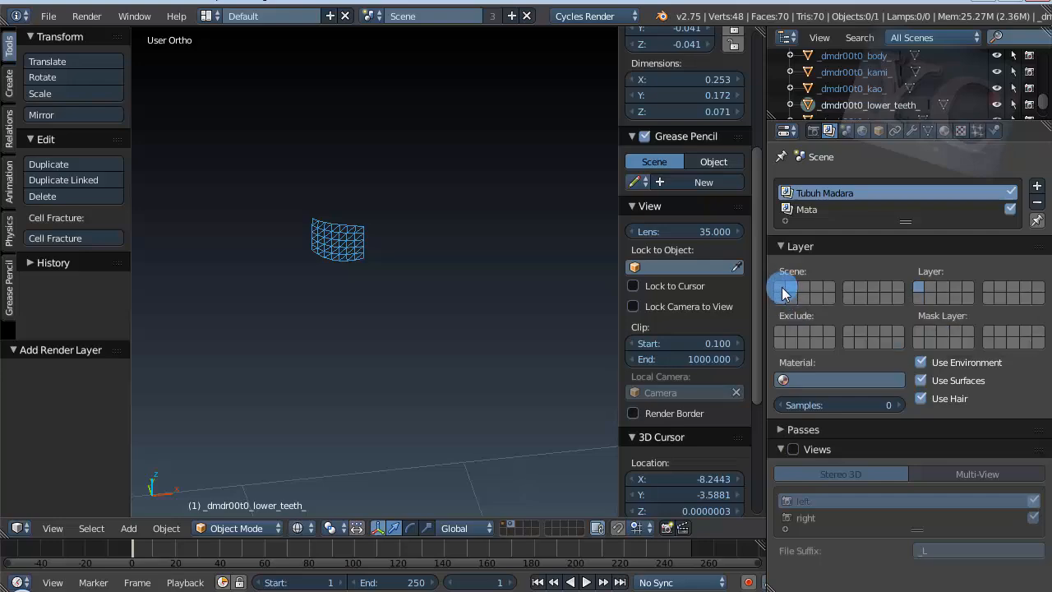
pyautogui.keyDown('shift'); pyautogui.click(789, 288); pyautogui.keyUp('shift')
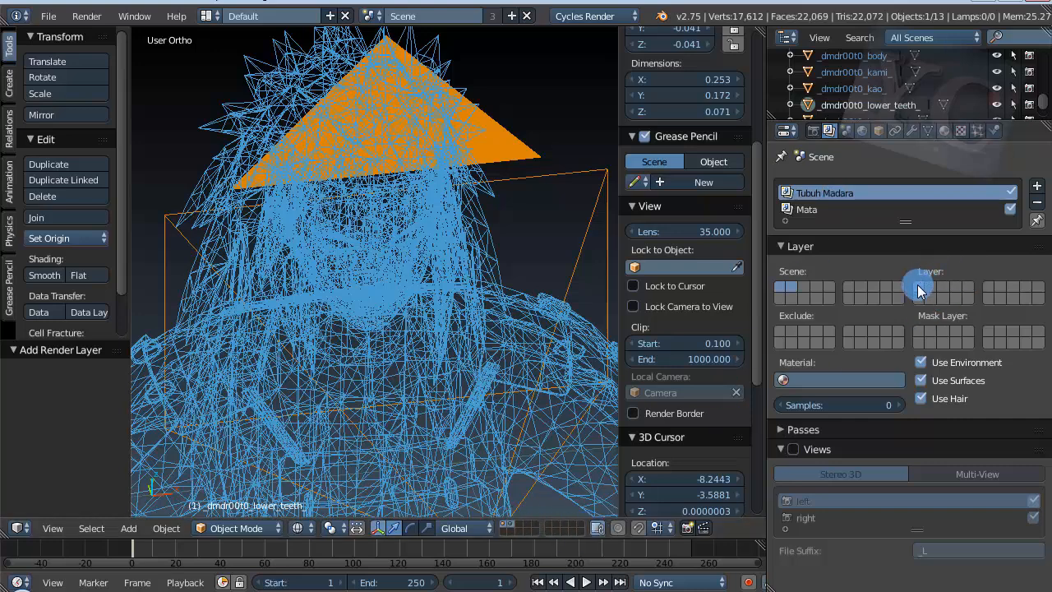
# Step: Assign only the second layer to the Mata render layer and check it against Tubuh Madara
pyautogui.click(818, 211)
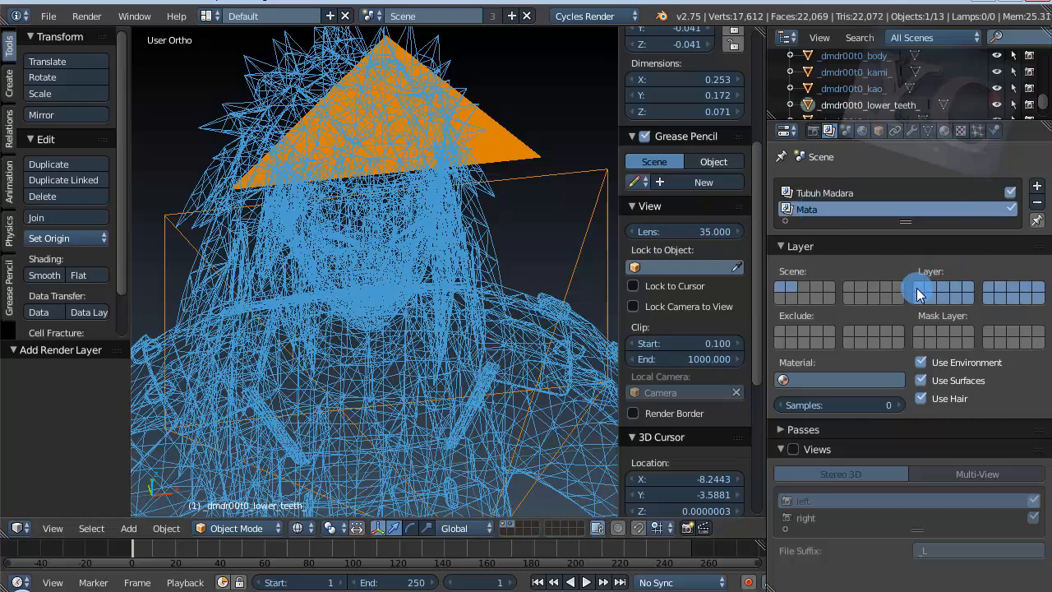
pyautogui.click(929, 292)
pyautogui.moveTo(474, 324); pyautogui.dragTo(500, 263, button='middle')
pyautogui.click(805, 192)
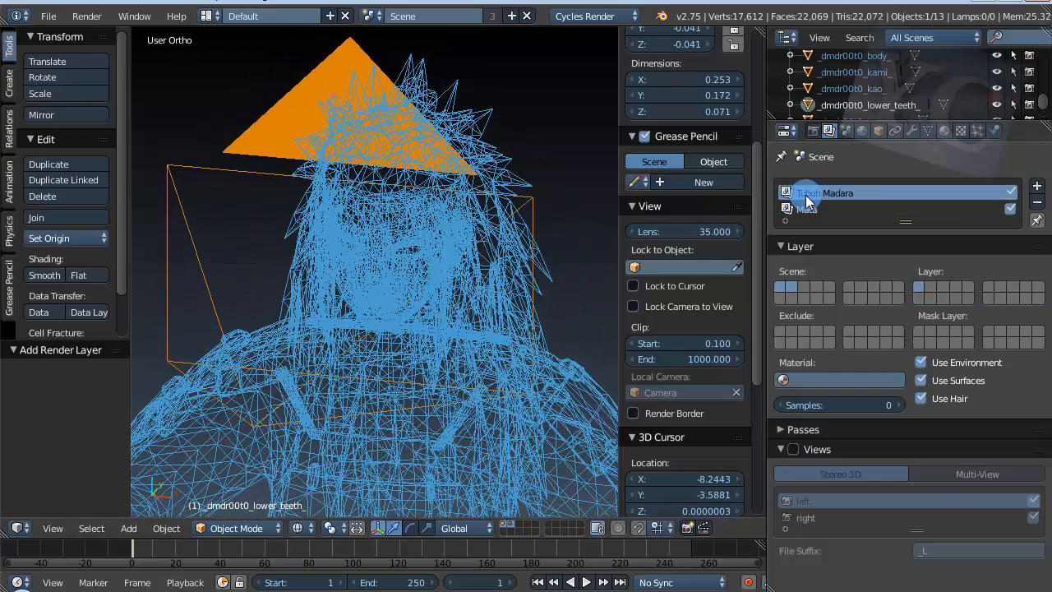
pyautogui.click(805, 209)
pyautogui.click(805, 192)
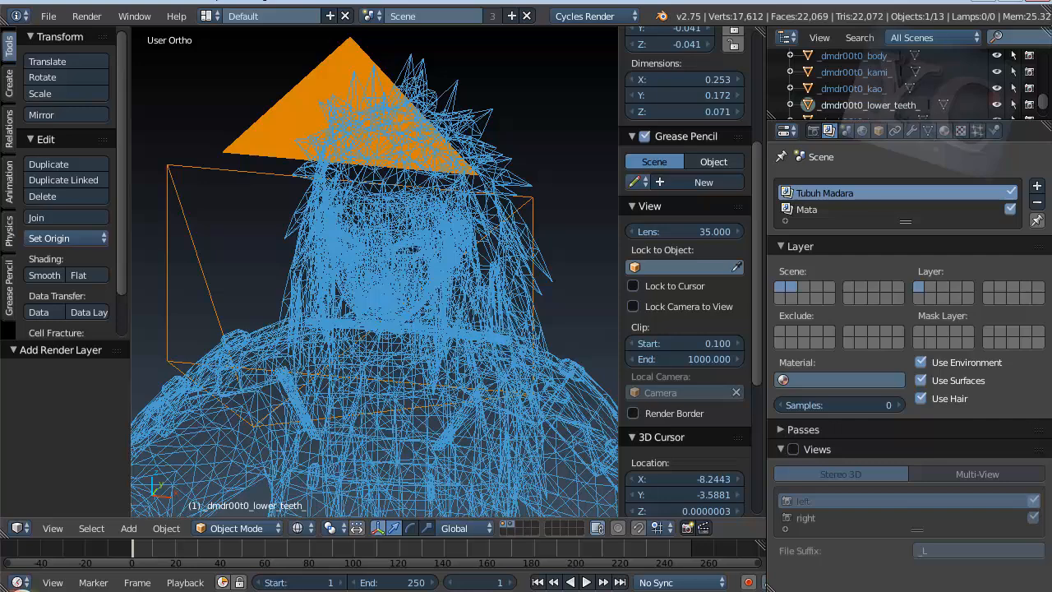
# Step: Enable the transparent film background in the scene's render settings
pyautogui.click(813, 130)
pyautogui.scroll(-6, 787, 534)
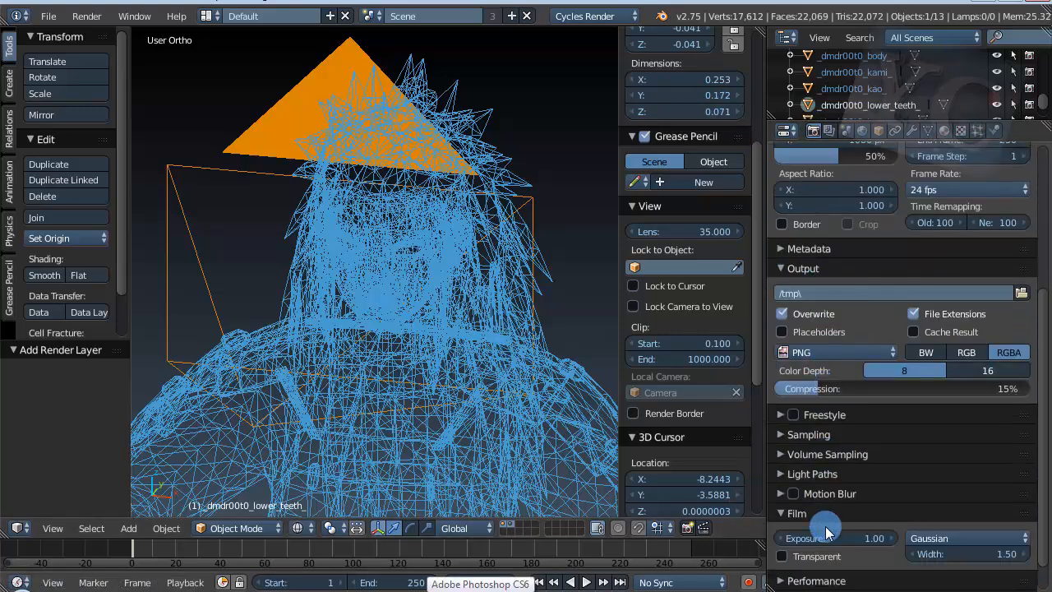
pyautogui.click(775, 514)
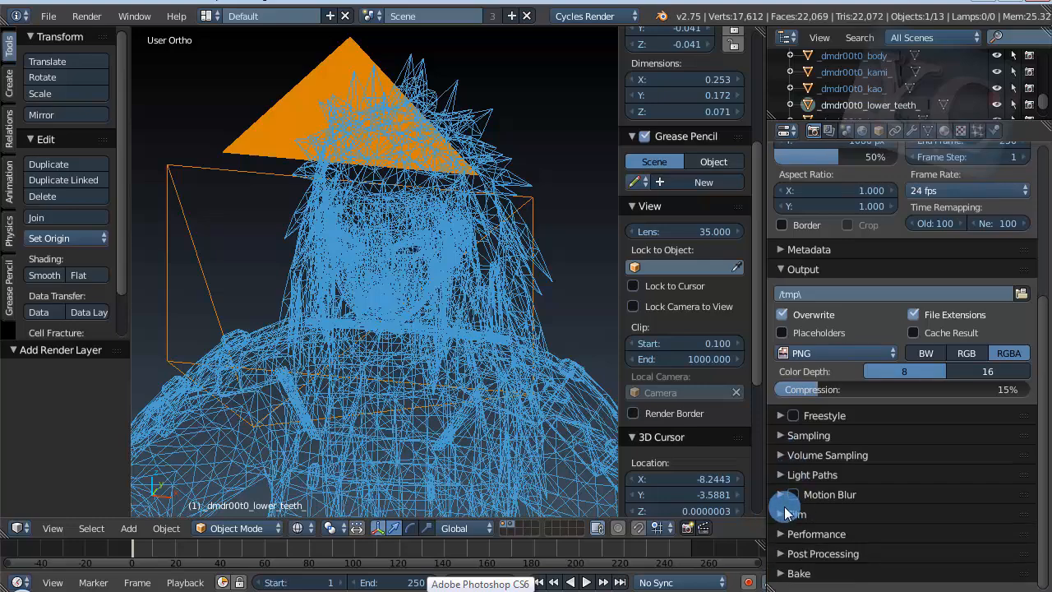
pyautogui.click(787, 511)
pyautogui.click(798, 561)
pyautogui.scroll(-5, 428, 349)
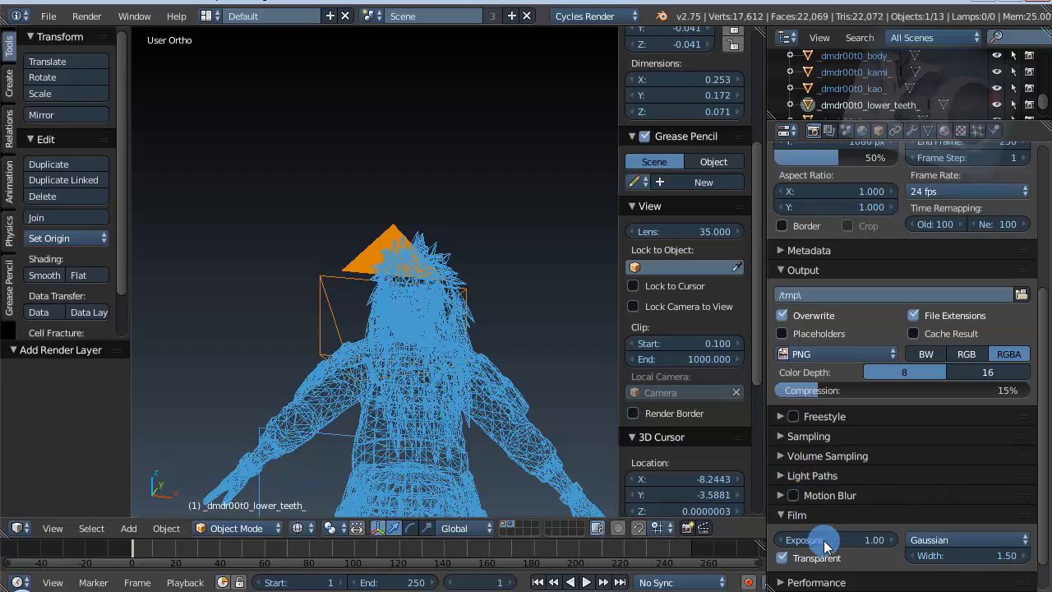
# Step: Set the render samples to 150, render the current frame and inspect the character's face and empty eye area
pyautogui.scroll(-1, 812, 567)
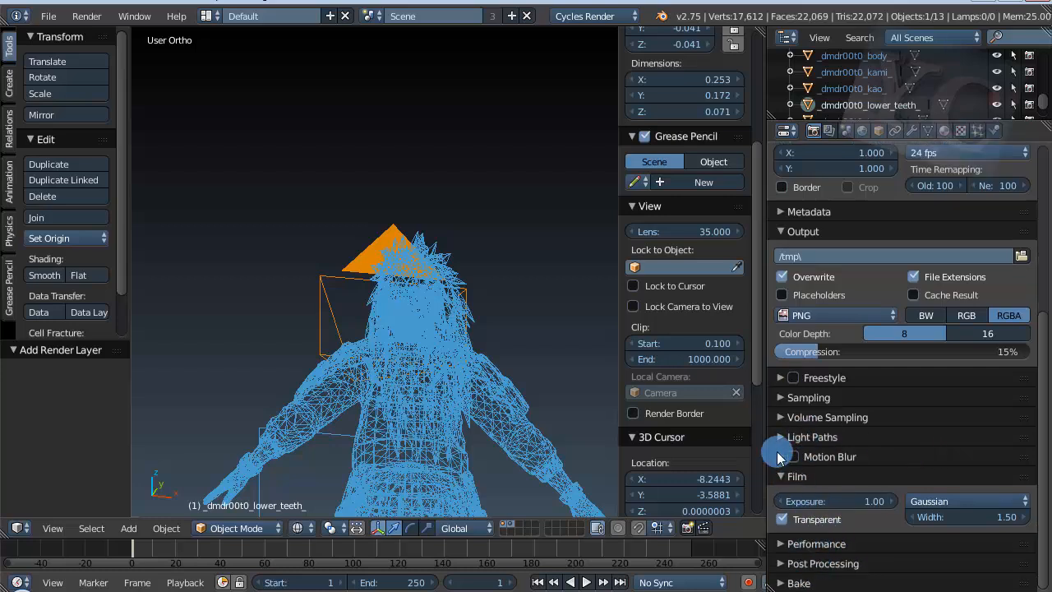
pyautogui.click(783, 397)
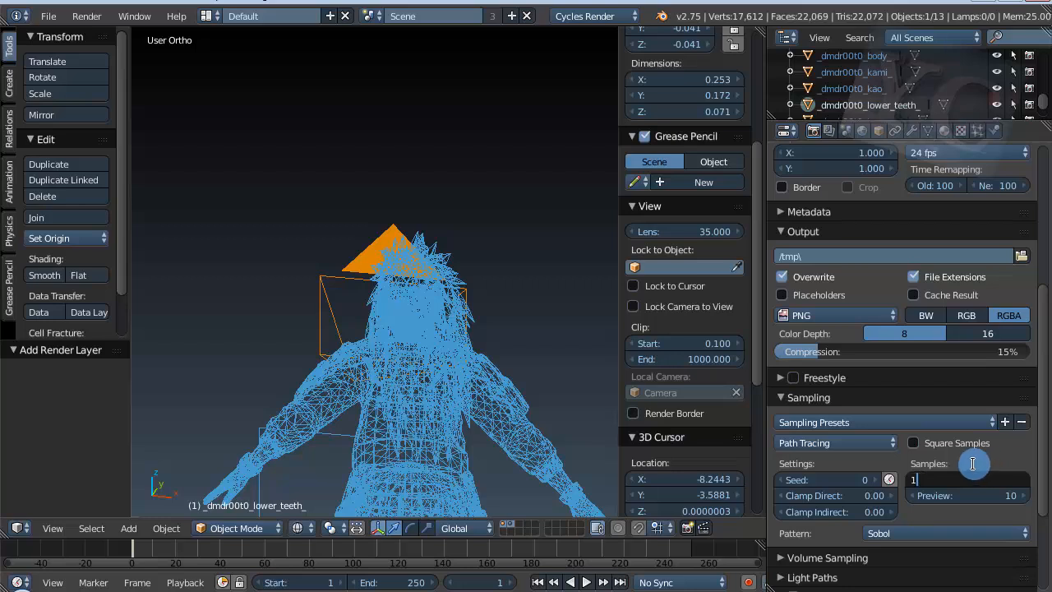
pyautogui.press('Return')
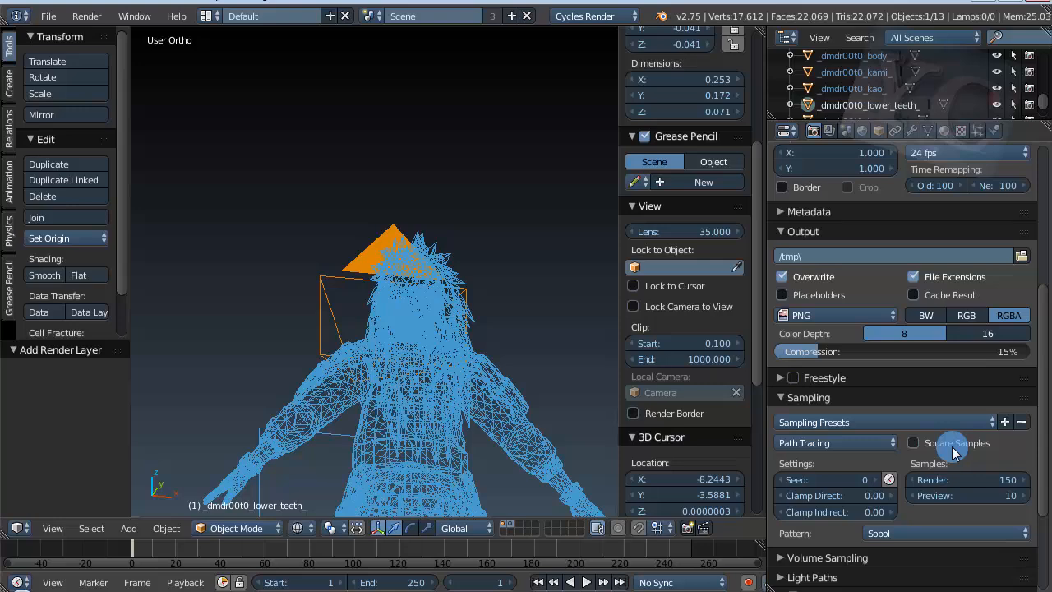
pyautogui.press('F12')
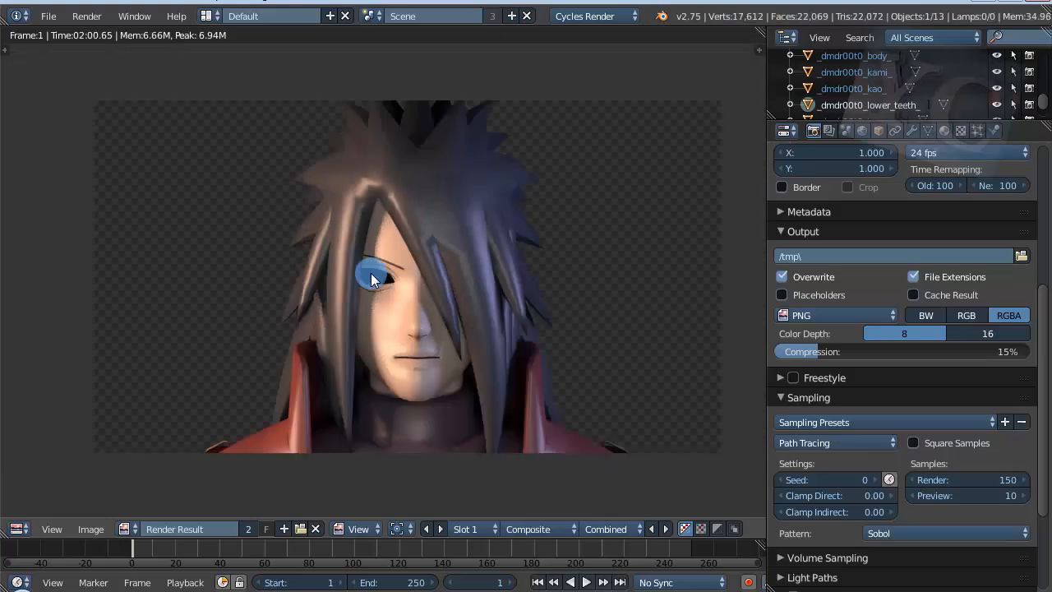
pyautogui.scroll(1, 371, 273)
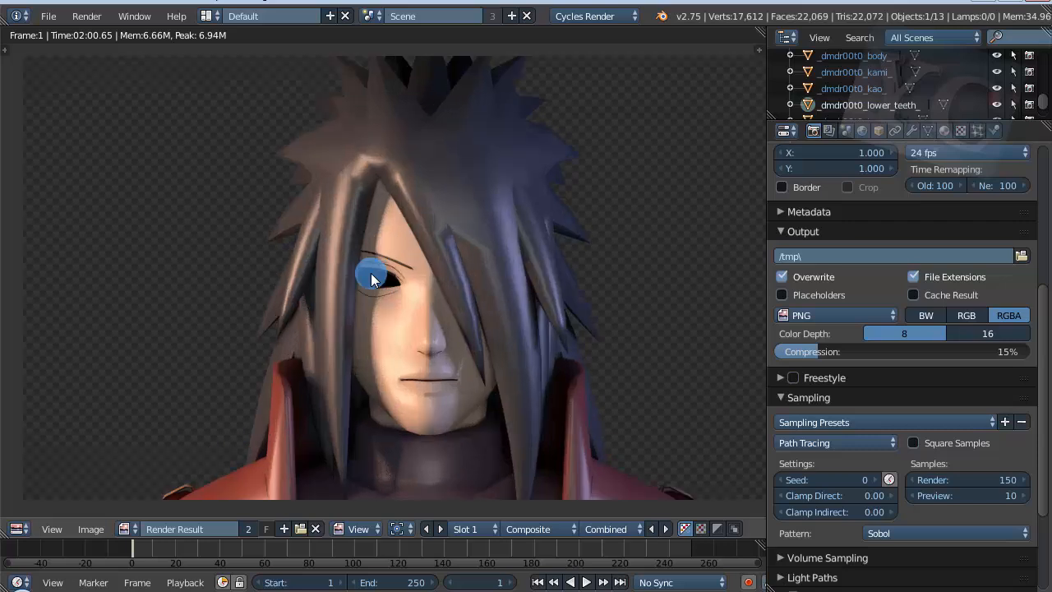
pyautogui.scroll(-1, 277, 322)
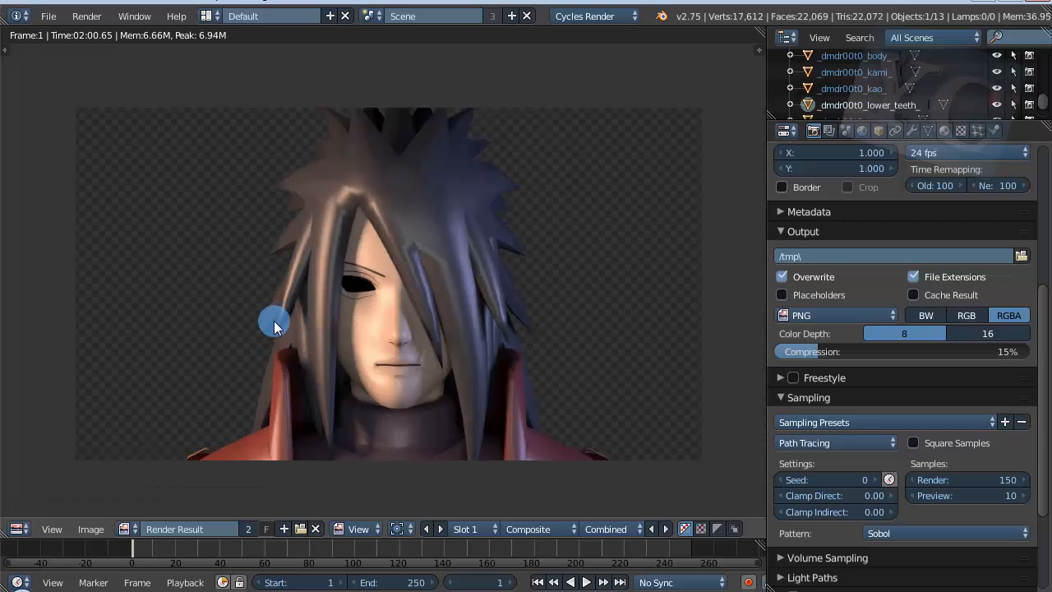
pyautogui.scroll(1, 275, 326)
# Step: Switch the screen layout from Default to Compositing
pyautogui.click(210, 16)
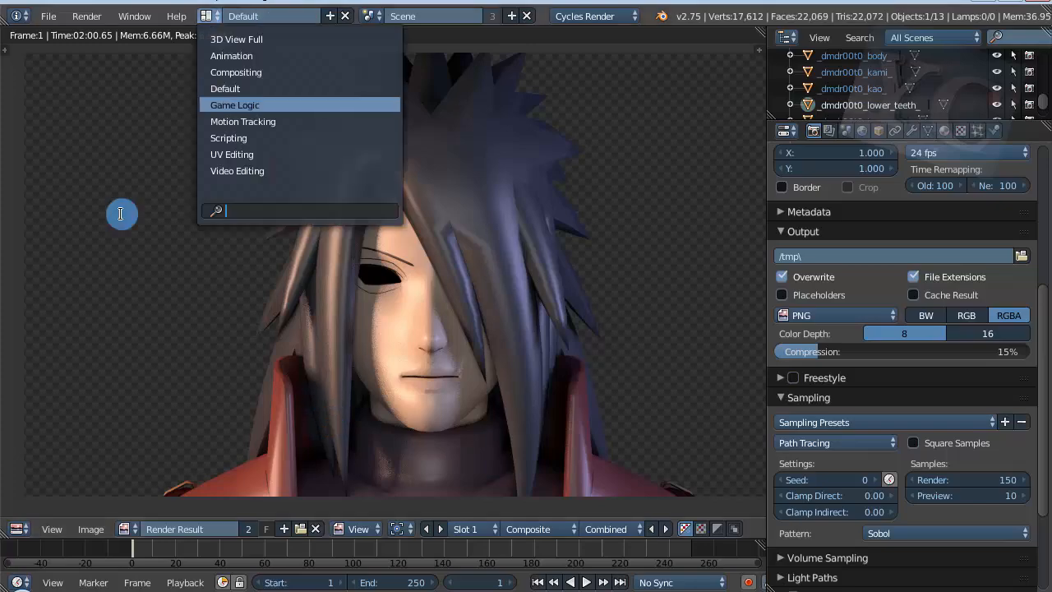
pyautogui.click(210, 17)
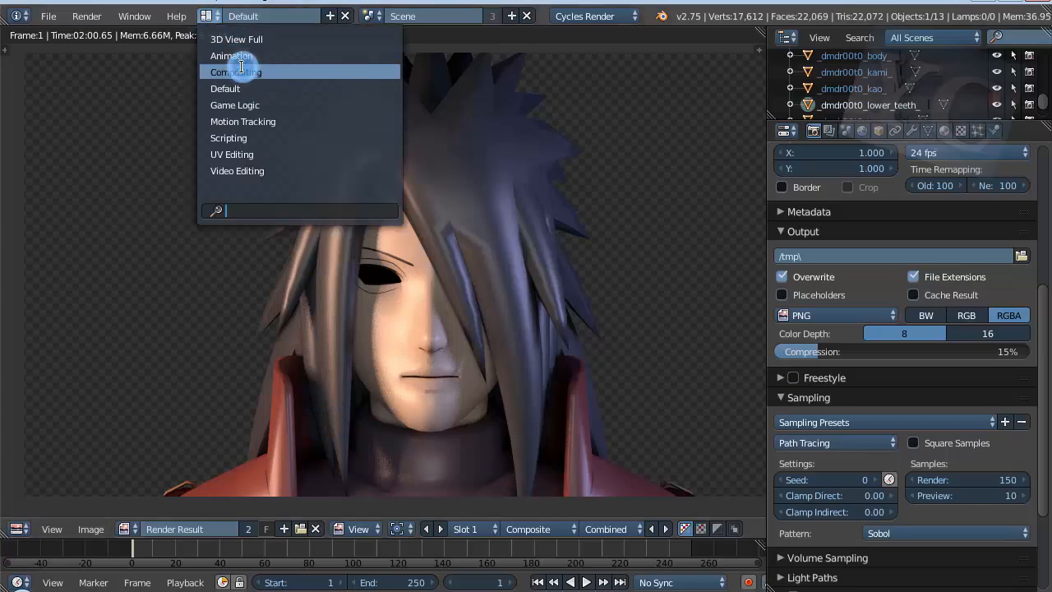
pyautogui.click(237, 71)
# Step: Examine the Tubuh Madara Render Layers node and its link to the Composite node
pyautogui.scroll(3, 312, 104)
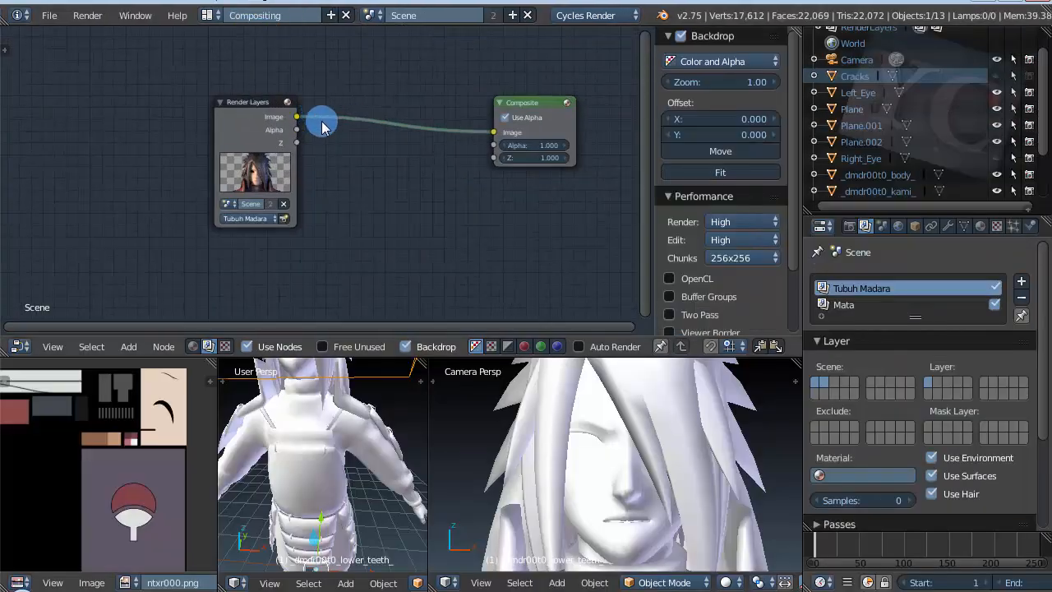
pyautogui.scroll(-1, 318, 115)
pyautogui.scroll(6, 318, 115)
pyautogui.scroll(5, 260, 162)
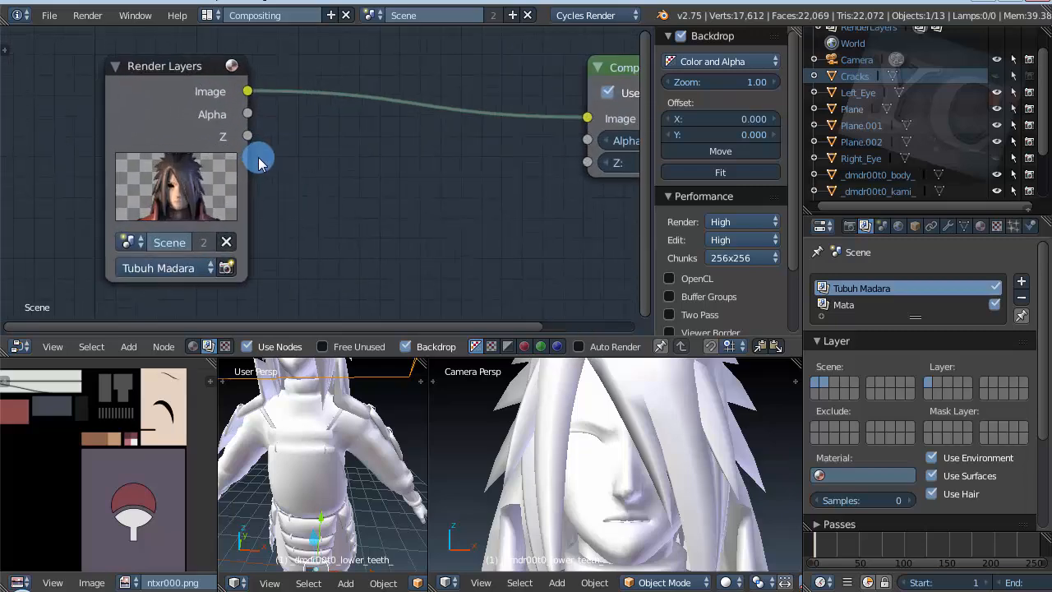
pyautogui.scroll(-5, 260, 161)
pyautogui.scroll(-3, 129, 88)
pyautogui.scroll(2, 225, 155)
pyautogui.scroll(1, 225, 156)
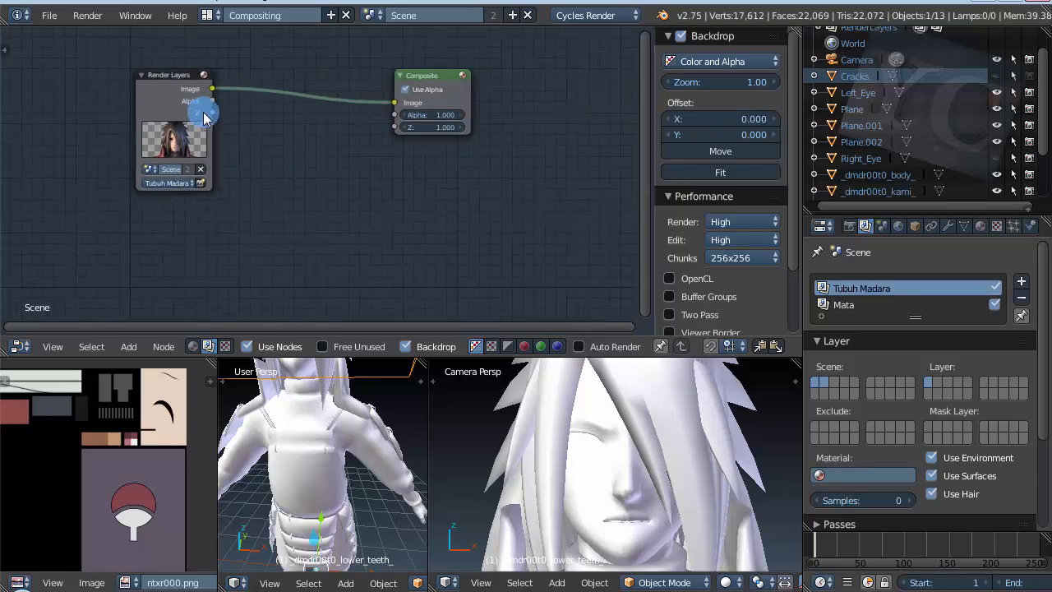
pyautogui.scroll(-3, 204, 119)
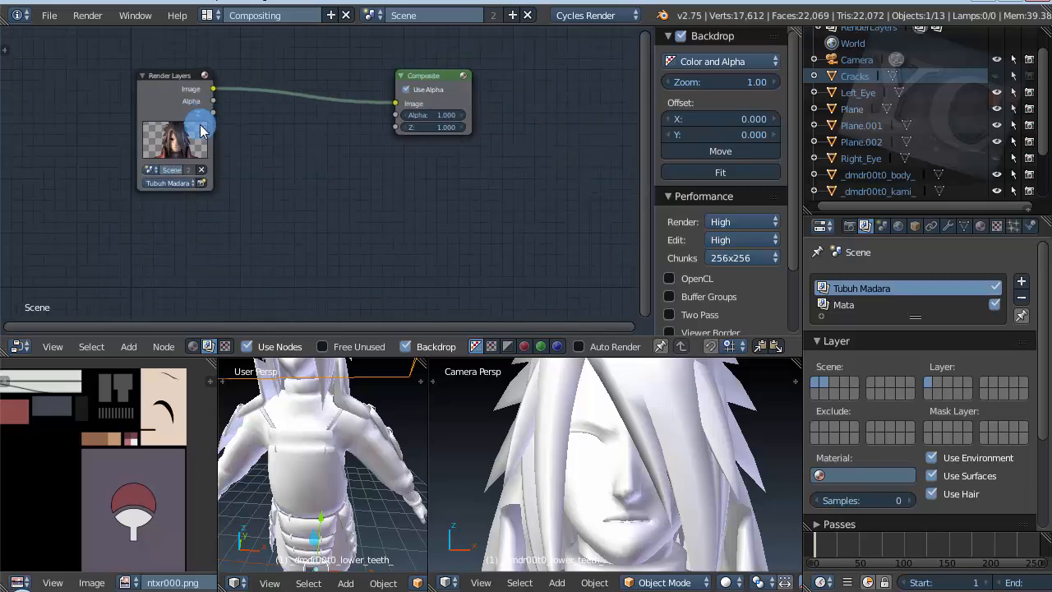
# Step: Duplicate the Render Layers node below the original and set the copy to the Mata layer
pyautogui.moveTo(167, 71); pyautogui.dragTo(179, 66)
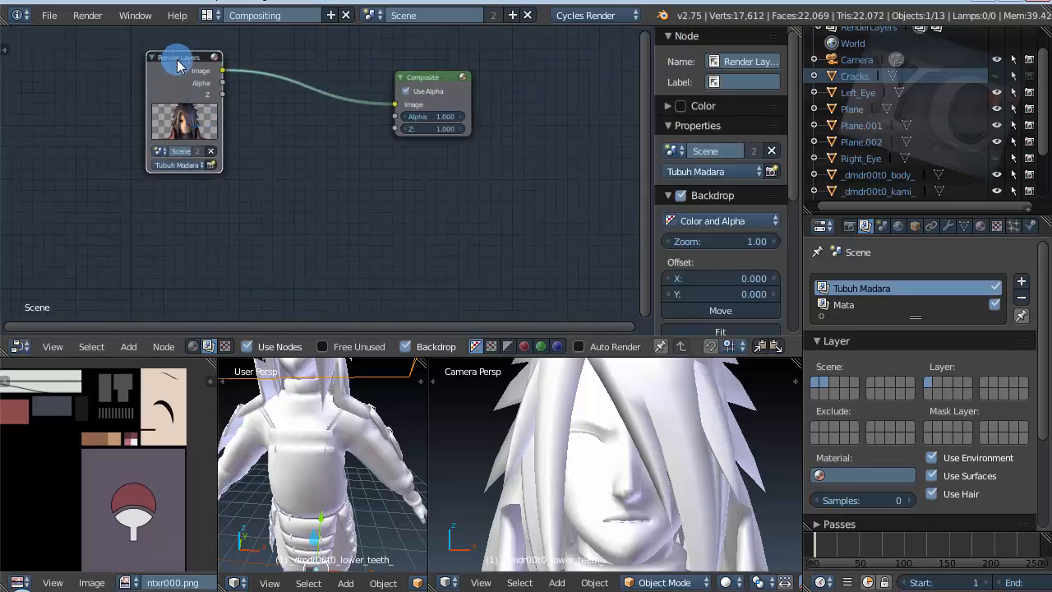
pyautogui.hotkey('shift', 'd')
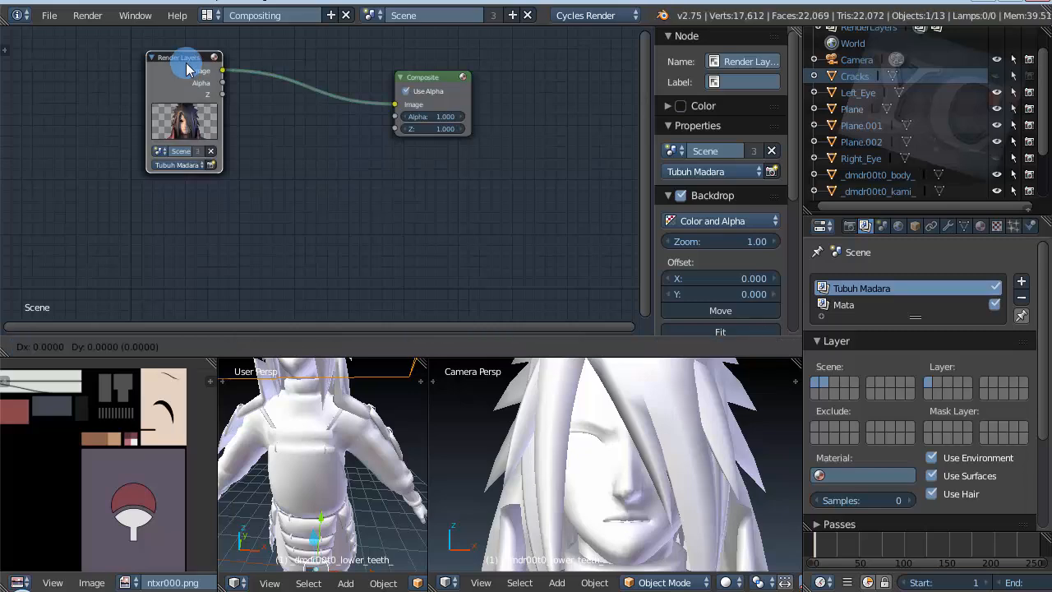
pyautogui.click(161, 188)
pyautogui.scroll(4, 158, 294)
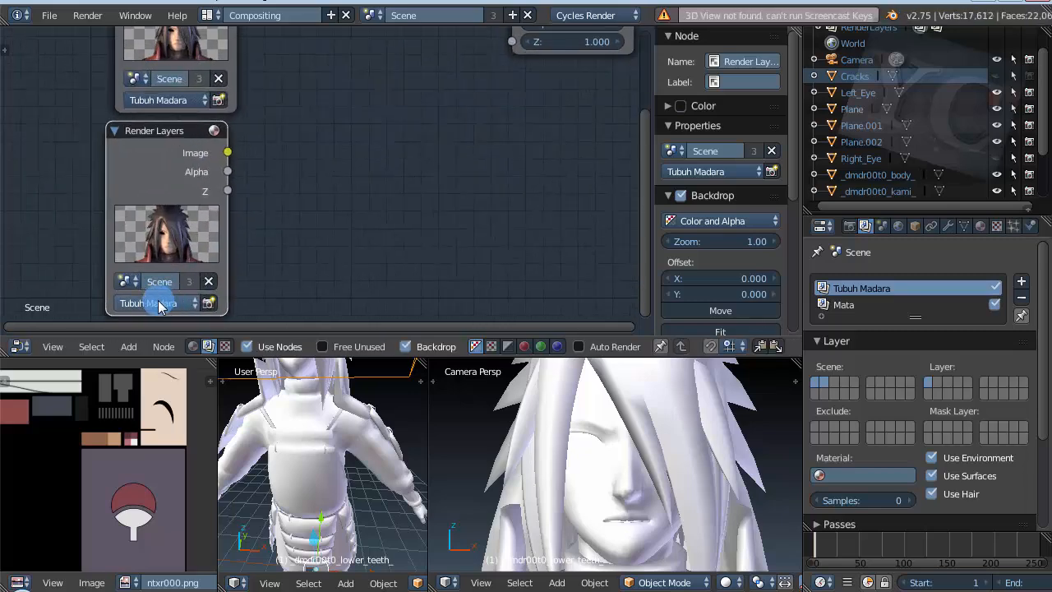
pyautogui.click(161, 304)
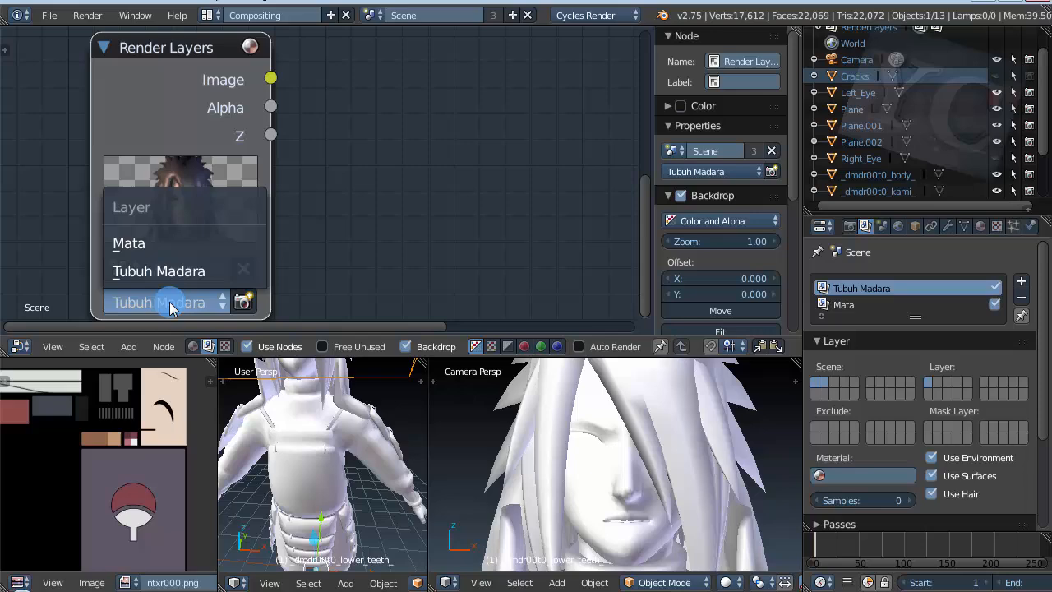
pyautogui.click(182, 248)
pyautogui.scroll(2, 162, 208)
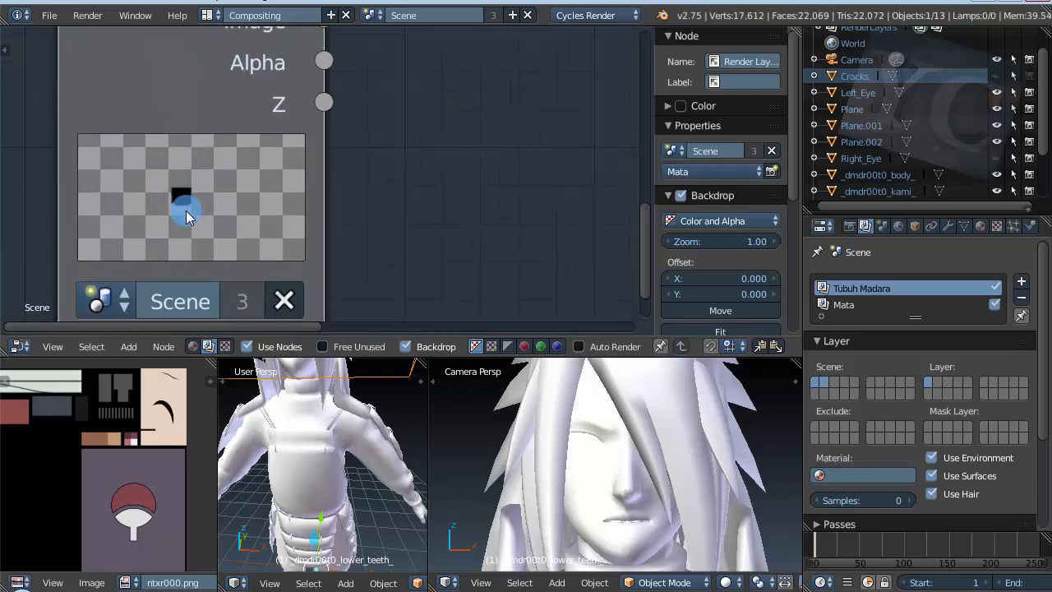
pyautogui.scroll(-8, 186, 215)
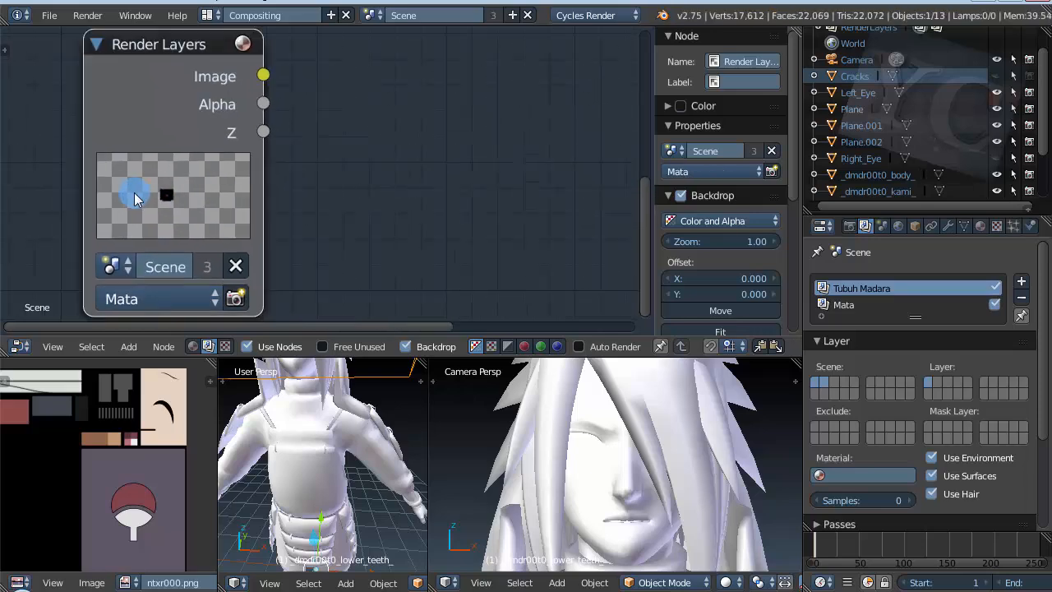
# Step: Reposition the Mata Render Layers node slightly below the Tubuh Madara node
pyautogui.click(127, 151)
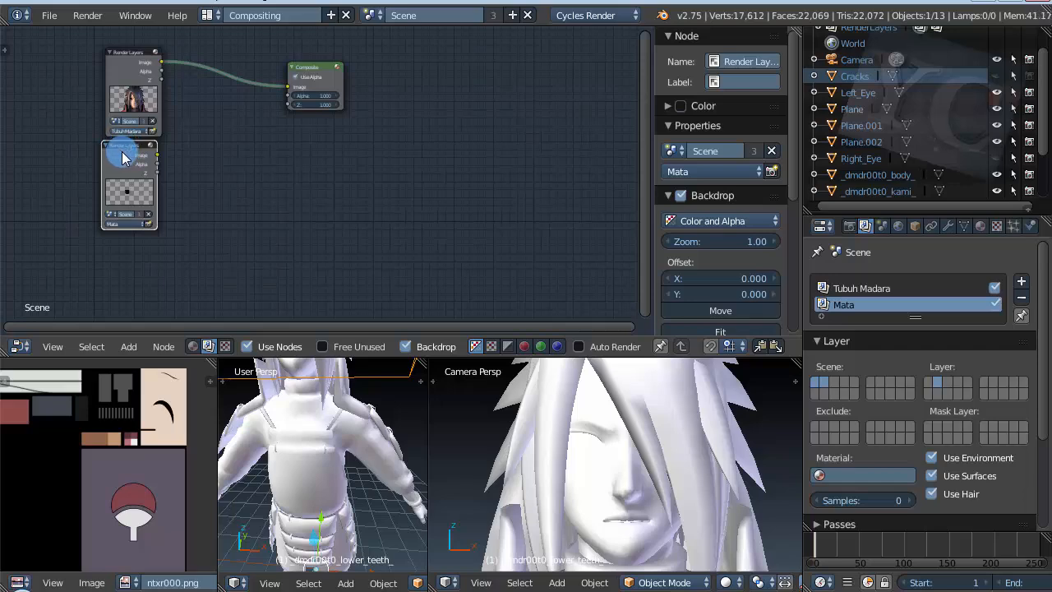
pyautogui.moveTo(121, 152); pyautogui.dragTo(123, 160)
pyautogui.scroll(-5, 250, 147)
pyautogui.scroll(6, 210, 274)
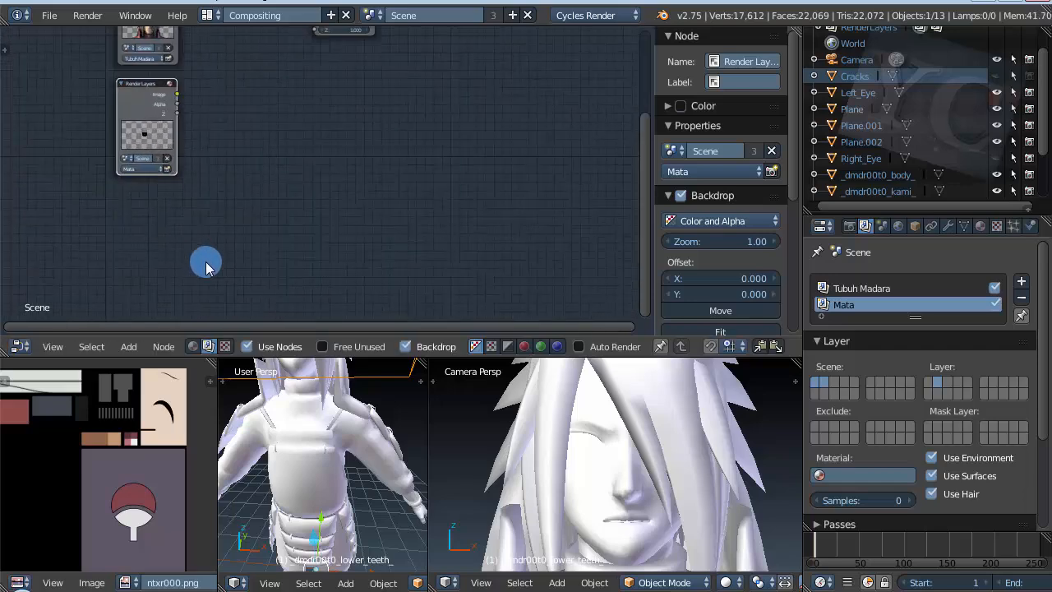
# Step: Add an Image input node beneath the Mata Render Layers node
pyautogui.hotkey('shift', 'a')
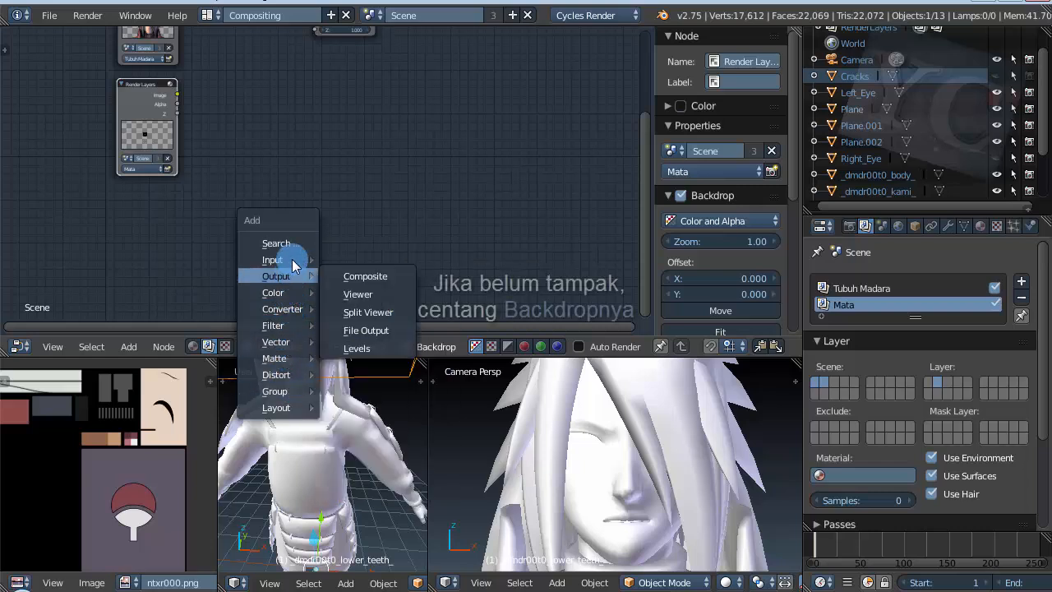
pyautogui.moveTo(294, 260)
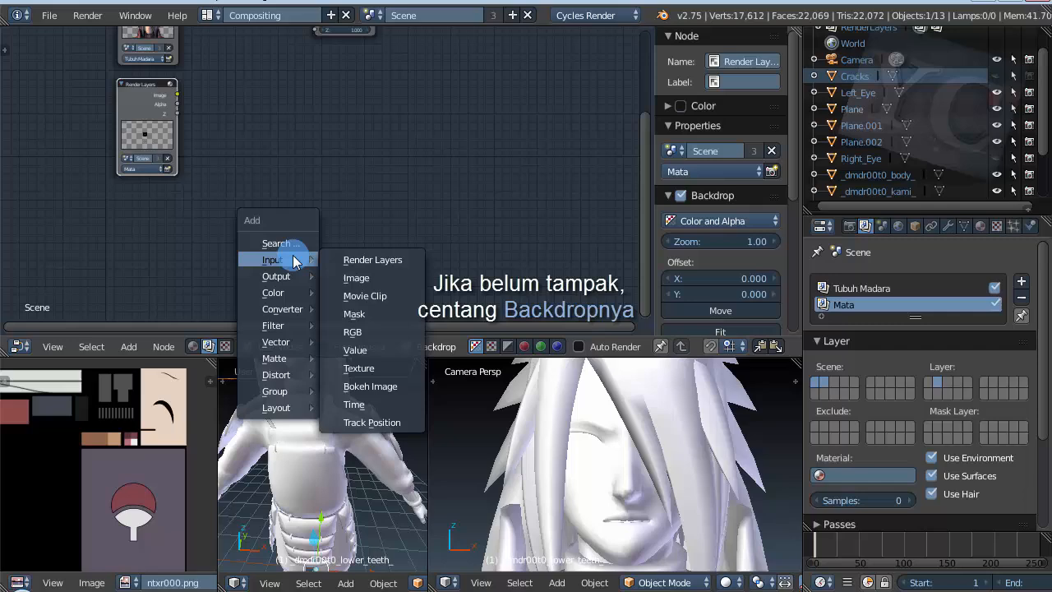
pyautogui.click(354, 277)
pyautogui.click(120, 209)
pyautogui.scroll(12, 151, 284)
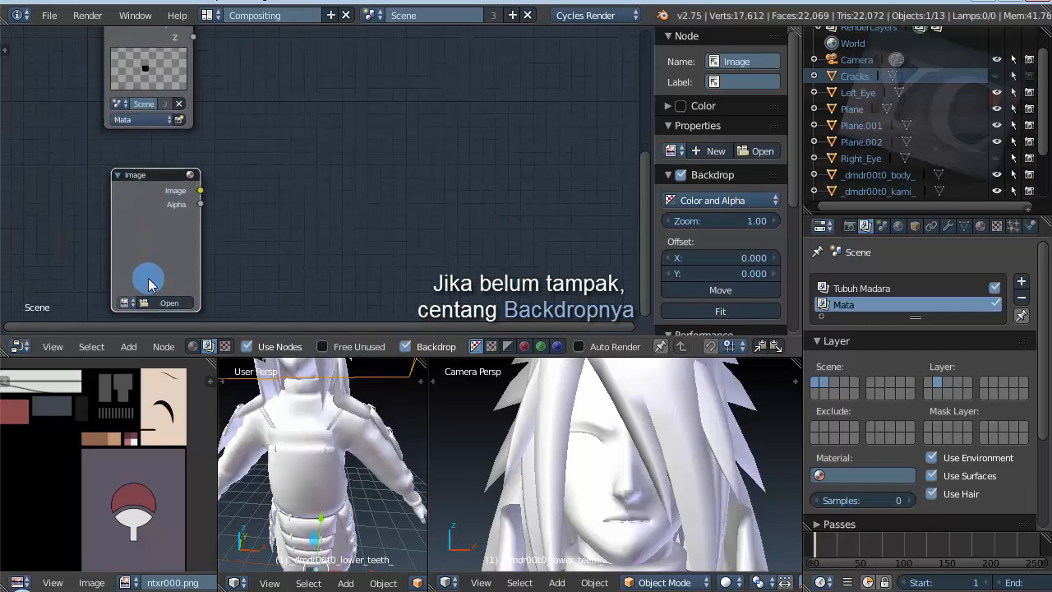
# Step: Load gambar-api.jpg from the Desktop folder into the new Image node
pyautogui.scroll(-6, 193, 124)
pyautogui.scroll(3, 173, 238)
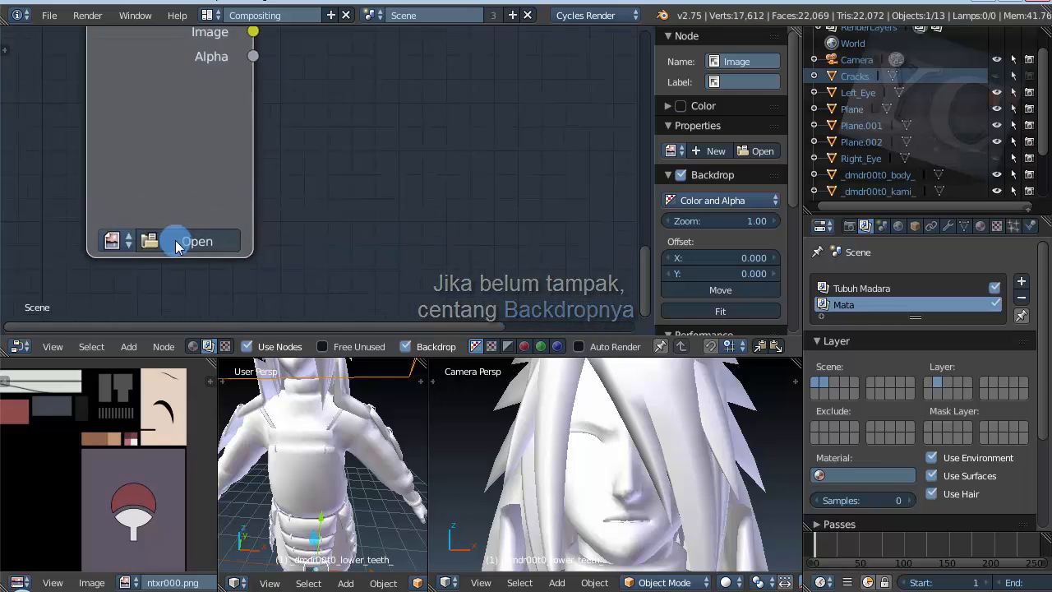
pyautogui.scroll(-6, 180, 246)
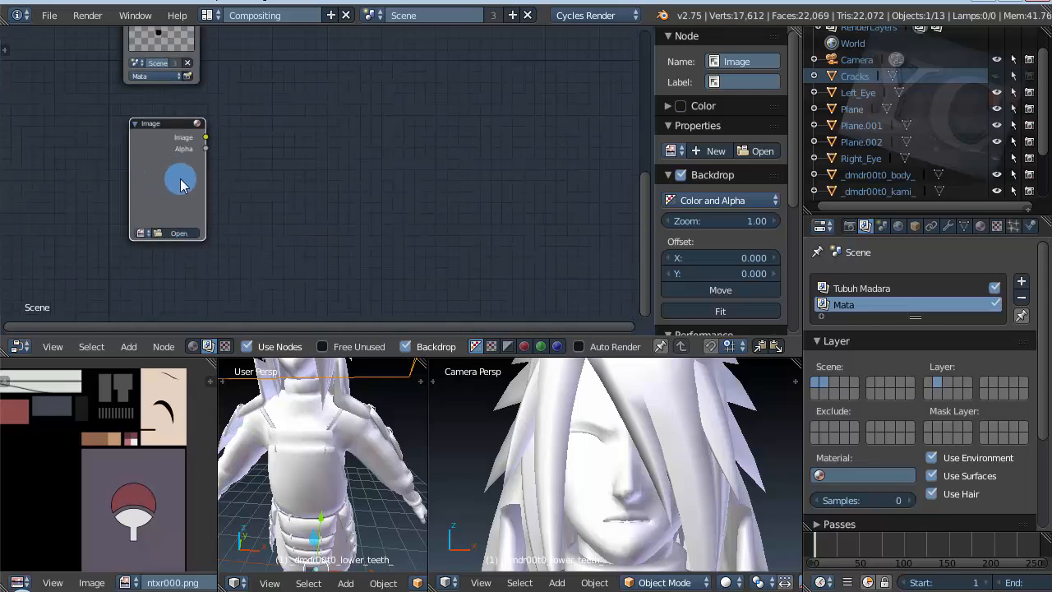
pyautogui.scroll(2, 127, 225)
pyautogui.scroll(2, 197, 244)
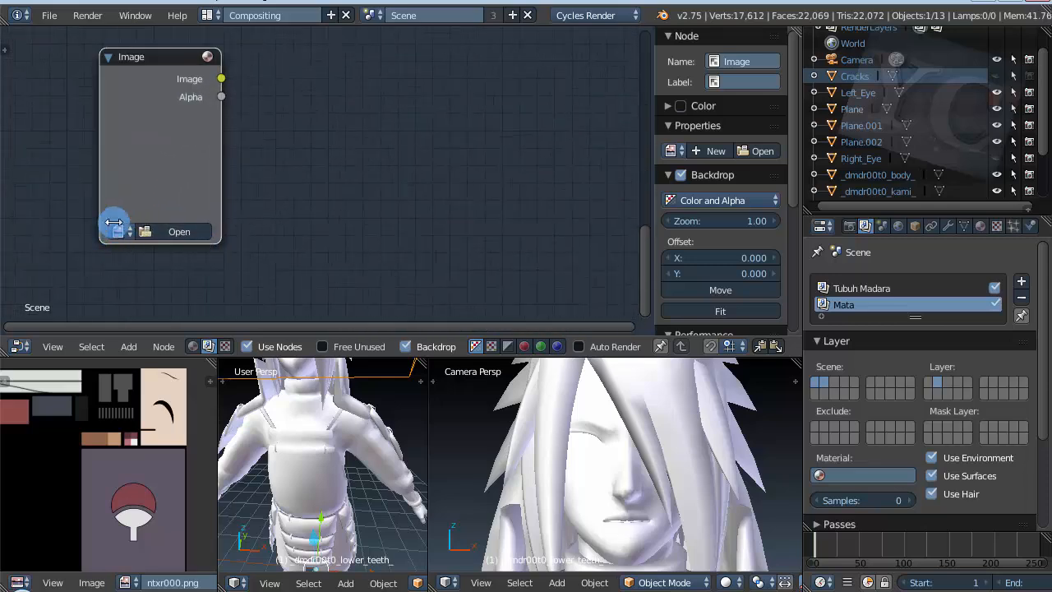
pyautogui.click(165, 233)
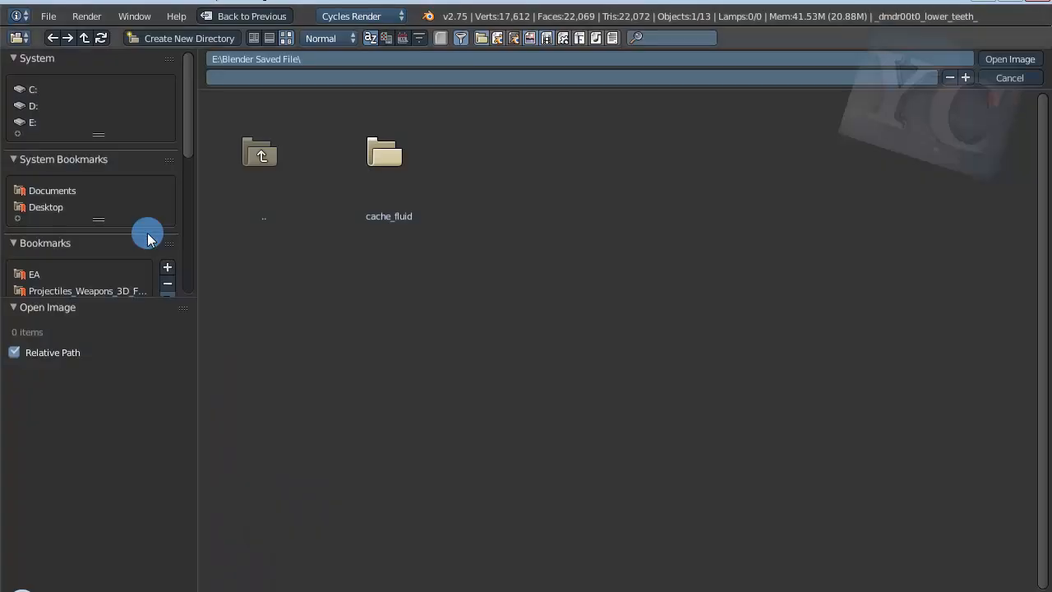
pyautogui.click(45, 212)
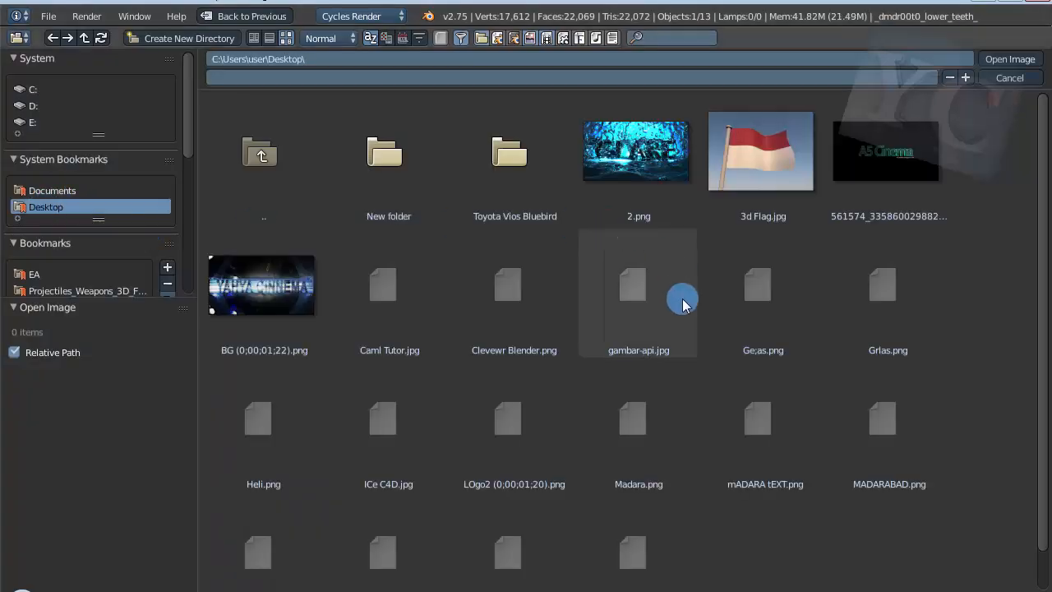
pyautogui.scroll(-1, 664, 284)
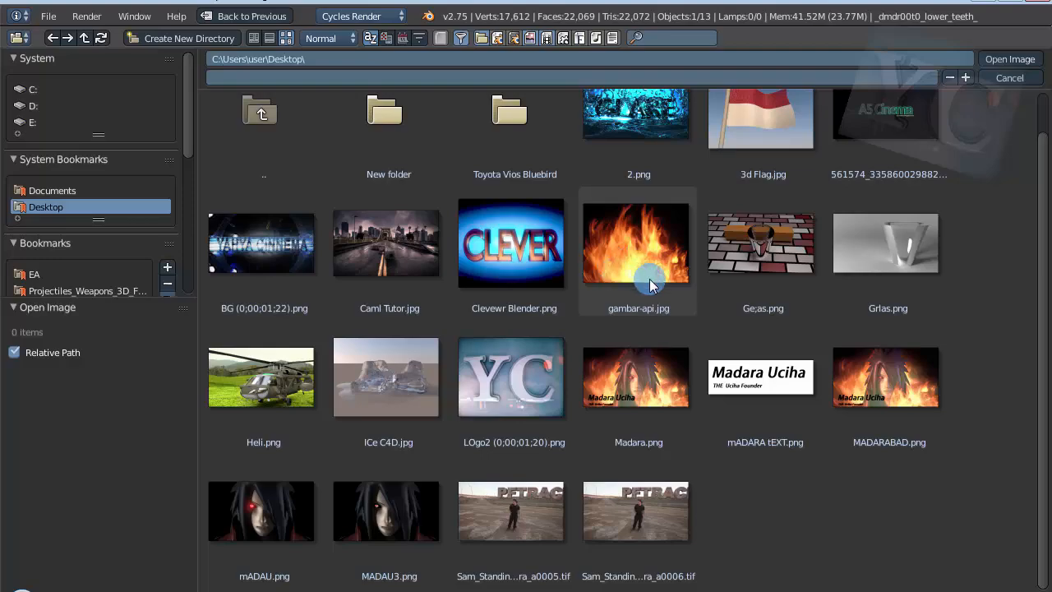
pyautogui.doubleClick(616, 261)
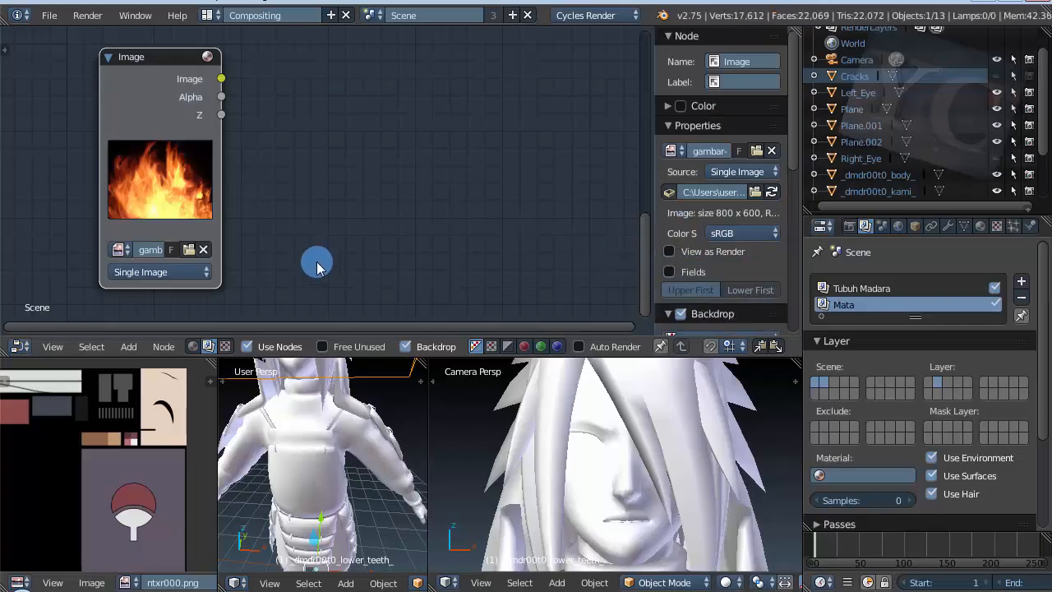
# Step: Adjust the spacing of the Render Layers nodes, move the Composite node farther to their right, and select the fire Image node
pyautogui.scroll(1, 145, 277)
pyautogui.scroll(-2, 95, 232)
pyautogui.scroll(-3, 94, 233)
pyautogui.scroll(-3, 89, 189)
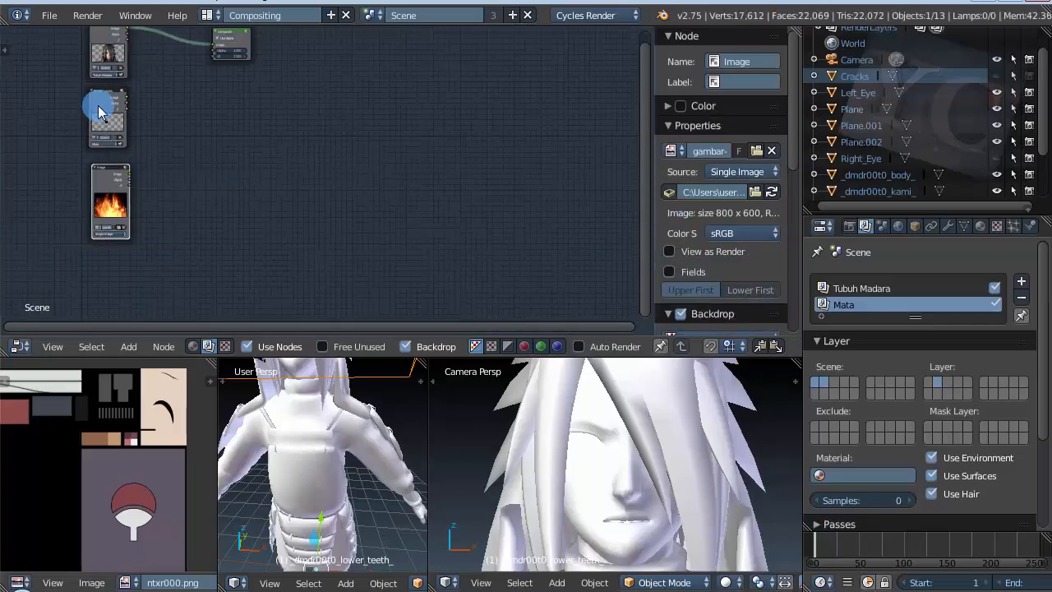
pyautogui.moveTo(99, 81); pyautogui.dragTo(106, 109, button='middle')
pyautogui.scroll(4, 106, 109)
pyautogui.moveTo(308, 51); pyautogui.dragTo(499, 112)
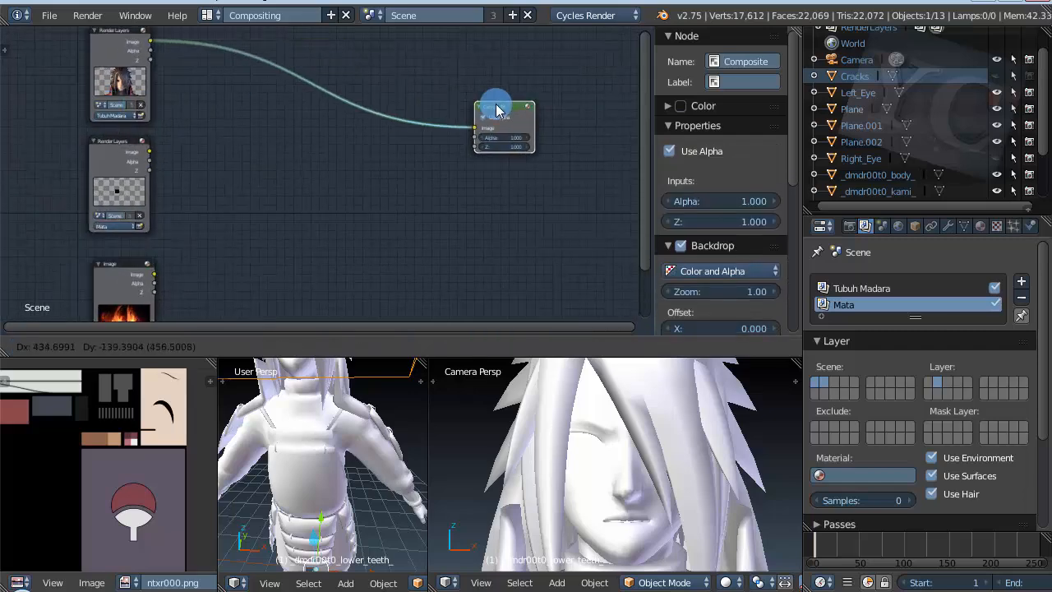
pyautogui.scroll(-2, 169, 103)
pyautogui.click(138, 228)
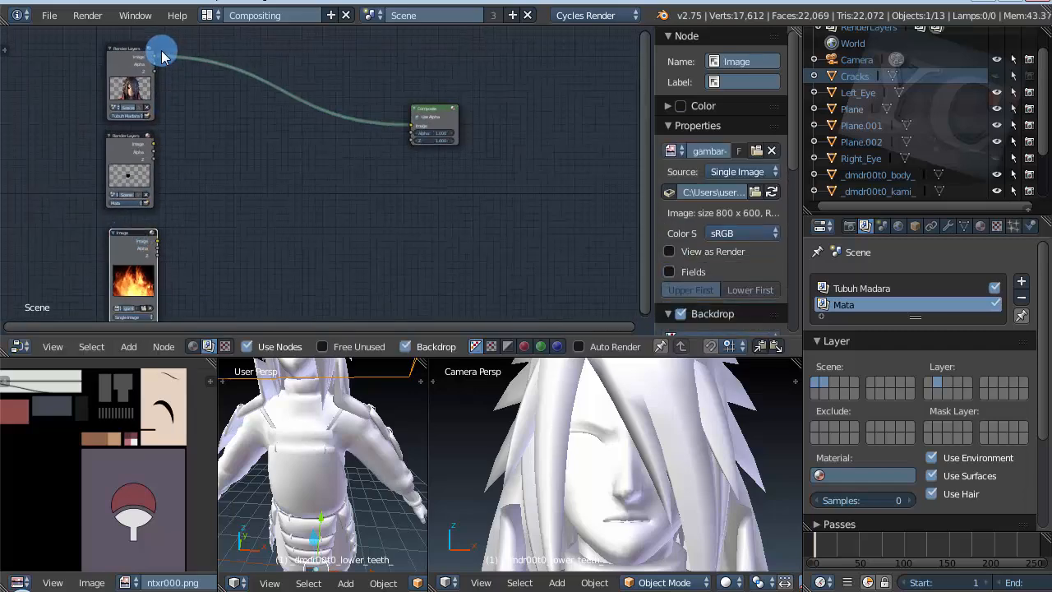
pyautogui.scroll(3, 165, 52)
pyautogui.scroll(-4, 128, 137)
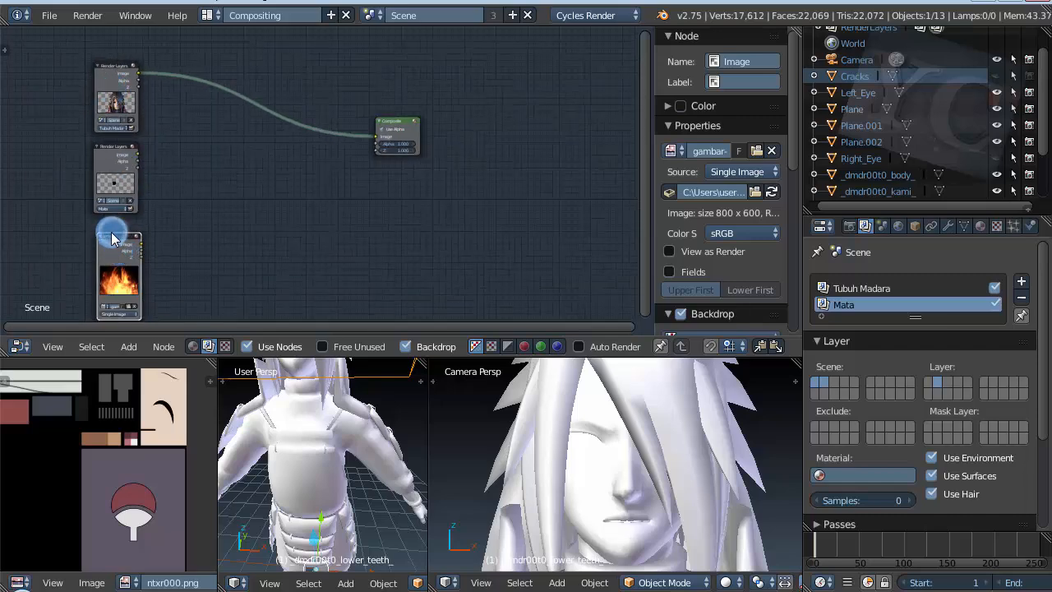
pyautogui.scroll(5, 108, 188)
pyautogui.scroll(-3, 109, 188)
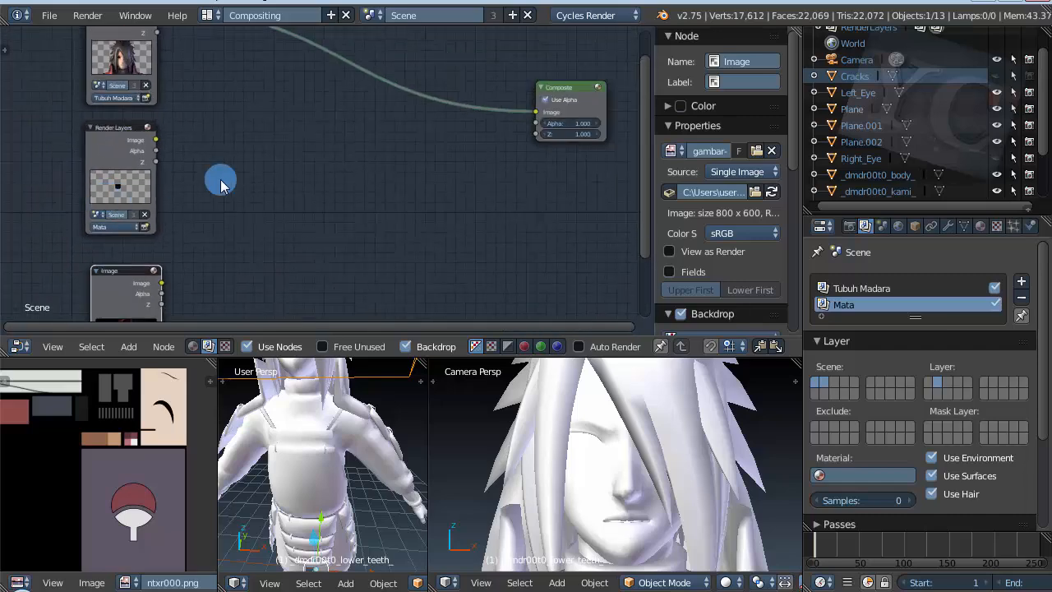
pyautogui.scroll(3, 120, 189)
pyautogui.click(133, 287)
pyautogui.click(137, 71)
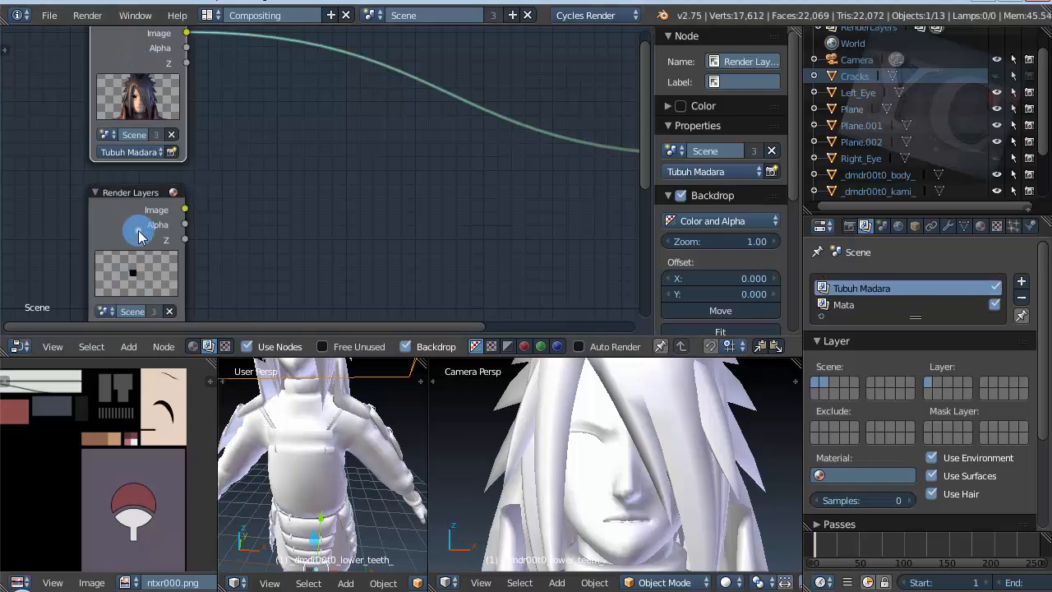
pyautogui.click(140, 234)
pyautogui.click(157, 107)
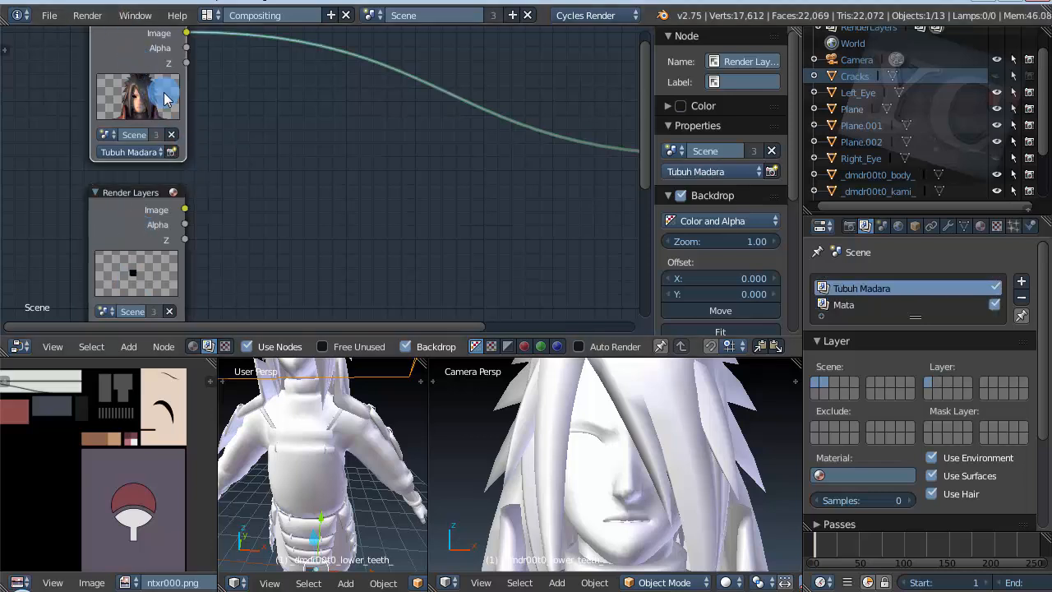
pyautogui.click(146, 253)
pyautogui.press('Home')
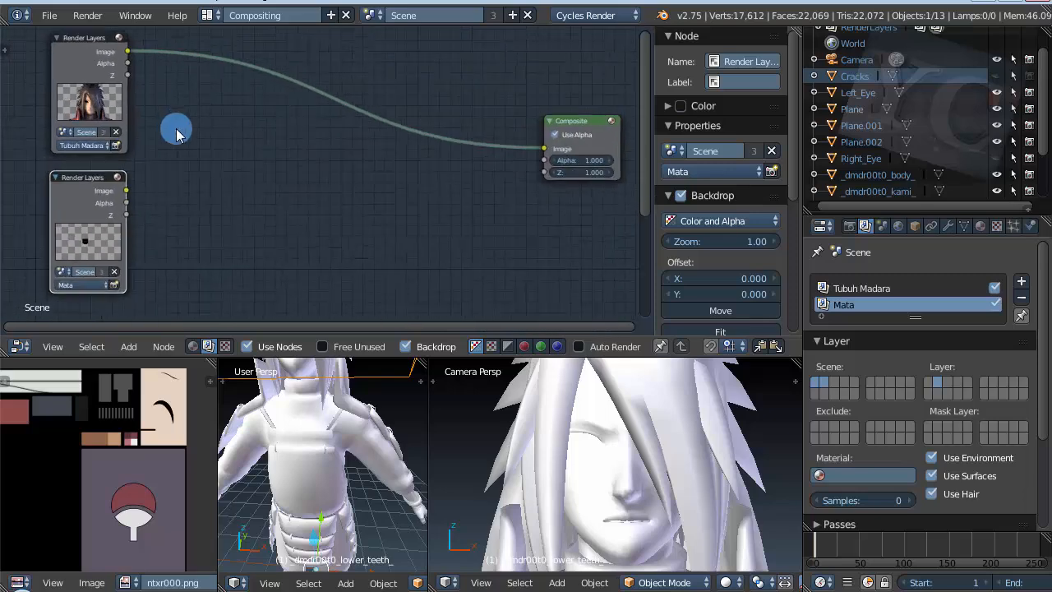
# Step: Add a Viewer output node and place it between the Tubuh Madara Render Layers node and the Composite node
pyautogui.hotkey('shift', 'a')
pyautogui.moveTo(429, 221)
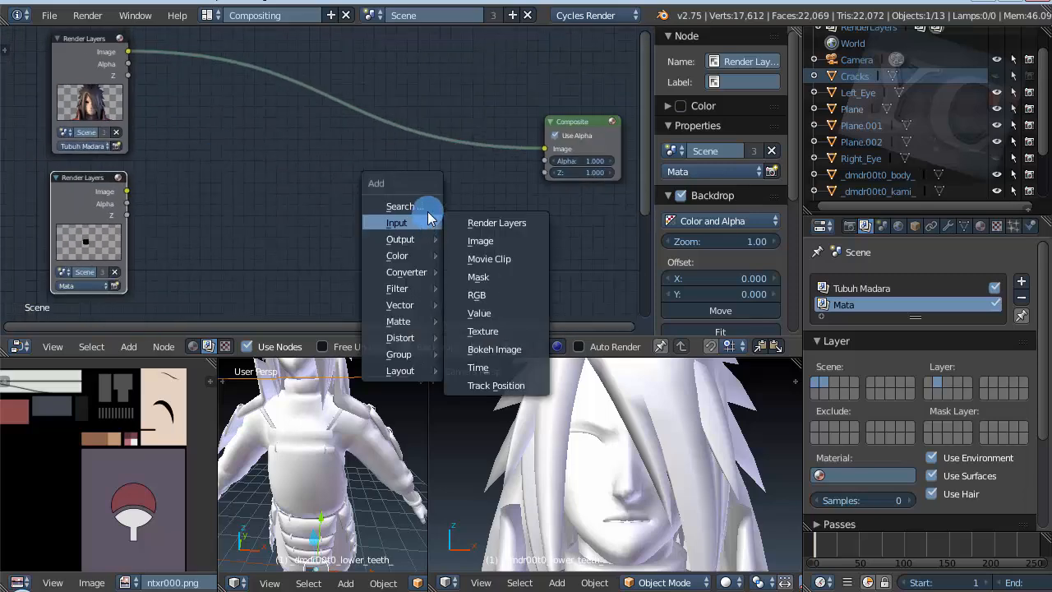
pyautogui.hotkey('shift', 'a')
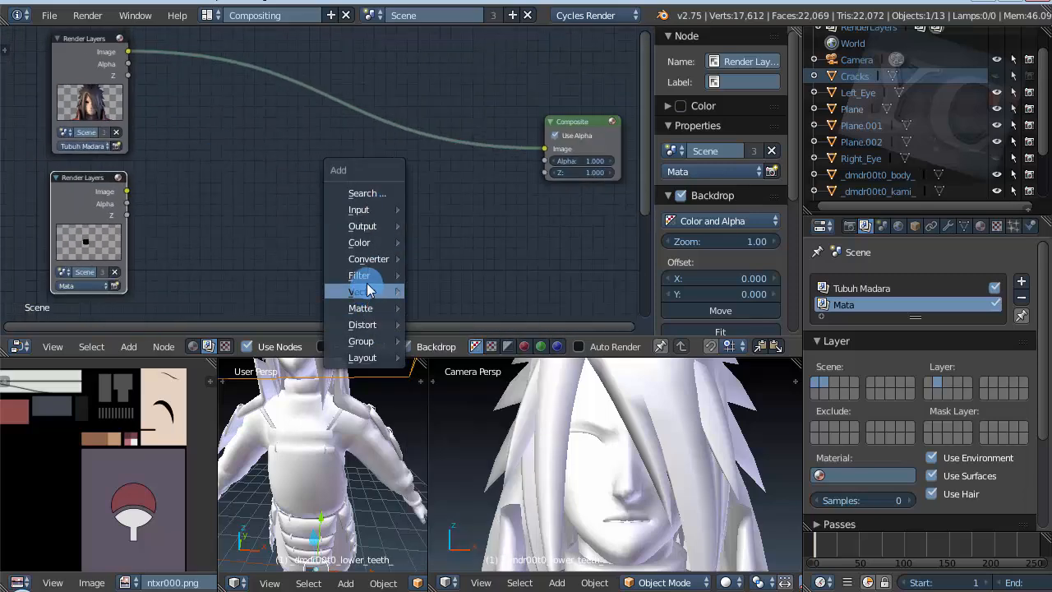
pyautogui.moveTo(370, 226)
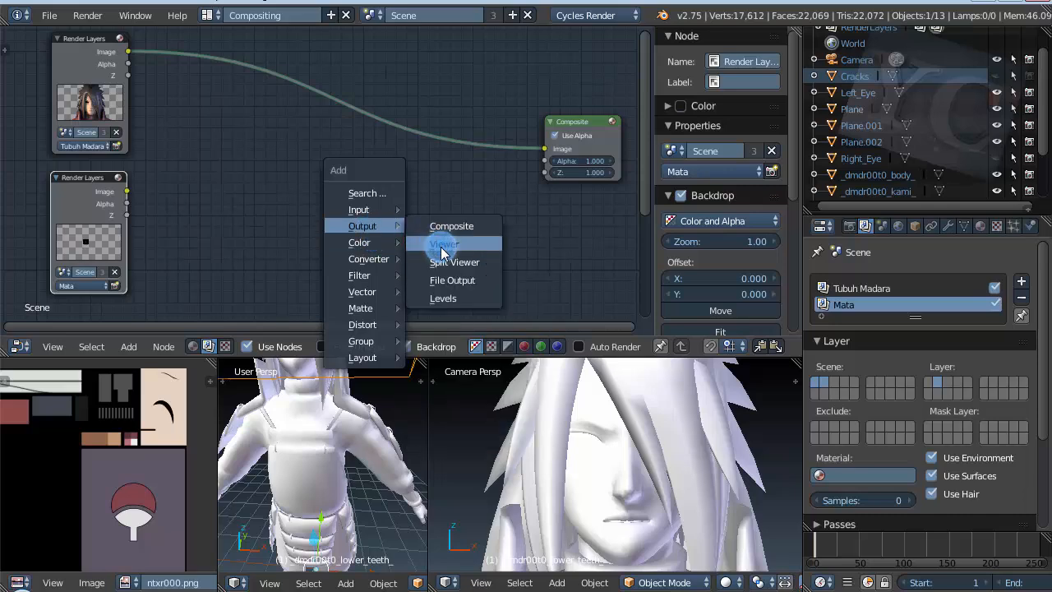
pyautogui.click(442, 251)
pyautogui.click(493, 224)
pyautogui.press('Home')
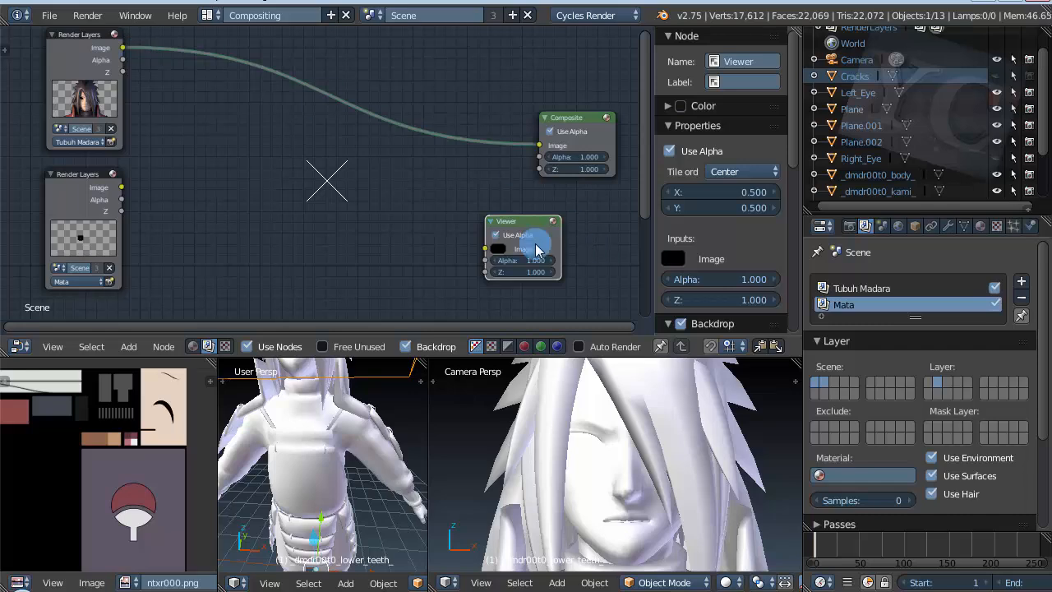
pyautogui.moveTo(504, 233); pyautogui.dragTo(312, 110)
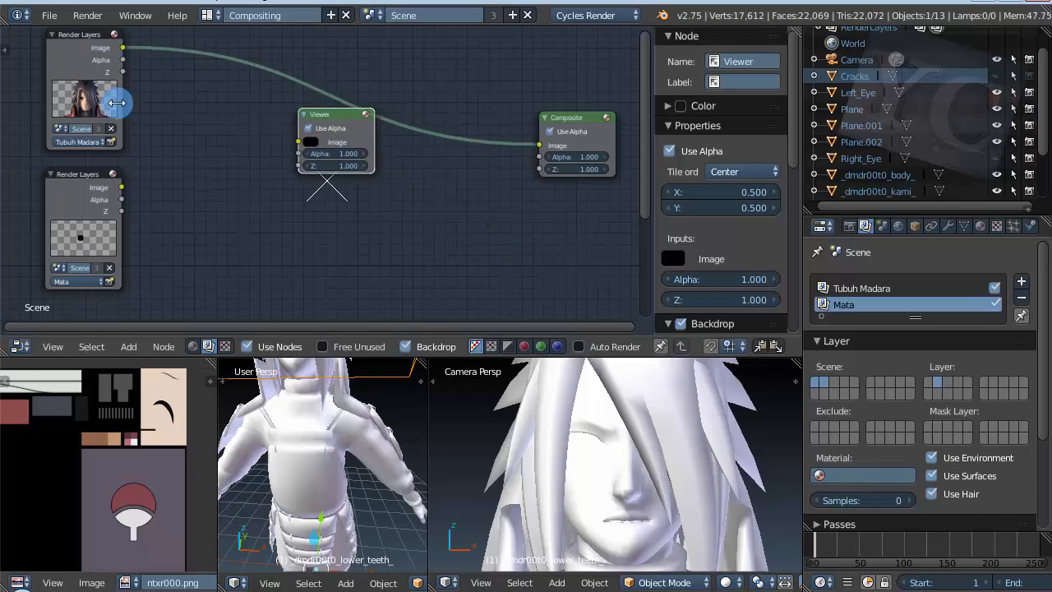
# Step: Connect the Tubuh Madara Render Layers node's Image output to the Viewer node's Image input
pyautogui.scroll(2, 115, 107)
pyautogui.scroll(-3, 154, 174)
pyautogui.scroll(3, 134, 88)
pyautogui.scroll(-1, 162, 181)
pyautogui.scroll(2, 134, 120)
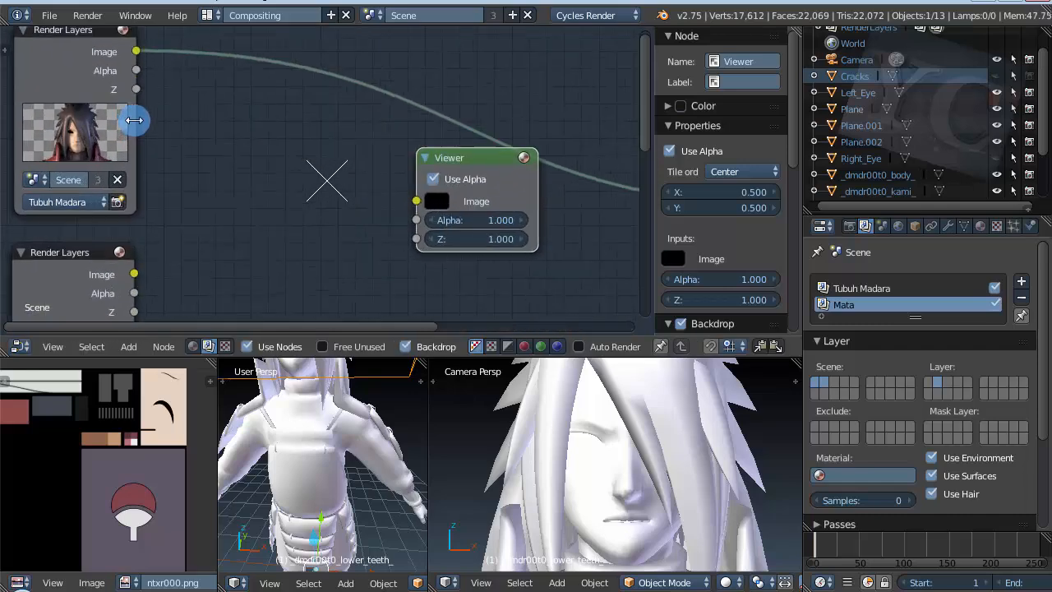
pyautogui.scroll(-1, 134, 132)
pyautogui.moveTo(138, 58); pyautogui.dragTo(224, 102)
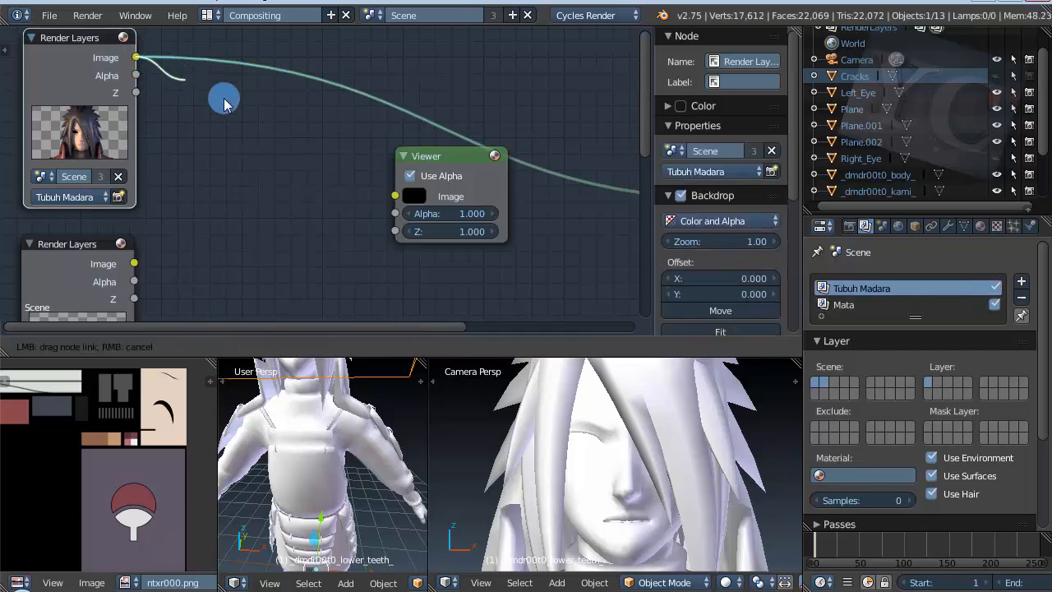
pyautogui.moveTo(321, 150); pyautogui.dragTo(222, 89)
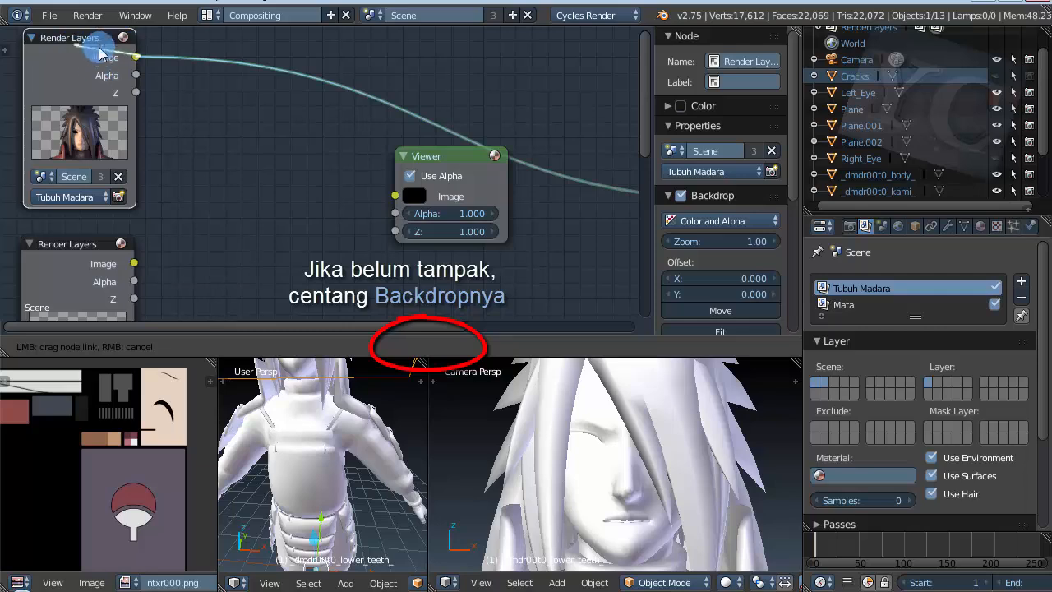
pyautogui.moveTo(102, 51); pyautogui.dragTo(411, 165)
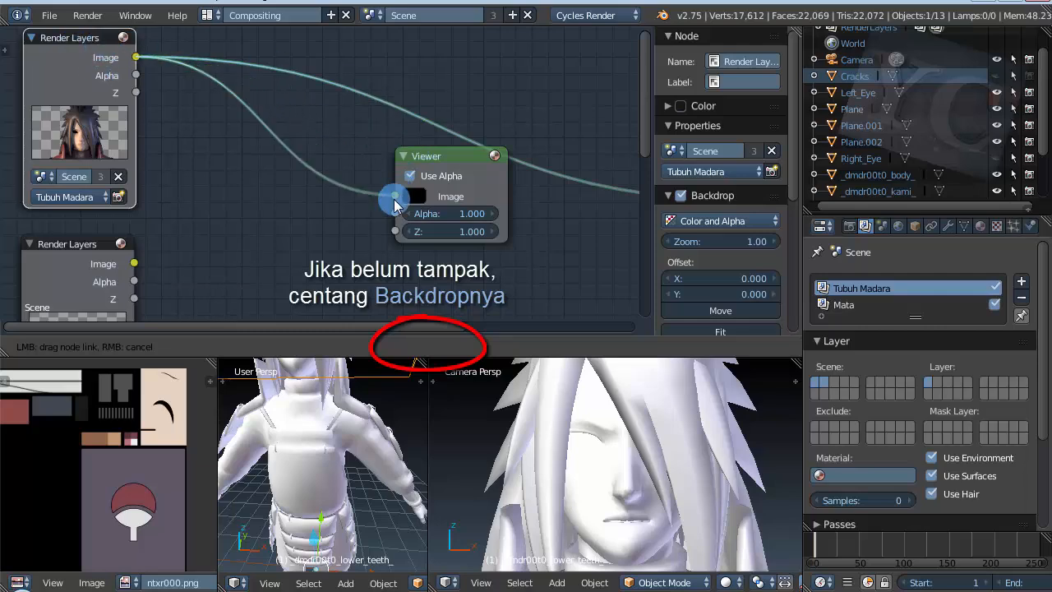
pyautogui.moveTo(395, 202); pyautogui.dragTo(395, 197)
pyautogui.scroll(-3, 214, 147)
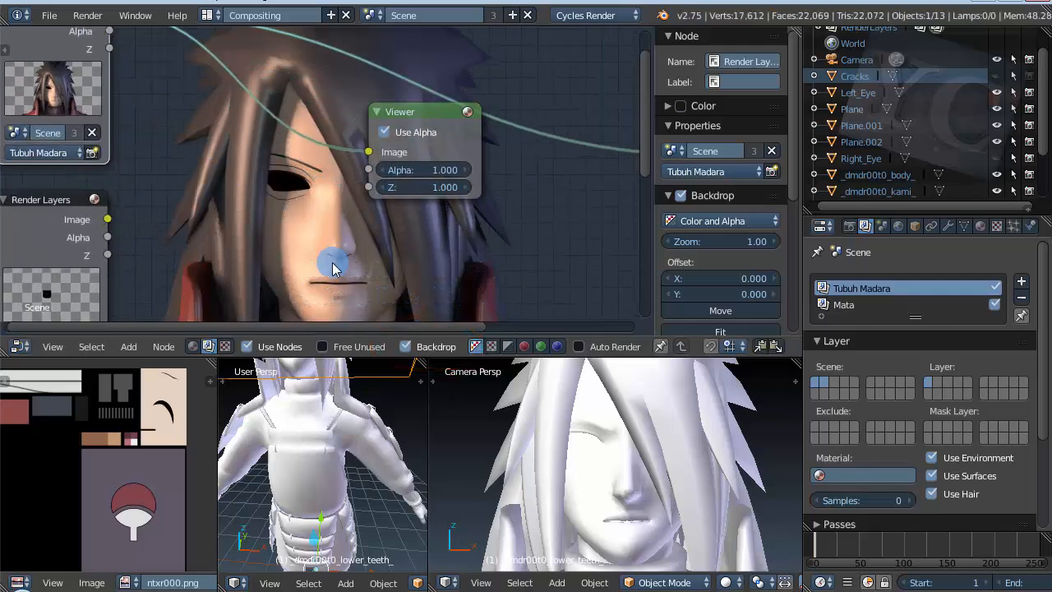
pyautogui.scroll(1, 309, 202)
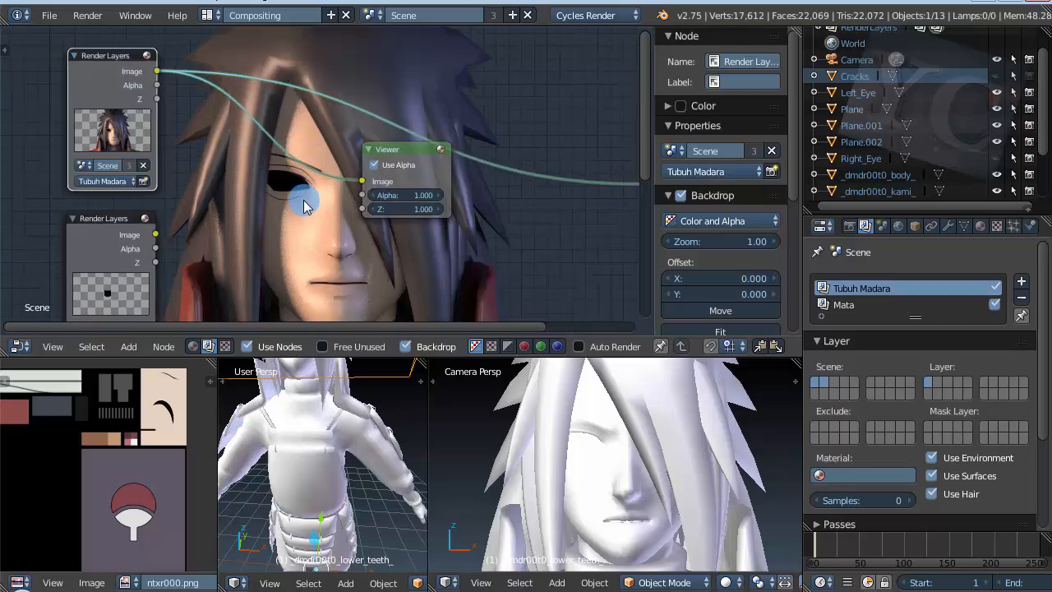
pyautogui.scroll(1, 287, 205)
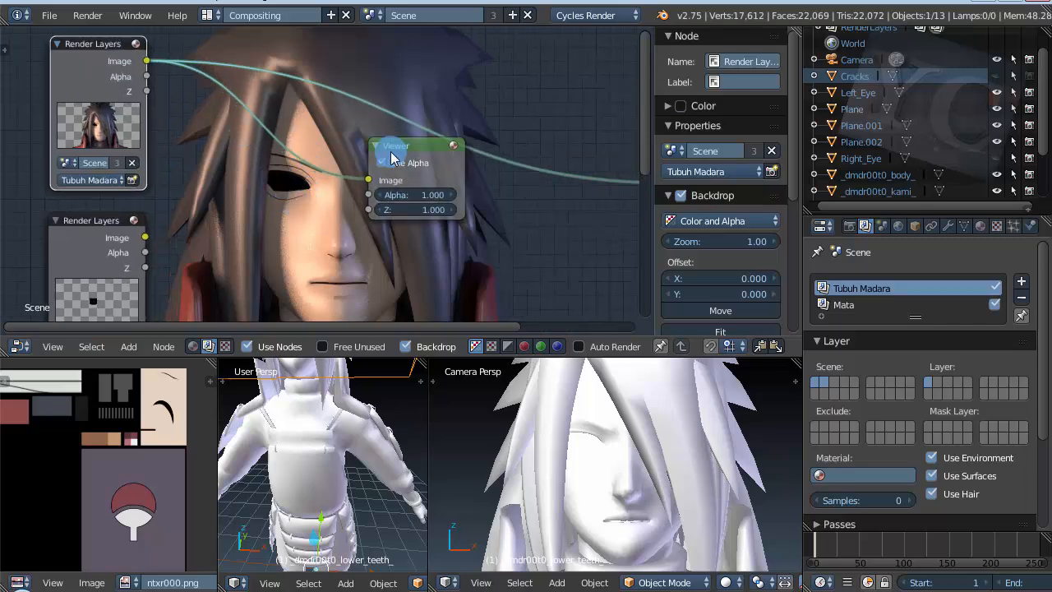
# Step: Insert a Mix node on the link between the Tubuh Madara and Viewer nodes, moving the Viewer farther along to make room
pyautogui.moveTo(392, 157); pyautogui.dragTo(470, 199)
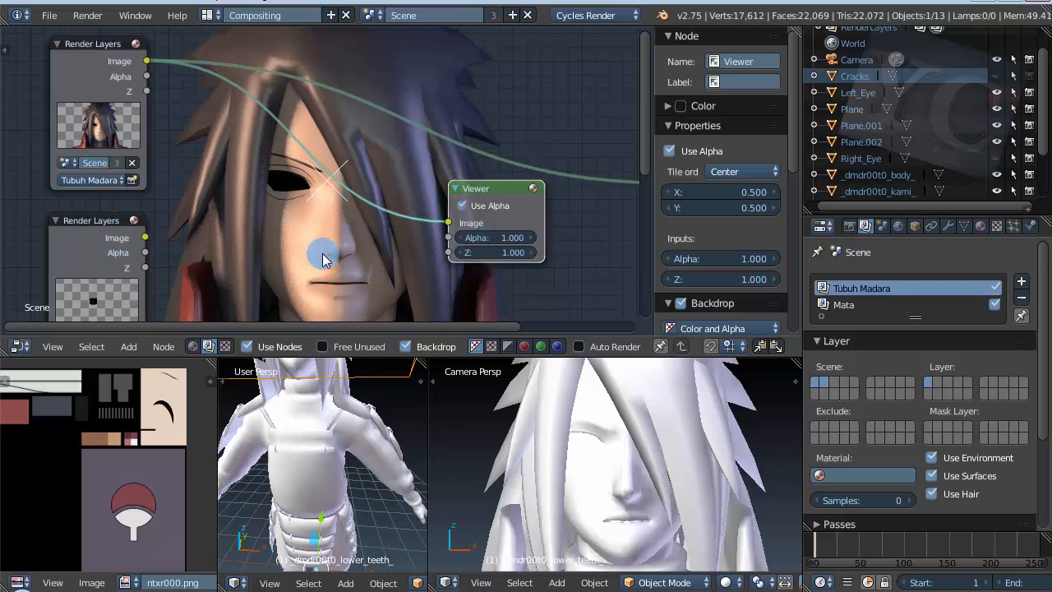
pyautogui.hotkey('shift', 'a')
pyautogui.moveTo(263, 234)
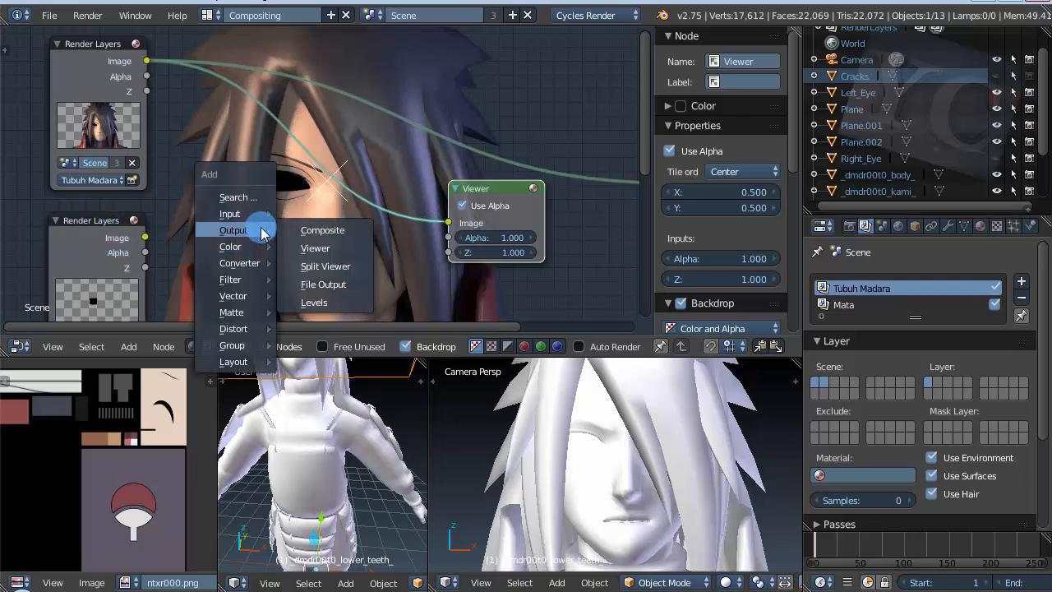
pyautogui.click(258, 198)
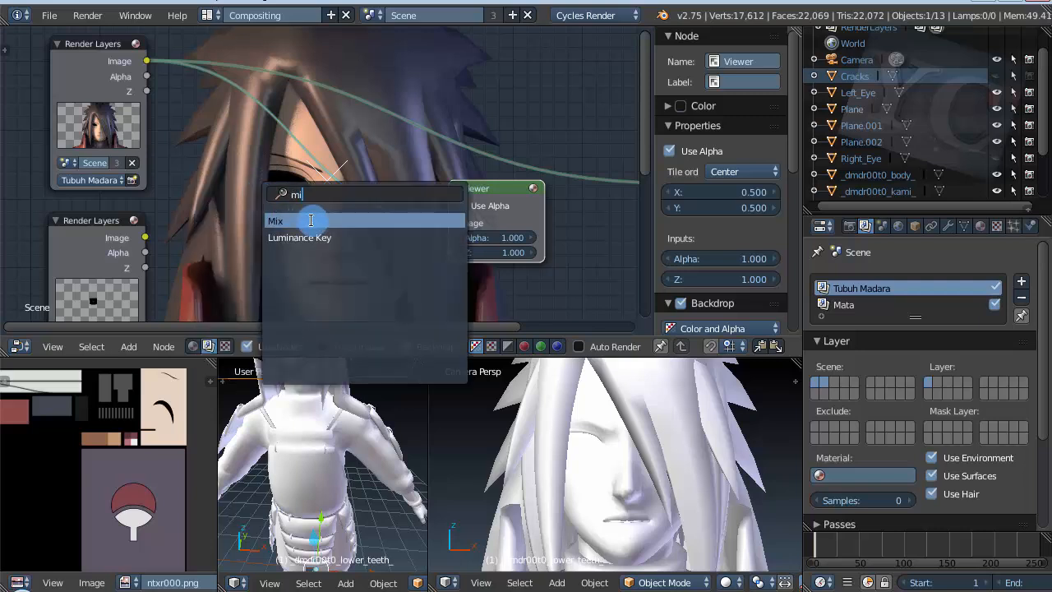
pyautogui.click(311, 220)
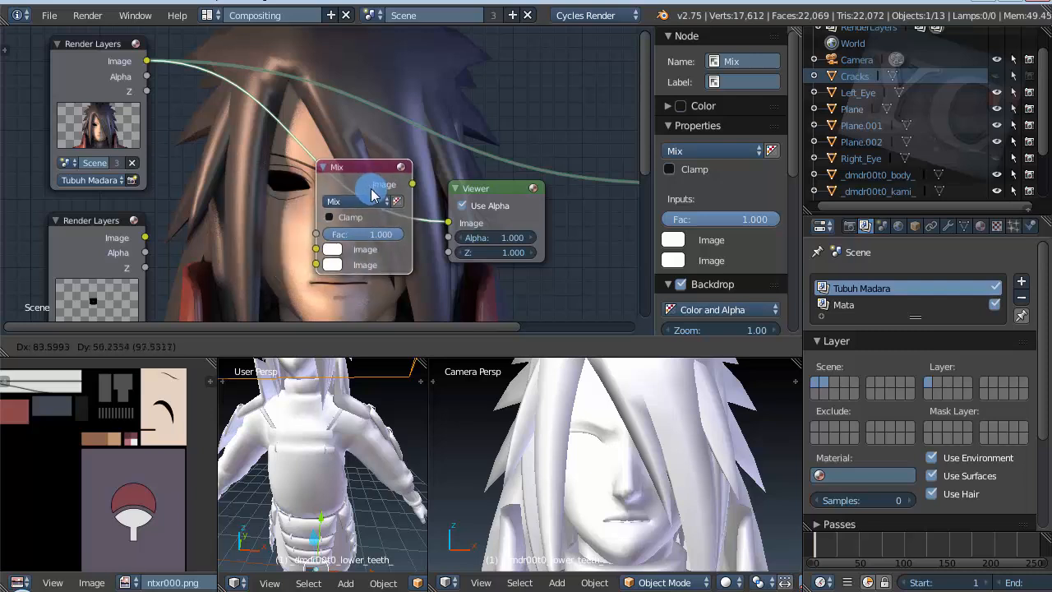
pyautogui.click(371, 191)
pyautogui.moveTo(504, 203); pyautogui.dragTo(615, 233)
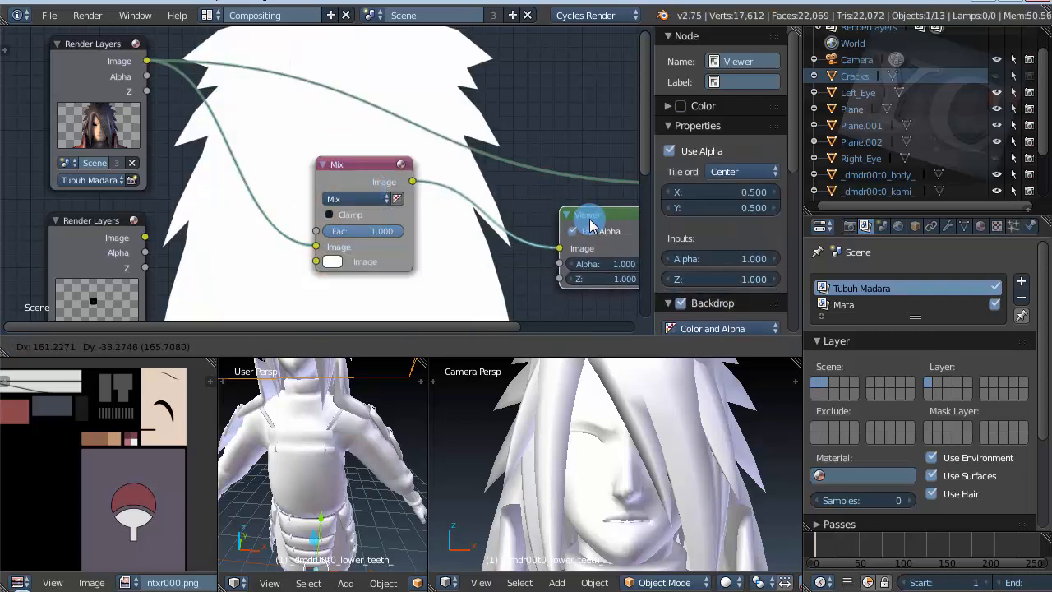
pyautogui.moveTo(348, 180); pyautogui.dragTo(357, 177)
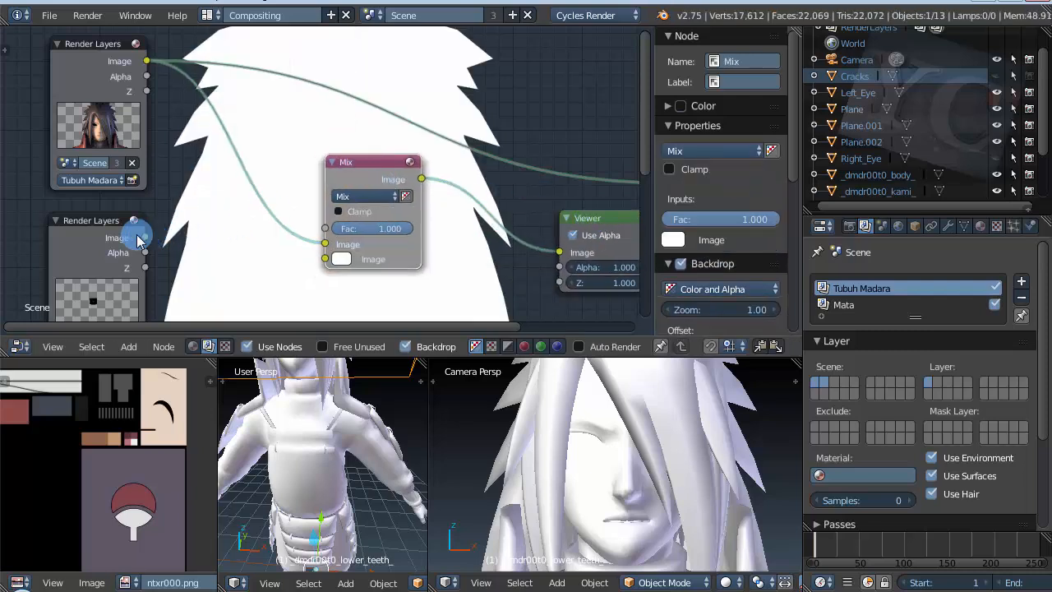
# Step: Connect the Mata layer's Image output to the Mix node's second Image input and set the blend type to Screen
pyautogui.moveTo(145, 239); pyautogui.dragTo(325, 259)
pyautogui.click(359, 197)
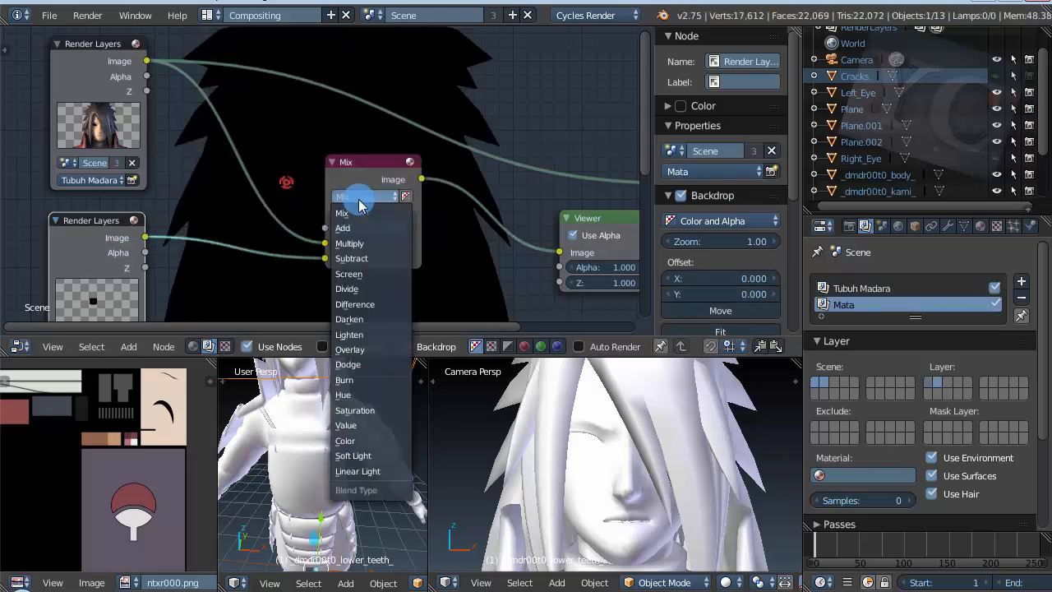
pyautogui.click(367, 282)
# Step: Examine the blended eye on the face in the backdrop and the two Render Layers node previews
pyautogui.scroll(4, 259, 184)
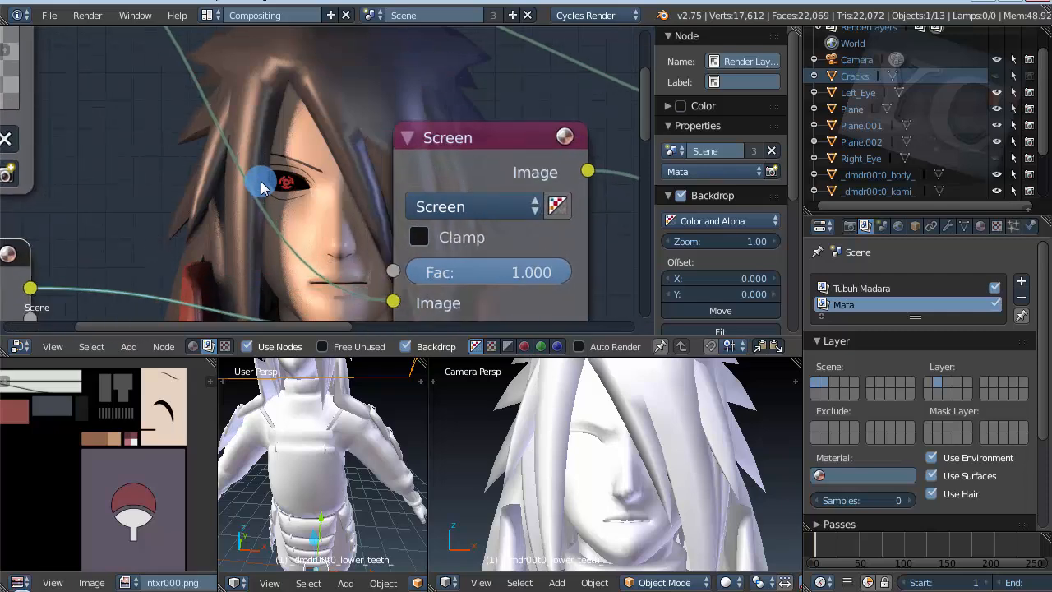
pyautogui.scroll(-4, 258, 181)
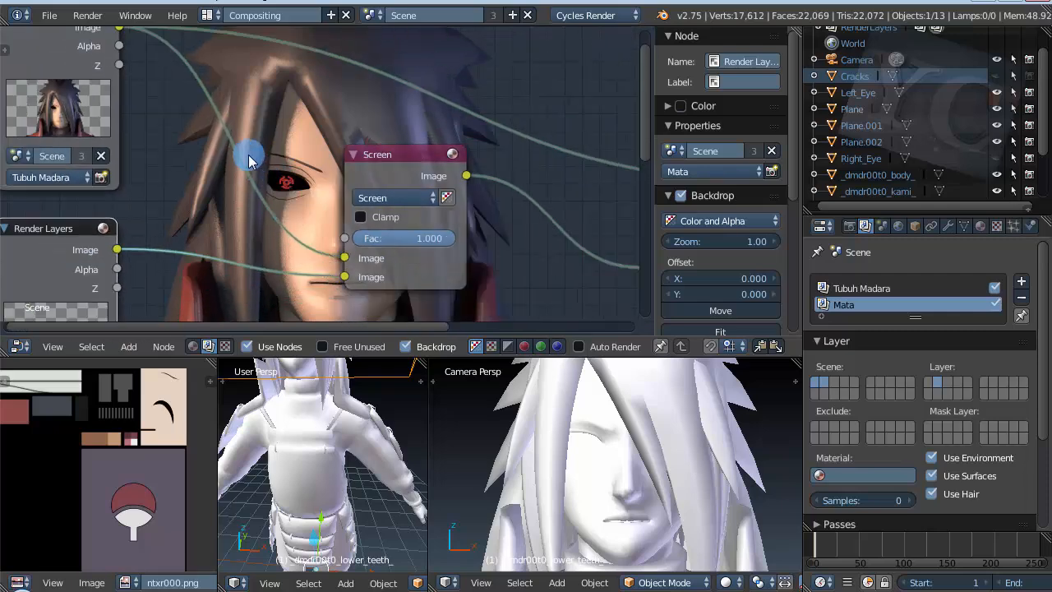
pyautogui.scroll(3, 74, 135)
pyautogui.scroll(-2, 110, 82)
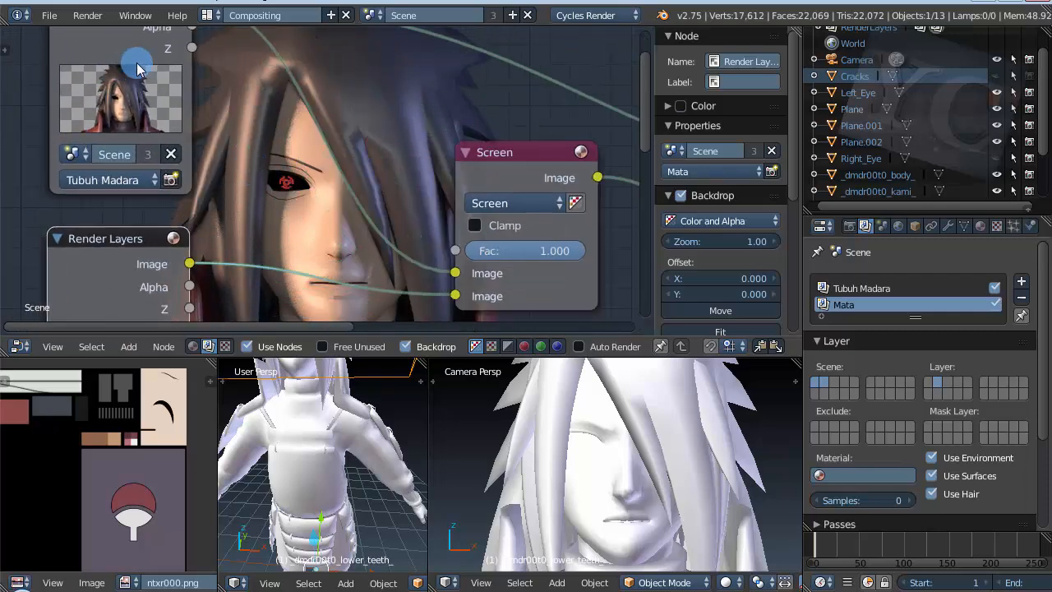
pyautogui.scroll(3, 115, 120)
pyautogui.scroll(-4, 111, 131)
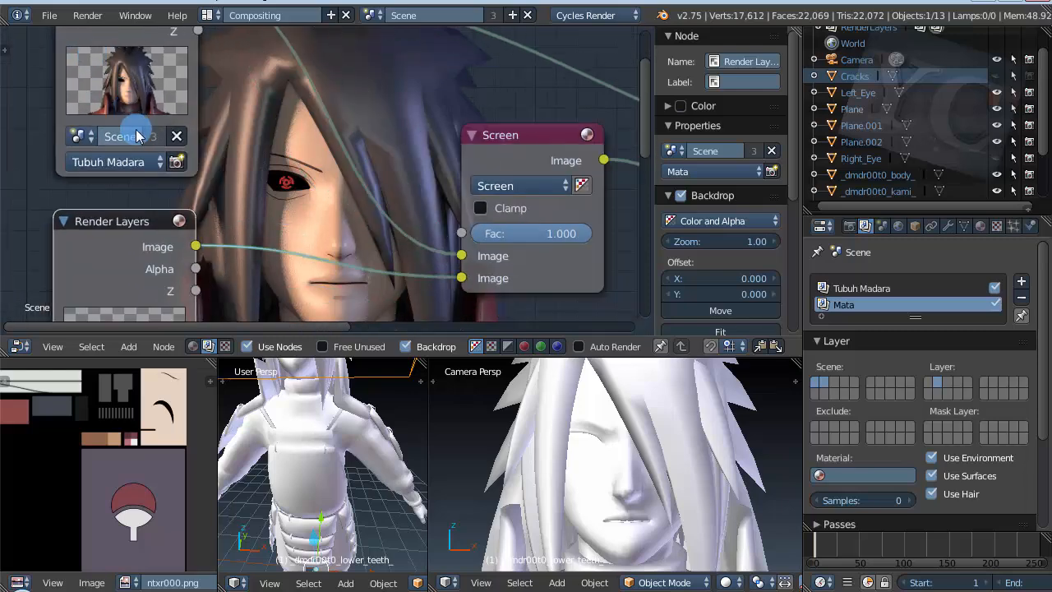
pyautogui.scroll(4, 103, 280)
pyautogui.scroll(-3, 65, 230)
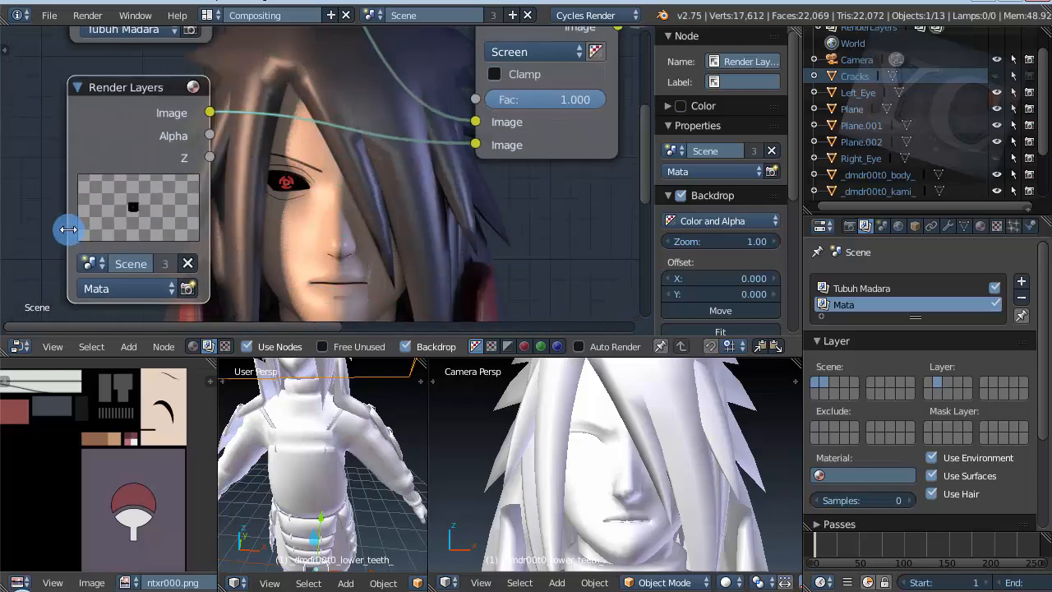
pyautogui.scroll(-1, 37, 216)
# Step: Rearrange the Screen and Viewer nodes, placing the Viewer beneath the Composite node and the Screen node higher up
pyautogui.moveTo(308, 103); pyautogui.dragTo(321, 130)
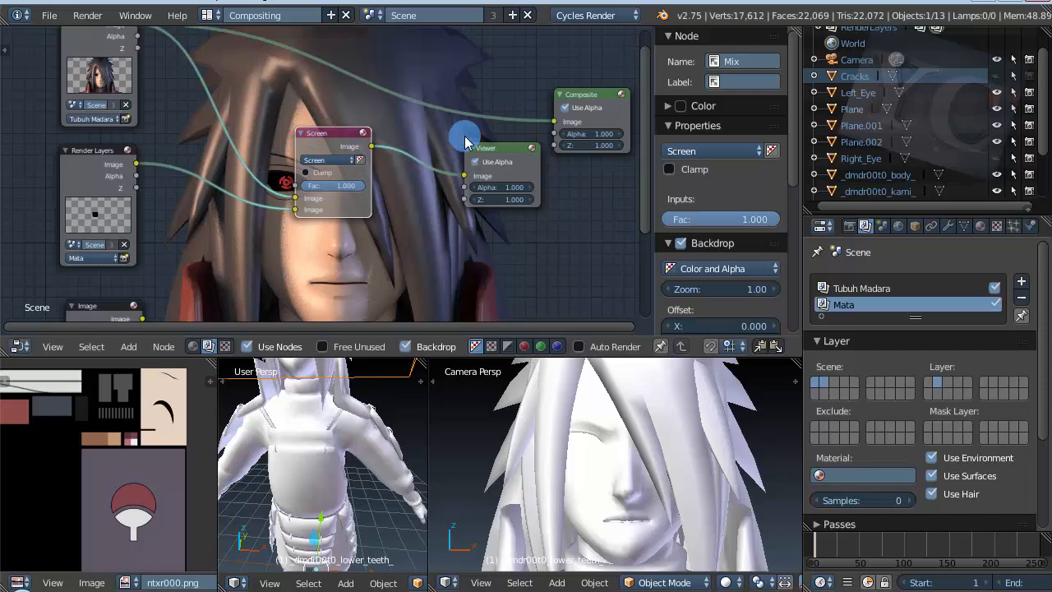
pyautogui.moveTo(482, 145); pyautogui.dragTo(542, 184)
pyautogui.scroll(4, 267, 185)
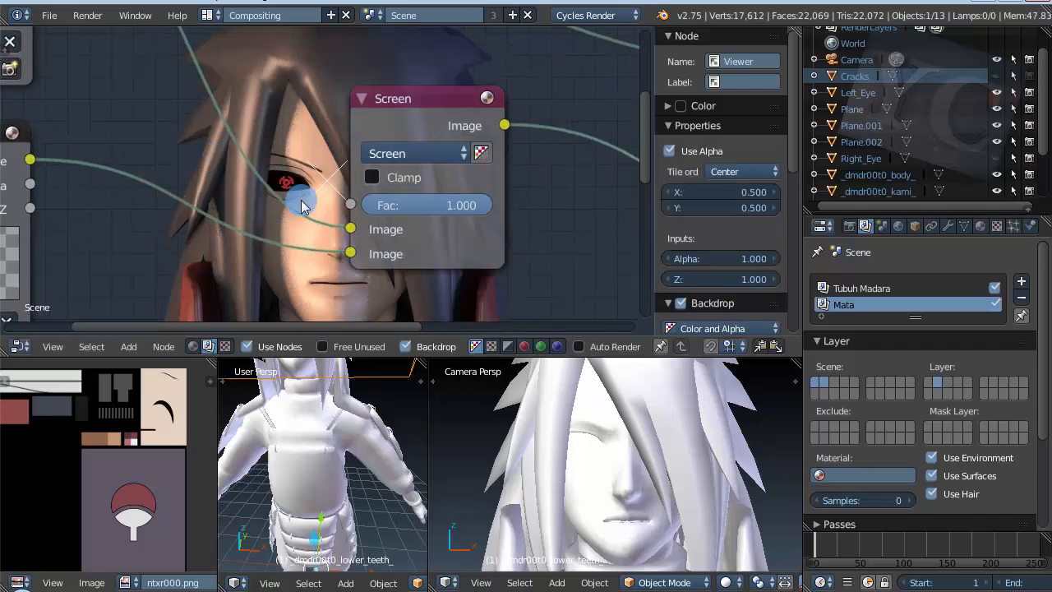
pyautogui.scroll(-1, 294, 207)
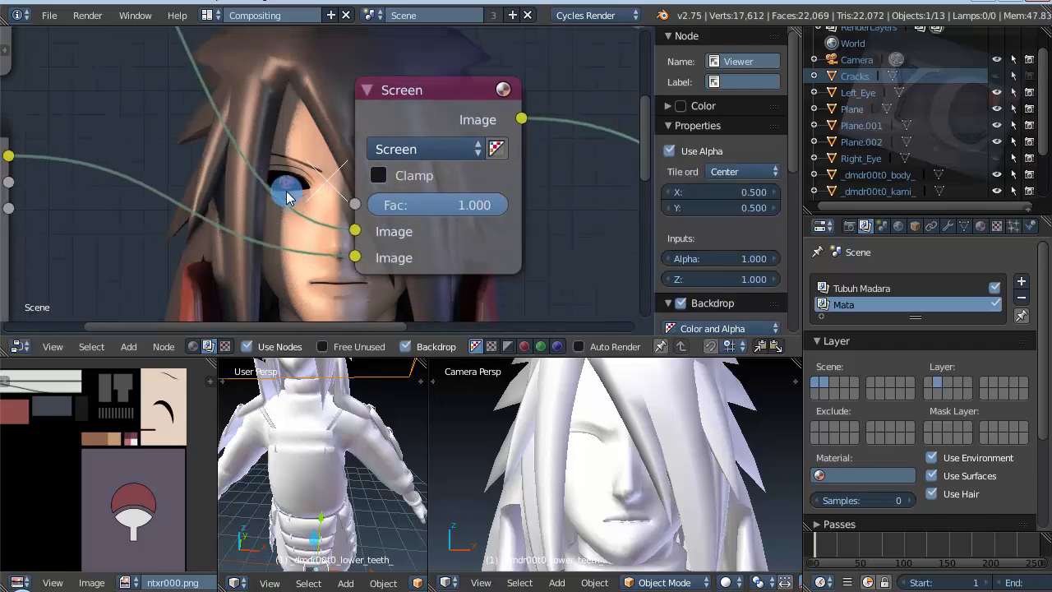
pyautogui.scroll(-2, 283, 160)
pyautogui.moveTo(364, 109); pyautogui.dragTo(384, 66)
pyautogui.scroll(-4, 353, 51)
pyautogui.scroll(-4, 319, 50)
pyautogui.scroll(3, 345, 228)
pyautogui.scroll(-1, 343, 232)
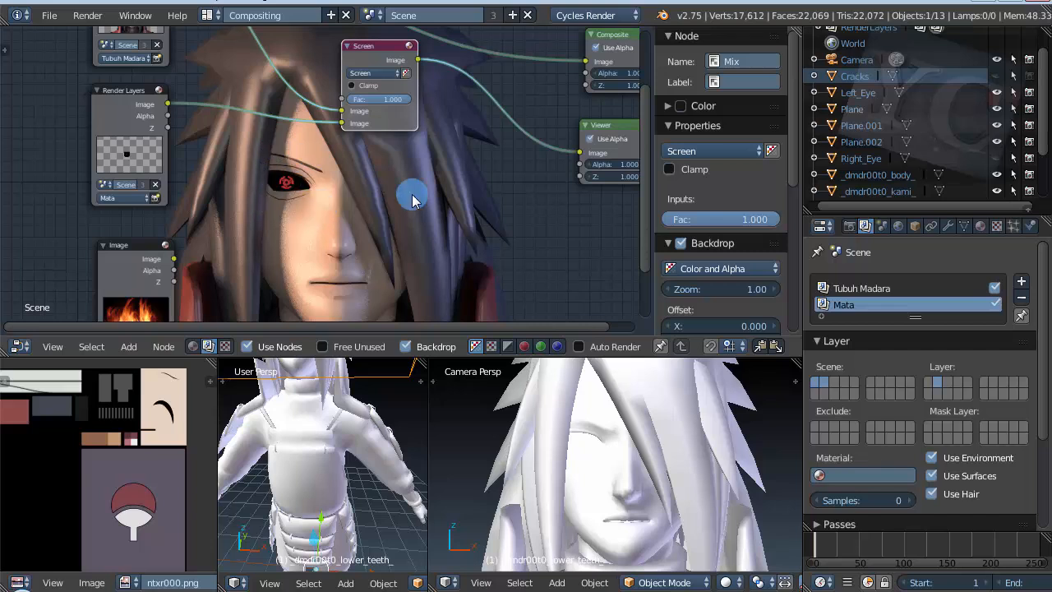
# Step: Insert a Glare node on the link between the Mata Render Layers and Screen nodes, spacing the Glare and Screen nodes apart
pyautogui.hotkey('shift', 'a')
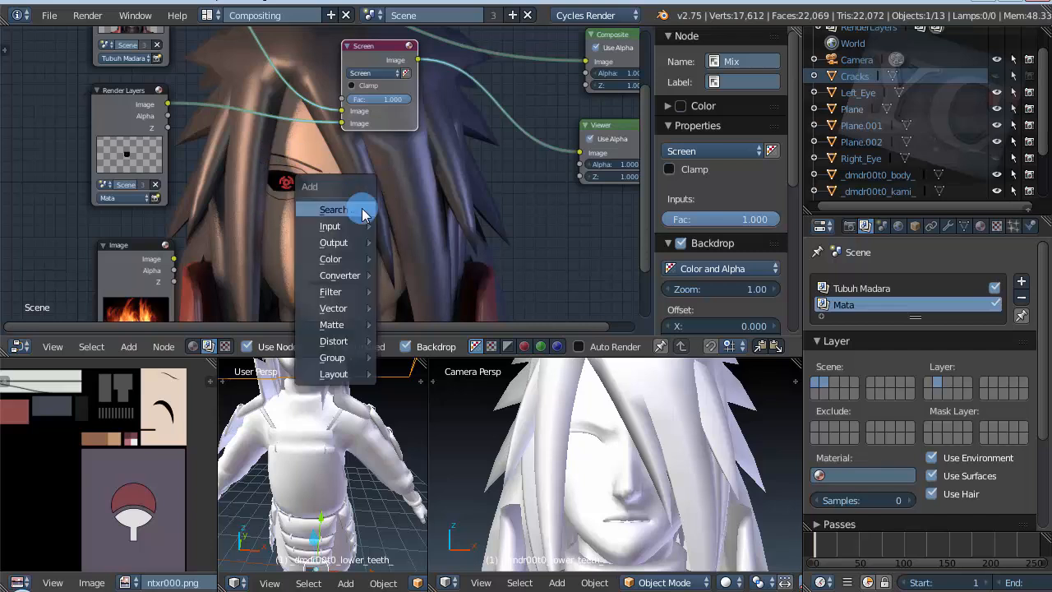
pyautogui.click(361, 212)
pyautogui.write('glare')
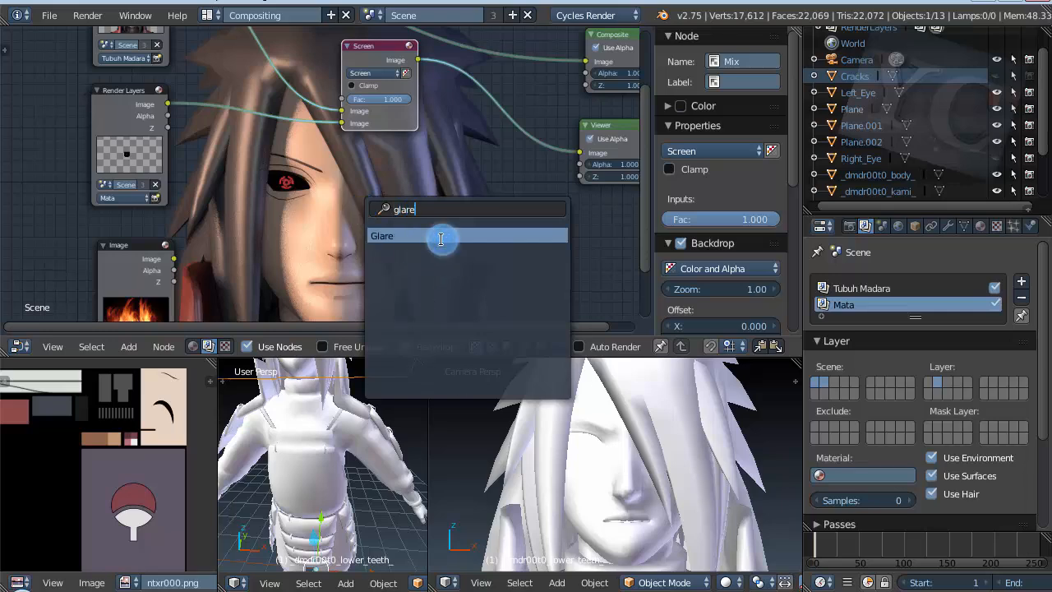
pyautogui.click(441, 238)
pyautogui.scroll(1, 415, 176)
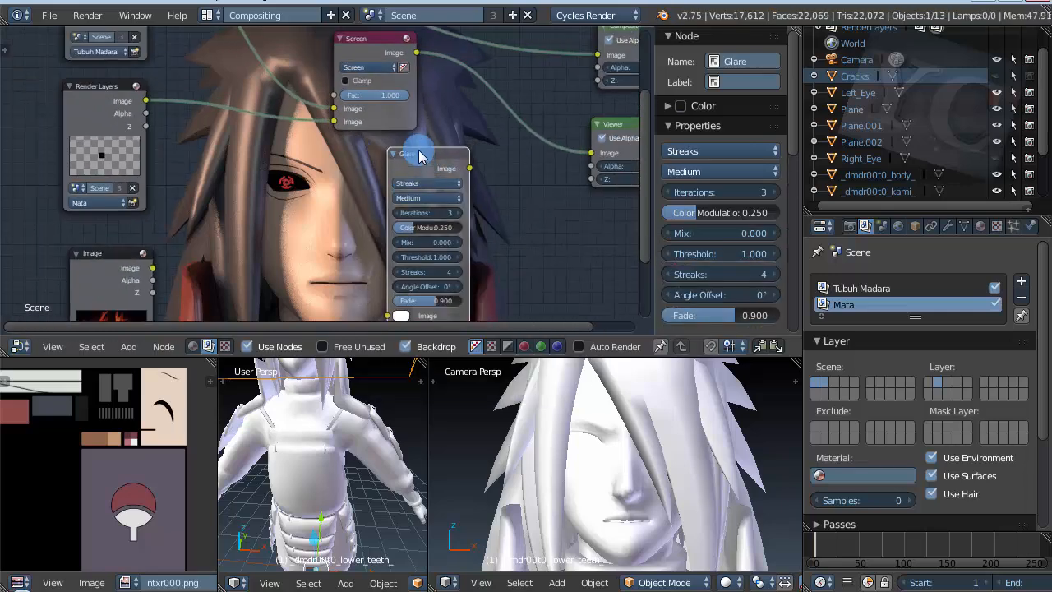
pyautogui.moveTo(419, 156); pyautogui.dragTo(221, 101)
pyautogui.click(221, 102)
pyautogui.moveTo(364, 37); pyautogui.dragTo(433, 68)
pyautogui.moveTo(237, 105); pyautogui.dragTo(272, 106)
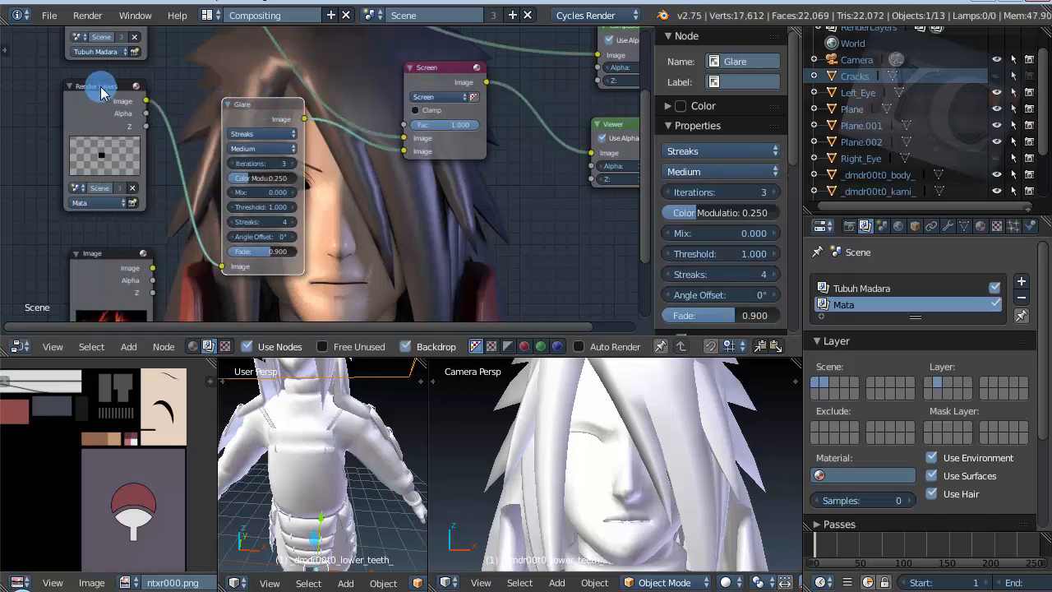
# Step: Examine the eye in the backdrop and the Glare node's placement between the Mata Render Layers and Screen nodes
pyautogui.scroll(-2, 234, 189)
pyautogui.scroll(5, 211, 206)
pyautogui.scroll(-5, 328, 222)
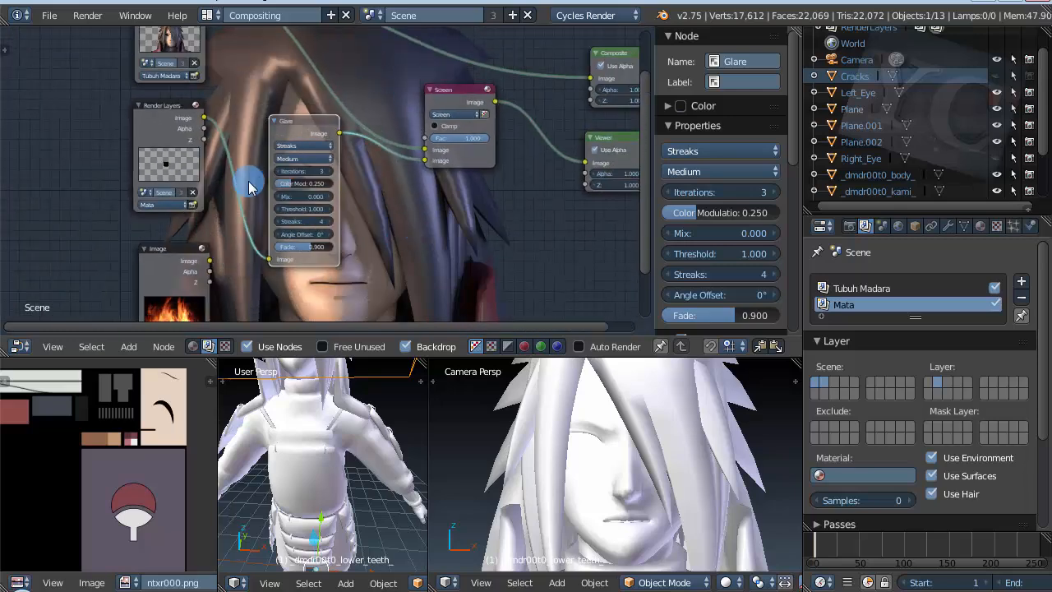
pyautogui.scroll(6, 250, 187)
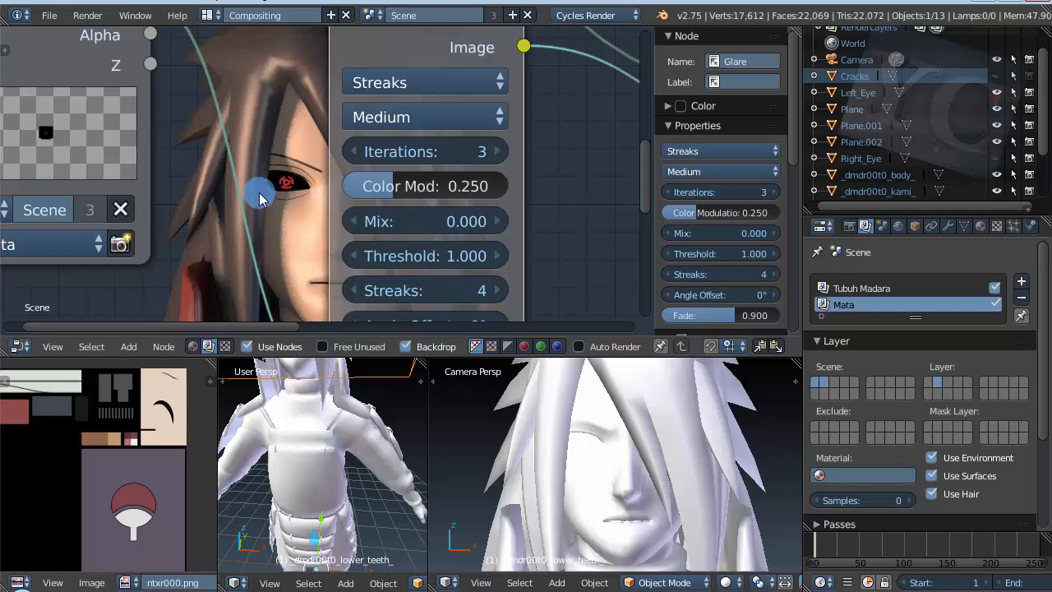
pyautogui.scroll(-4, 185, 193)
pyautogui.scroll(-1, 182, 195)
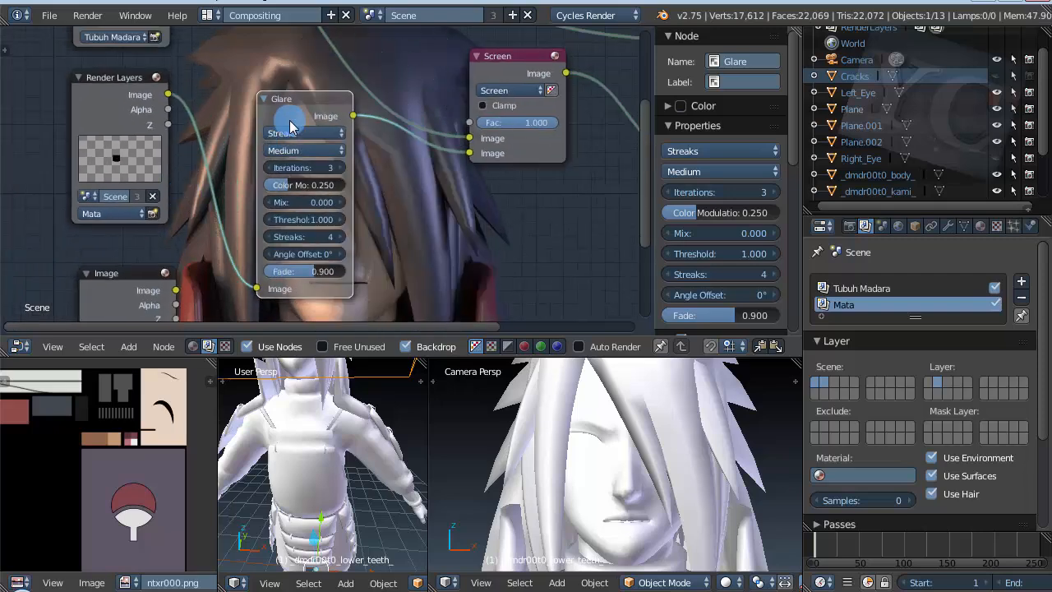
pyautogui.scroll(4, 213, 195)
pyautogui.scroll(-4, 403, 205)
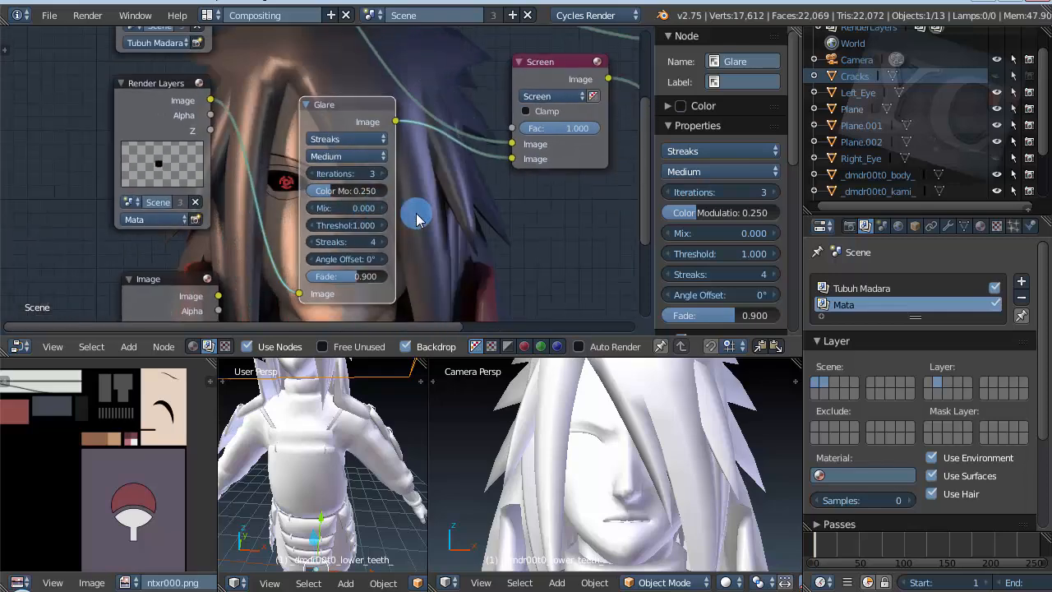
pyautogui.scroll(1, 285, 220)
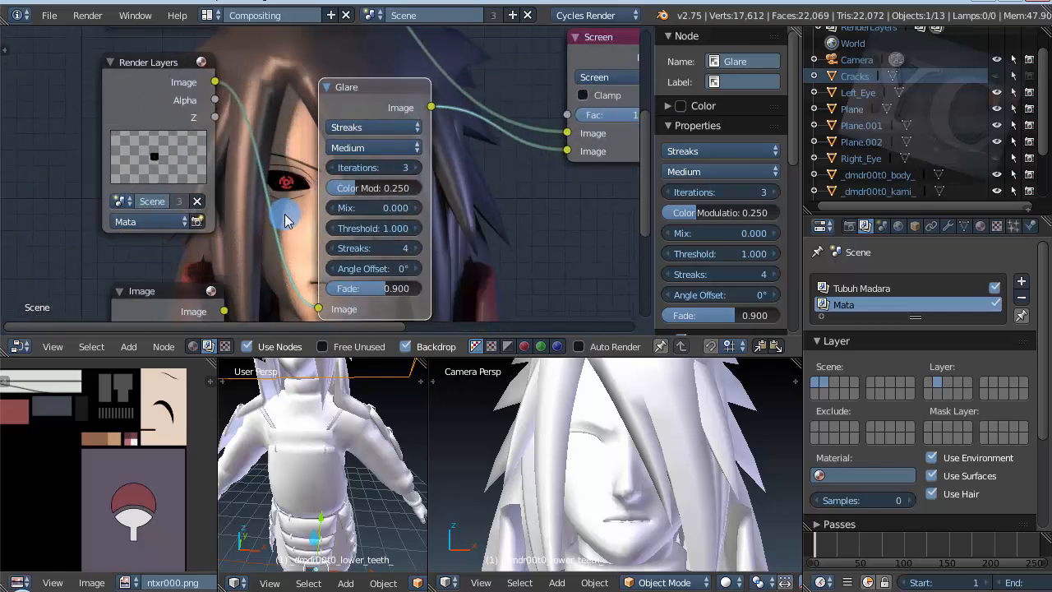
# Step: Insert an RGB Curves node on the link between the Mata Render Layers and Glare nodes, moving the Glare node aside to make room
pyautogui.hotkey('shift', 'a')
pyautogui.click(234, 138)
pyautogui.write('Glare')
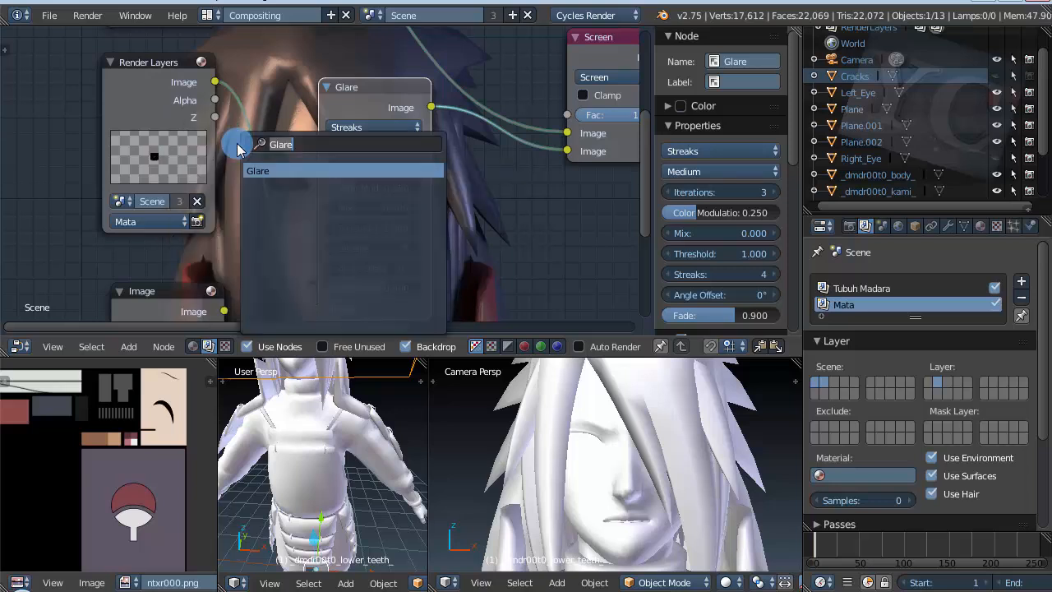
pyautogui.write('cur')
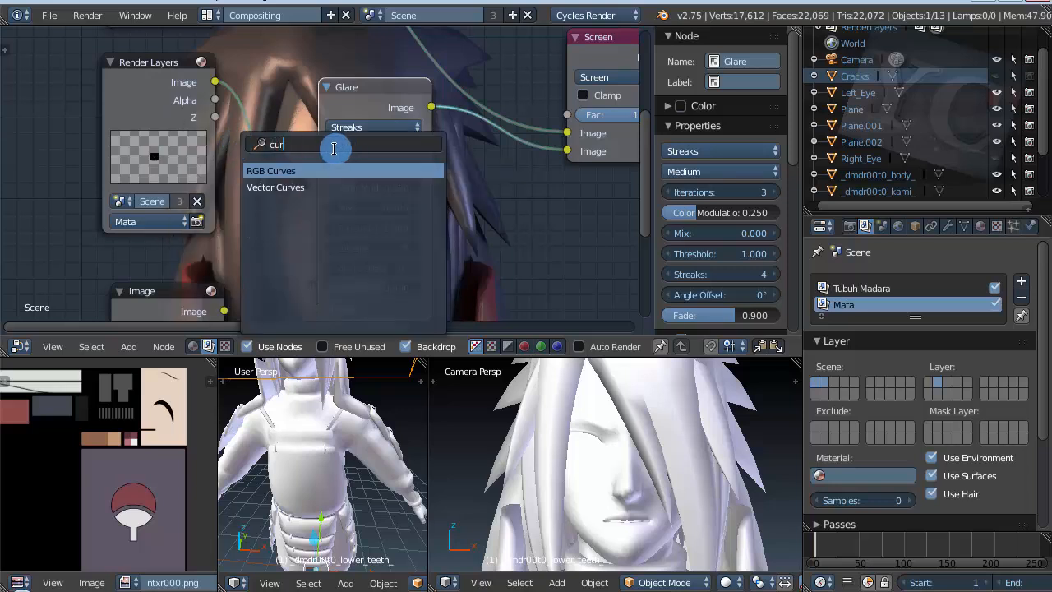
pyautogui.click(335, 175)
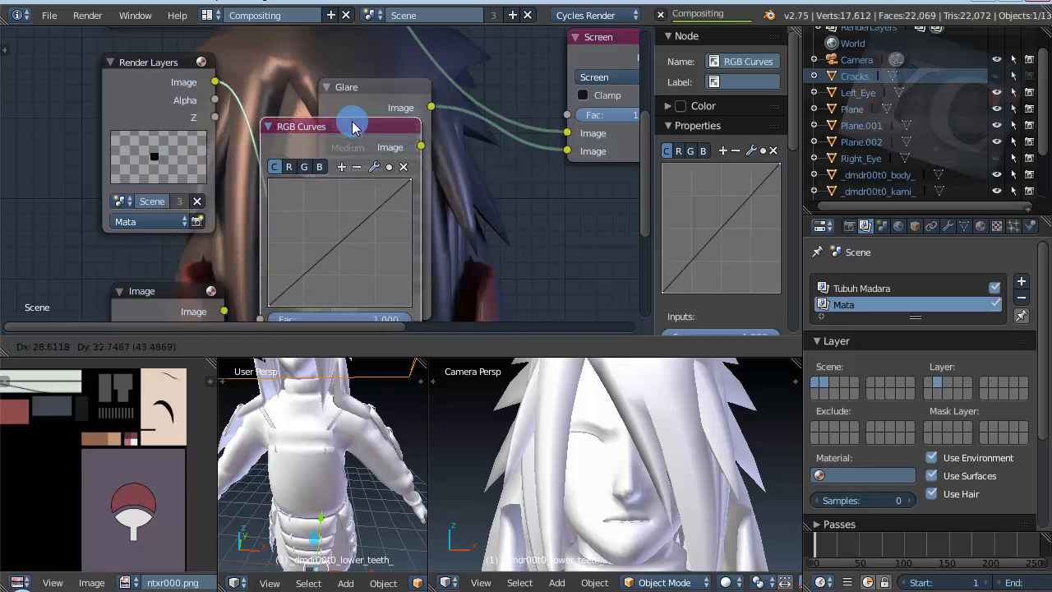
pyautogui.click(386, 96)
pyautogui.moveTo(414, 92); pyautogui.dragTo(535, 104)
# Step: Spread out the Viewer, Screen, Composite, Glare and RGB Curves nodes so that they no longer overlap and their links are readable
pyautogui.scroll(-4, 216, 159)
pyautogui.scroll(-2, 158, 213)
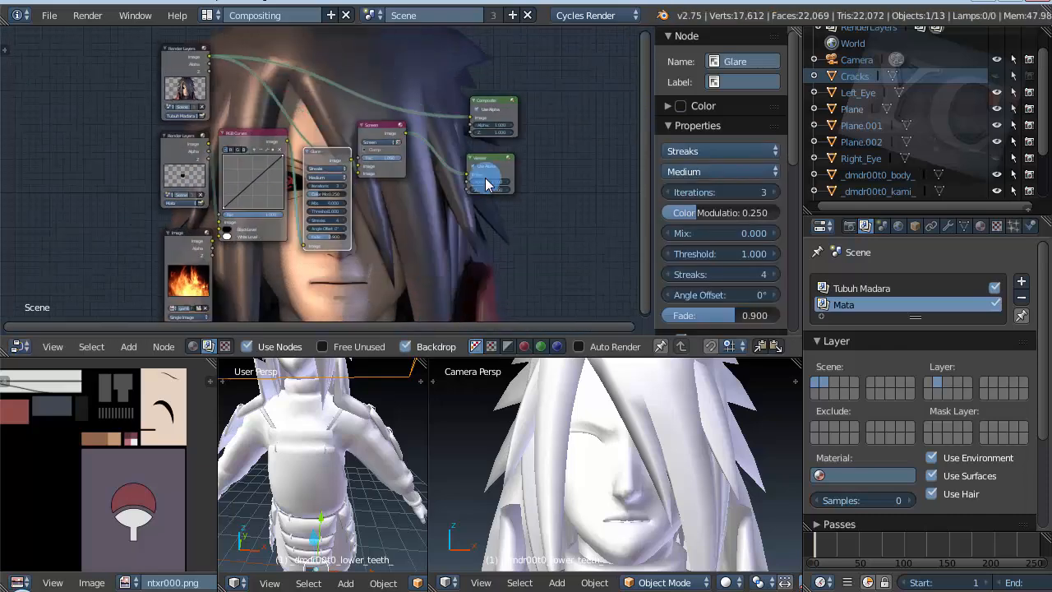
pyautogui.moveTo(497, 161); pyautogui.dragTo(547, 157)
pyautogui.moveTo(386, 129); pyautogui.dragTo(456, 155)
pyautogui.press('g')
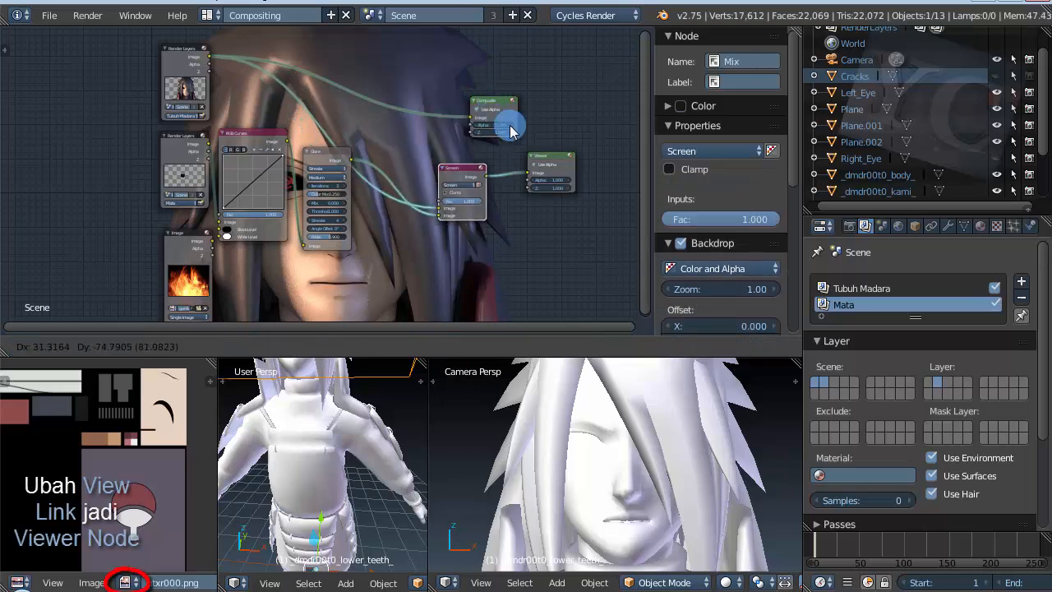
pyautogui.click(517, 130)
pyautogui.moveTo(491, 109); pyautogui.dragTo(483, 75)
pyautogui.moveTo(469, 183); pyautogui.dragTo(473, 134)
pyautogui.moveTo(334, 158); pyautogui.dragTo(371, 172)
pyautogui.moveTo(244, 136); pyautogui.dragTo(265, 145)
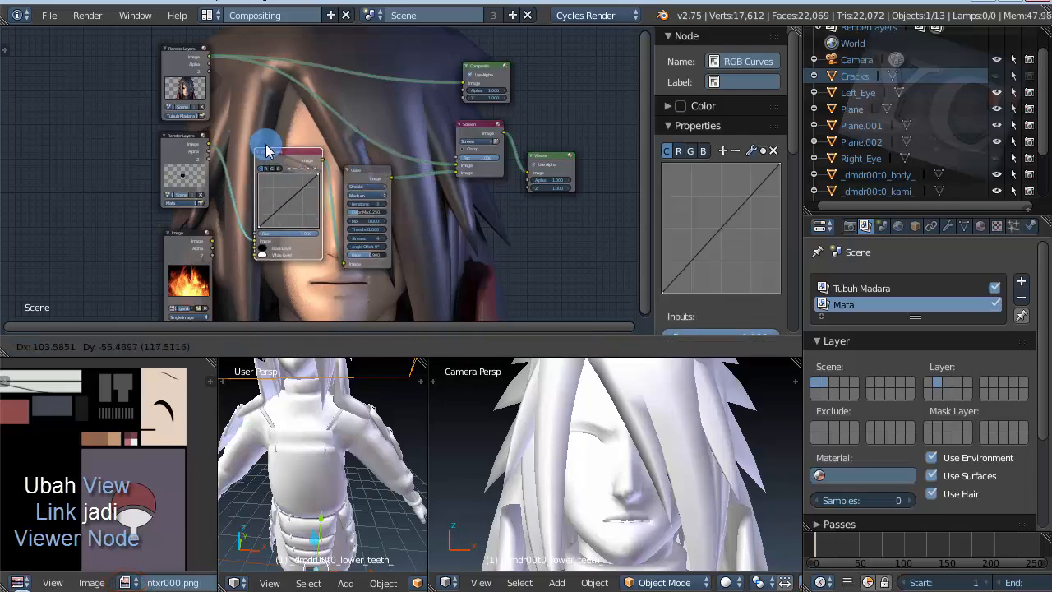
# Step: Brighten the Mata layer by raising the combined curve in the RGB Curves node to a point at X 0.37222, Y 0.83125
pyautogui.scroll(1, 251, 175)
pyautogui.scroll(3, 172, 199)
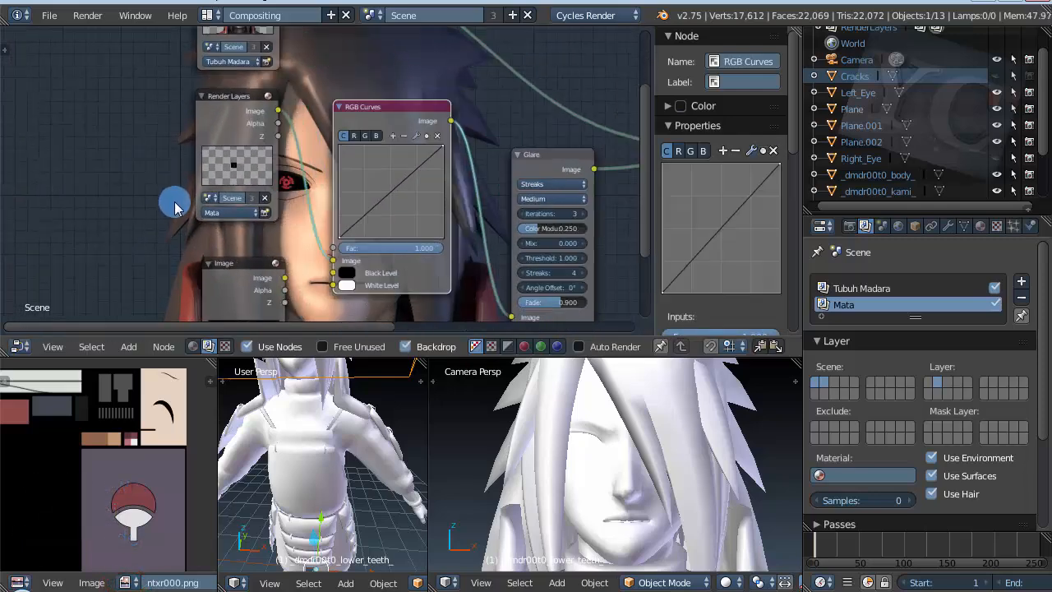
pyautogui.scroll(2, 369, 206)
pyautogui.scroll(1, 488, 206)
pyautogui.moveTo(488, 207); pyautogui.dragTo(459, 153)
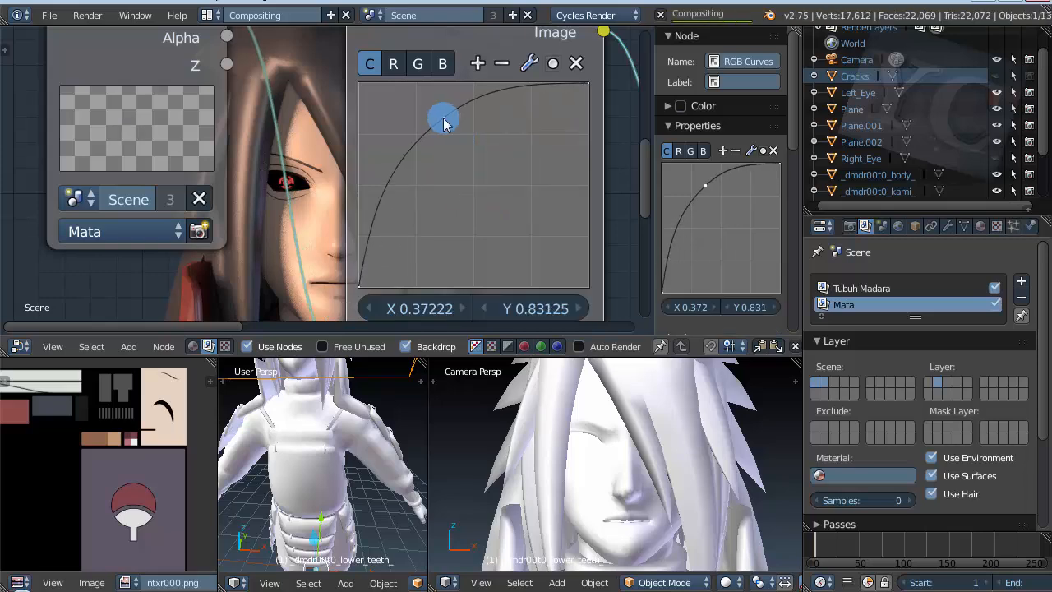
pyautogui.scroll(-4, 132, 164)
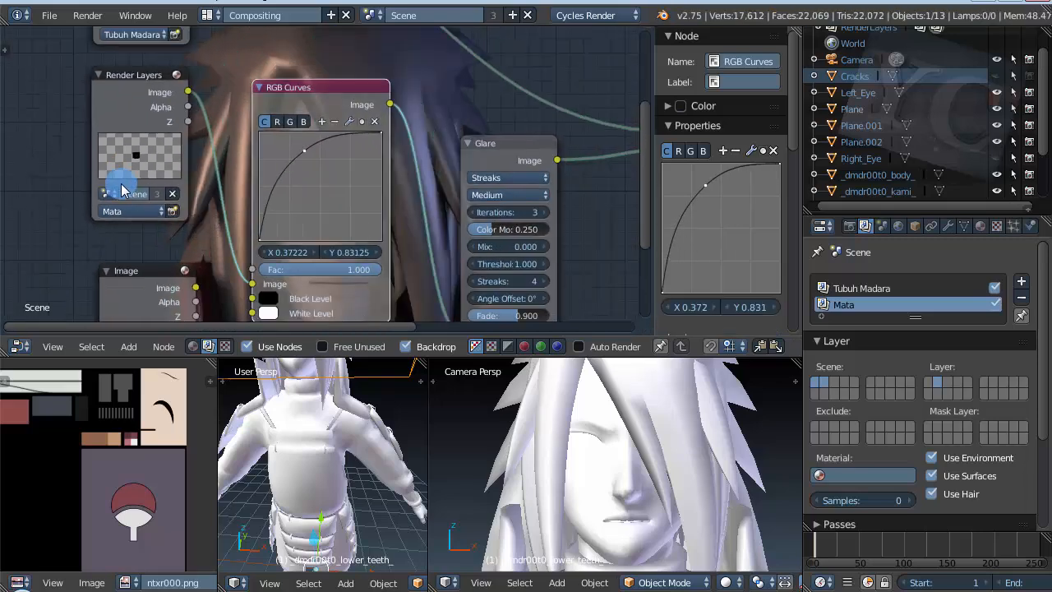
# Step: Shift the Glare node away from the RGB Curves node and lower its threshold to 0.000
pyautogui.scroll(6, 378, 205)
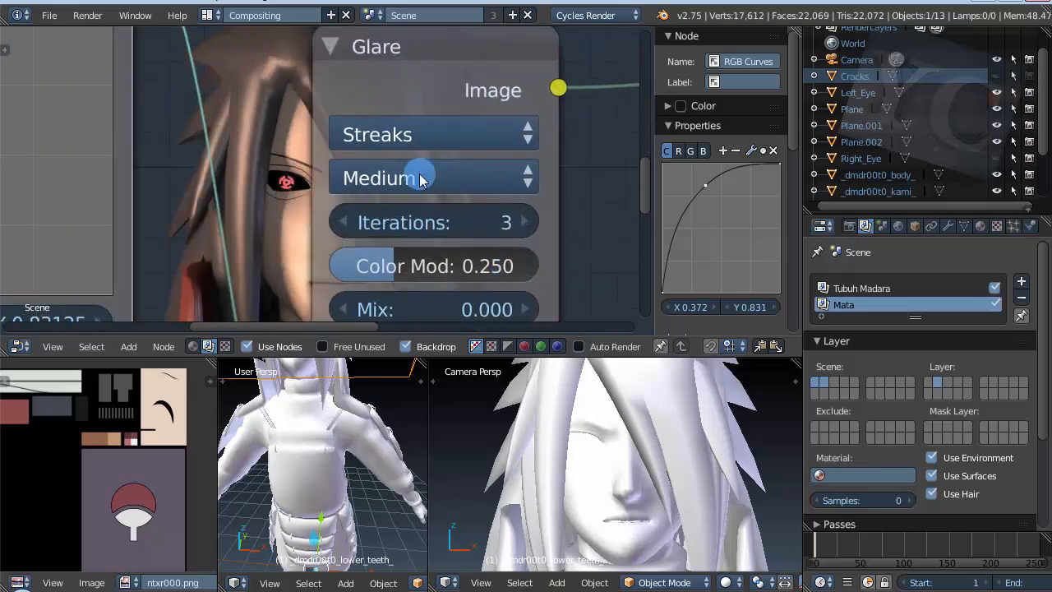
pyautogui.scroll(-4, 419, 179)
pyautogui.moveTo(421, 148); pyautogui.dragTo(470, 160)
pyautogui.scroll(3, 494, 201)
pyautogui.click(454, 187)
pyautogui.click(455, 188)
pyautogui.click(455, 187)
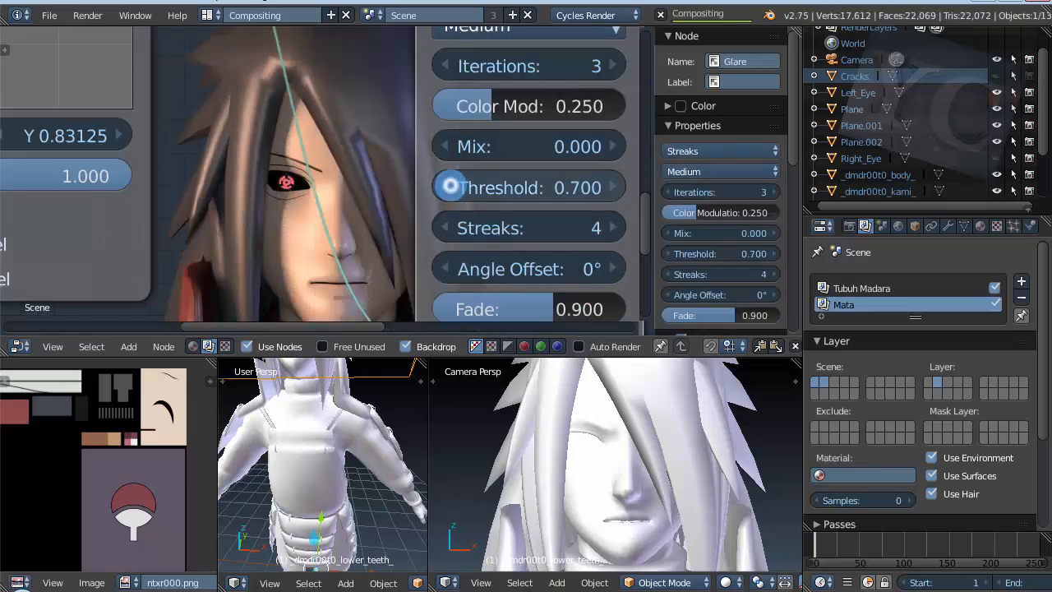
pyautogui.click(455, 187)
pyautogui.click(454, 188)
pyautogui.click(454, 188)
pyautogui.click(454, 187)
pyautogui.click(454, 187)
pyautogui.click(448, 187)
pyautogui.click(449, 188)
pyautogui.scroll(1, 298, 187)
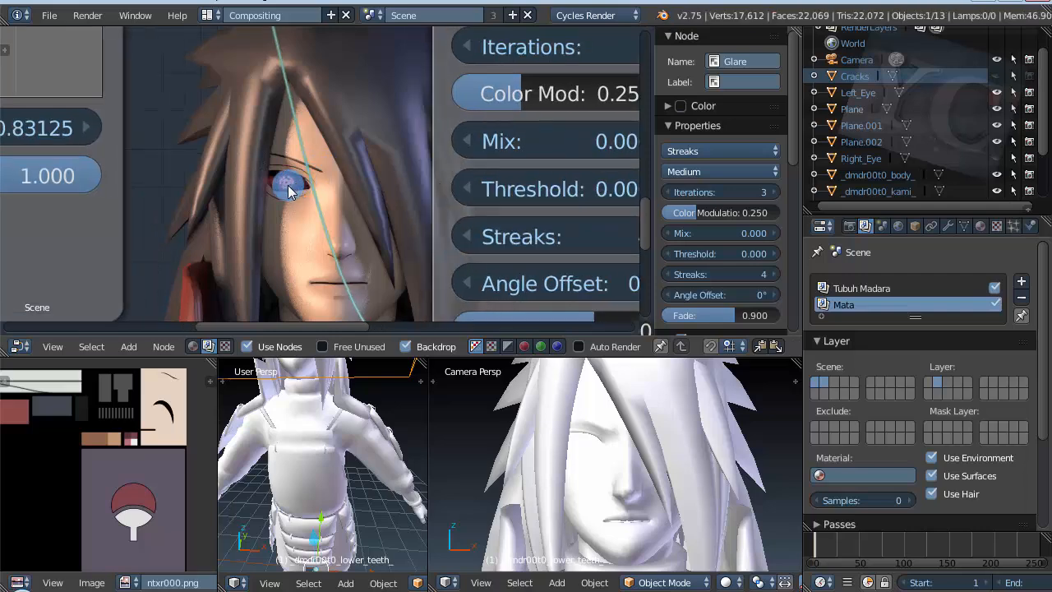
# Step: Set the Glare node's streaks to 6 and its color modulation to 0.241
pyautogui.scroll(-2, 263, 174)
pyautogui.scroll(1, 427, 264)
pyautogui.scroll(-1, 461, 261)
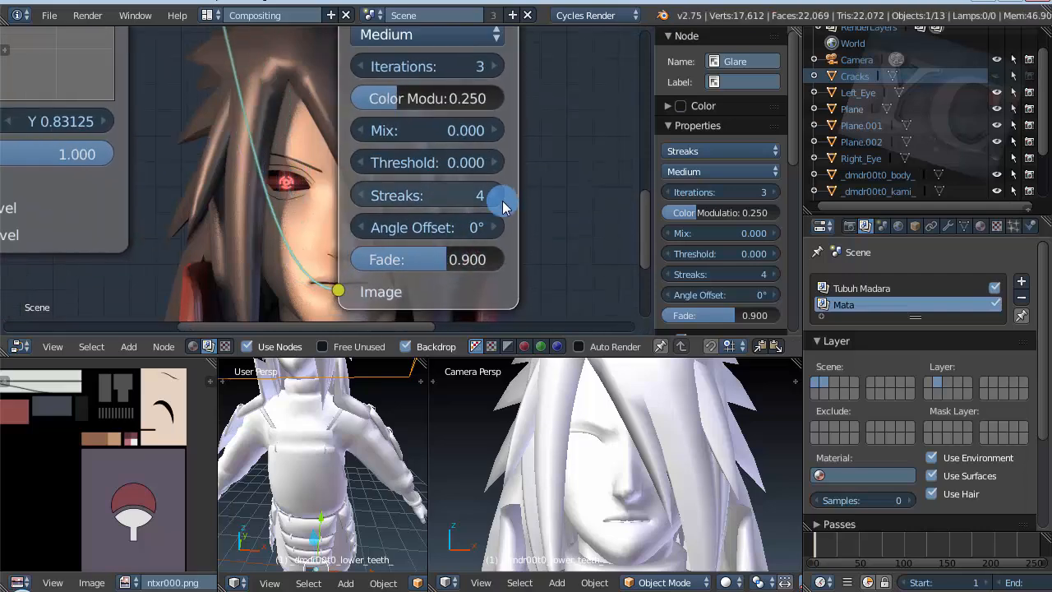
pyautogui.click(494, 194)
pyautogui.click(494, 195)
pyautogui.scroll(1, 386, 159)
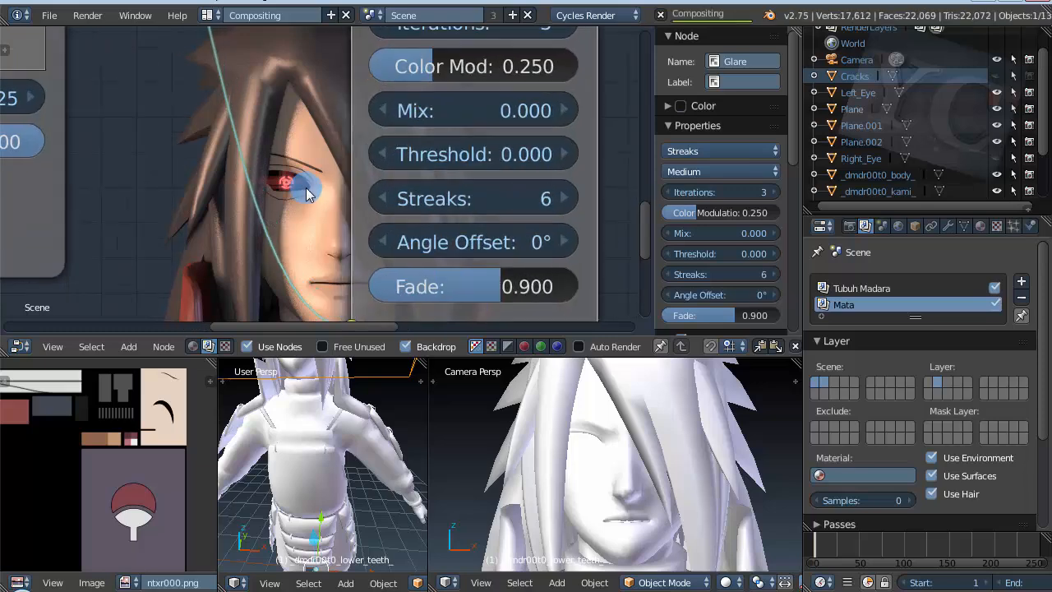
pyautogui.scroll(-4, 488, 282)
pyautogui.scroll(4, 430, 153)
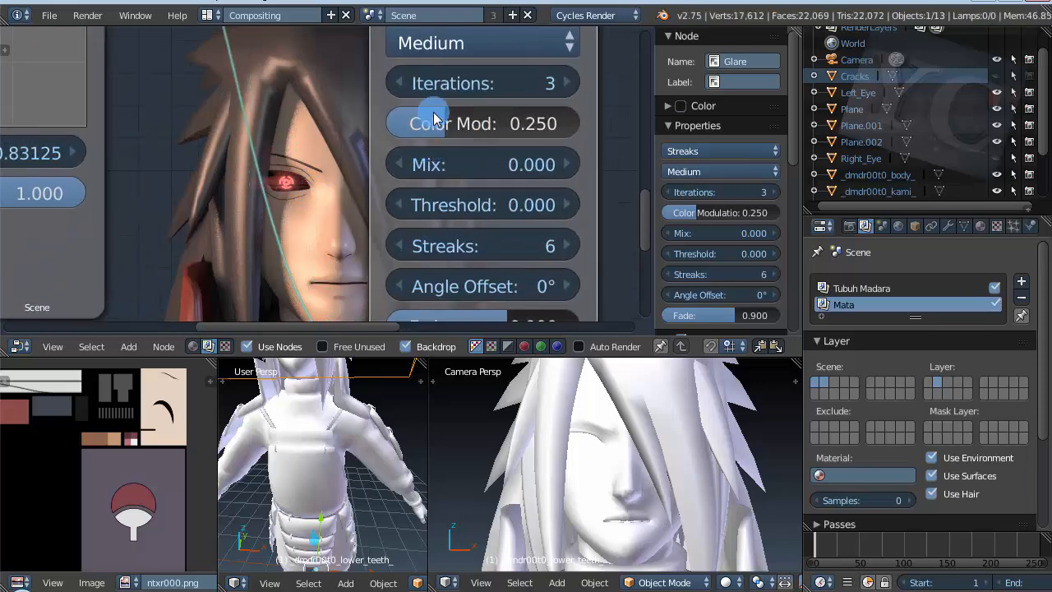
pyautogui.moveTo(436, 119); pyautogui.dragTo(458, 116)
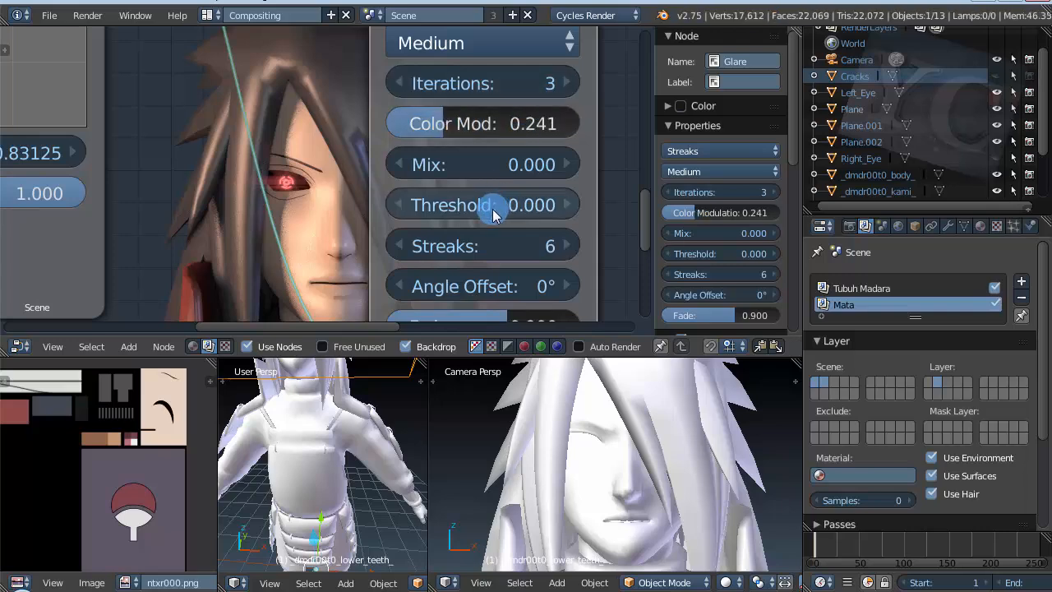
# Step: Set the Glare node's angle offset to 2° and its fade to 0.920
pyautogui.scroll(-1, 386, 188)
pyautogui.scroll(2, 284, 189)
pyautogui.scroll(-1, 286, 205)
pyautogui.scroll(-1, 436, 223)
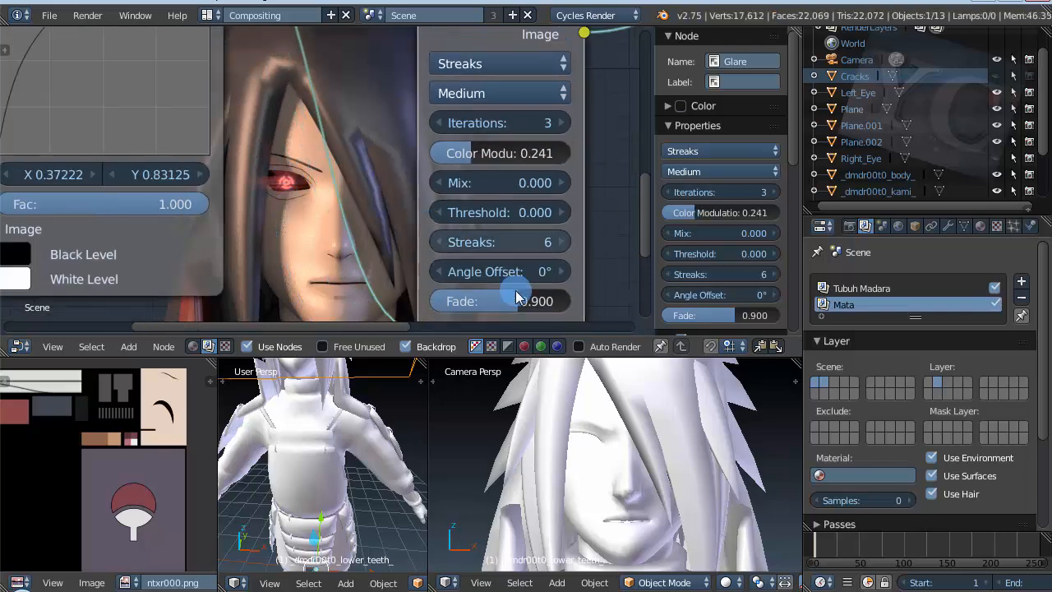
pyautogui.scroll(1, 515, 296)
pyautogui.click(568, 266)
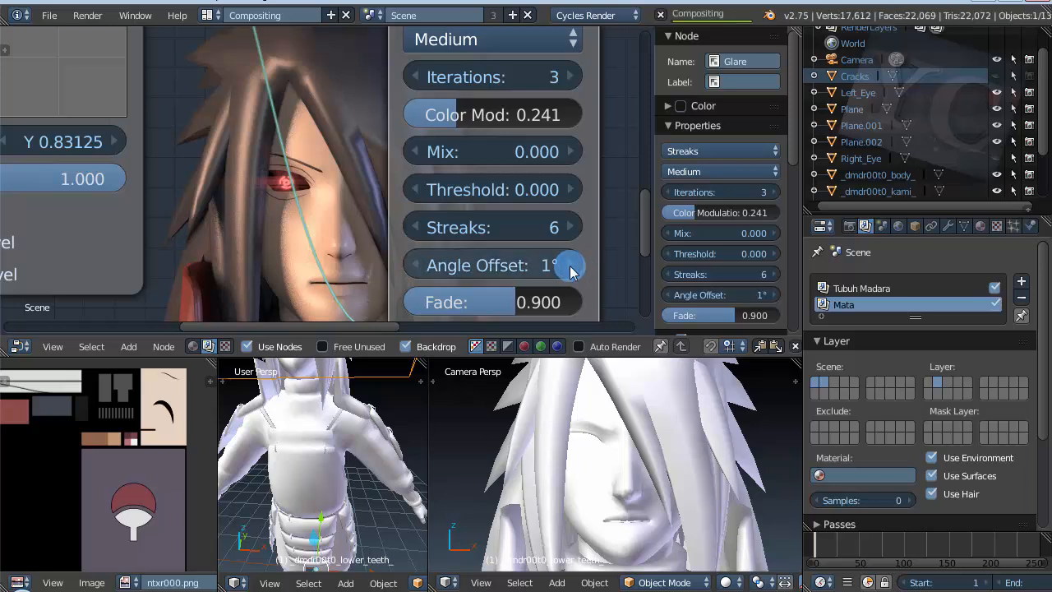
pyautogui.click(571, 265)
pyautogui.moveTo(544, 301)
pyautogui.mouseDown()
pyautogui.moveTo(486, 305)
pyautogui.moveTo(530, 315)
pyautogui.mouseUp()
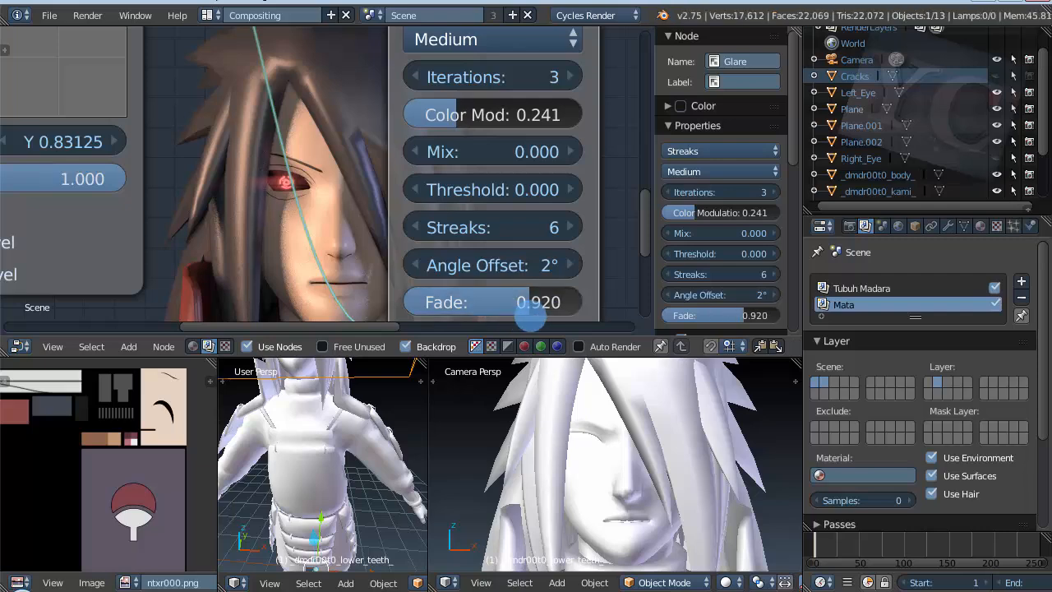
# Step: Change the blend type of the Screen node that combines the face and the eye glare to Add
pyautogui.scroll(2, 263, 201)
pyautogui.scroll(-5, 262, 197)
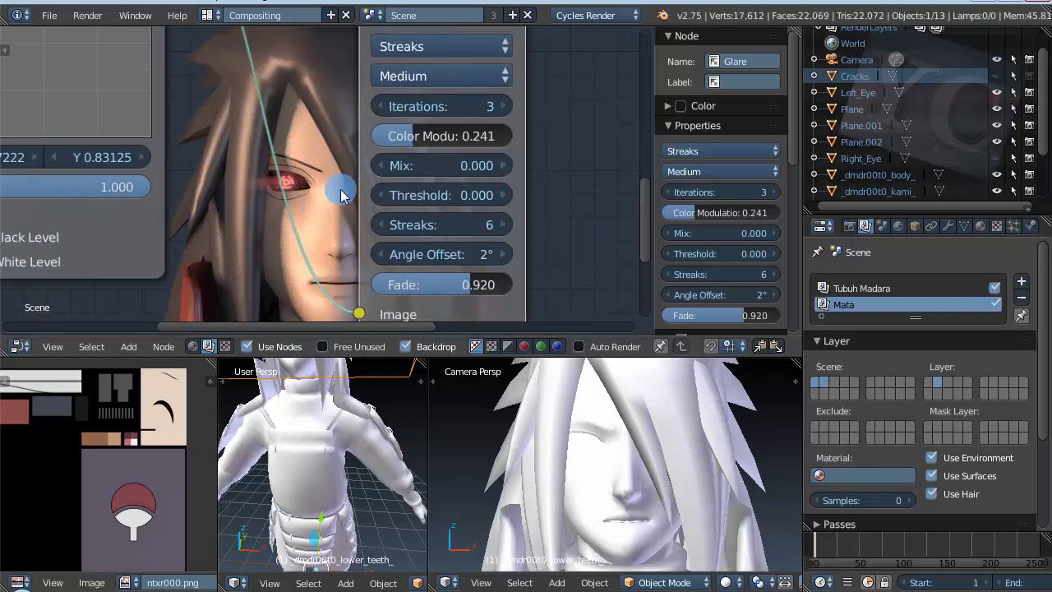
pyautogui.scroll(-4, 257, 204)
pyautogui.scroll(3, 320, 169)
pyautogui.scroll(-6, 316, 189)
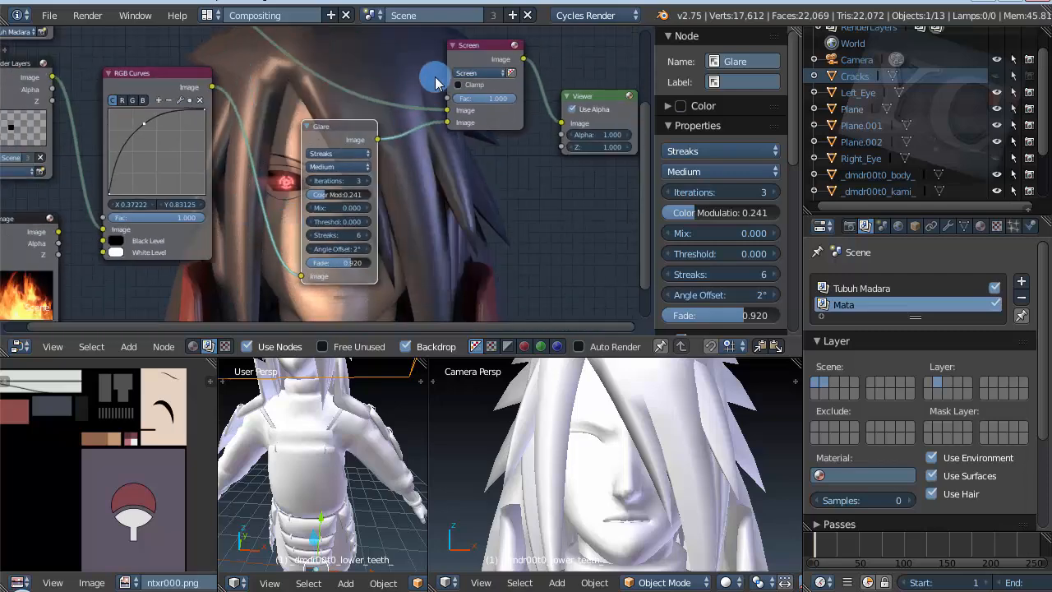
pyautogui.scroll(6, 444, 70)
pyautogui.scroll(1, 485, 56)
pyautogui.click(472, 81)
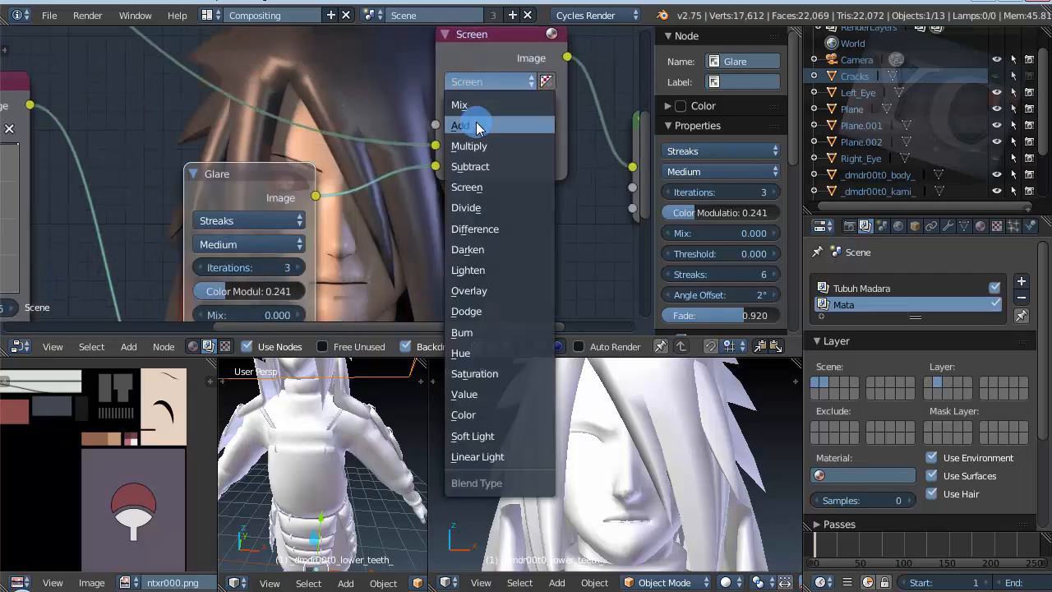
pyautogui.click(476, 122)
# Step: Examine the added eye glare on the face in the backdrop and review the node connections
pyautogui.scroll(-7, 192, 194)
pyautogui.scroll(8, 294, 180)
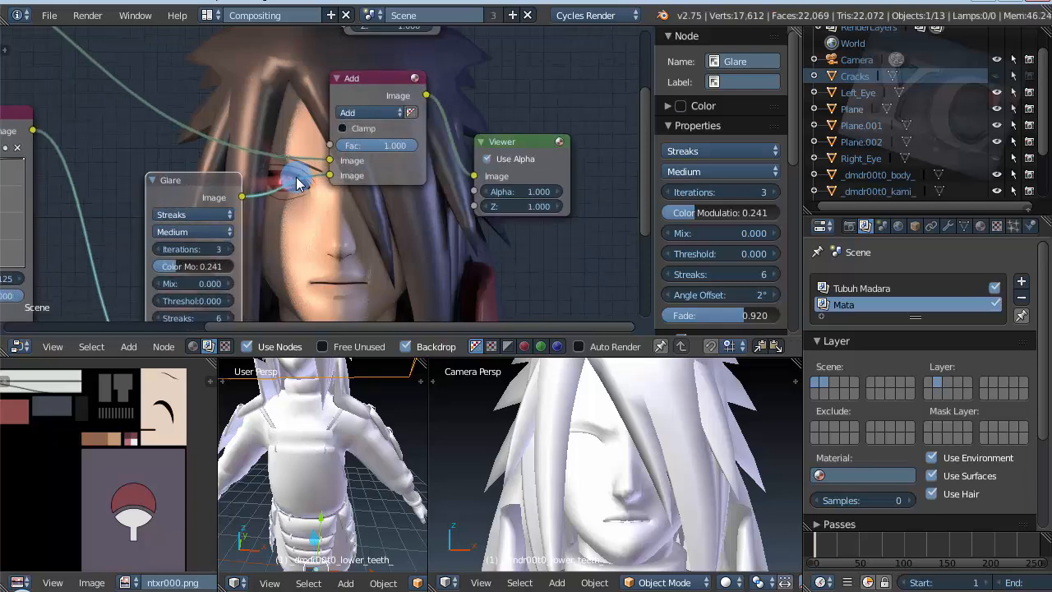
pyautogui.scroll(4, 289, 189)
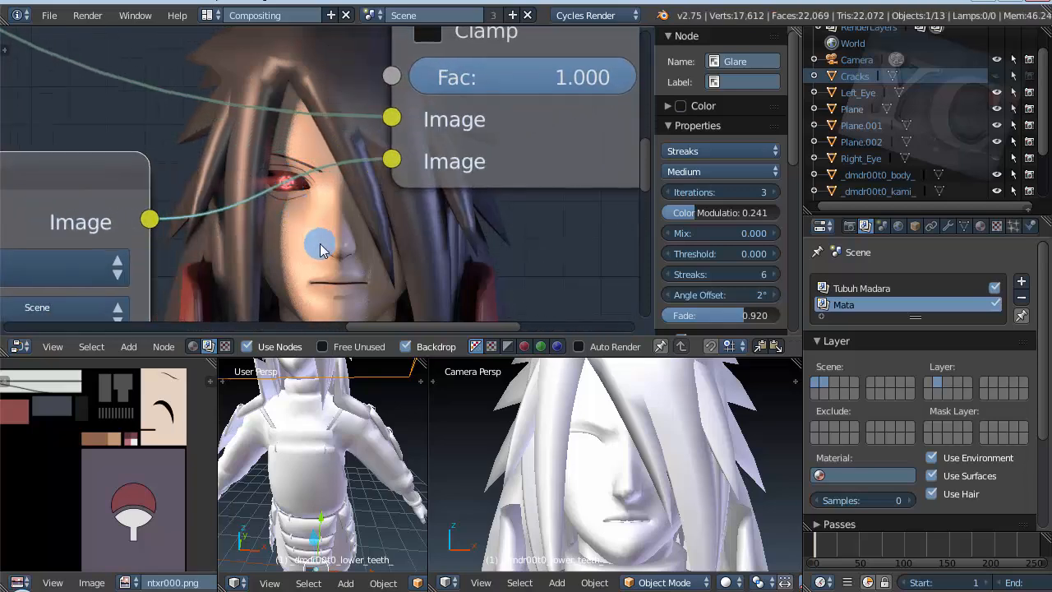
pyautogui.scroll(-4, 258, 134)
pyautogui.scroll(2, 299, 216)
pyautogui.scroll(-4, 300, 217)
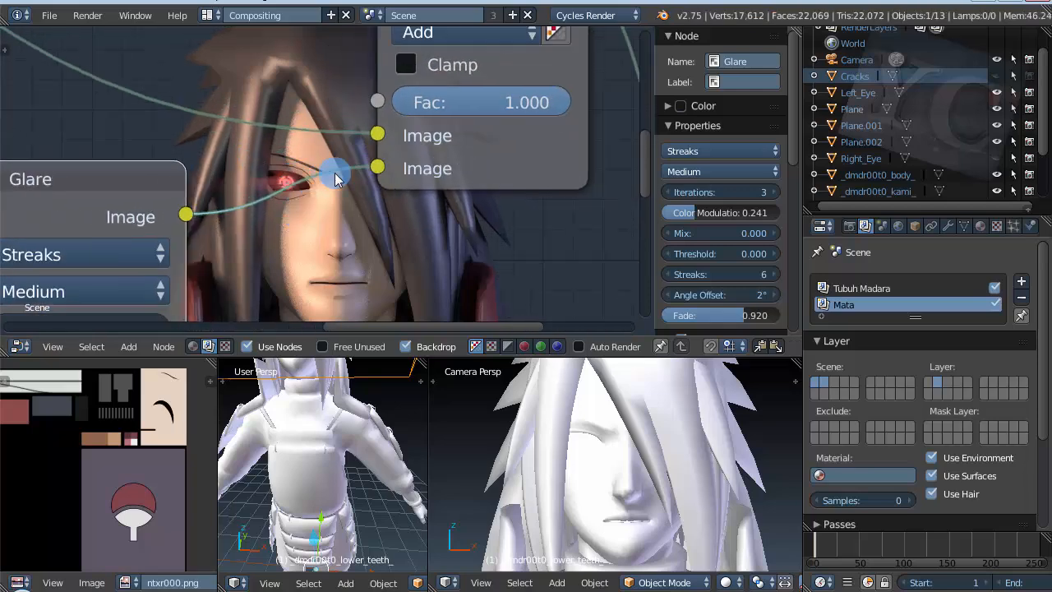
pyautogui.scroll(-3, 360, 226)
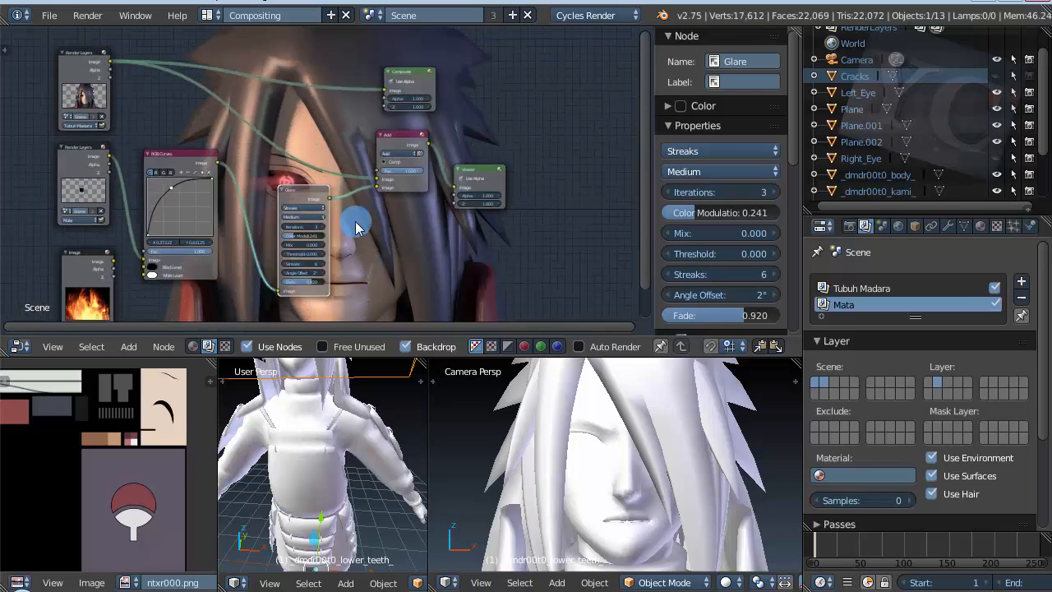
pyautogui.scroll(2, 182, 229)
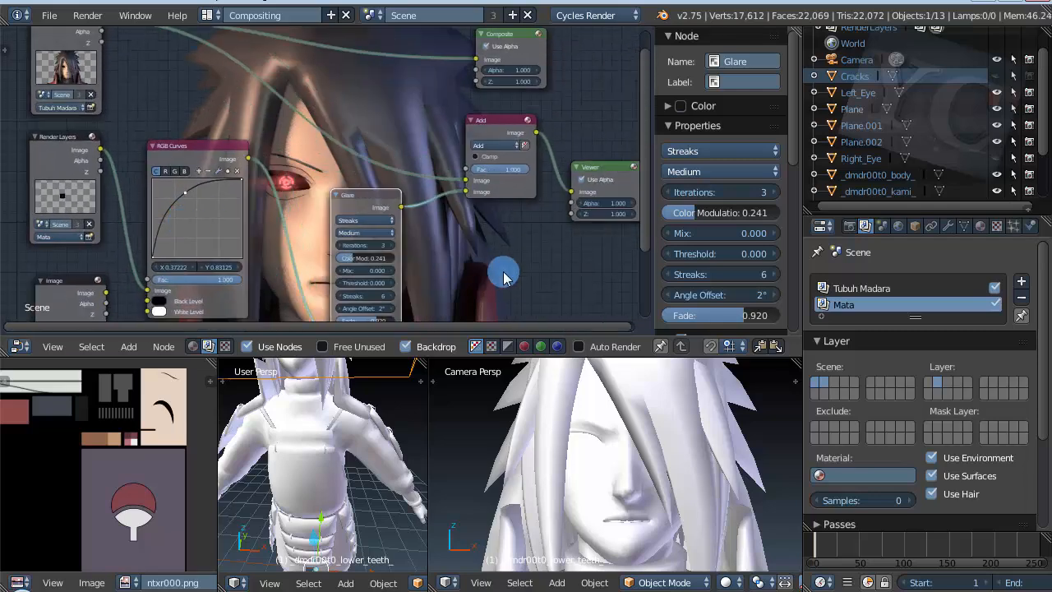
pyautogui.scroll(1, 504, 277)
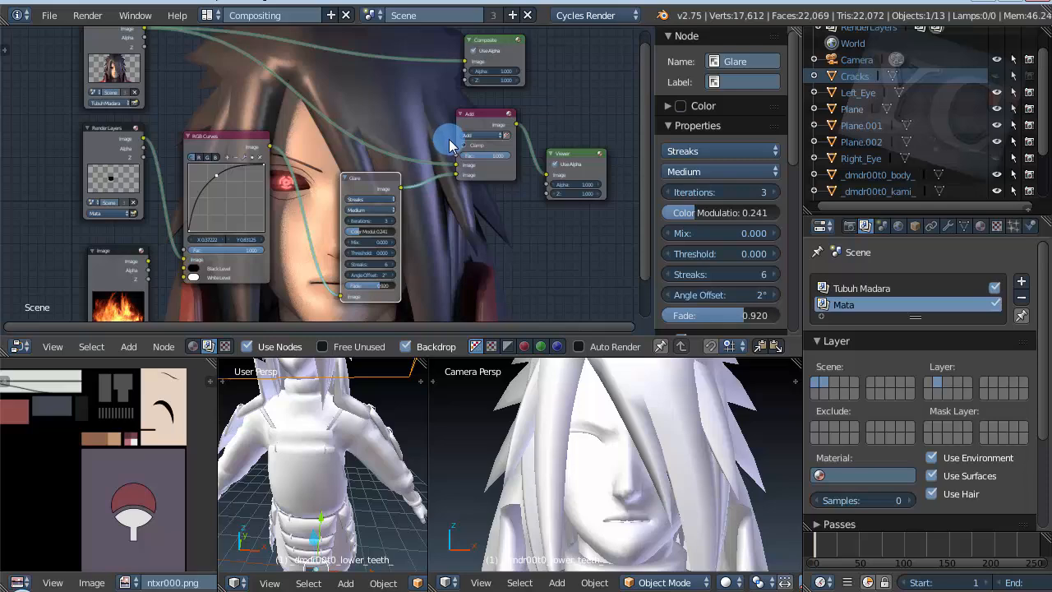
pyautogui.scroll(-4, 448, 145)
pyautogui.scroll(11, 395, 246)
pyautogui.scroll(-3, 367, 277)
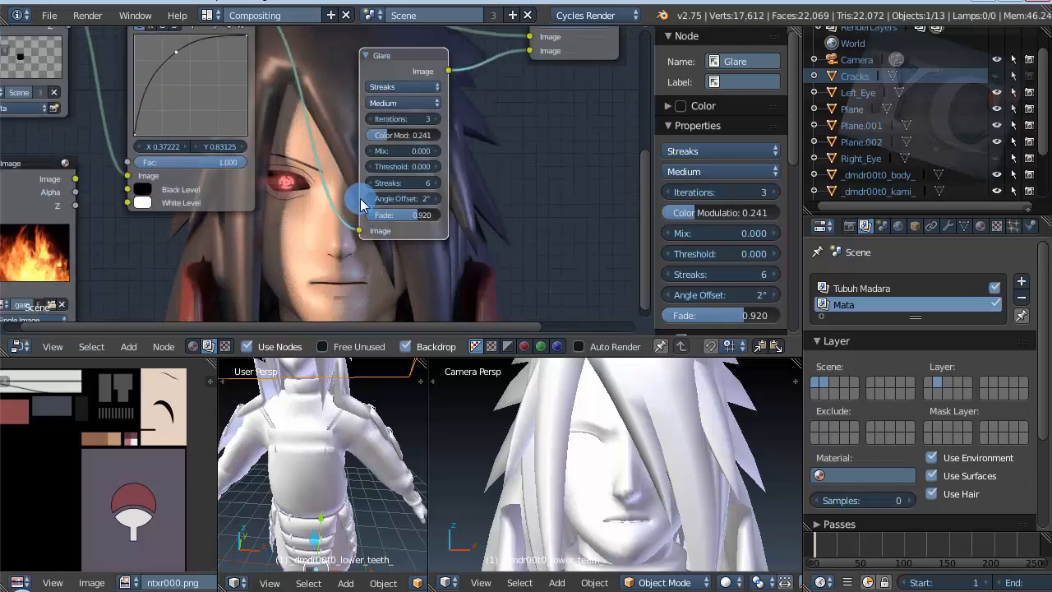
# Step: Add a Blur node and place it in the free space below the RGB Curves and Glare nodes
pyautogui.scroll(-2, 361, 204)
pyautogui.hotkey('shift', 'a')
pyautogui.click(306, 270)
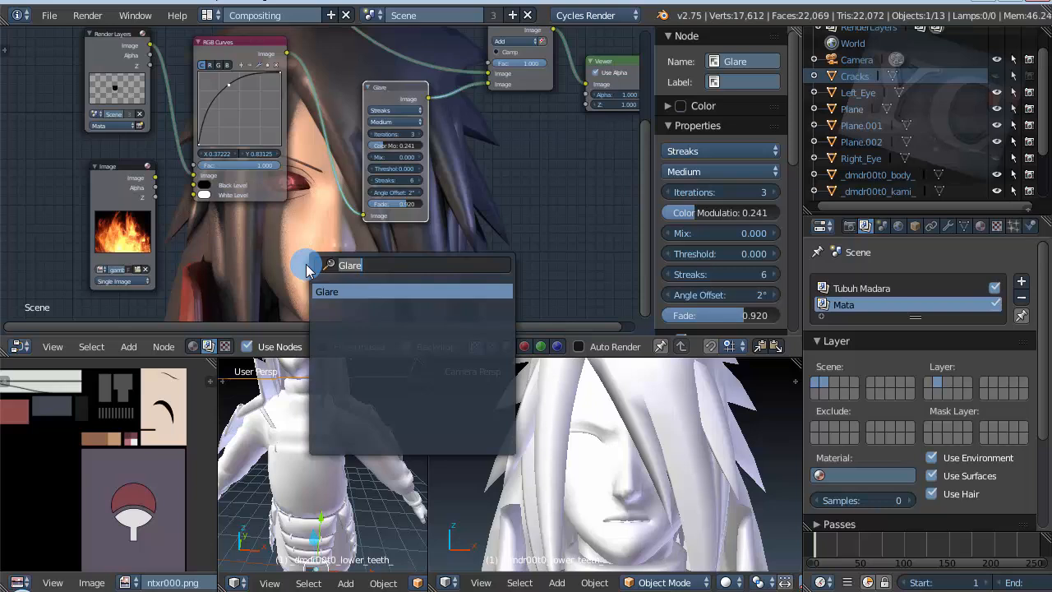
pyautogui.write('b')
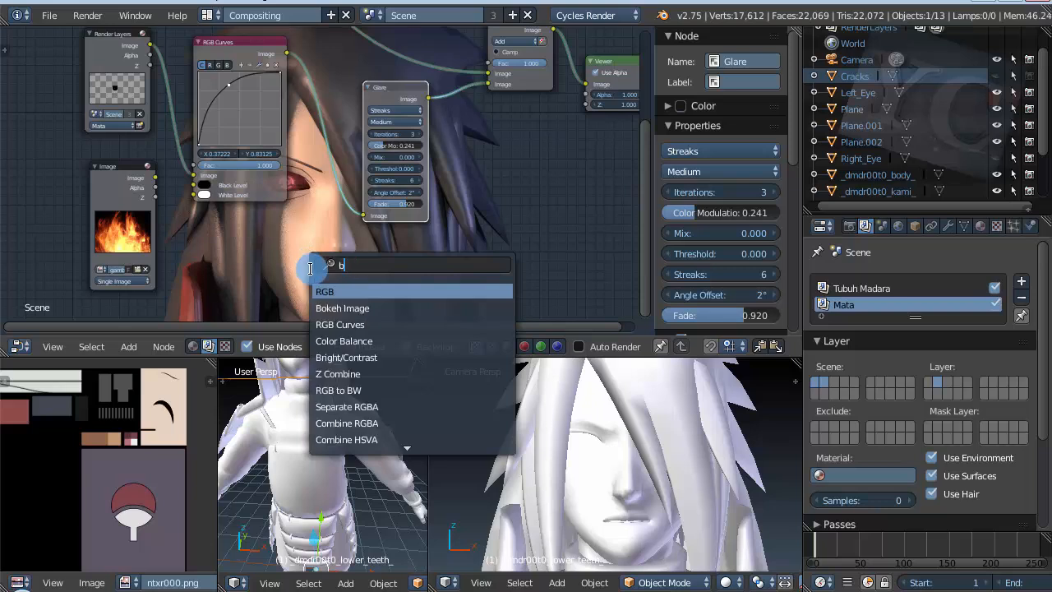
pyautogui.write('lur')
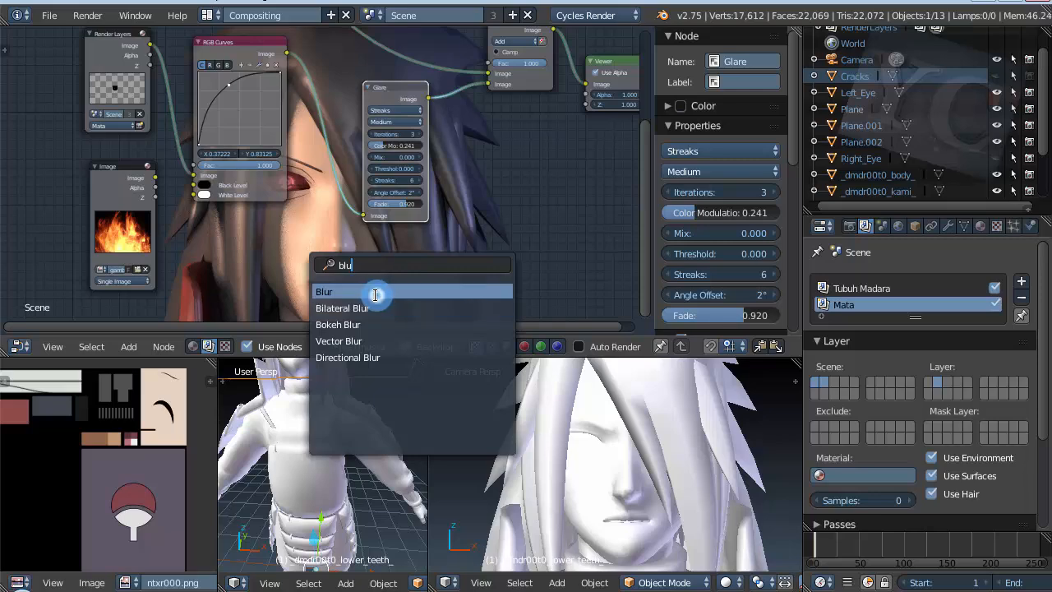
pyautogui.click(375, 294)
pyautogui.click(340, 258)
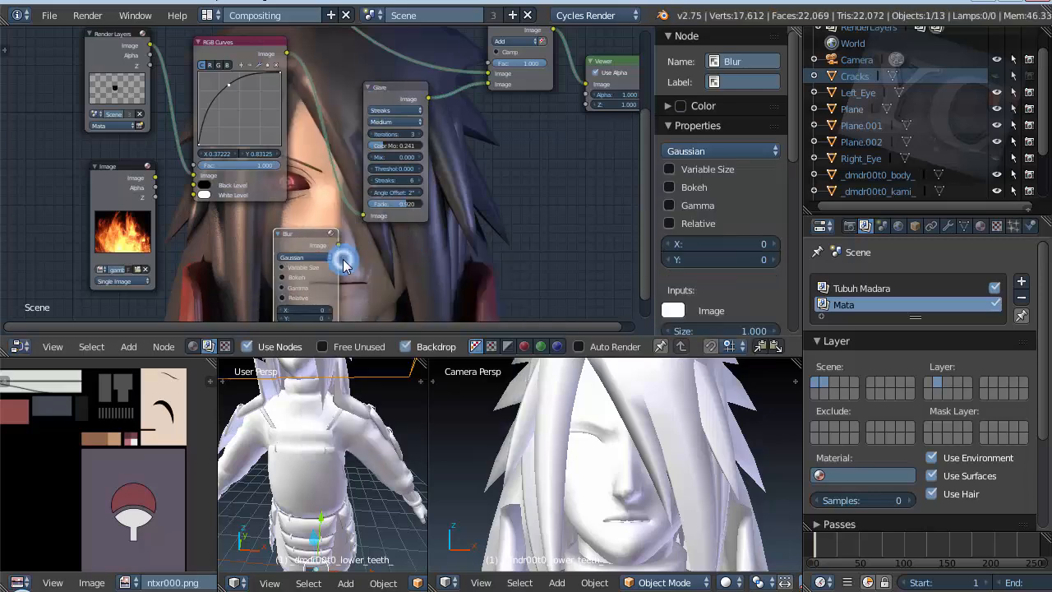
# Step: Move the fire Image node further down to clear space beside the Blur node
pyautogui.scroll(-1, 239, 147)
pyautogui.scroll(-1, 238, 146)
pyautogui.moveTo(164, 168); pyautogui.dragTo(165, 301)
pyautogui.scroll(2, 182, 204)
pyautogui.scroll(5, 189, 212)
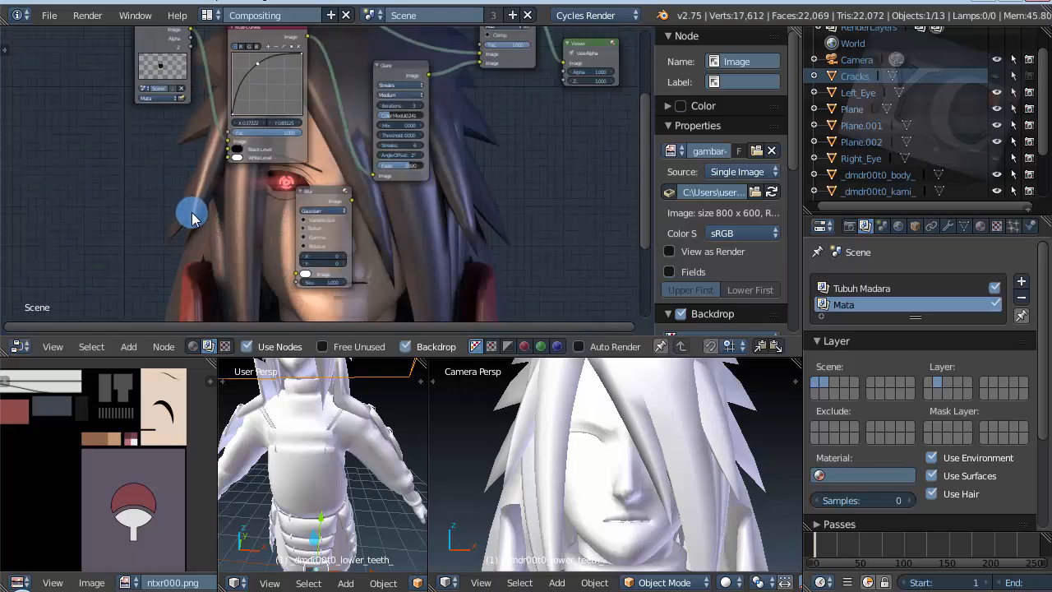
# Step: Connect the Mata render layer's Image output to the Blur node's Image input and place the Blur node under RGB Curves
pyautogui.scroll(-2, 105, 252)
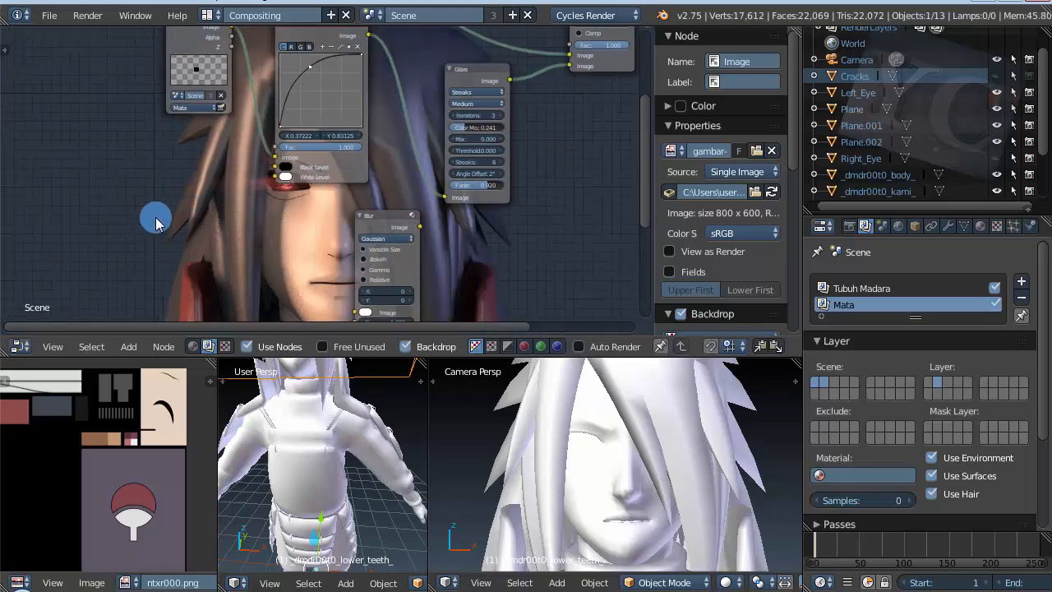
pyautogui.scroll(-1, 164, 220)
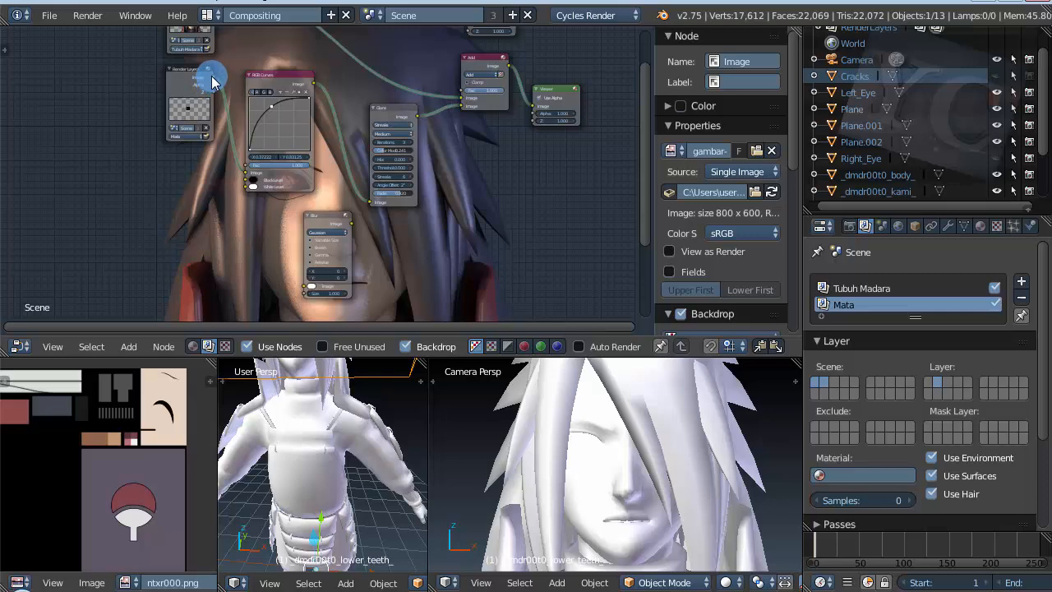
pyautogui.scroll(3, 197, 88)
pyautogui.scroll(-3, 199, 93)
pyautogui.scroll(2, 239, 186)
pyautogui.scroll(-1, 182, 92)
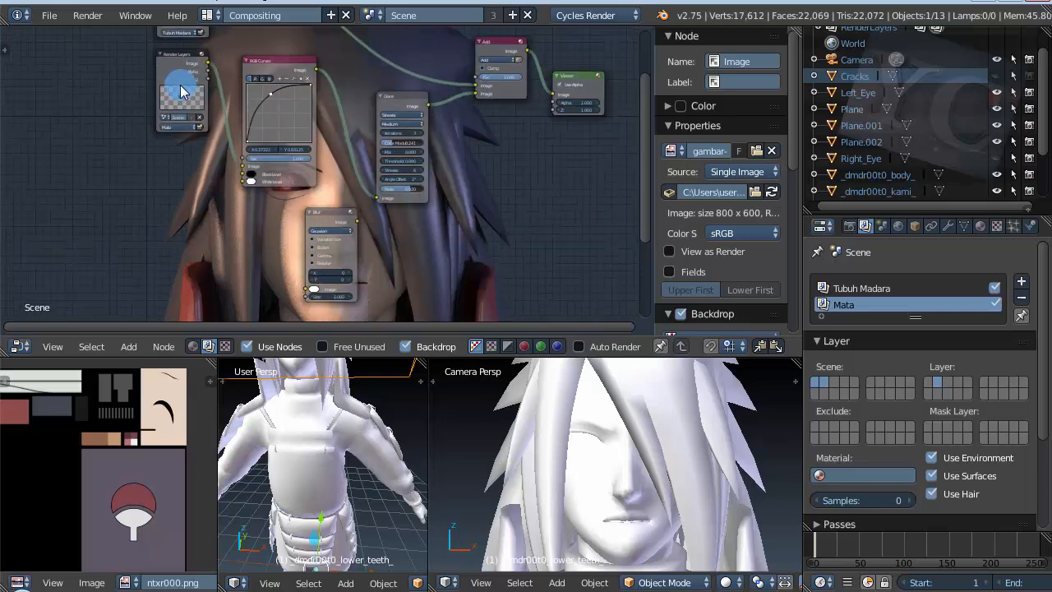
pyautogui.scroll(-1, 148, 86)
pyautogui.scroll(1, 209, 163)
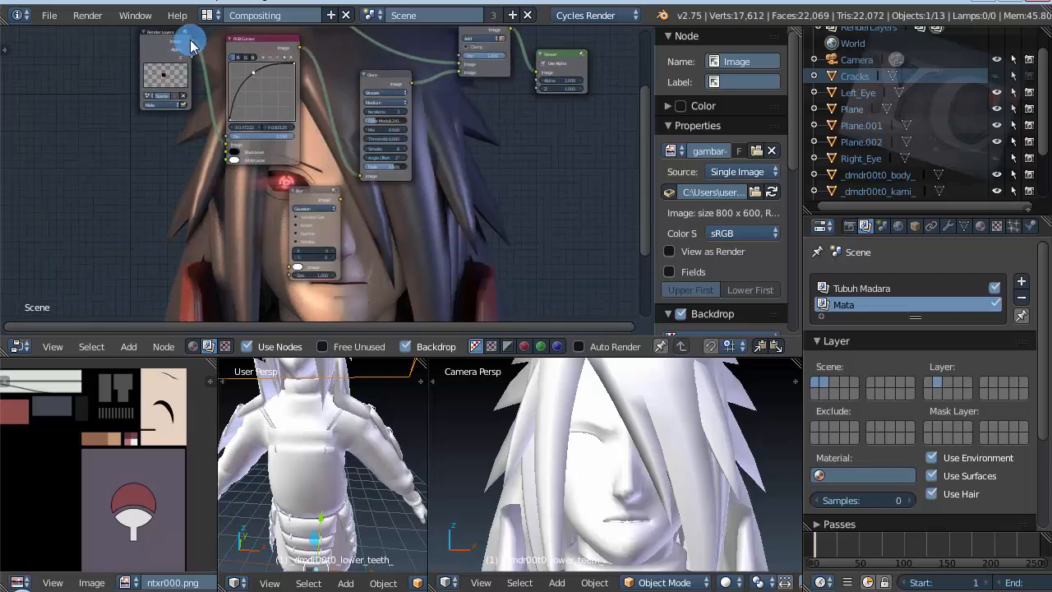
pyautogui.moveTo(191, 46); pyautogui.dragTo(289, 269)
pyautogui.moveTo(315, 195); pyautogui.dragTo(255, 197)
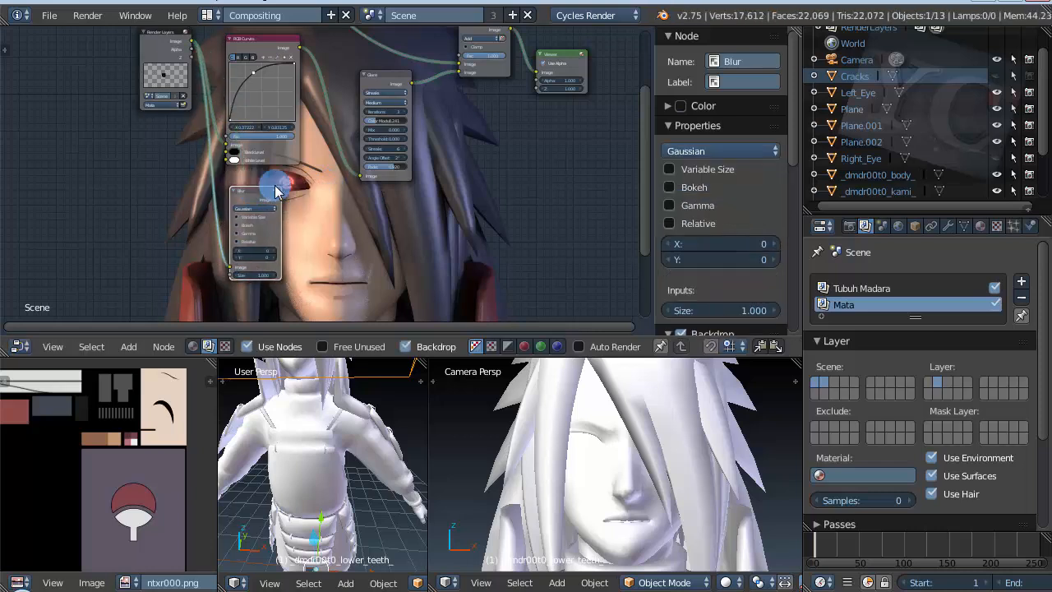
# Step: Make room before the Viewer node and insert a Mix node on the link from the Add node
pyautogui.moveTo(552, 63); pyautogui.dragTo(623, 56)
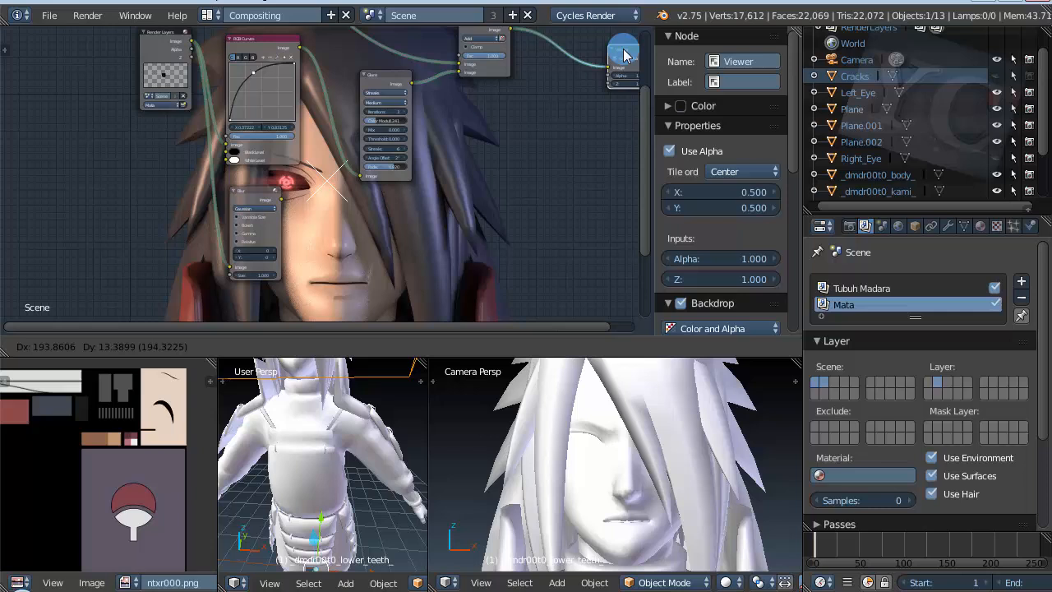
pyautogui.hotkey('shift', 'a')
pyautogui.click(544, 142)
pyautogui.write('Blurmix')
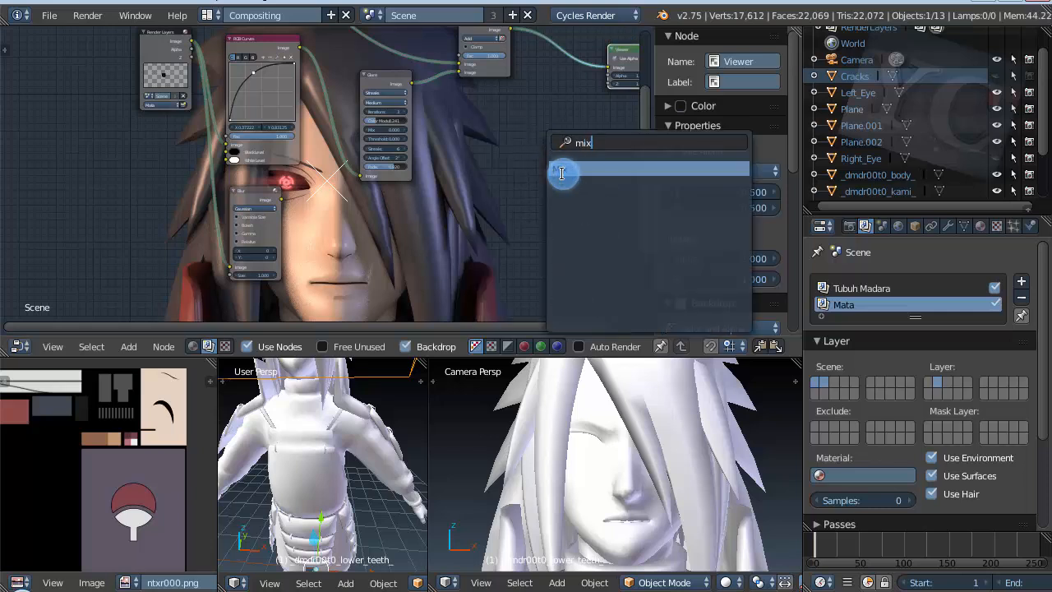
pyautogui.click(562, 173)
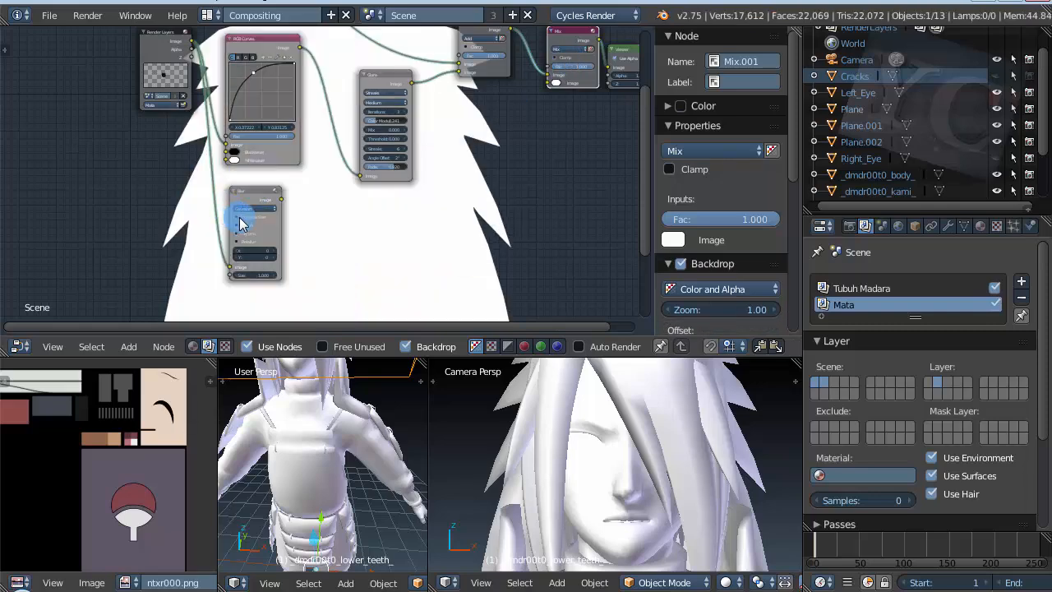
# Step: Connect the Blur node's Image output to the second Image input of the new Mix node
pyautogui.scroll(3, 242, 222)
pyautogui.scroll(-5, 253, 258)
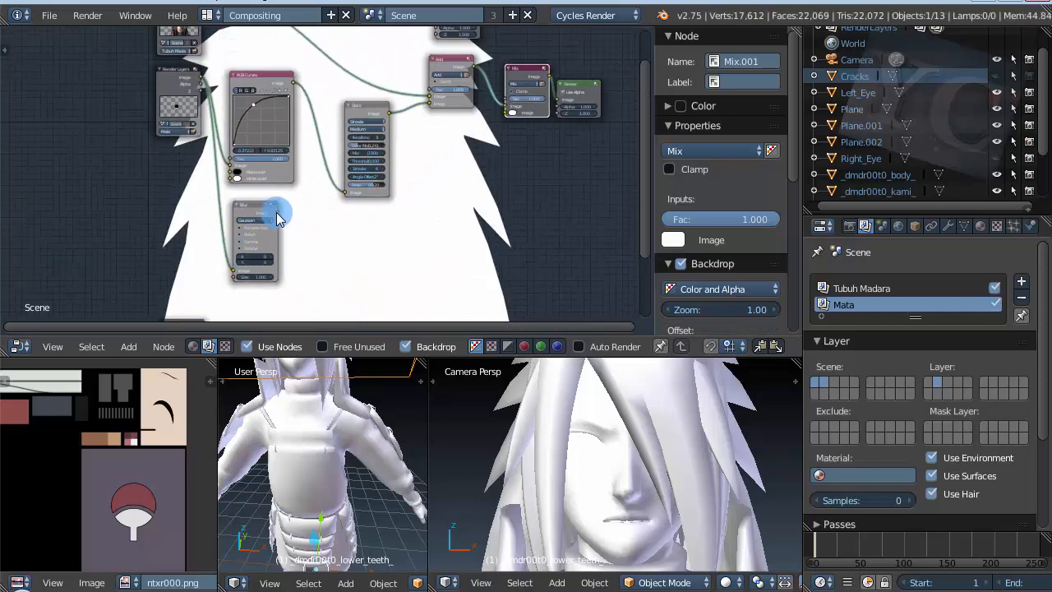
pyautogui.click(278, 218)
pyautogui.moveTo(277, 212); pyautogui.dragTo(507, 117)
pyautogui.scroll(2, 415, 184)
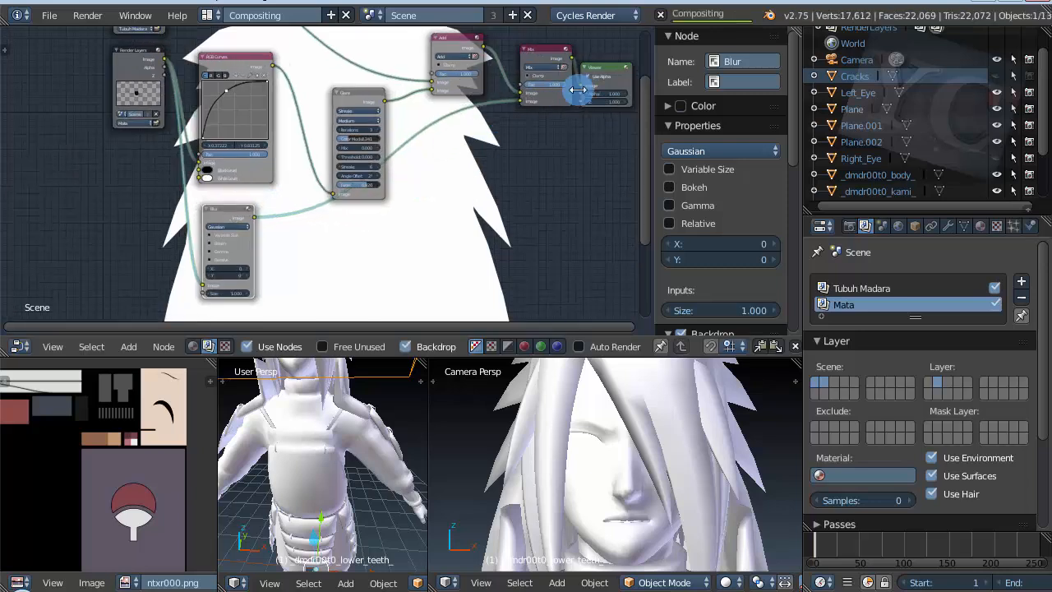
# Step: Shift the Viewer node clear of the new Mix node and set that Mix node's blend type to Screen
pyautogui.moveTo(600, 64); pyautogui.dragTo(618, 71)
pyautogui.scroll(10, 530, 66)
pyautogui.click(554, 72)
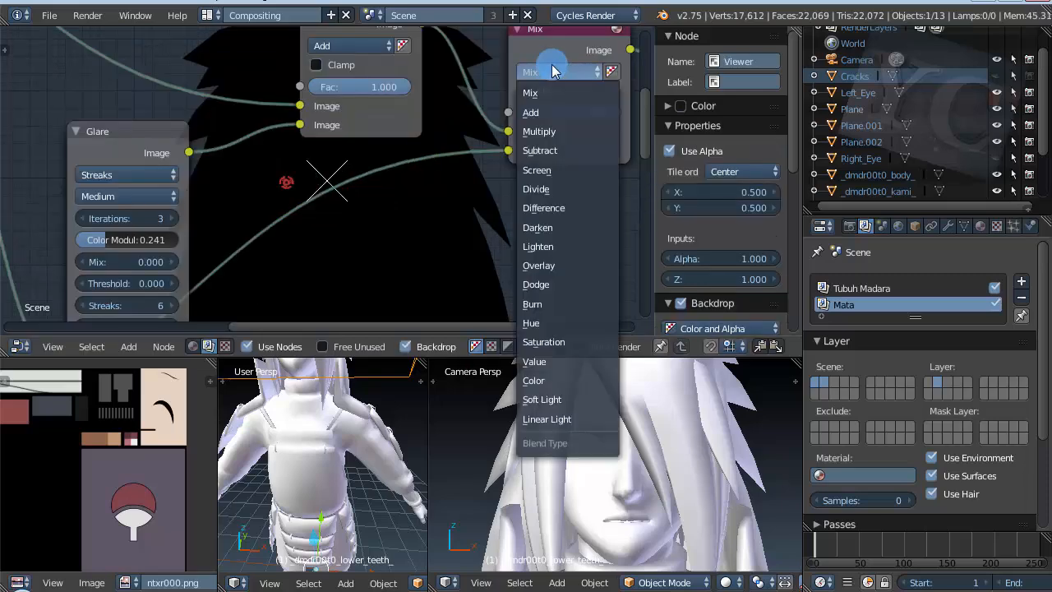
pyautogui.click(553, 170)
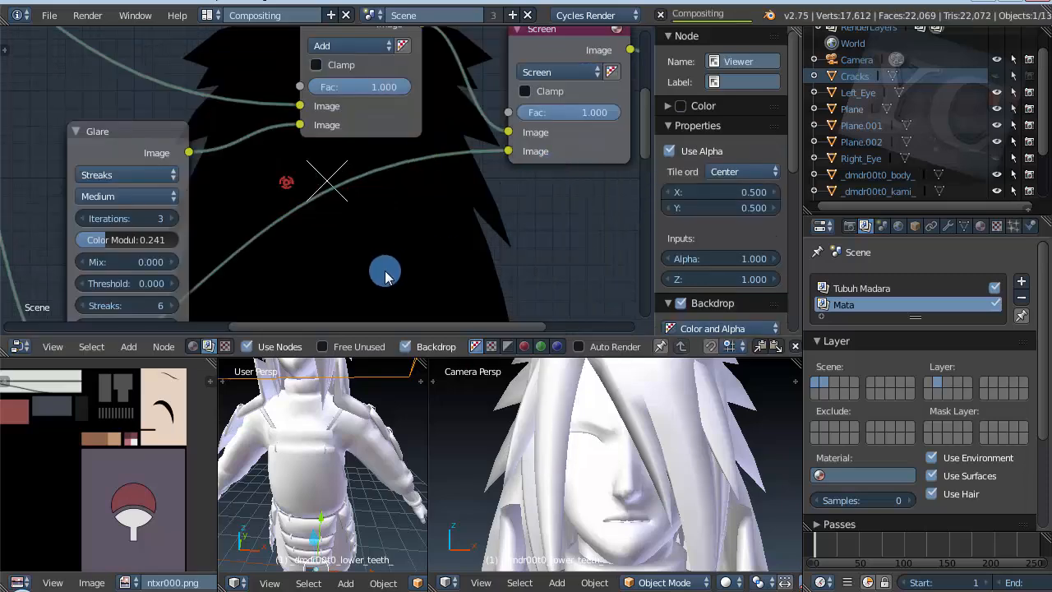
# Step: Change the Blur node's filter type to Fast Gaussian
pyautogui.scroll(-9, 421, 218)
pyautogui.scroll(10, 174, 216)
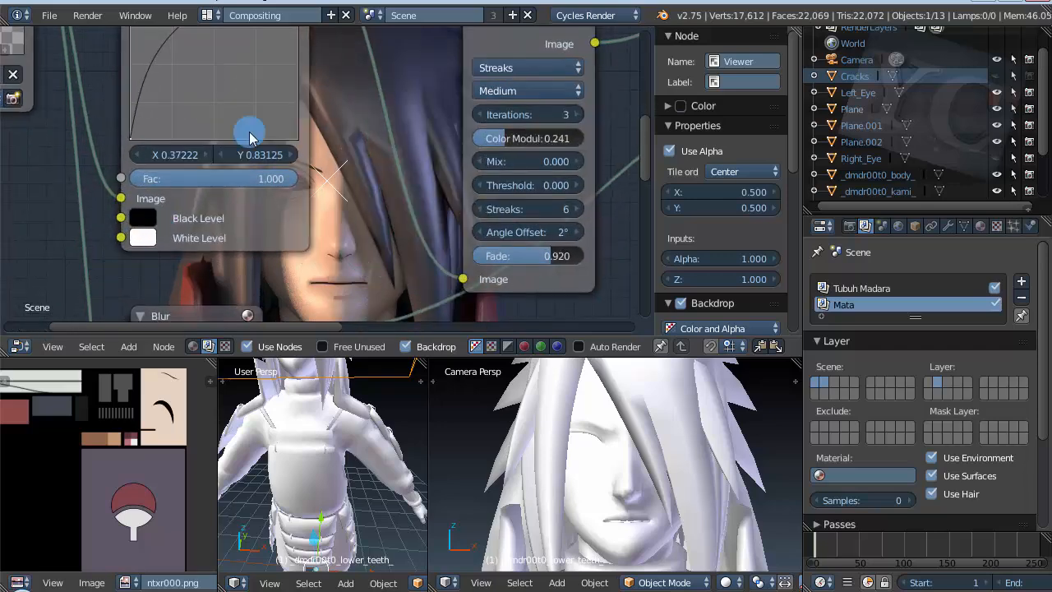
pyautogui.scroll(-8, 249, 133)
pyautogui.scroll(9, 188, 301)
pyautogui.scroll(-6, 258, 198)
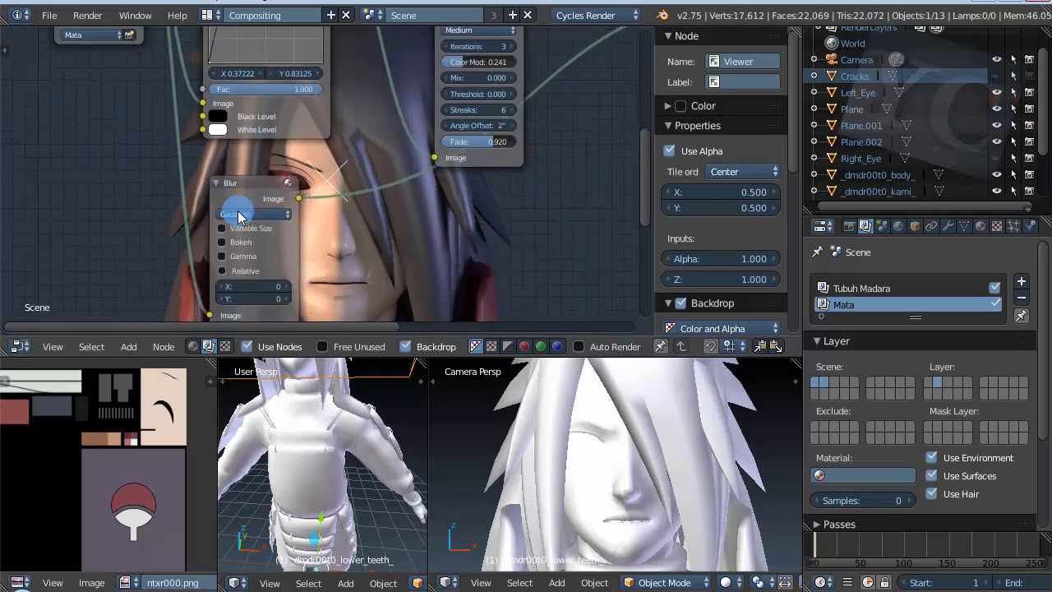
pyautogui.click(238, 216)
pyautogui.click(250, 215)
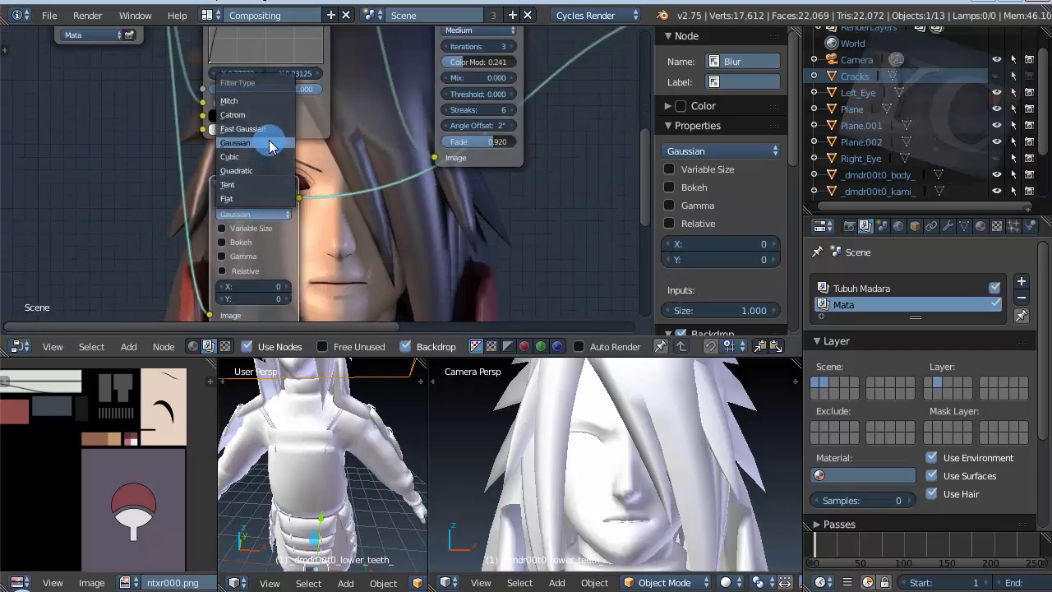
pyautogui.click(246, 129)
pyautogui.scroll(3, 217, 263)
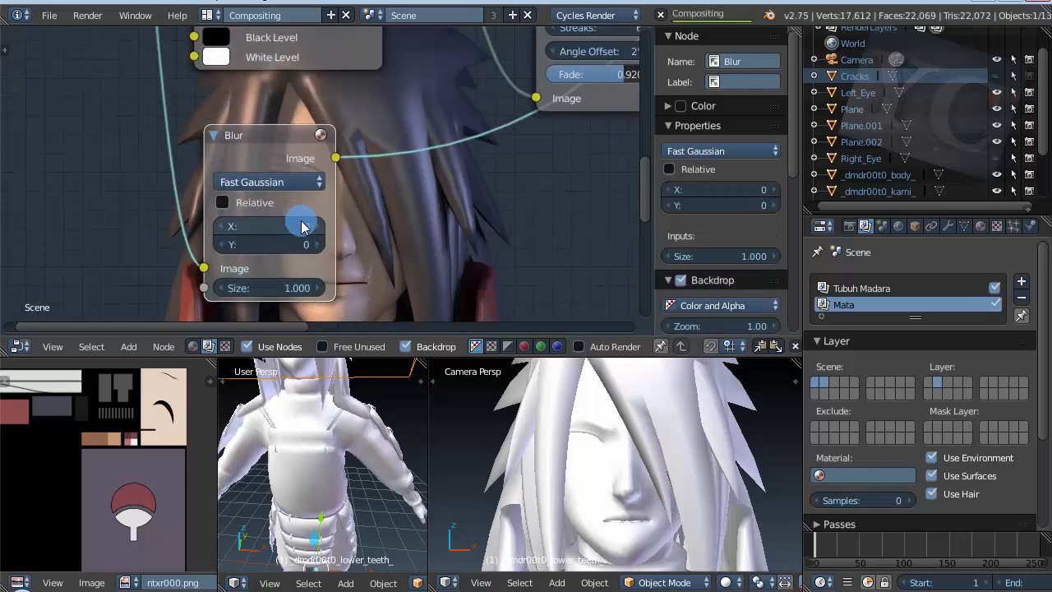
# Step: Set the Blur node's X and Y blur sizes to 6 each
pyautogui.scroll(4, 479, 172)
pyautogui.scroll(-6, 536, 237)
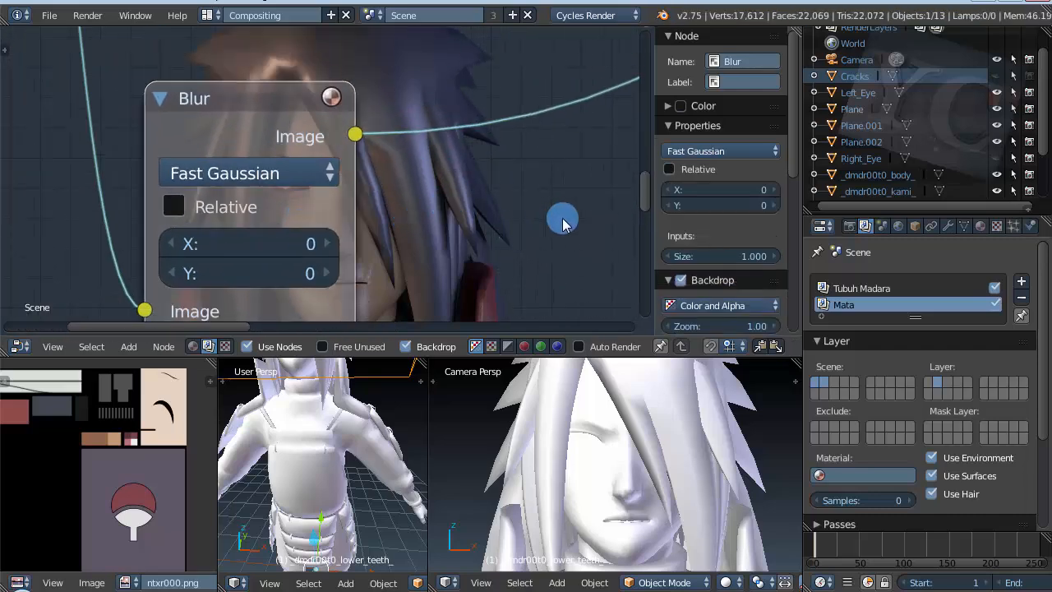
pyautogui.scroll(4, 332, 217)
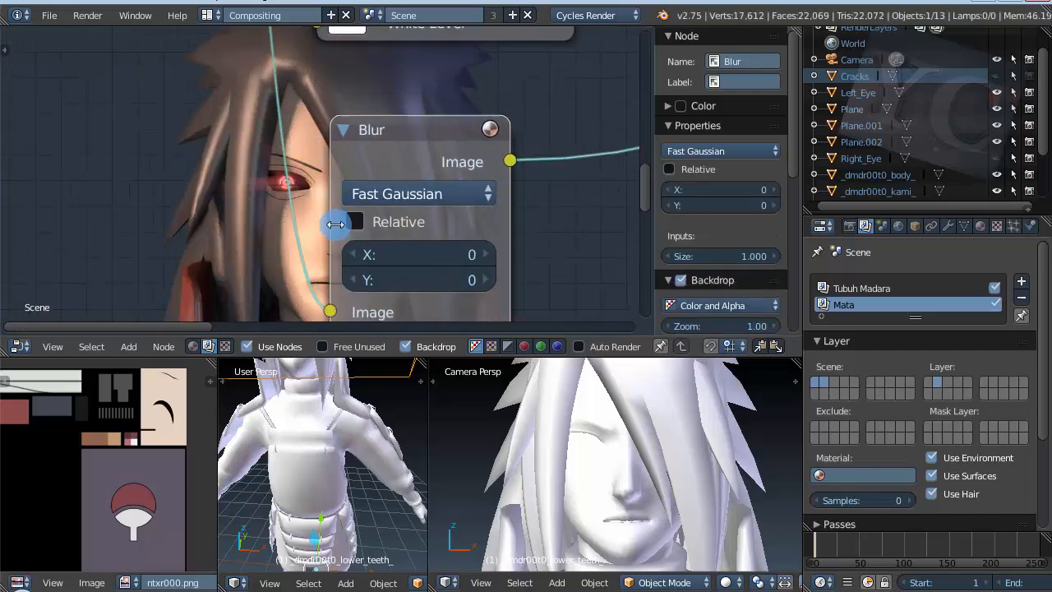
pyautogui.click(513, 261)
pyautogui.click(515, 260)
pyautogui.click(515, 260)
pyautogui.click(515, 260)
pyautogui.click(516, 259)
pyautogui.click(515, 260)
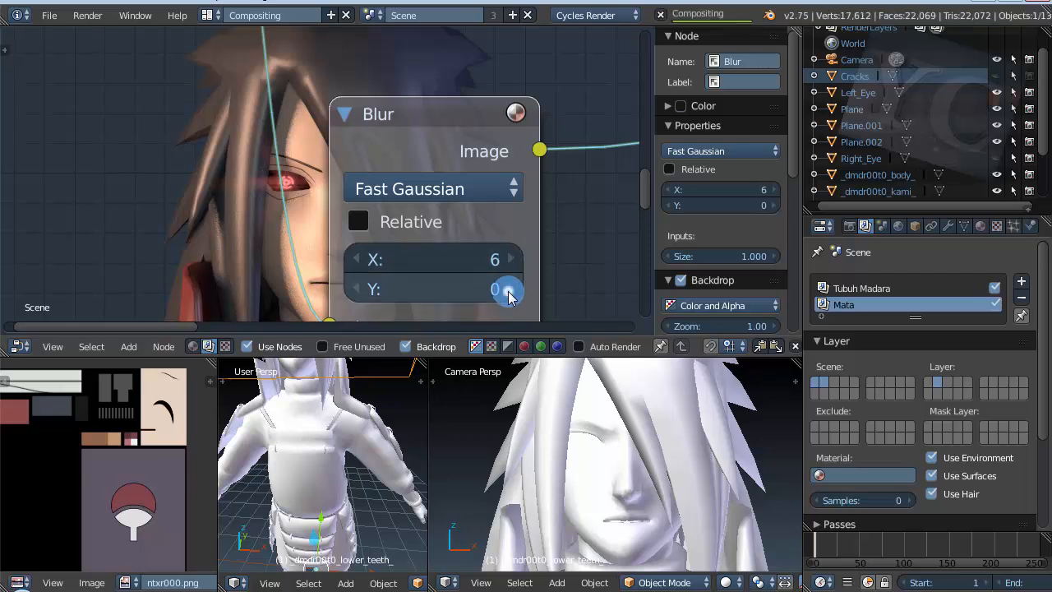
pyautogui.click(509, 289)
pyautogui.click(509, 289)
pyautogui.click(509, 289)
pyautogui.click(509, 289)
# Step: Check the blurred eye glow in the backdrop and move the Blur node between the RGB Curves and Glare nodes
pyautogui.scroll(1, 244, 173)
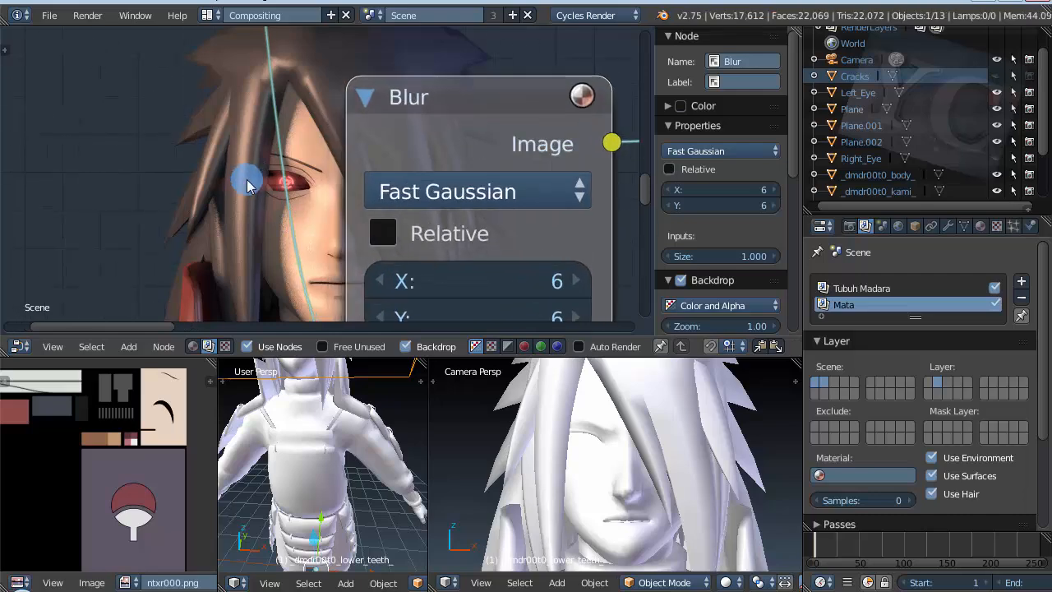
pyautogui.scroll(-2, 251, 185)
pyautogui.scroll(-5, 500, 223)
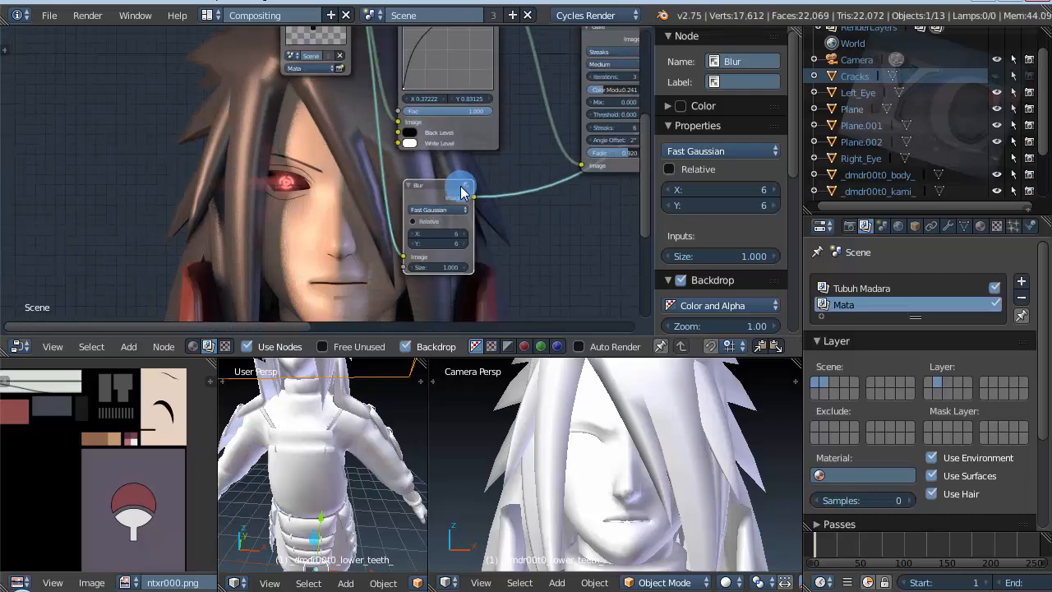
pyautogui.moveTo(457, 188); pyautogui.dragTo(526, 204)
pyautogui.scroll(-4, 336, 231)
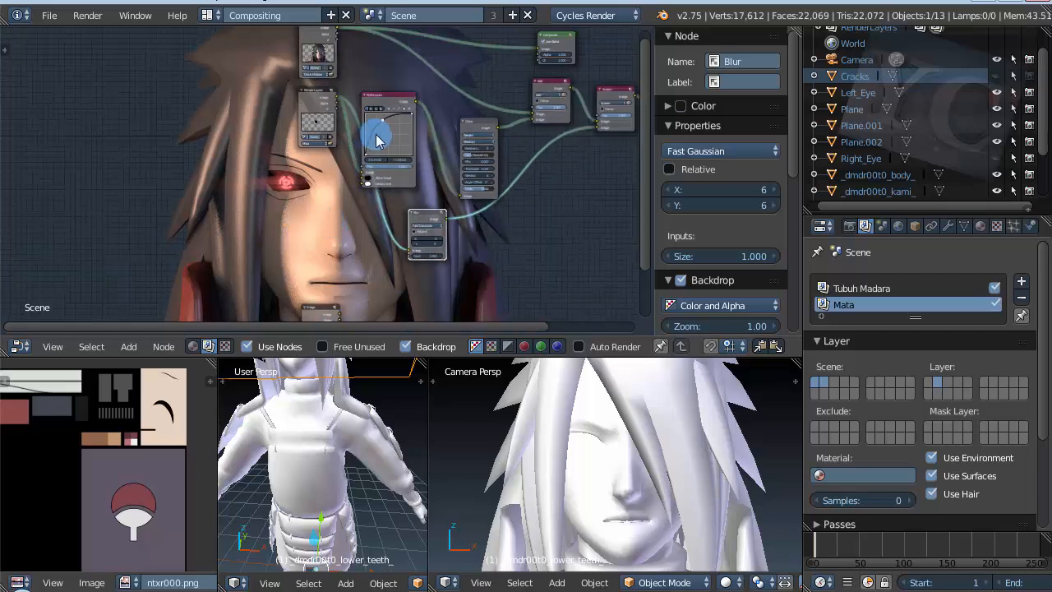
# Step: Try feeding the Blur node's Image input from the RGB Curves node's Image output
pyautogui.scroll(2, 376, 138)
pyautogui.moveTo(431, 94); pyautogui.dragTo(418, 300)
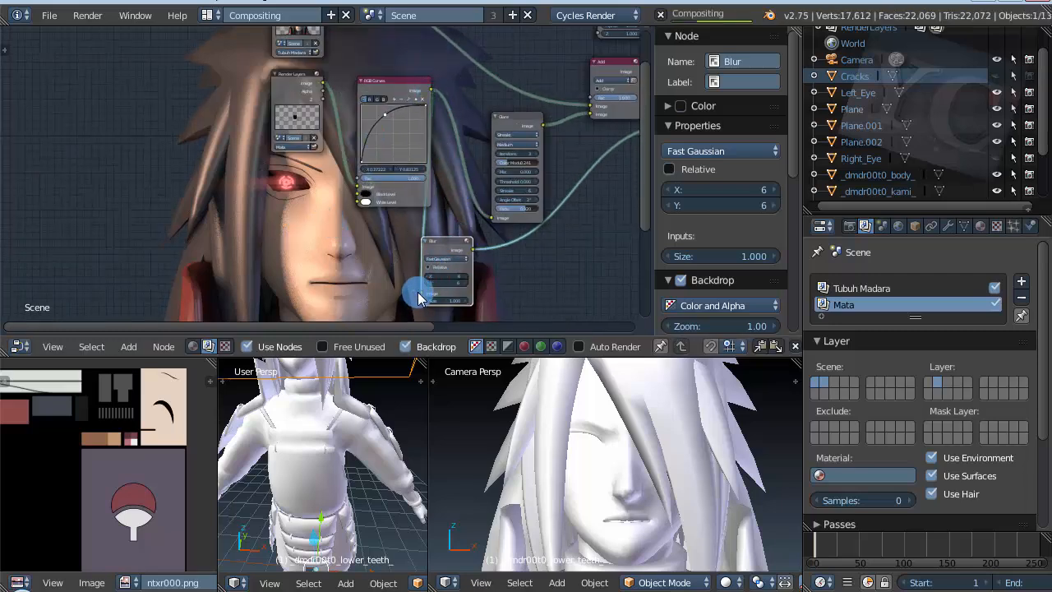
pyautogui.scroll(3, 288, 197)
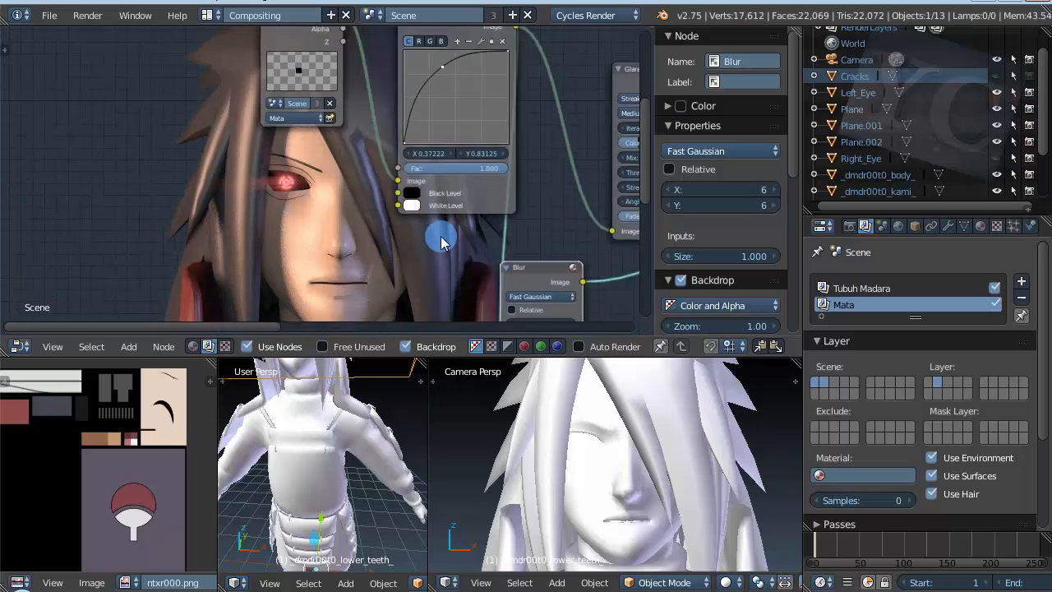
pyautogui.keyDown('ctrl'); pyautogui.moveTo(472, 240); pyautogui.dragTo(526, 229); pyautogui.keyUp('ctrl')
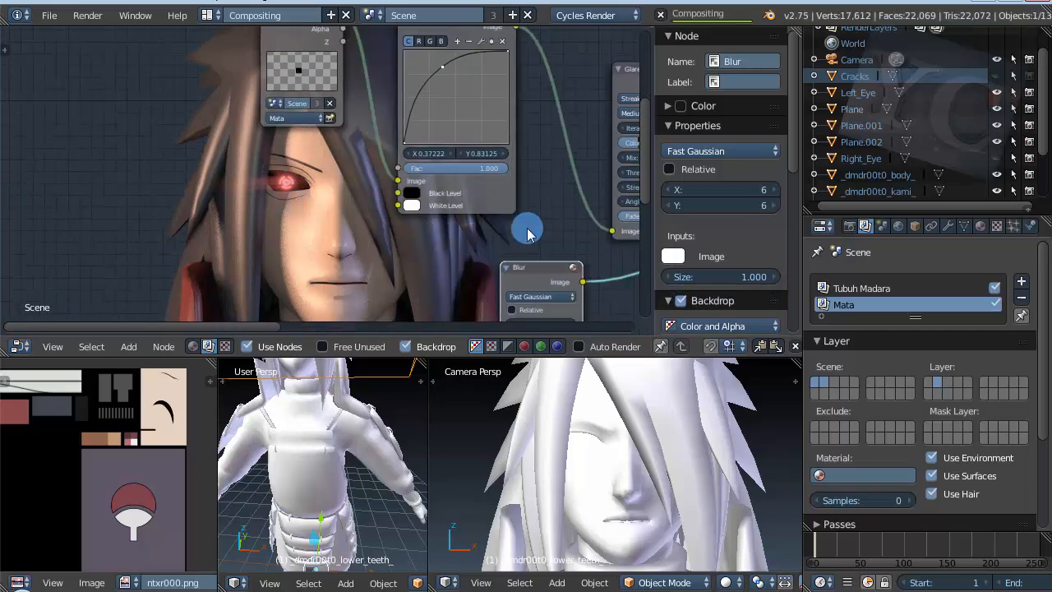
pyautogui.hotkey('ctrl', 'z')
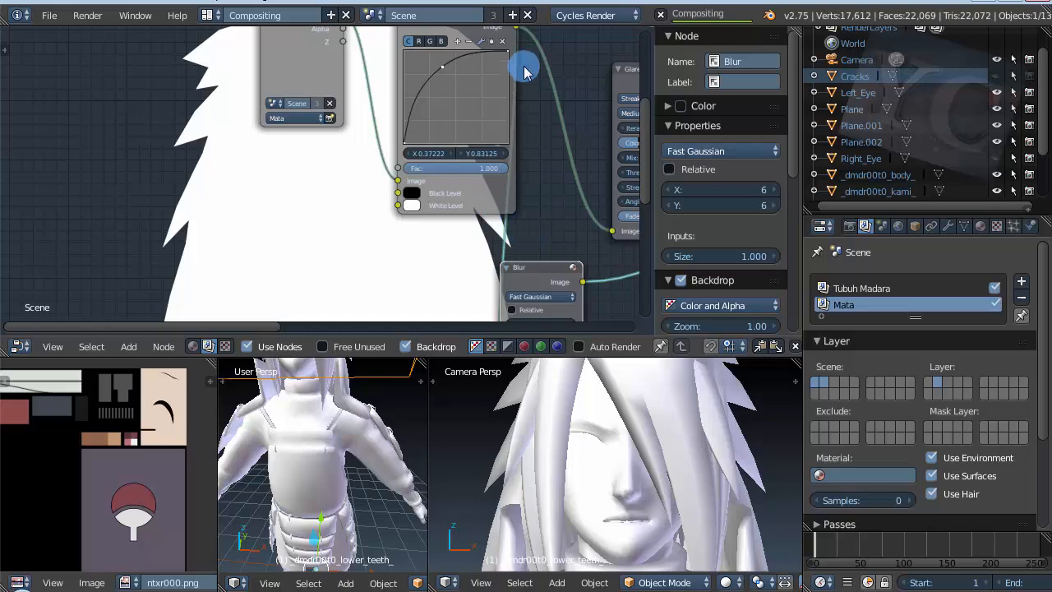
# Step: Detach the RGB Curves link from the Blur node and reconnect its Image input to the Mata render layer's Image output
pyautogui.scroll(-2, 492, 169)
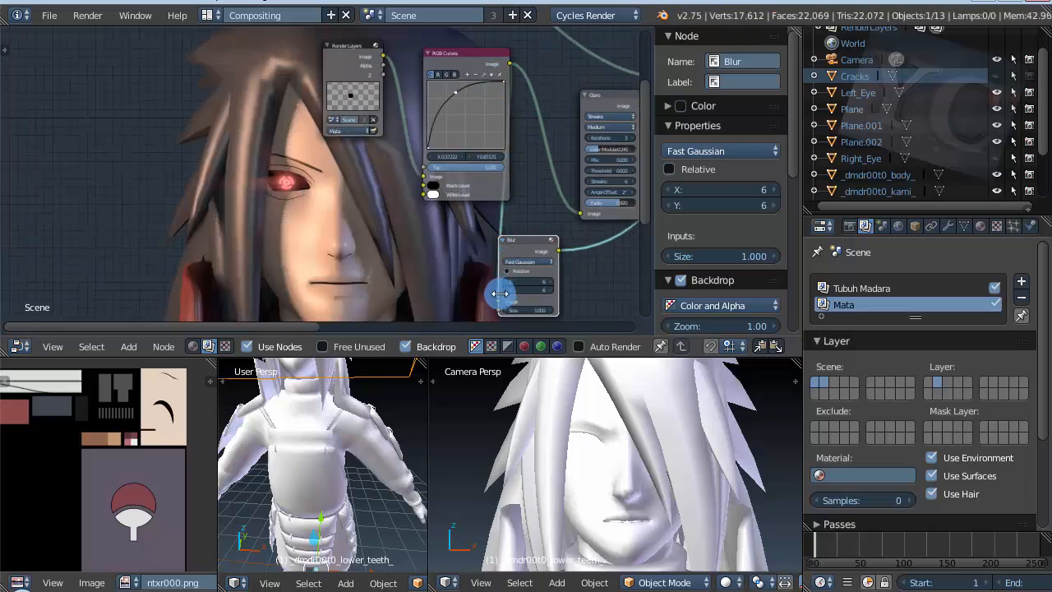
pyautogui.moveTo(497, 301); pyautogui.dragTo(521, 170)
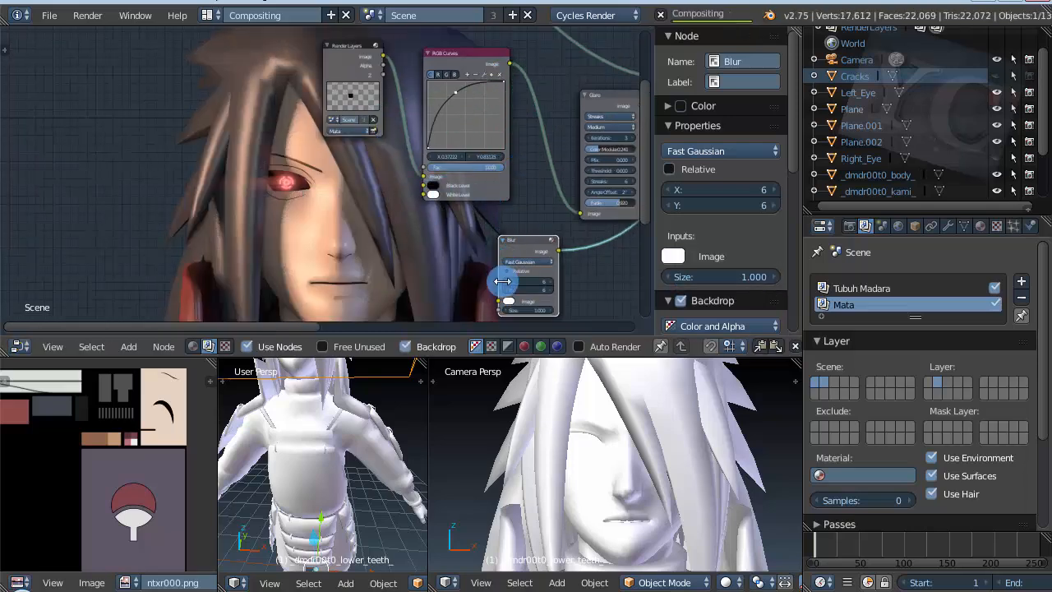
pyautogui.moveTo(499, 306); pyautogui.dragTo(383, 57)
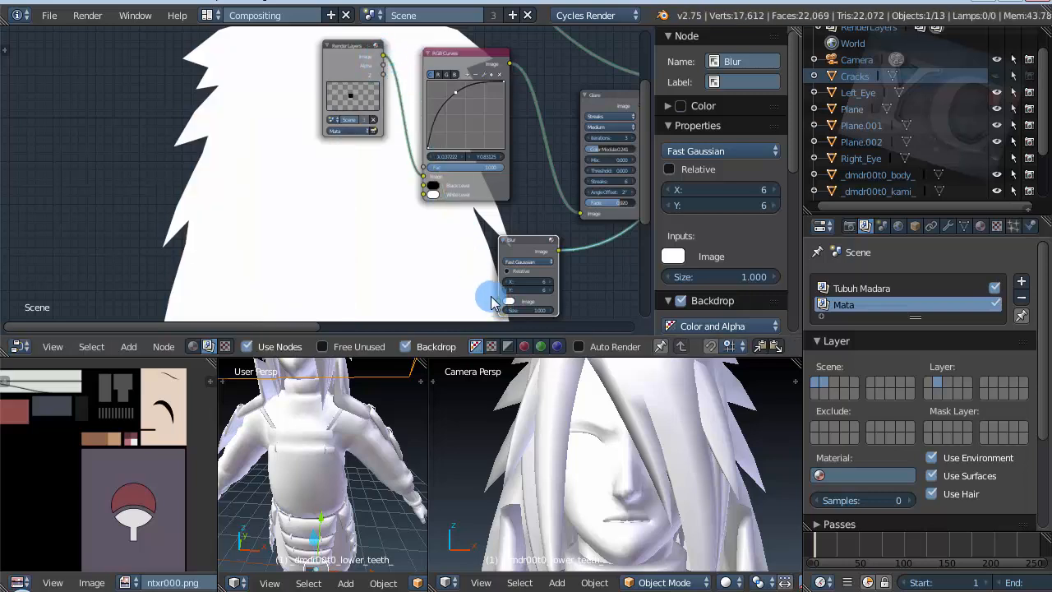
pyautogui.moveTo(496, 304); pyautogui.dragTo(388, 60)
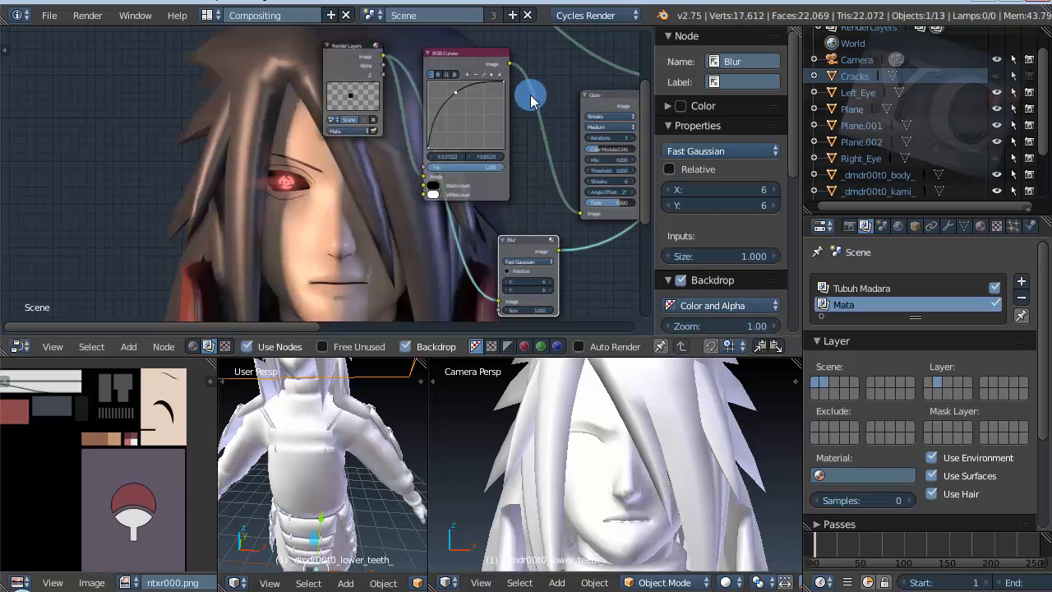
# Step: Connect the RGB Curves node's Image output to the Blur node's Image input
pyautogui.moveTo(509, 70); pyautogui.dragTo(499, 305)
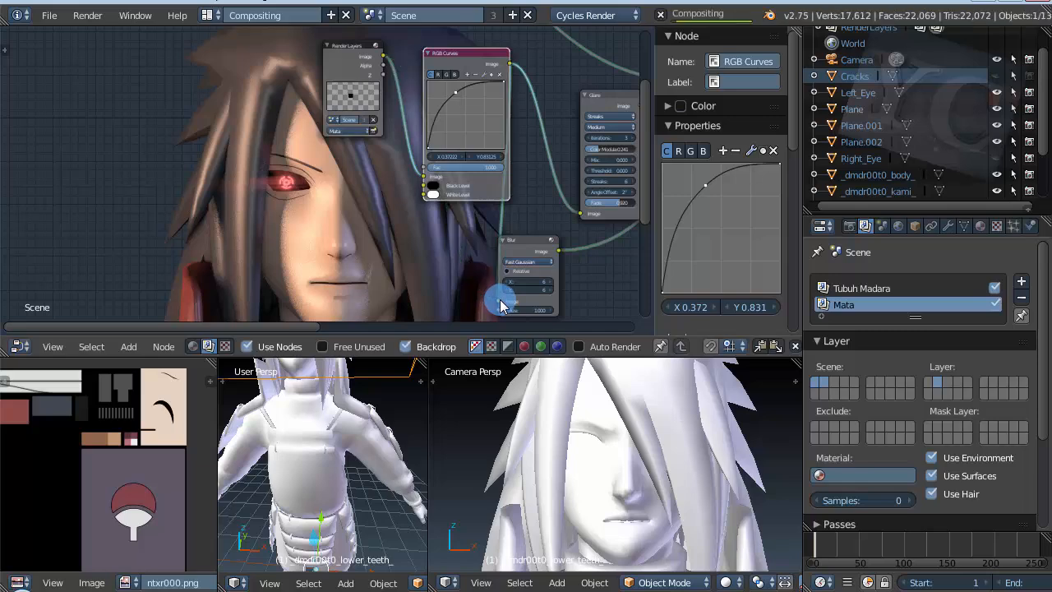
pyautogui.scroll(4, 280, 167)
pyautogui.scroll(-4, 198, 142)
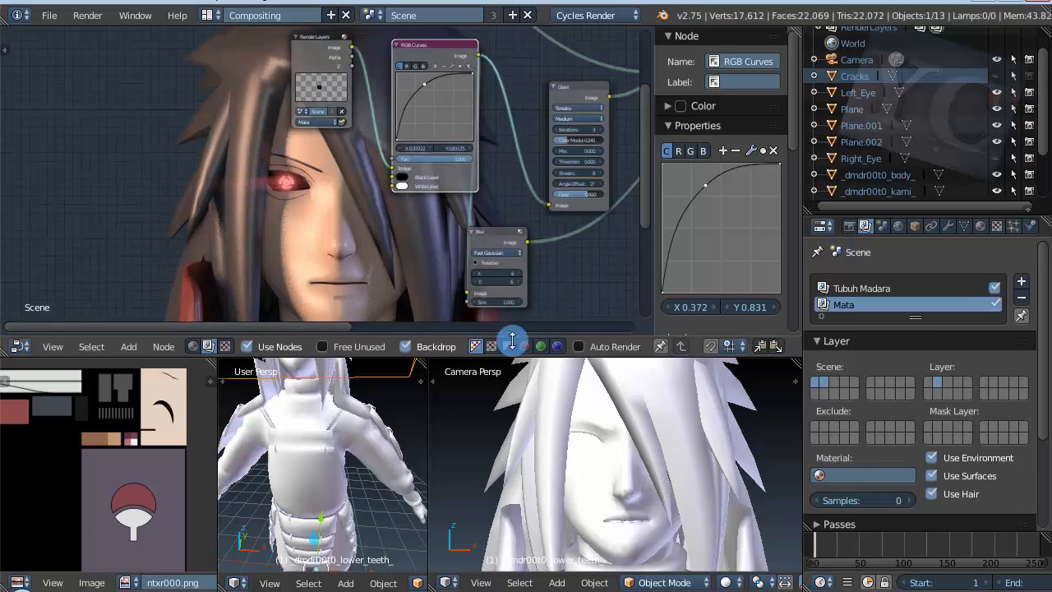
pyautogui.scroll(4, 536, 297)
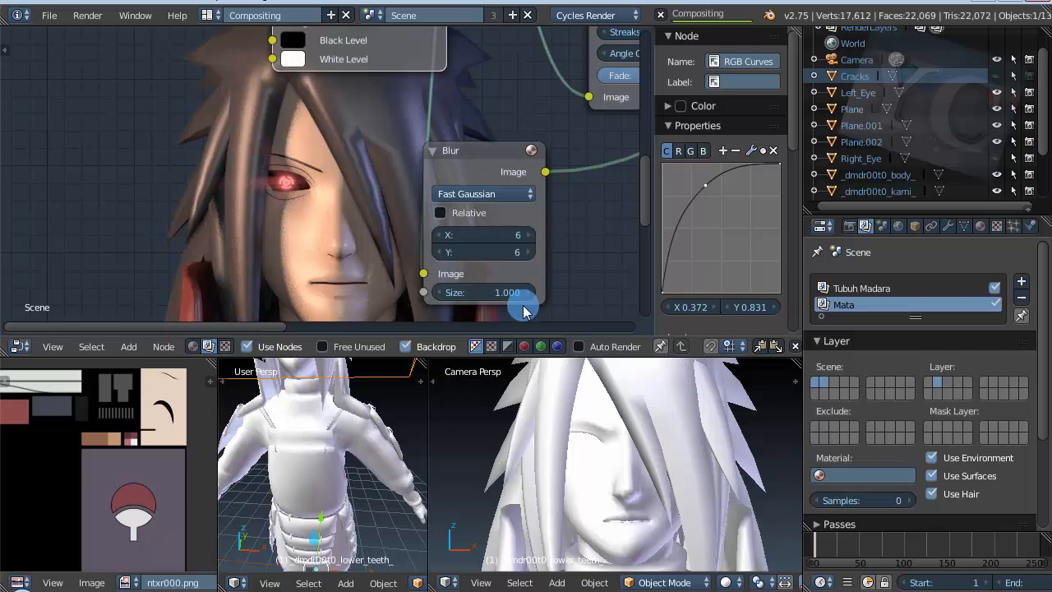
# Step: Set the Blur node's blur size to 25 in X and 14 in Y
pyautogui.click(503, 198)
pyautogui.click(503, 199)
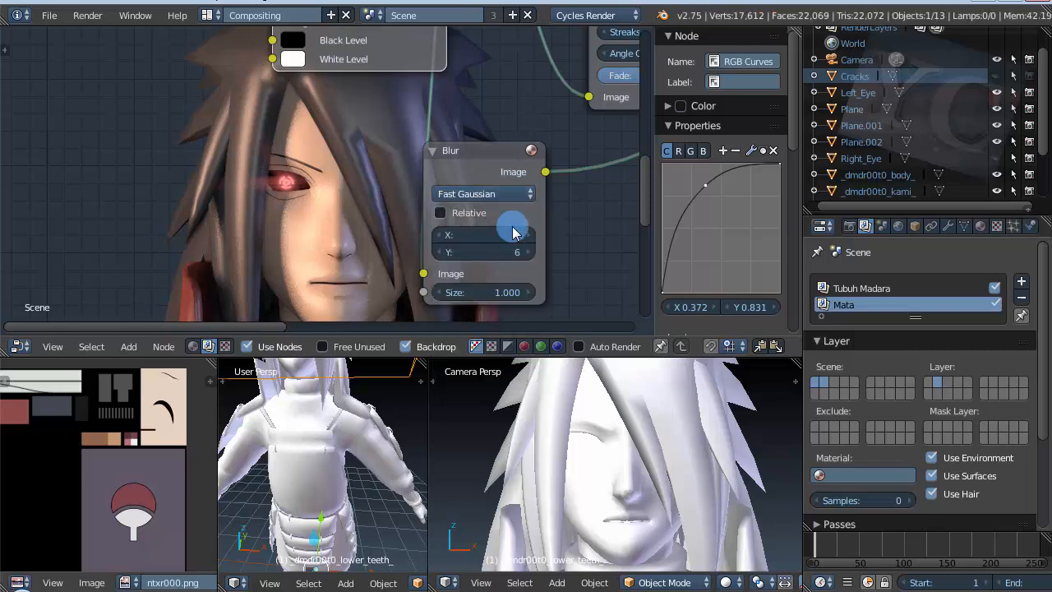
pyautogui.click(517, 237)
pyautogui.moveTo(518, 237)
pyautogui.mouseDown()
pyautogui.moveTo(539, 237)
pyautogui.moveTo(525, 249)
pyautogui.mouseUp()
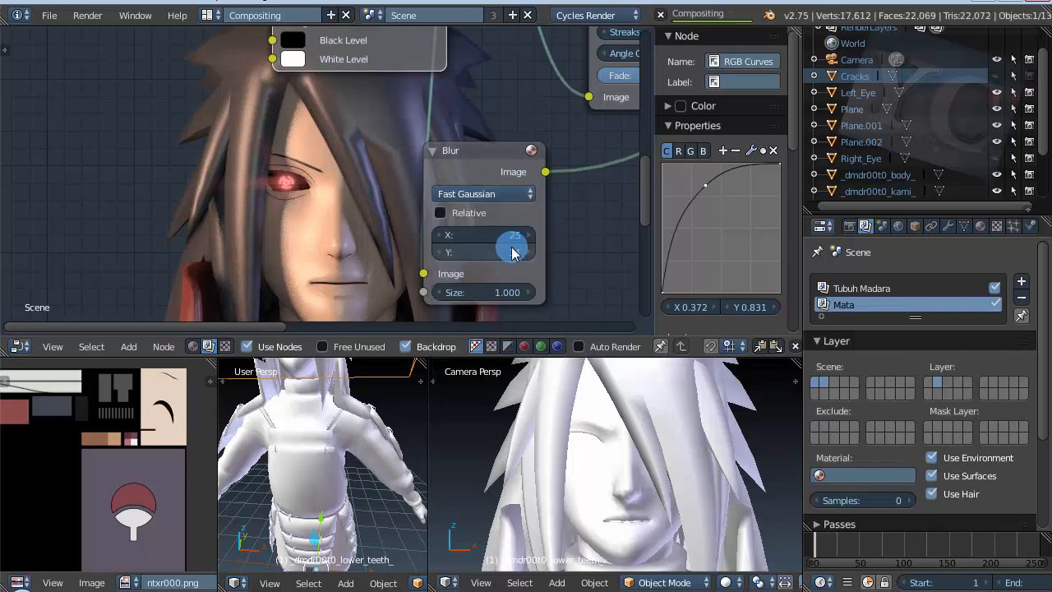
pyautogui.scroll(2, 374, 197)
pyautogui.scroll(-4, 253, 188)
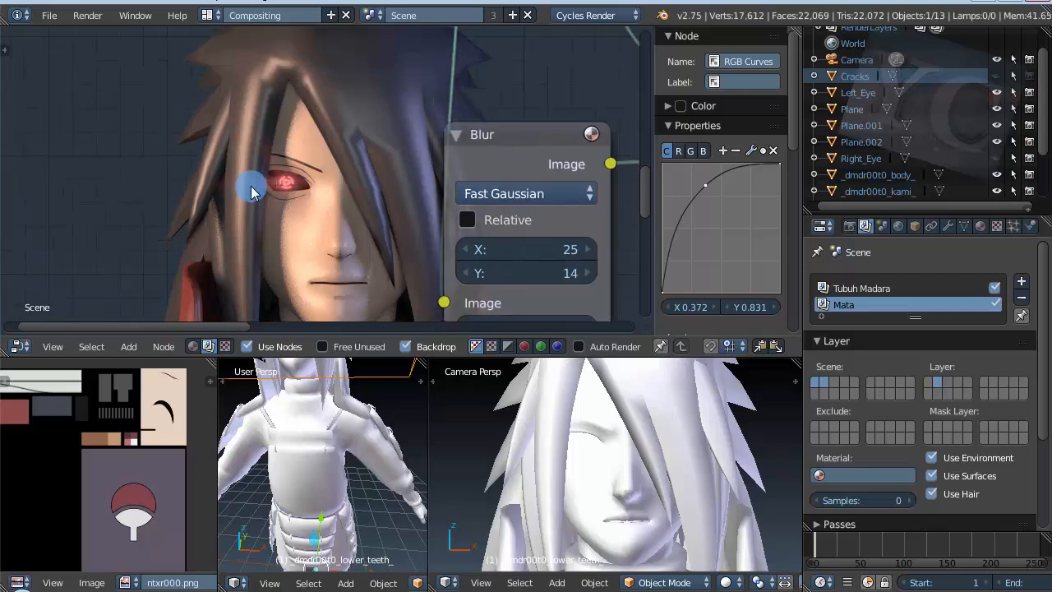
# Step: Add an Alpha Over node in the empty area below the Screen node
pyautogui.scroll(-6, 206, 213)
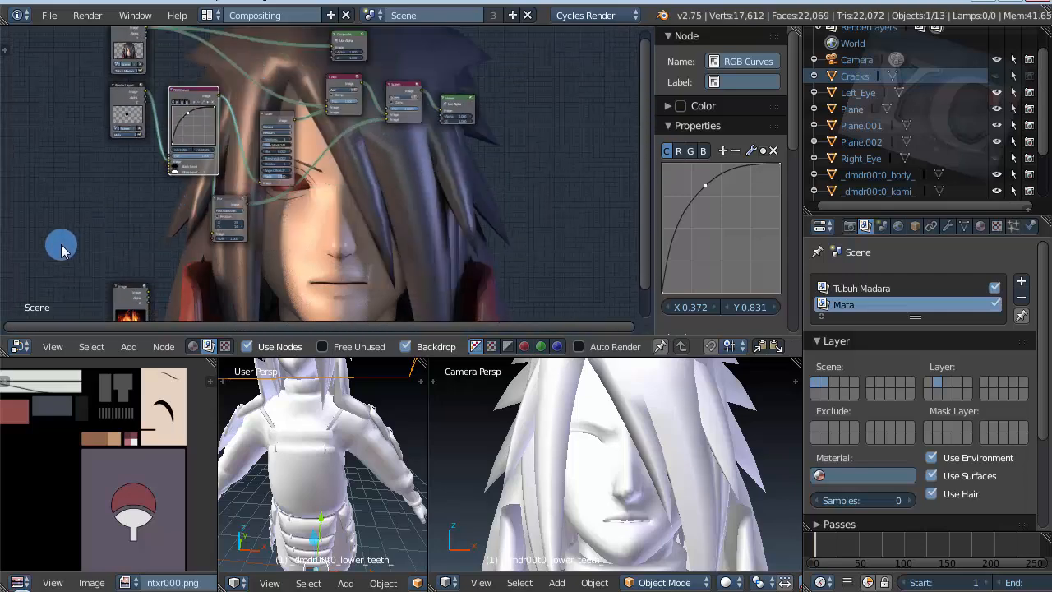
pyautogui.scroll(7, 242, 229)
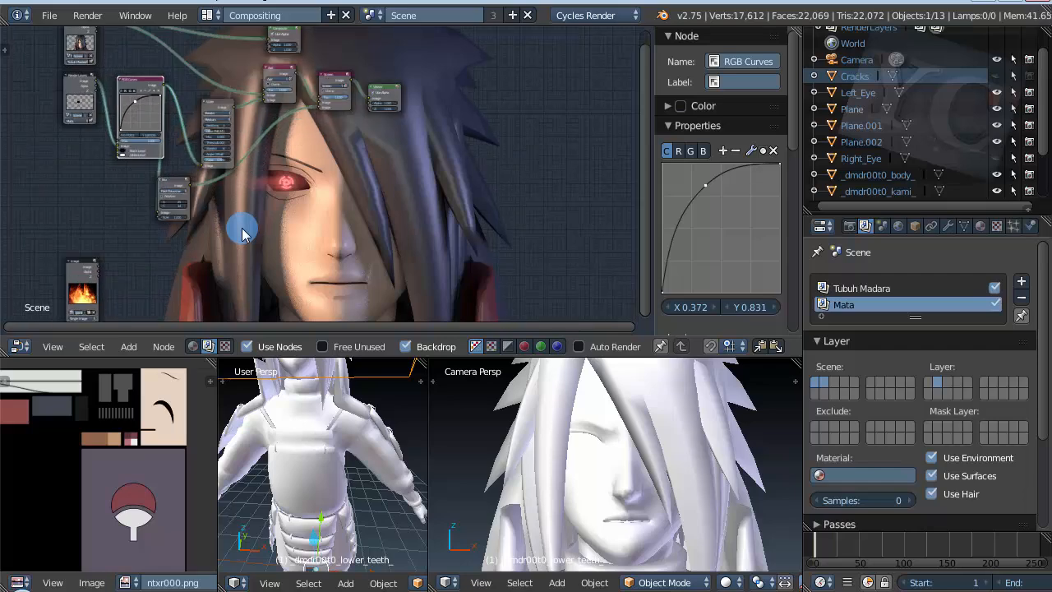
pyautogui.scroll(-4, 239, 232)
pyautogui.scroll(4, 237, 228)
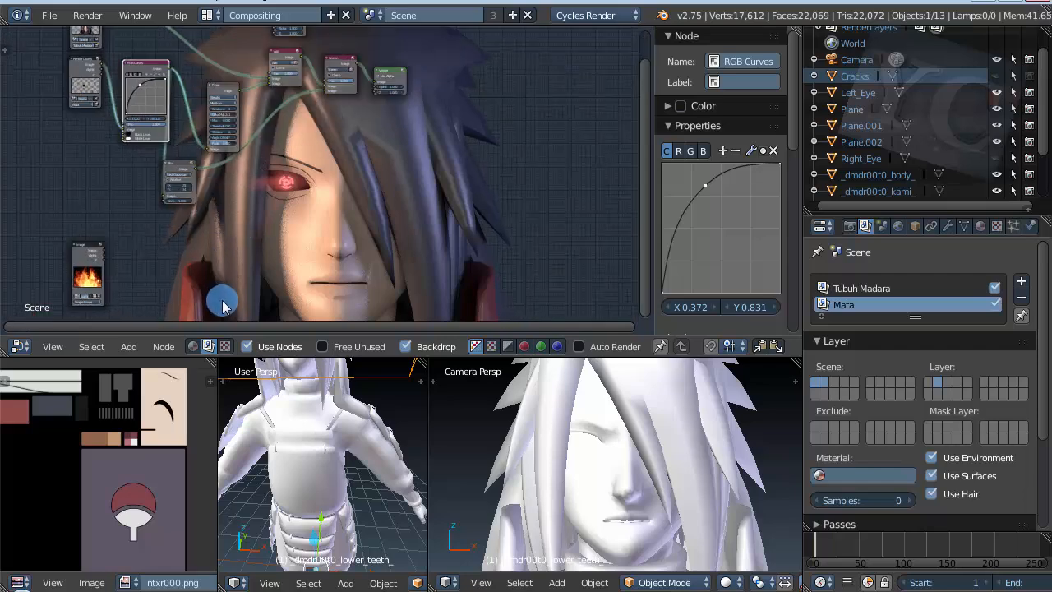
pyautogui.scroll(-1, 221, 295)
pyautogui.scroll(3, 266, 246)
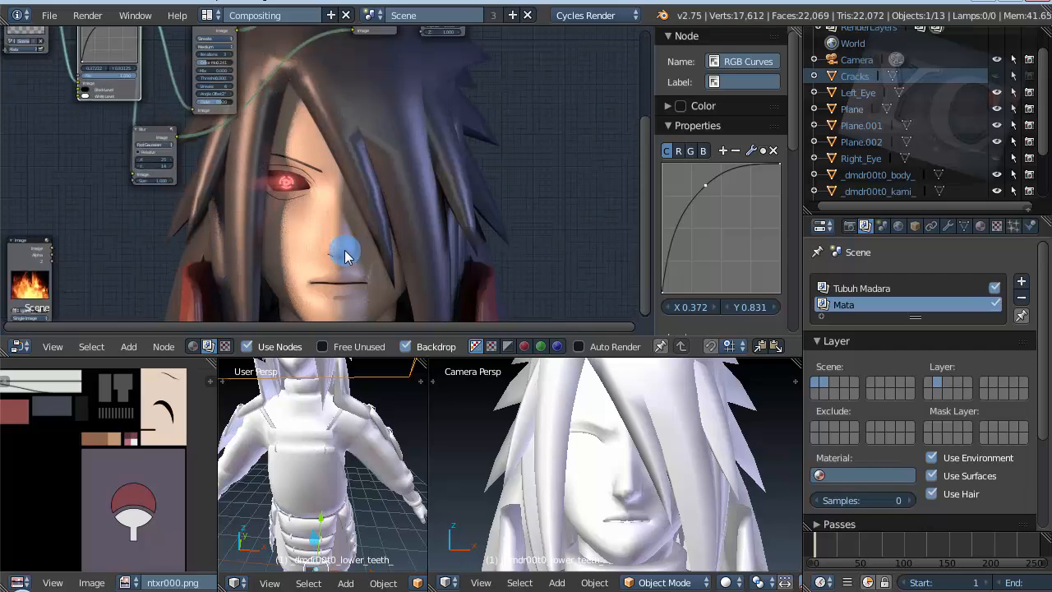
pyautogui.scroll(-3, 345, 253)
pyautogui.hotkey('shift', 'a')
pyautogui.click(281, 261)
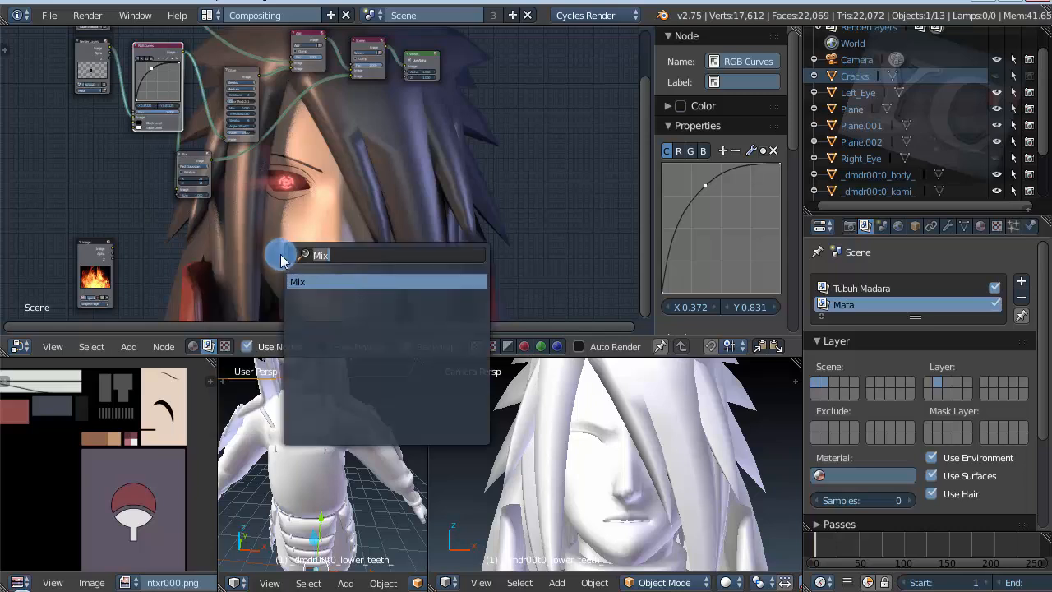
pyautogui.write('alp')
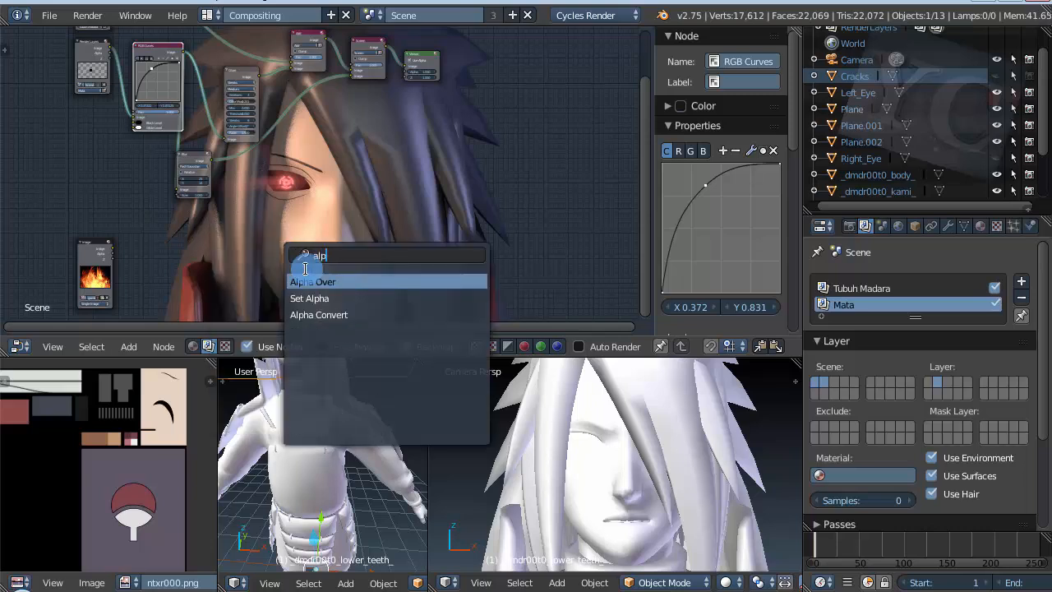
pyautogui.click(368, 280)
pyautogui.click(407, 199)
# Step: Move the fire Image node up beneath the Blur node and shift the Alpha Over node slightly
pyautogui.scroll(3, 355, 209)
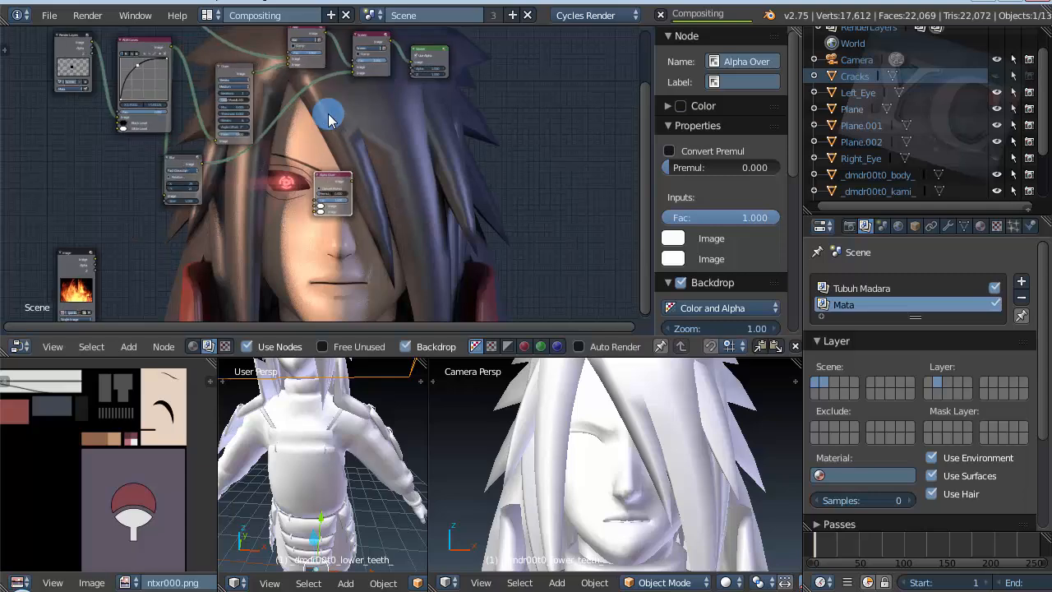
pyautogui.scroll(-2, 284, 237)
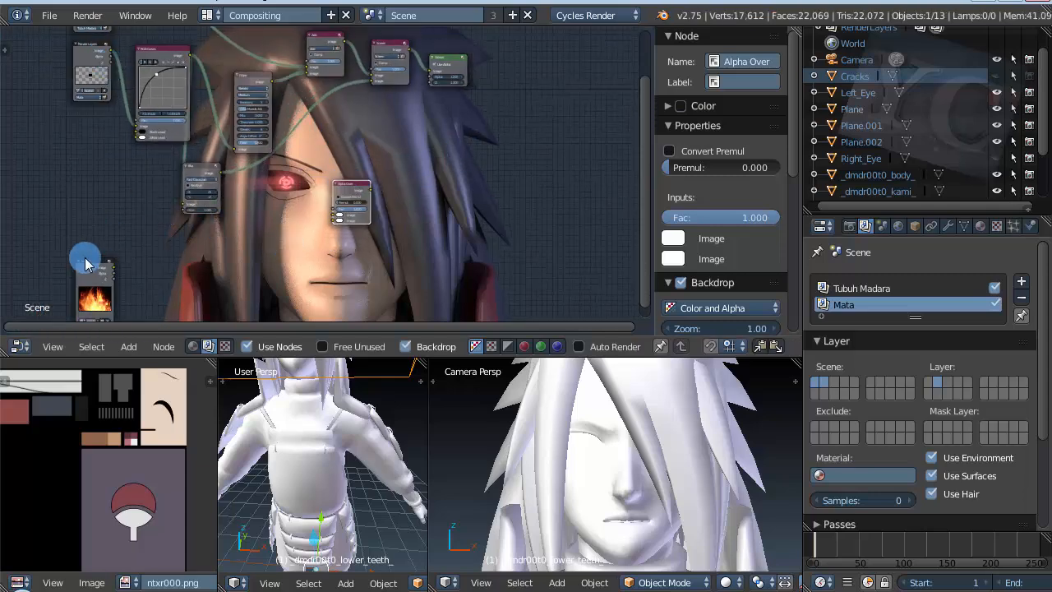
pyautogui.moveTo(86, 263); pyautogui.dragTo(206, 240)
pyautogui.moveTo(347, 187); pyautogui.dragTo(333, 180)
pyautogui.scroll(11, 333, 181)
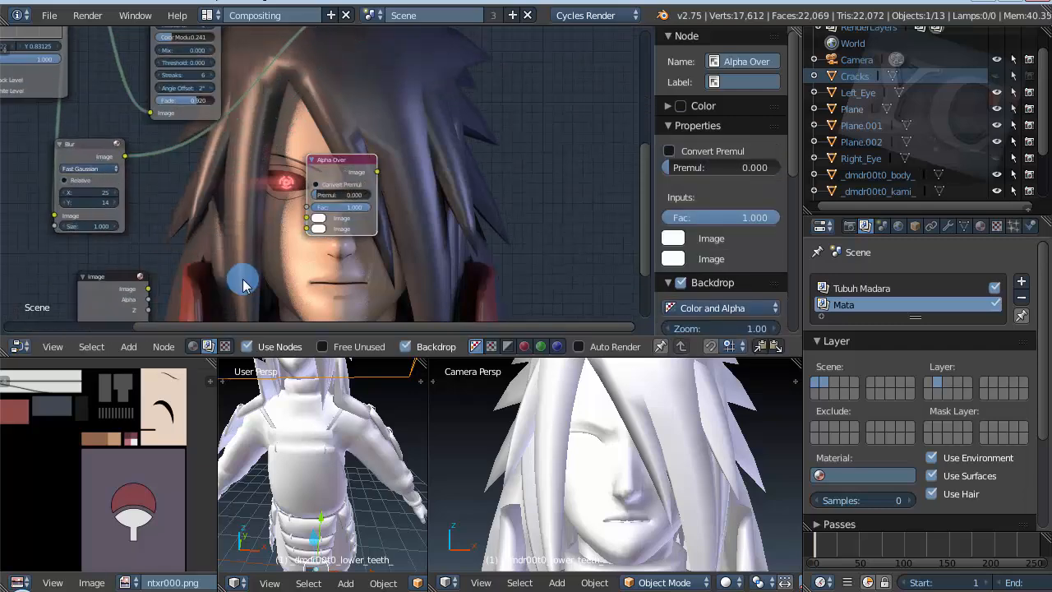
pyautogui.scroll(-6, 310, 170)
pyautogui.scroll(-6, 312, 206)
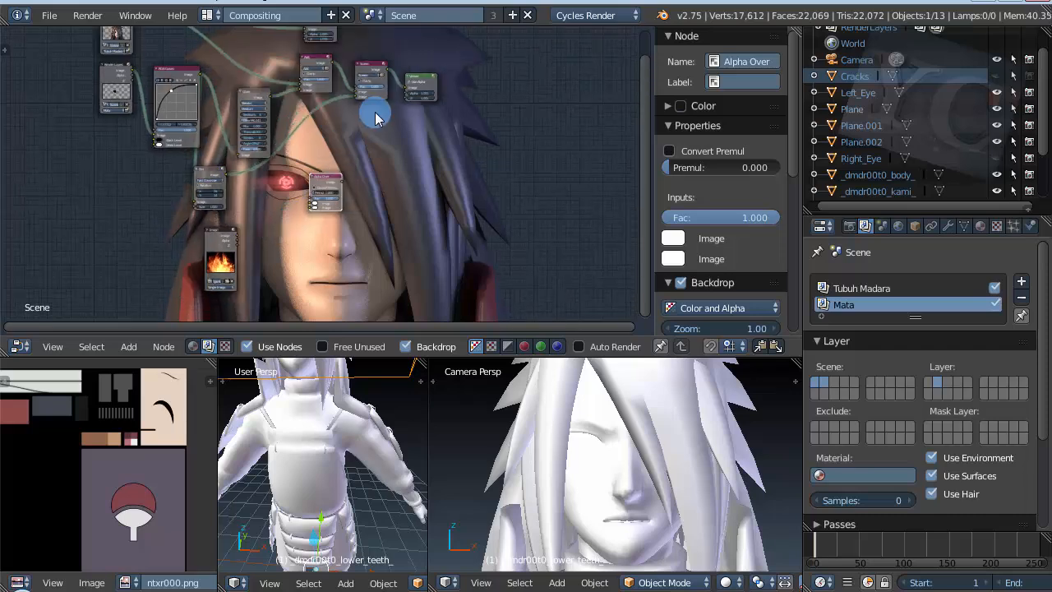
# Step: Move the Viewer node farther from the Screen node and place the Alpha Over node in the gap between them
pyautogui.moveTo(430, 66); pyautogui.dragTo(516, 87)
pyautogui.click(312, 195)
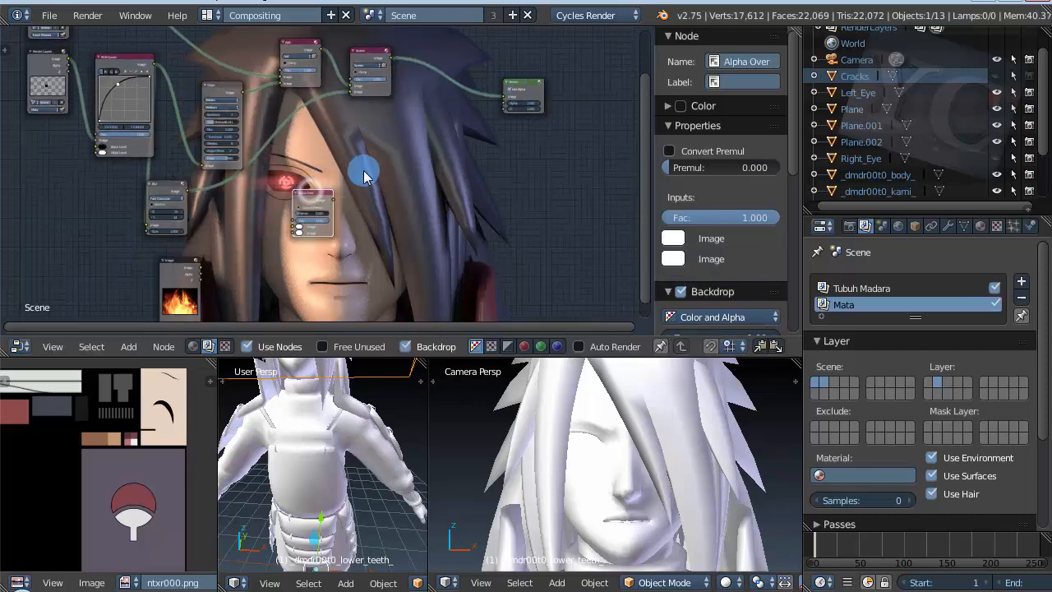
pyautogui.moveTo(312, 196); pyautogui.dragTo(415, 125)
pyautogui.scroll(3, 415, 126)
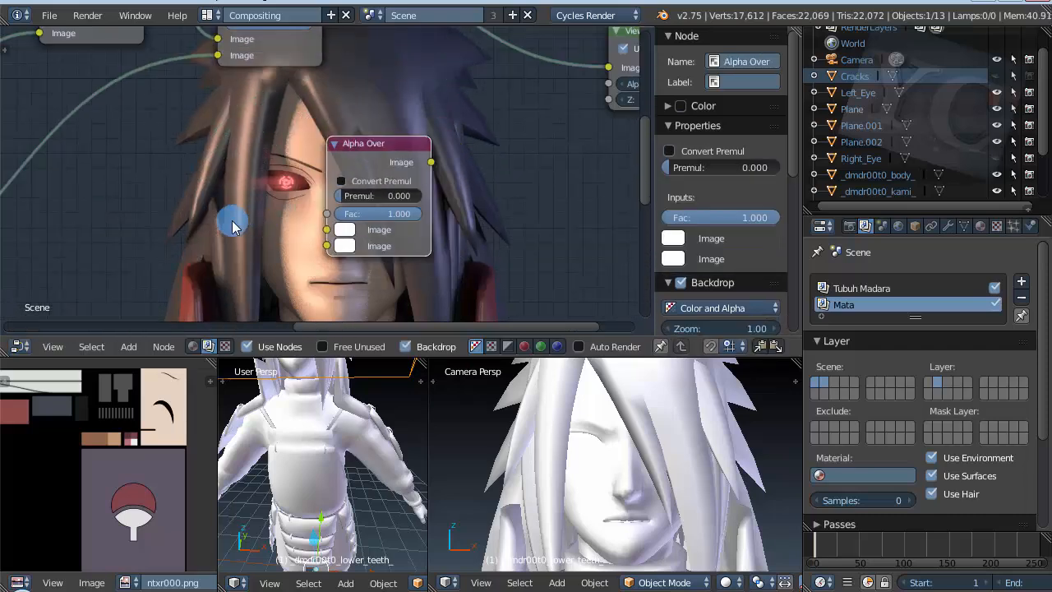
pyautogui.scroll(3, 447, 118)
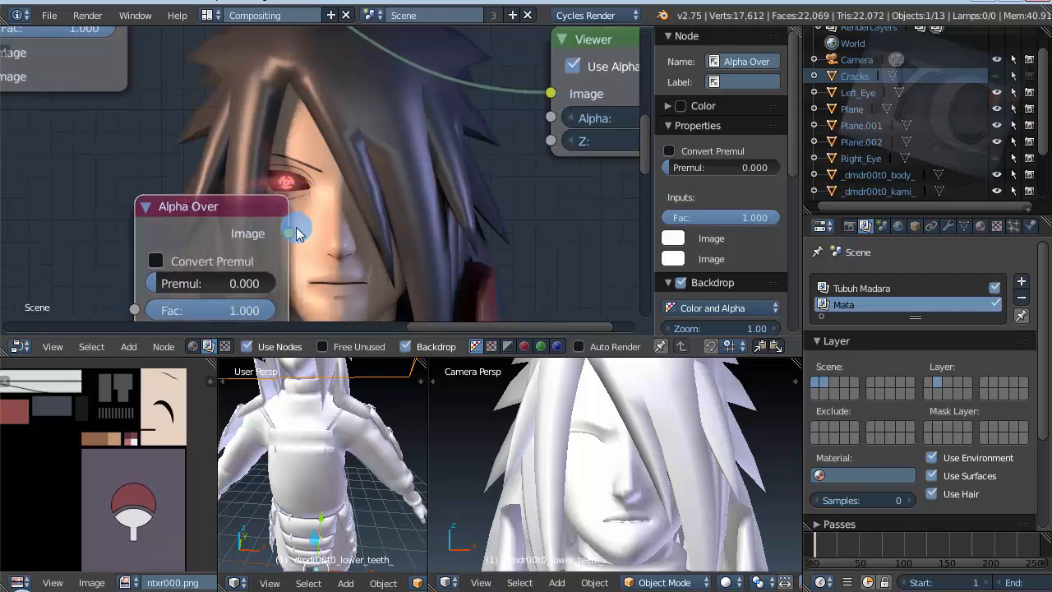
# Step: Connect the Alpha Over node's Image output to the Viewer's Image input and place the Alpha Over node beside the Viewer
pyautogui.moveTo(289, 232); pyautogui.dragTo(550, 94)
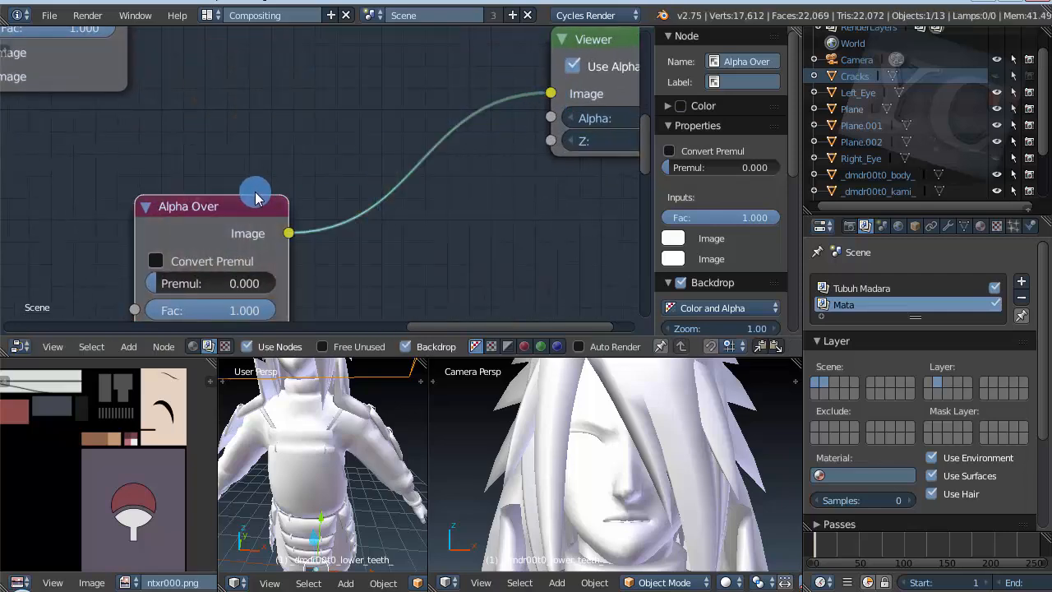
pyautogui.moveTo(254, 197); pyautogui.dragTo(481, 35)
pyautogui.scroll(-5, 276, 171)
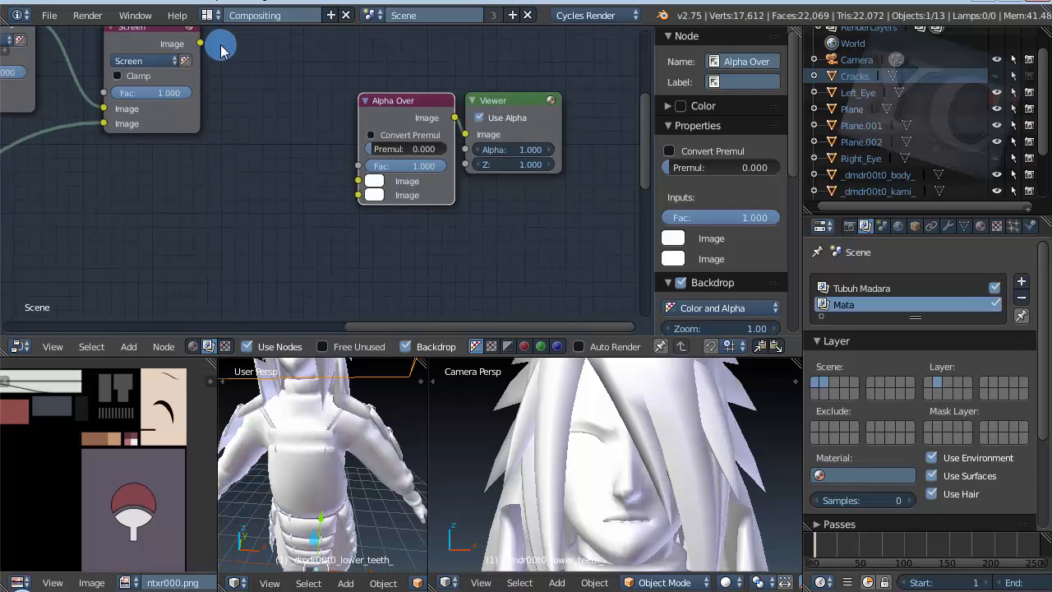
# Step: Feed the Screen node's output into the Alpha Over node's first Image input and the fire Image node's output into its second
pyautogui.moveTo(220, 49); pyautogui.dragTo(368, 184)
pyautogui.scroll(-2, 520, 115)
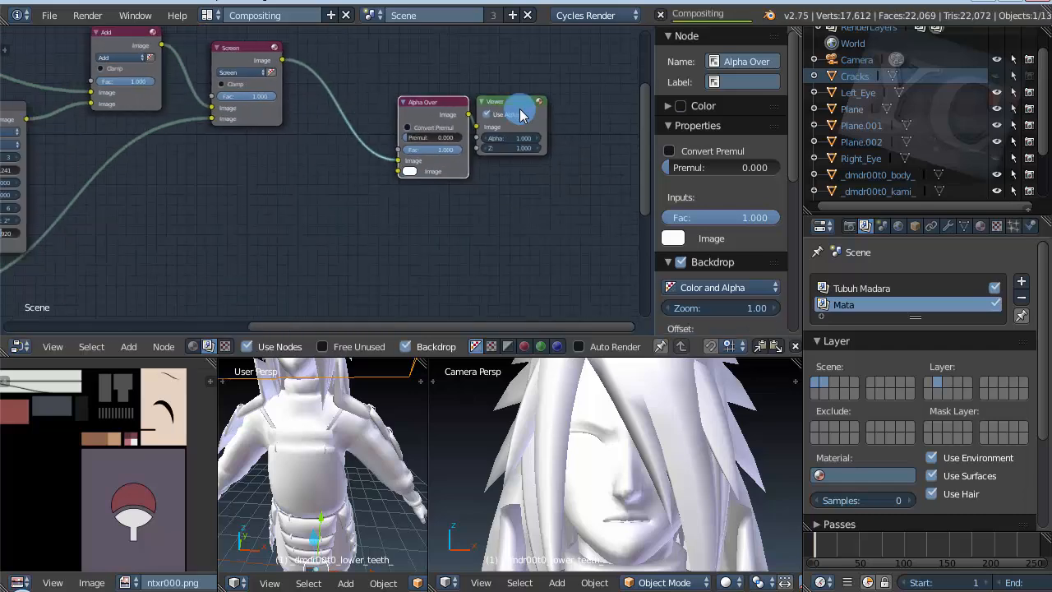
pyautogui.scroll(-4, 520, 115)
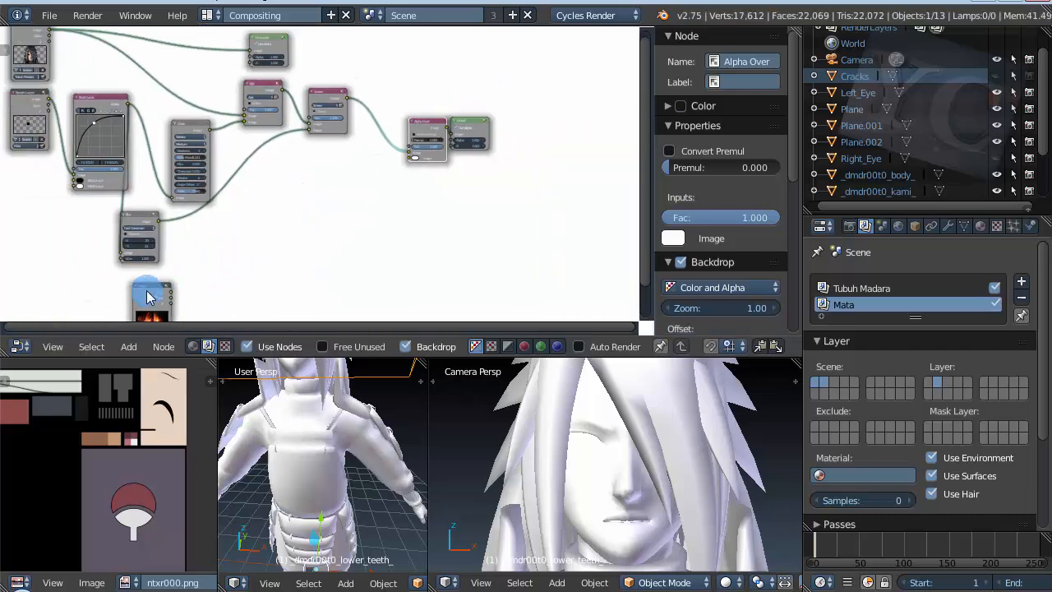
pyautogui.moveTo(148, 298); pyautogui.dragTo(428, 145)
pyautogui.scroll(4, 357, 179)
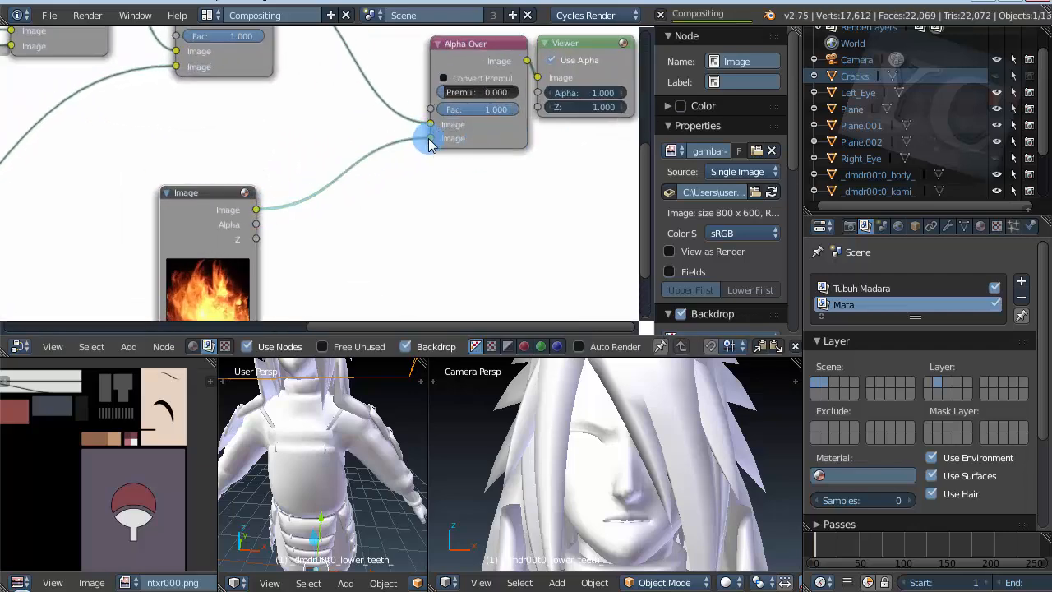
pyautogui.scroll(-3, 307, 164)
pyautogui.scroll(3, 448, 130)
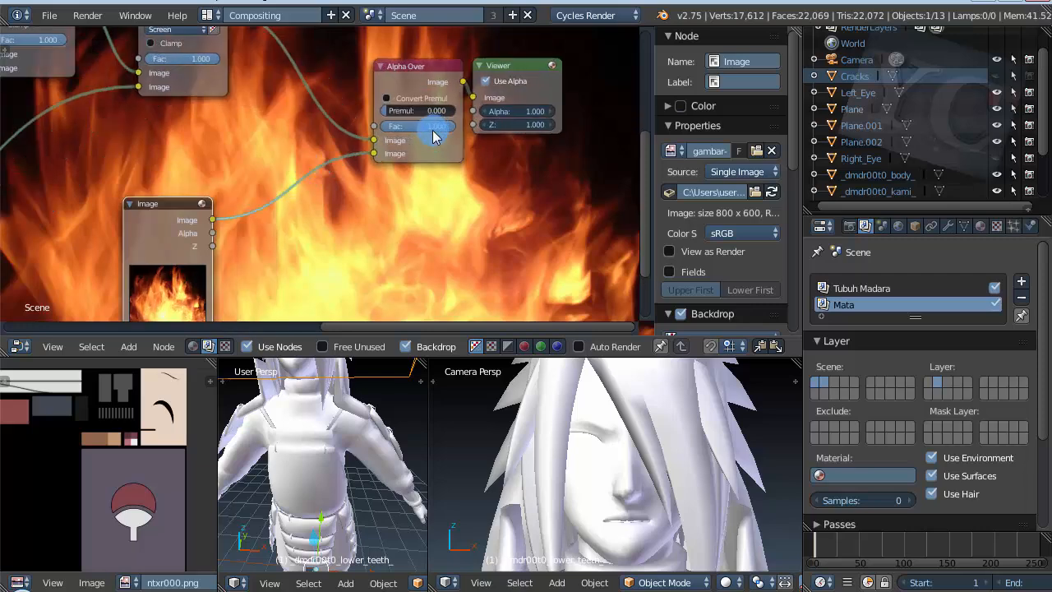
# Step: Swap the Alpha Over node's two Image inputs so the fire feeds the first and the Screen result feeds the second
pyautogui.moveTo(369, 147); pyautogui.dragTo(369, 155)
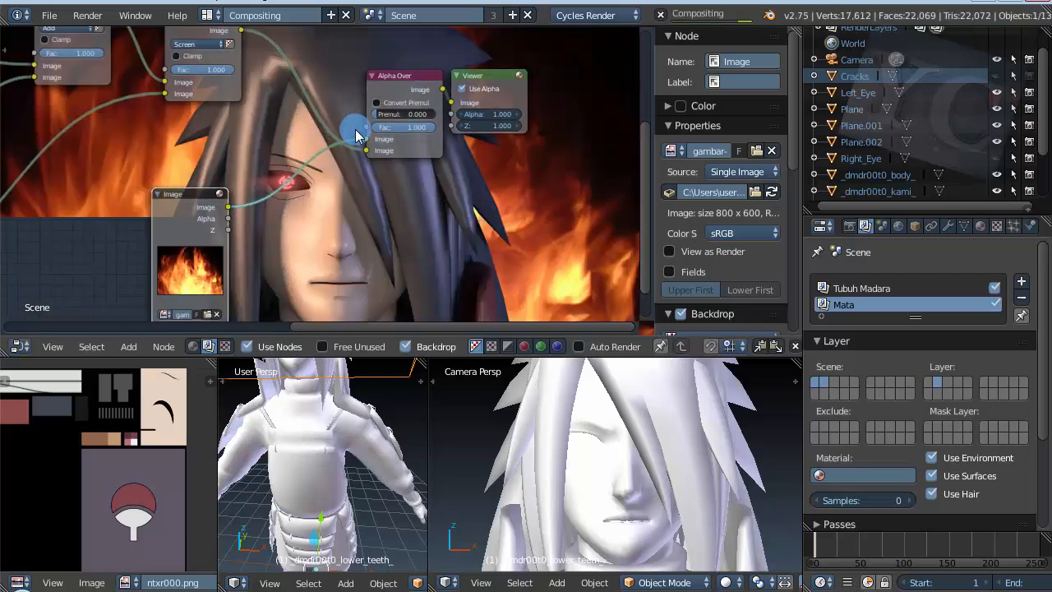
pyautogui.scroll(-4, 403, 160)
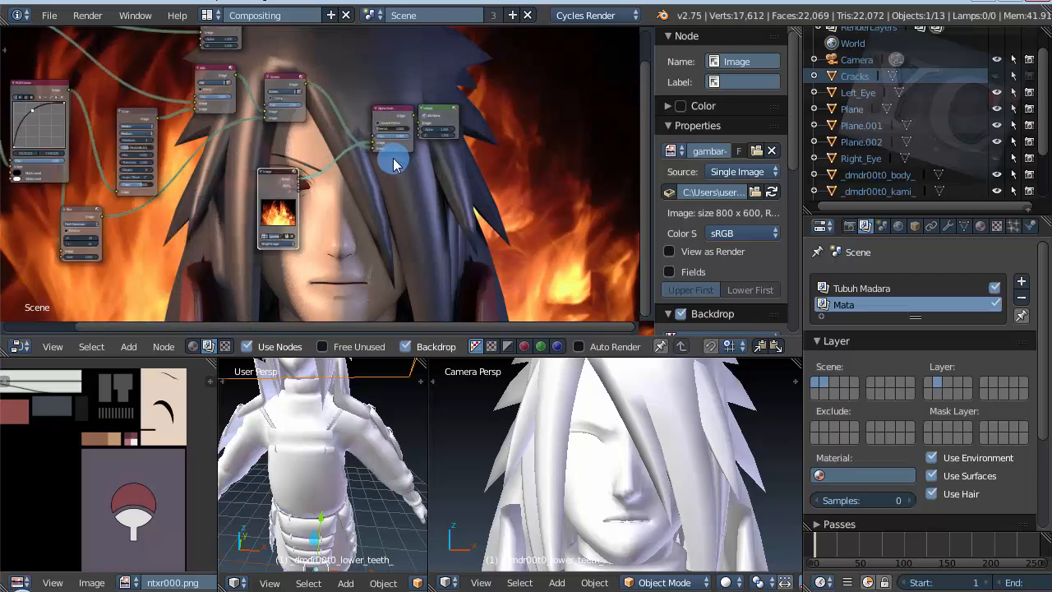
pyautogui.scroll(-1, 394, 164)
pyautogui.scroll(4, 393, 163)
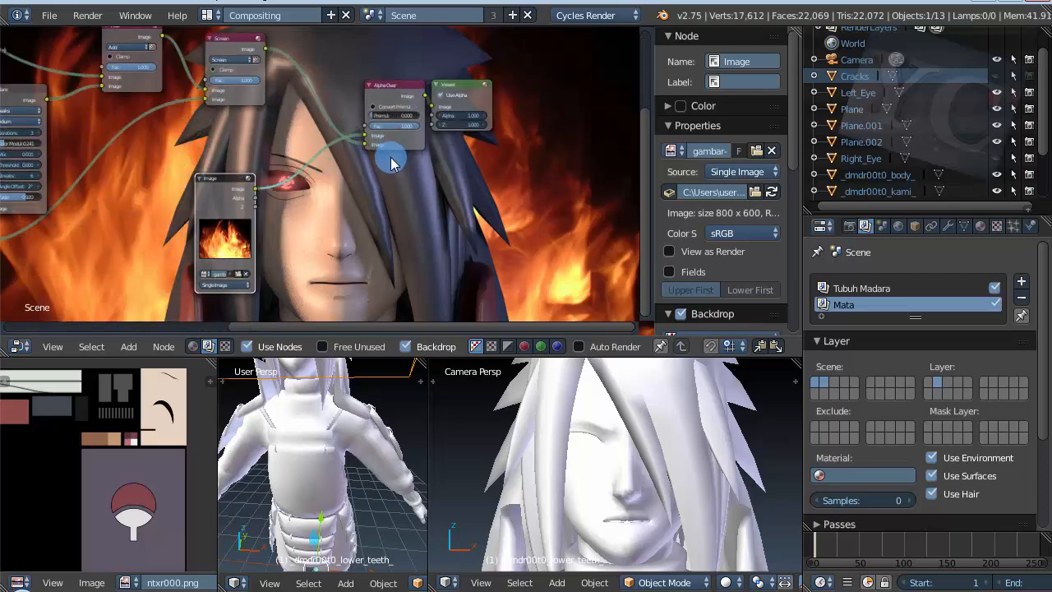
pyautogui.scroll(-2, 389, 162)
pyautogui.scroll(-1, 210, 198)
pyautogui.scroll(2, 417, 191)
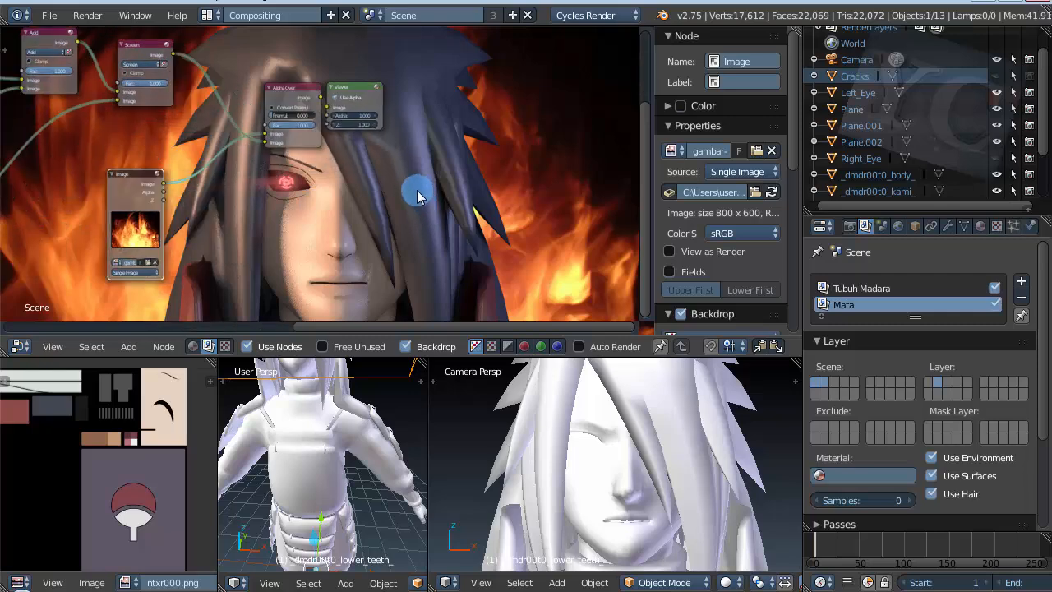
# Step: Space the Viewer and Alpha Over nodes farther apart
pyautogui.scroll(2, 365, 222)
pyautogui.scroll(-1, 364, 223)
pyautogui.moveTo(337, 61); pyautogui.dragTo(427, 86)
pyautogui.moveTo(253, 57); pyautogui.dragTo(292, 58)
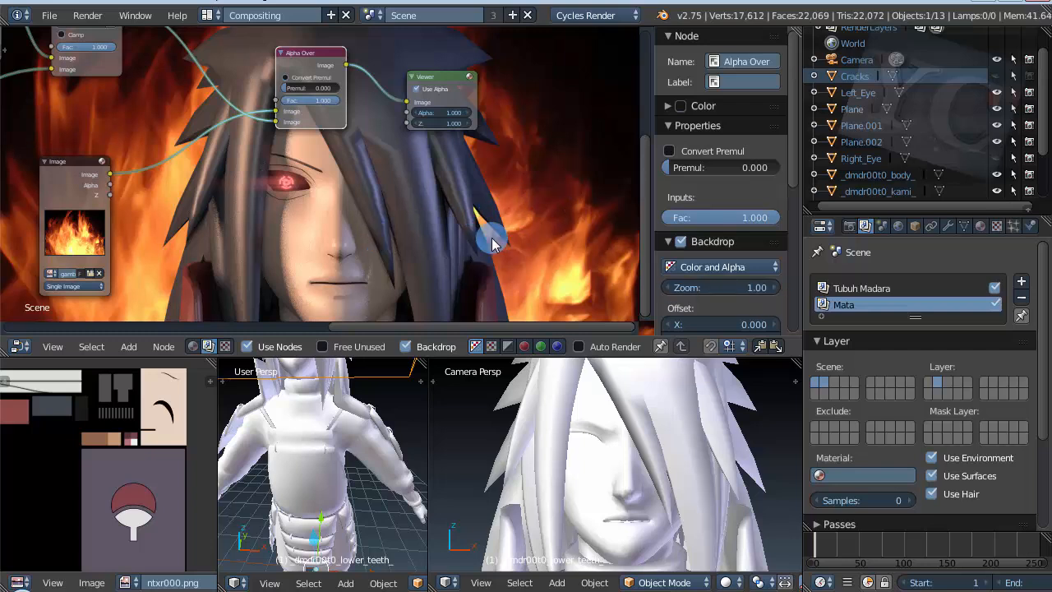
# Step: Add a Color Balance node below the Alpha Over node
pyautogui.hotkey('shift', 'a')
pyautogui.click(405, 233)
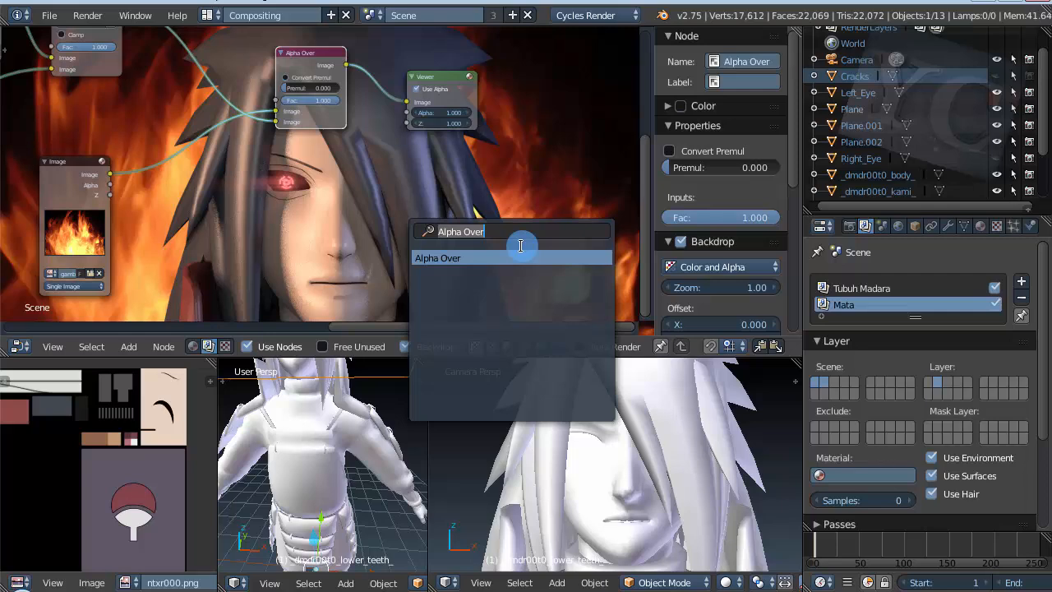
pyautogui.write('col')
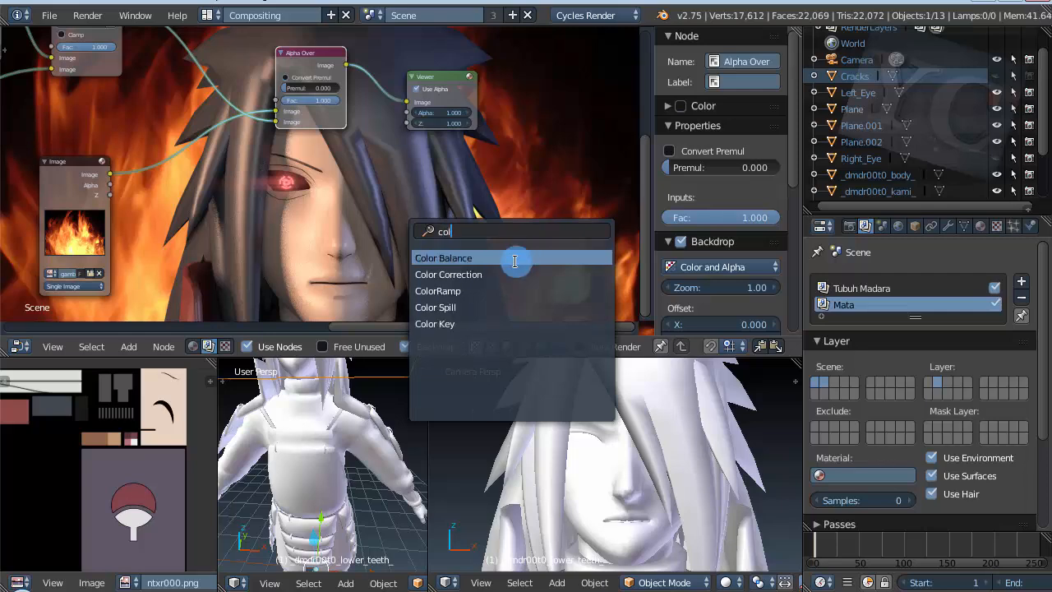
pyautogui.click(518, 254)
pyautogui.click(353, 297)
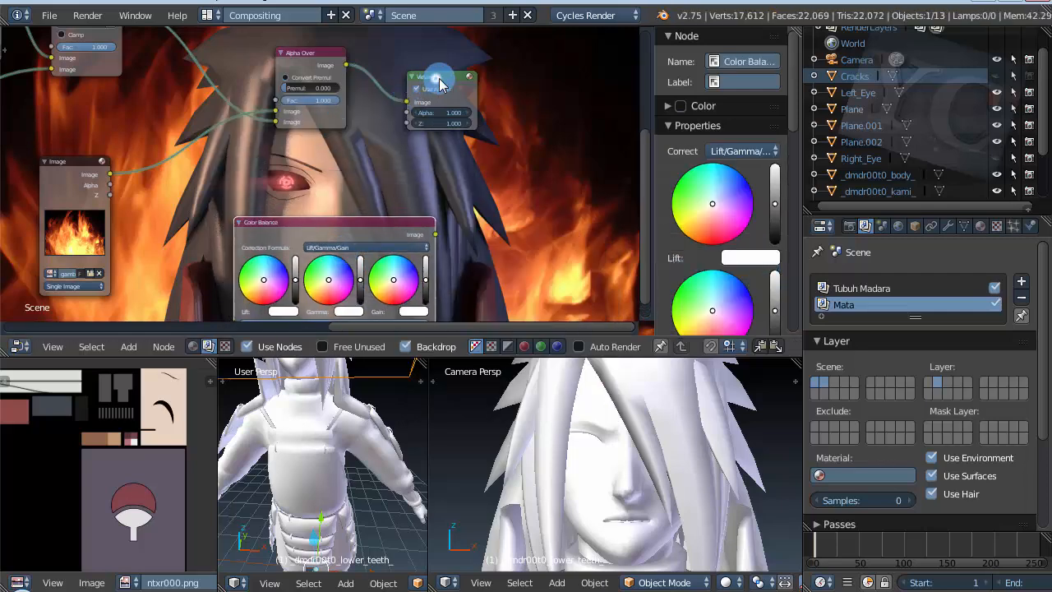
# Step: Make room by moving the Viewer and Alpha Over nodes, and insert the Color Balance node into the link between Screen and Alpha Over
pyautogui.moveTo(444, 90); pyautogui.dragTo(546, 96)
pyautogui.click(337, 67)
pyautogui.moveTo(337, 73); pyautogui.dragTo(499, 171)
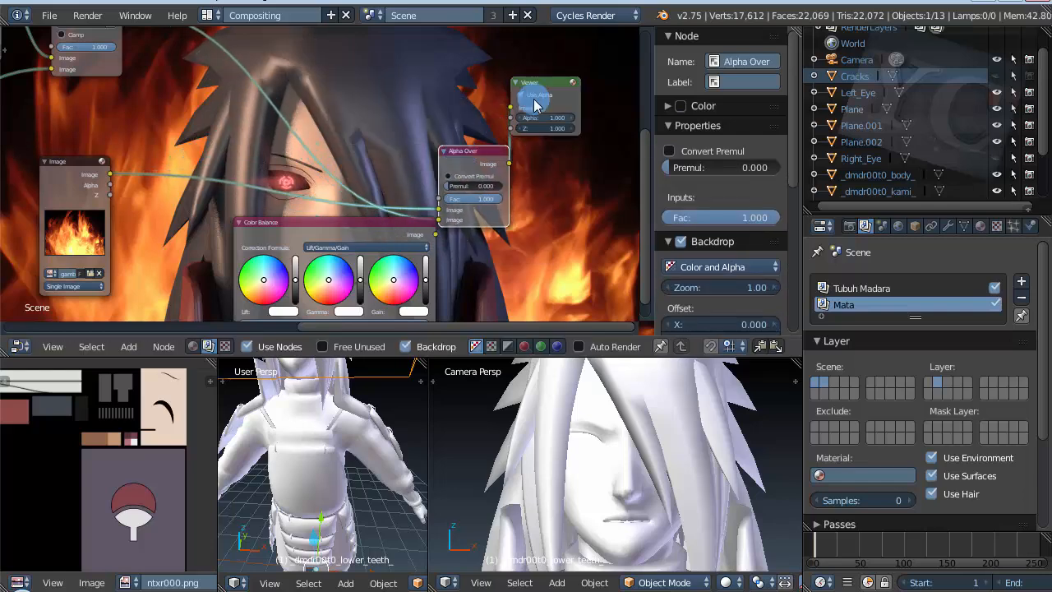
pyautogui.moveTo(544, 83); pyautogui.dragTo(627, 116)
pyautogui.moveTo(334, 228); pyautogui.dragTo(289, 45)
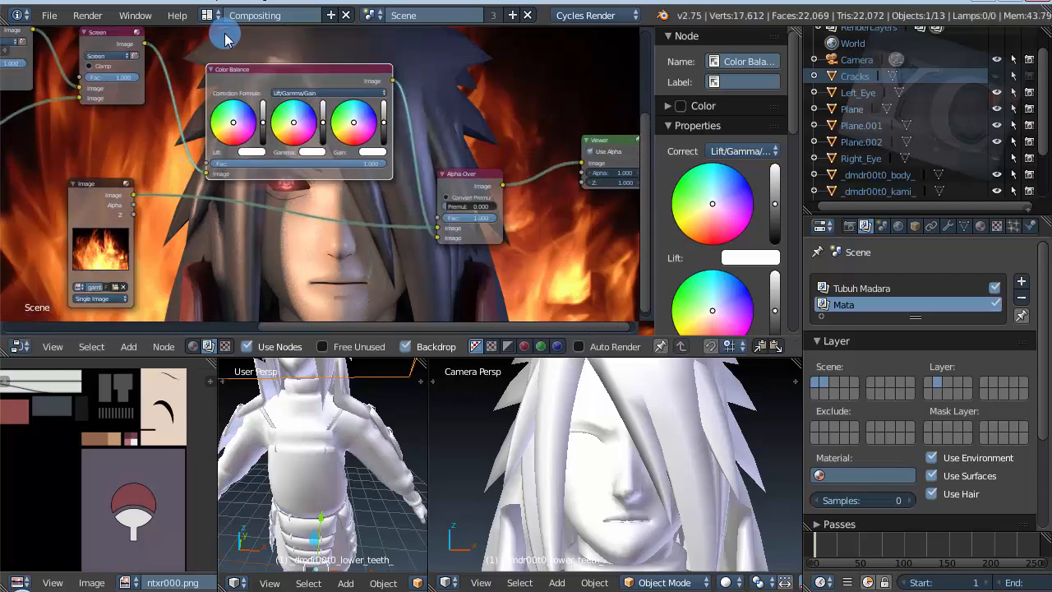
pyautogui.scroll(2, 315, 153)
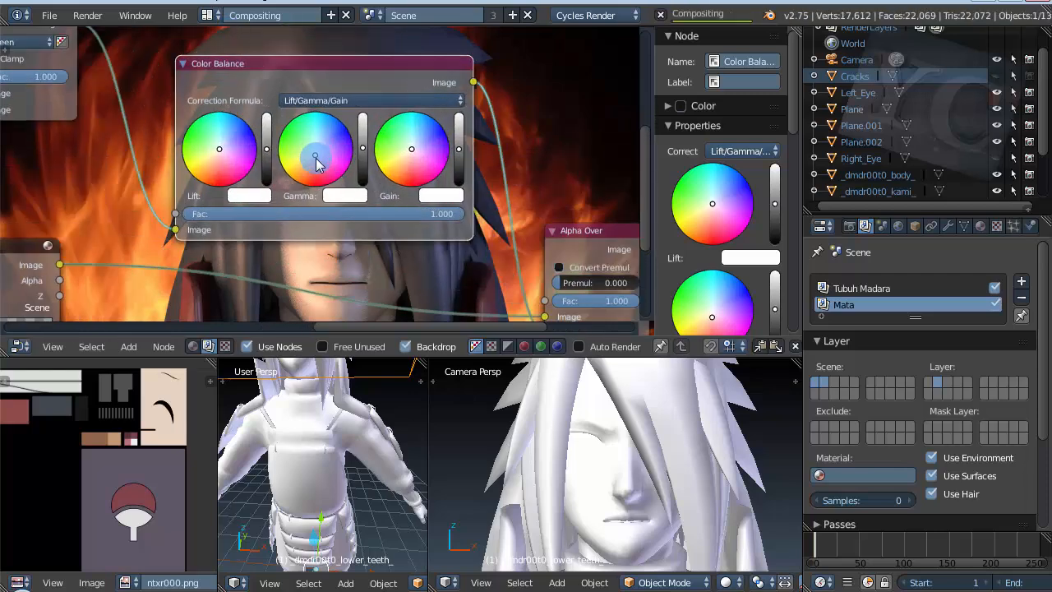
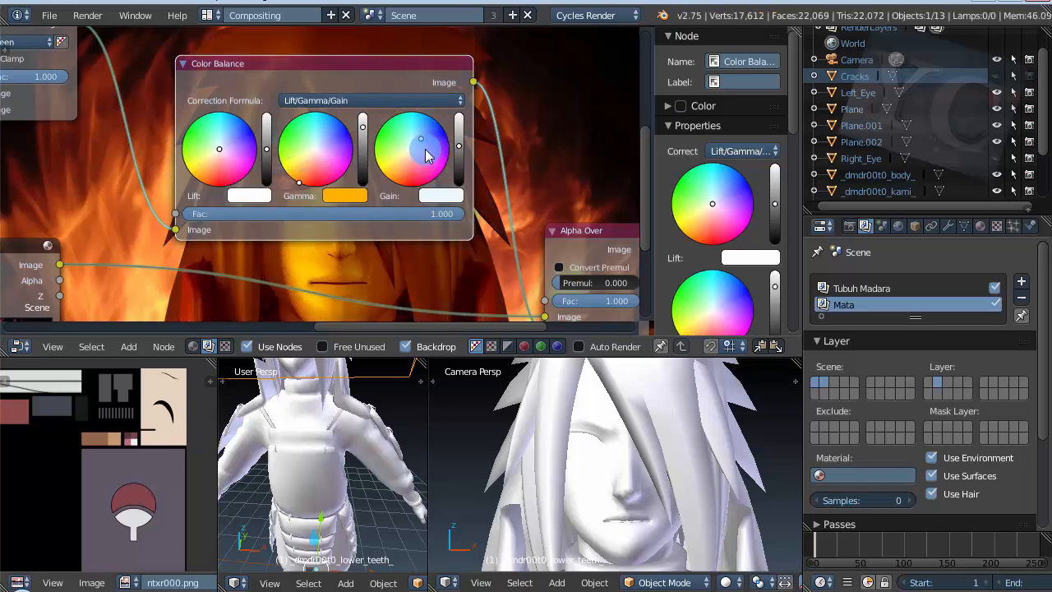
# Step: Tint the Color Balance node's Gamma pale yellow and its Gain pale pink
pyautogui.moveTo(298, 180); pyautogui.dragTo(295, 169)
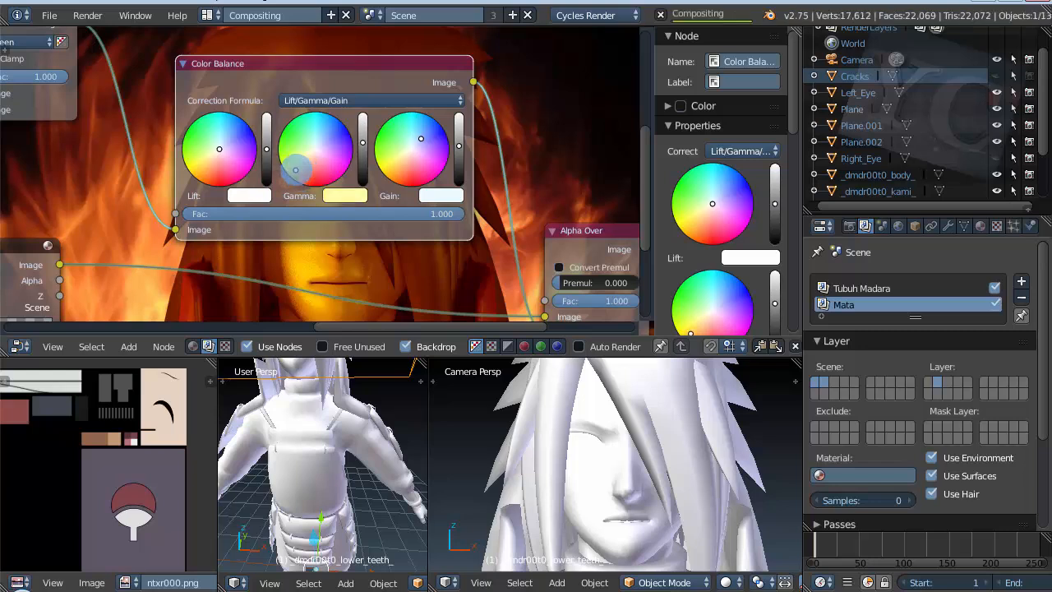
pyautogui.moveTo(424, 148); pyautogui.dragTo(409, 136)
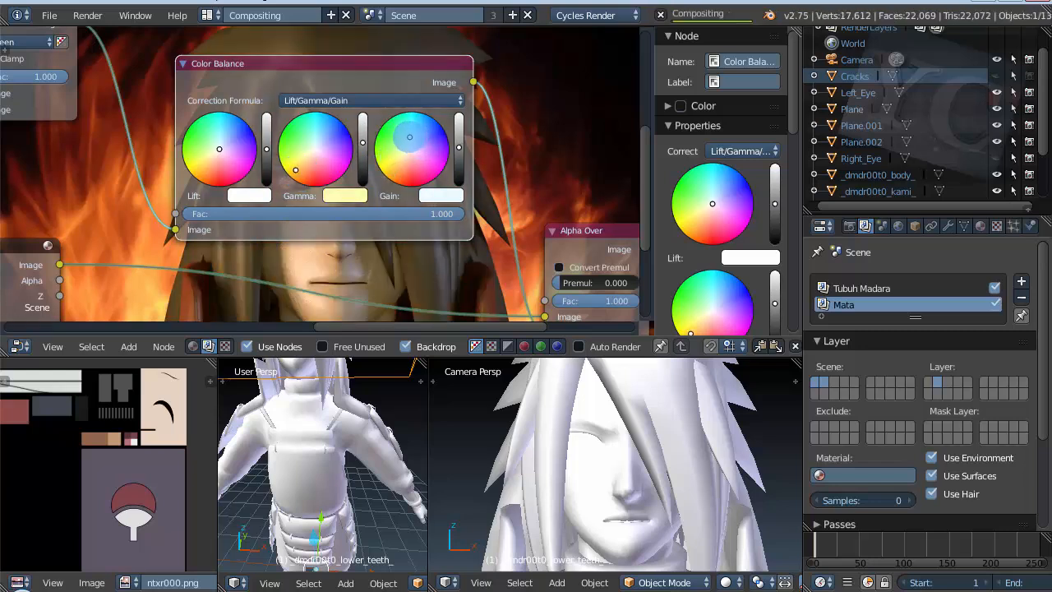
pyautogui.moveTo(407, 136); pyautogui.dragTo(421, 153)
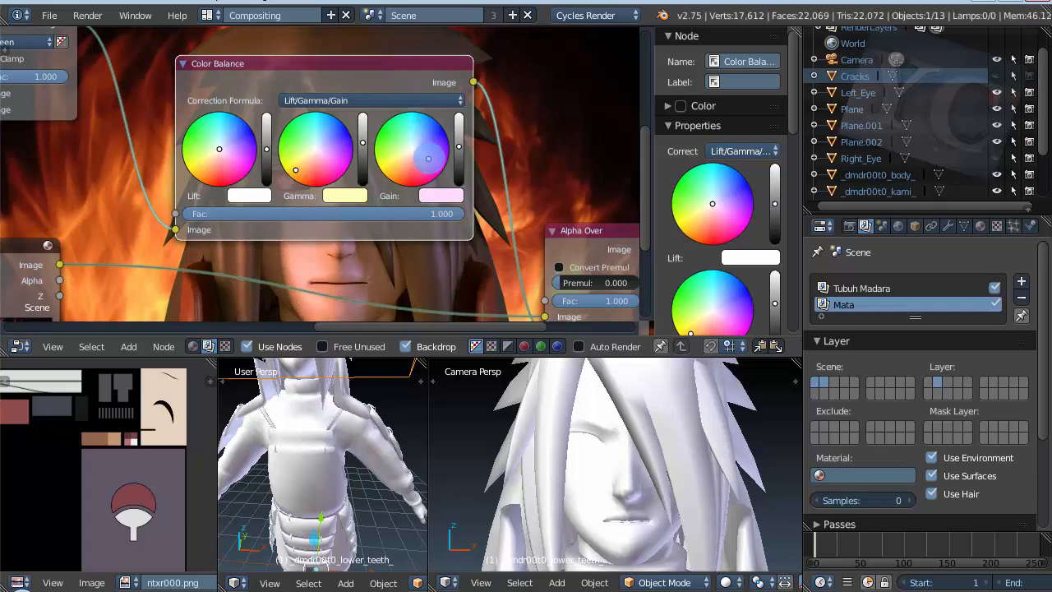
# Step: Reposition the Color Balance node above the Alpha Over node, to the right of the Screen node
pyautogui.moveTo(383, 75); pyautogui.dragTo(597, 71)
pyautogui.scroll(-4, 292, 173)
pyautogui.scroll(-2, 305, 172)
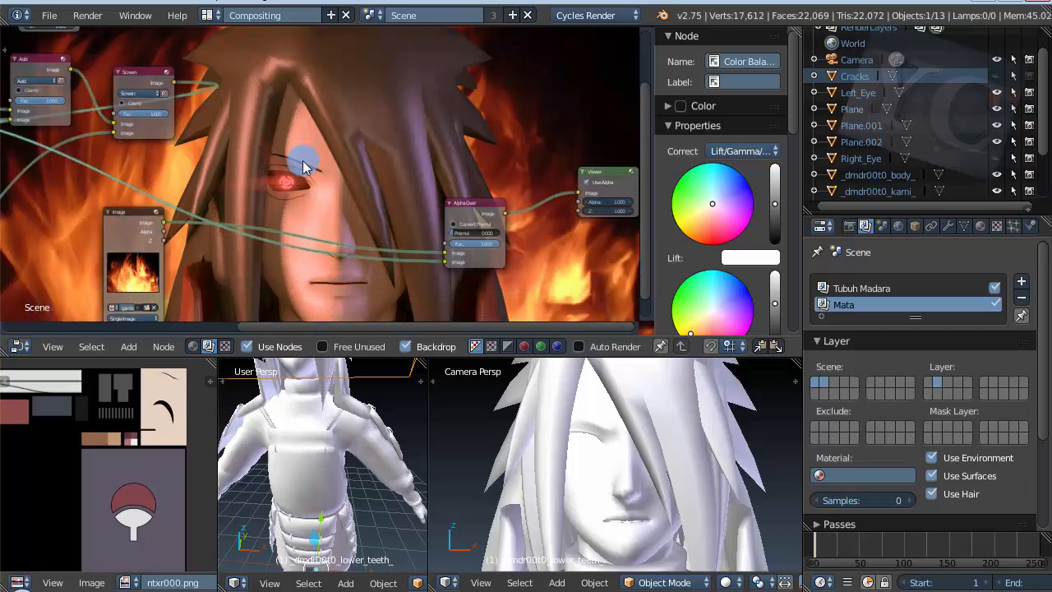
pyautogui.scroll(-1, 288, 168)
pyautogui.scroll(-1, 297, 173)
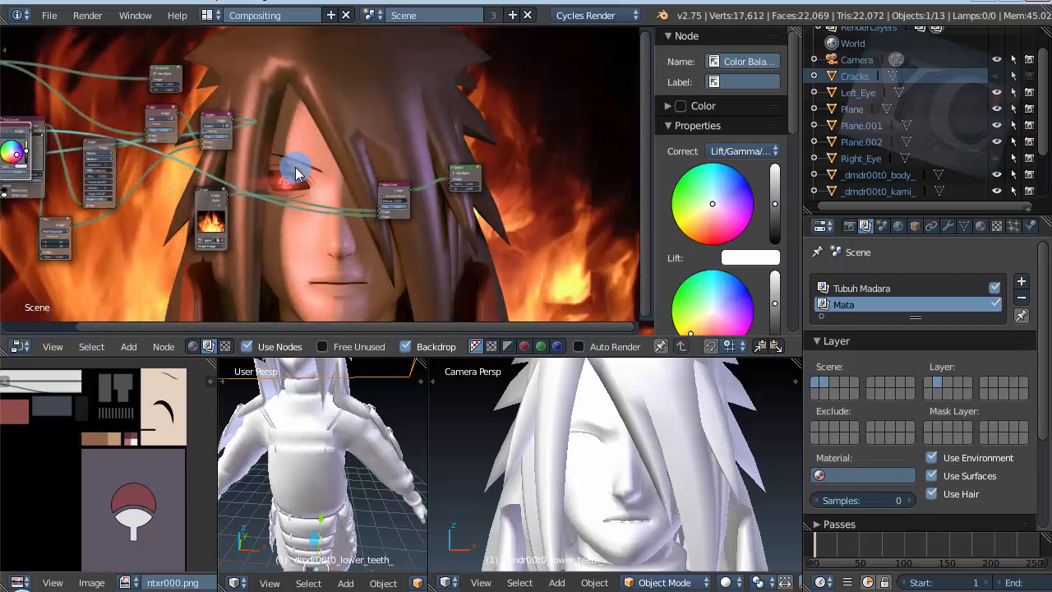
pyautogui.scroll(-1, 99, 157)
pyautogui.moveTo(24, 140); pyautogui.dragTo(306, 95)
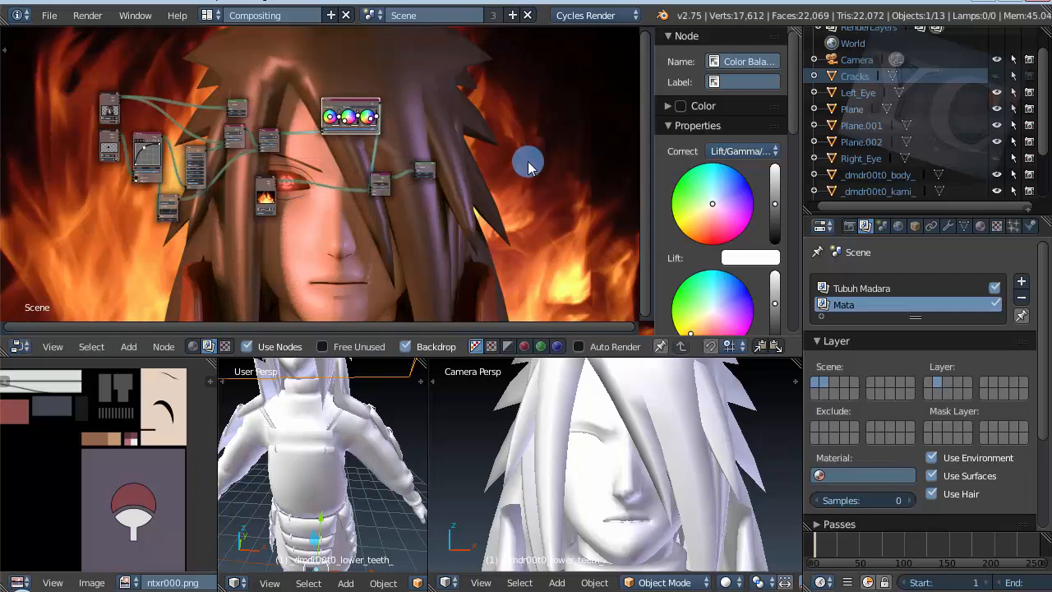
# Step: Move the Viewer node farther away and insert an RGB Curves node into the link between Alpha Over and Viewer
pyautogui.scroll(2, 236, 245)
pyautogui.scroll(-2, 241, 247)
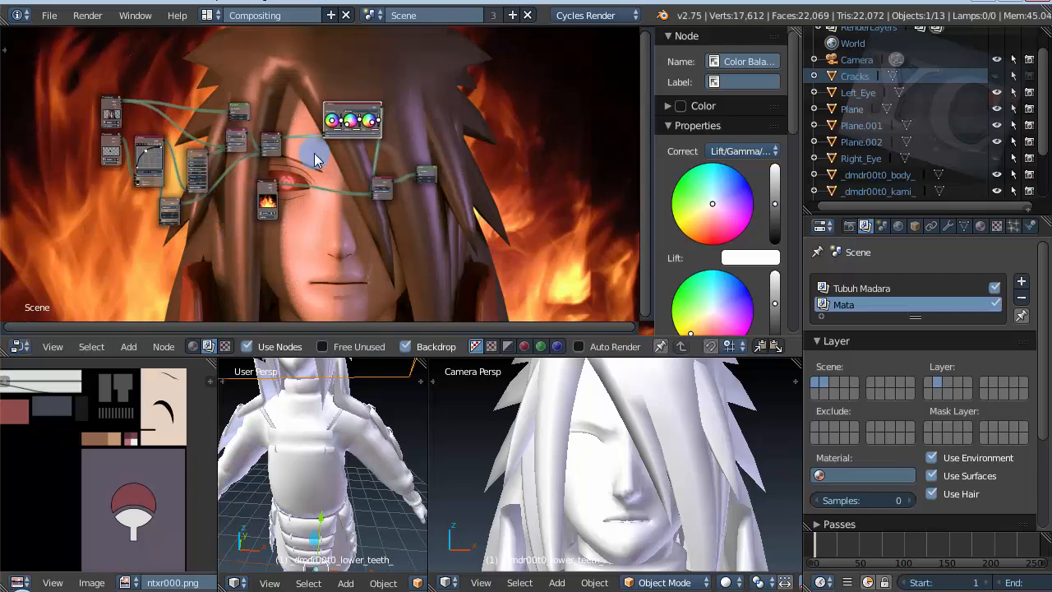
pyautogui.scroll(5, 316, 158)
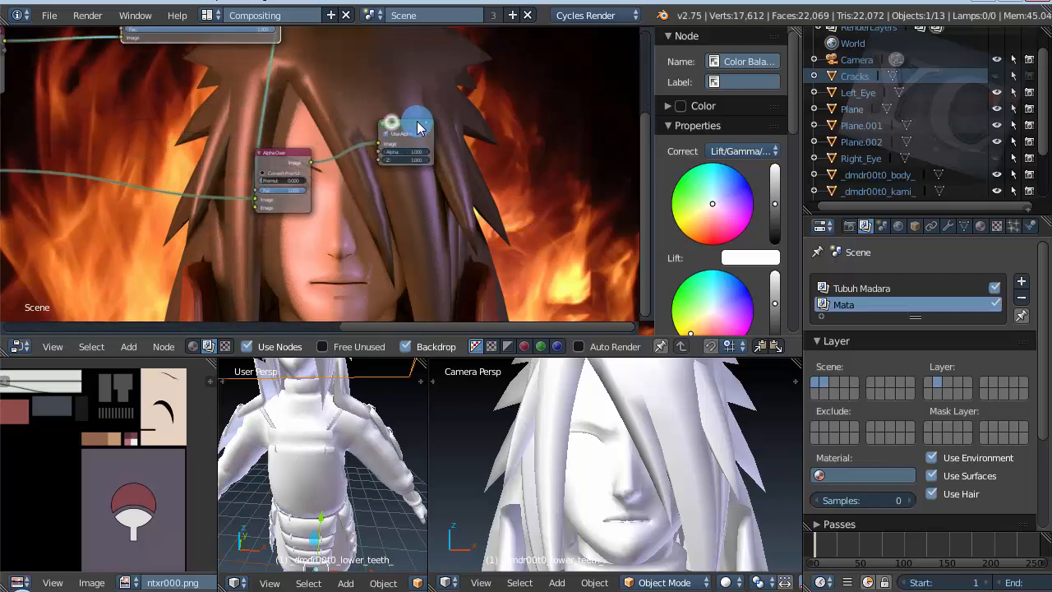
pyautogui.moveTo(418, 127); pyautogui.dragTo(555, 125)
pyautogui.hotkey('shift', 'a')
pyautogui.click(413, 205)
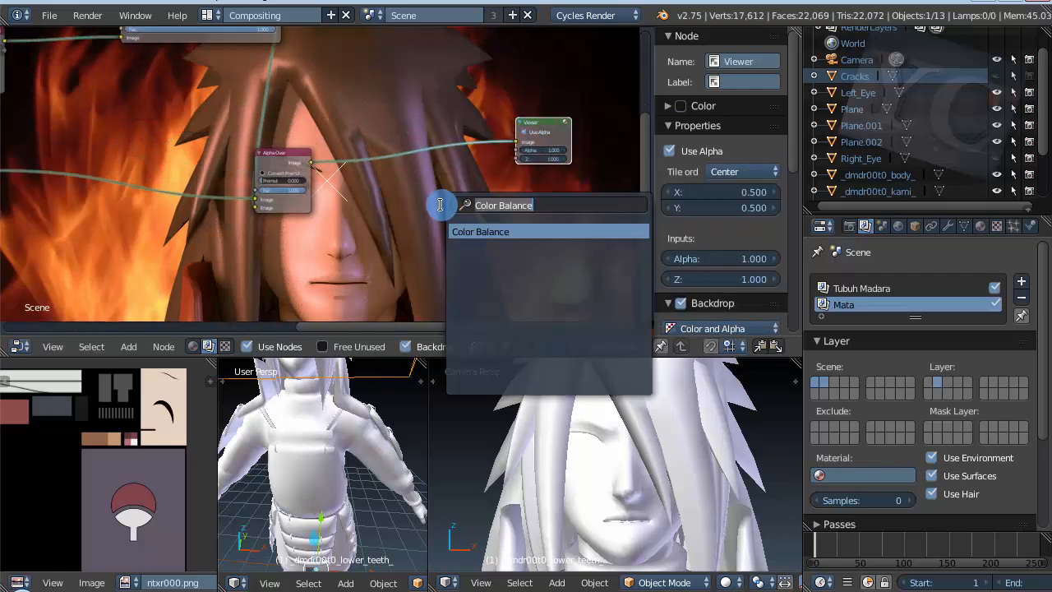
pyautogui.write('curv')
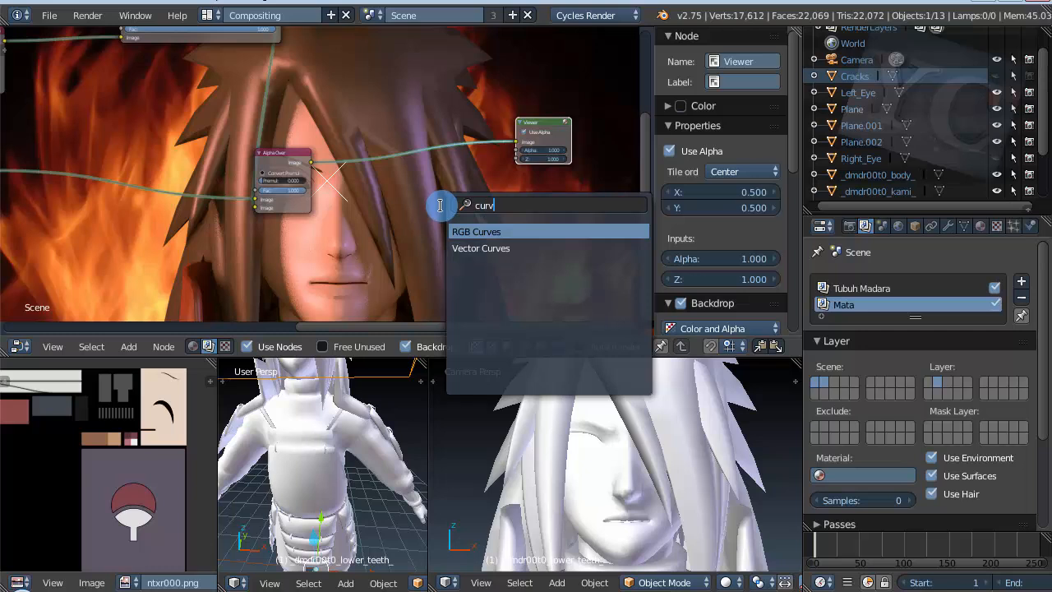
pyautogui.click(467, 230)
pyautogui.click(426, 136)
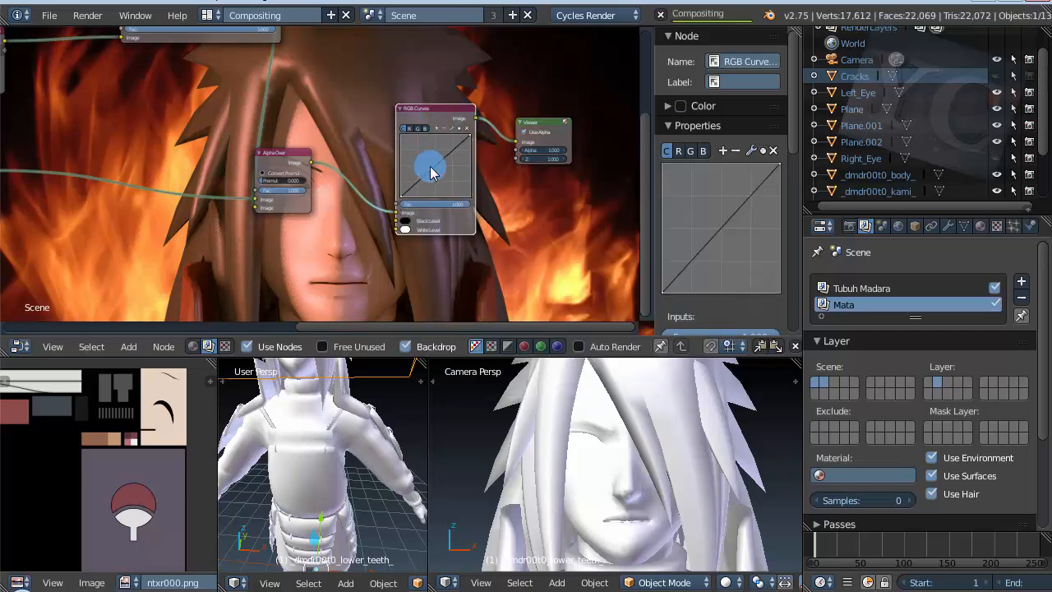
# Step: Raise the new RGB Curves node's combined curve at about X 0.57, Y 0.73, and add a red curve point at about X 0.52, Y 0.49
pyautogui.moveTo(432, 169); pyautogui.dragTo(433, 150)
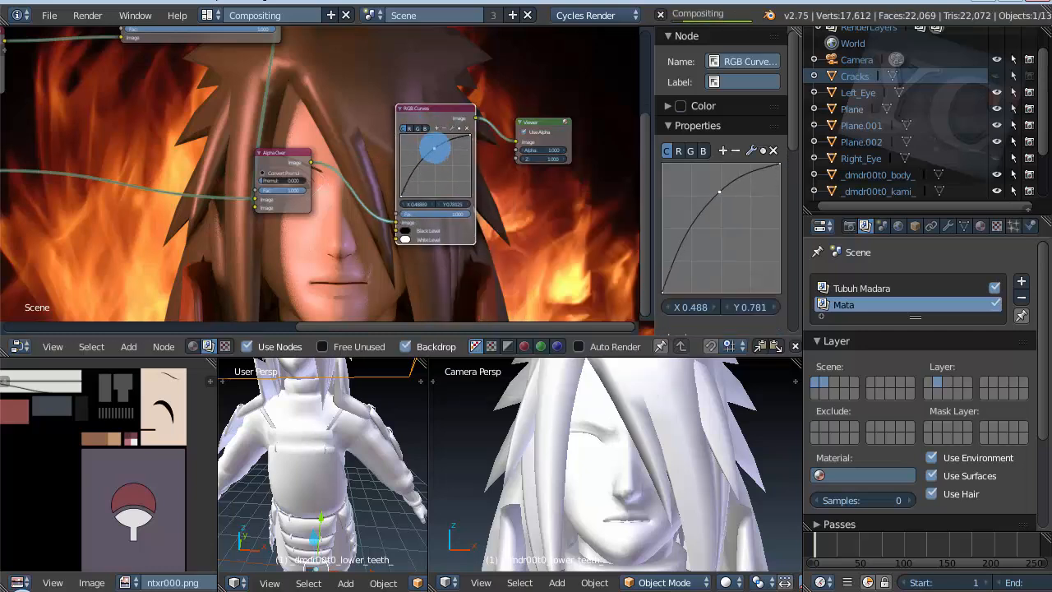
pyautogui.moveTo(434, 148)
pyautogui.mouseDown()
pyautogui.moveTo(443, 161)
pyautogui.moveTo(439, 151)
pyautogui.mouseUp()
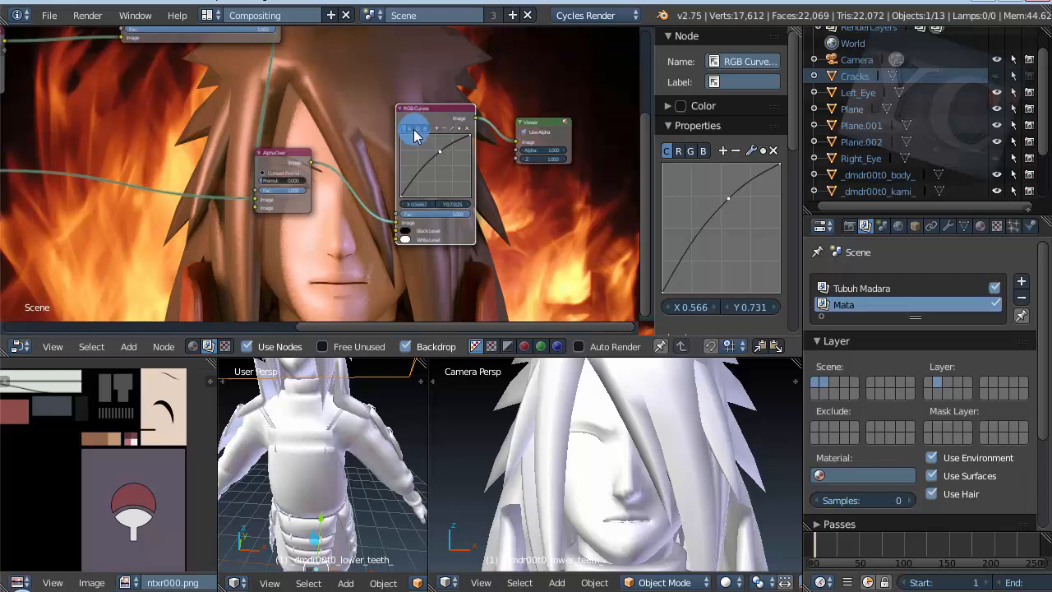
pyautogui.scroll(3, 414, 131)
pyautogui.click(413, 129)
pyautogui.click(461, 194)
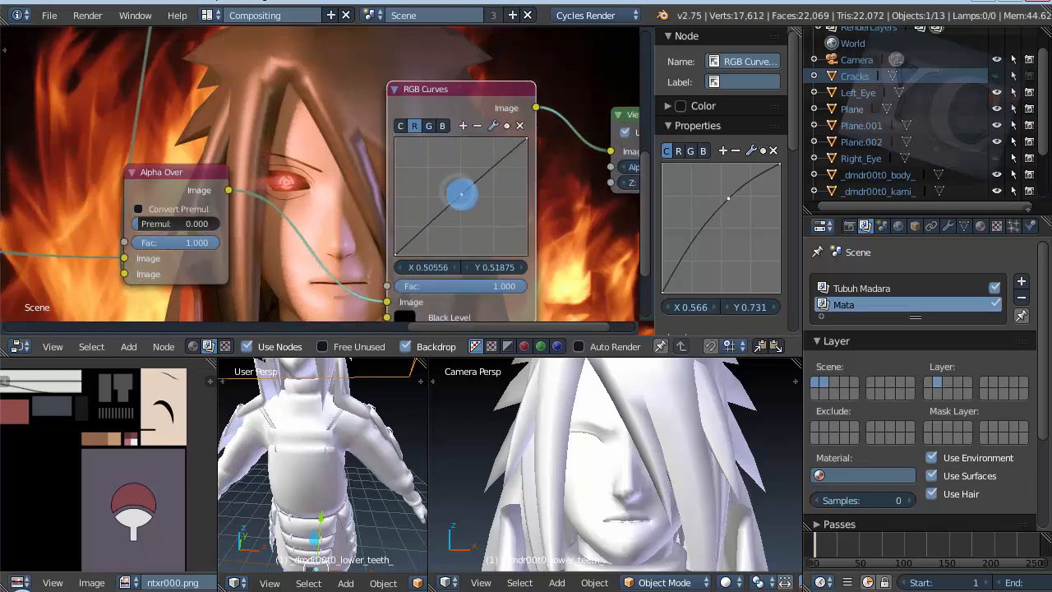
pyautogui.moveTo(463, 196); pyautogui.dragTo(464, 197)
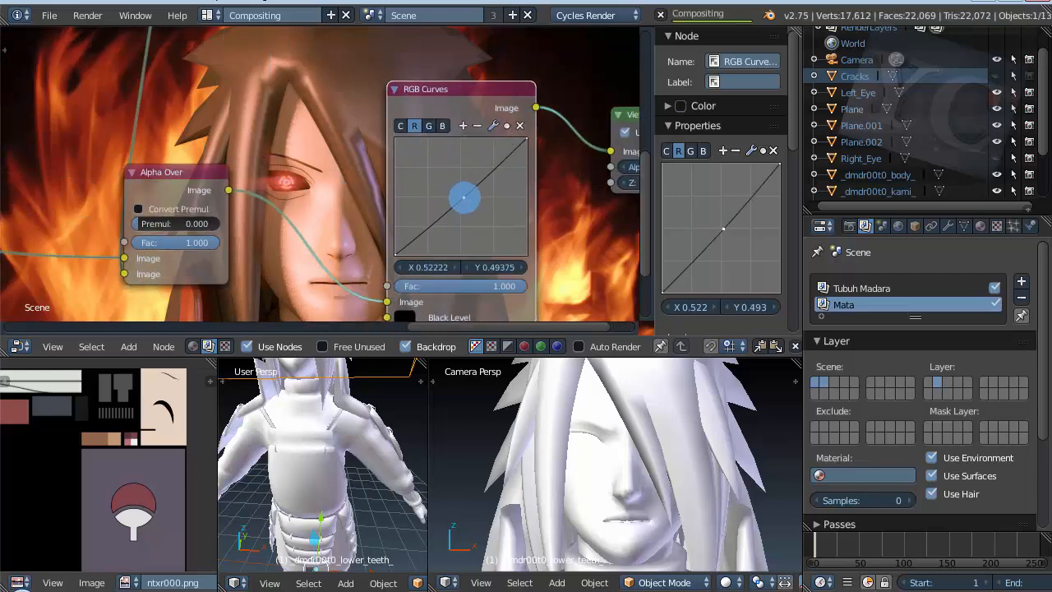
# Step: Lower the green curve at about X 0.55, Y 0.44 and raise the blue curve at about X 0.41, Y 0.54
pyautogui.click(428, 125)
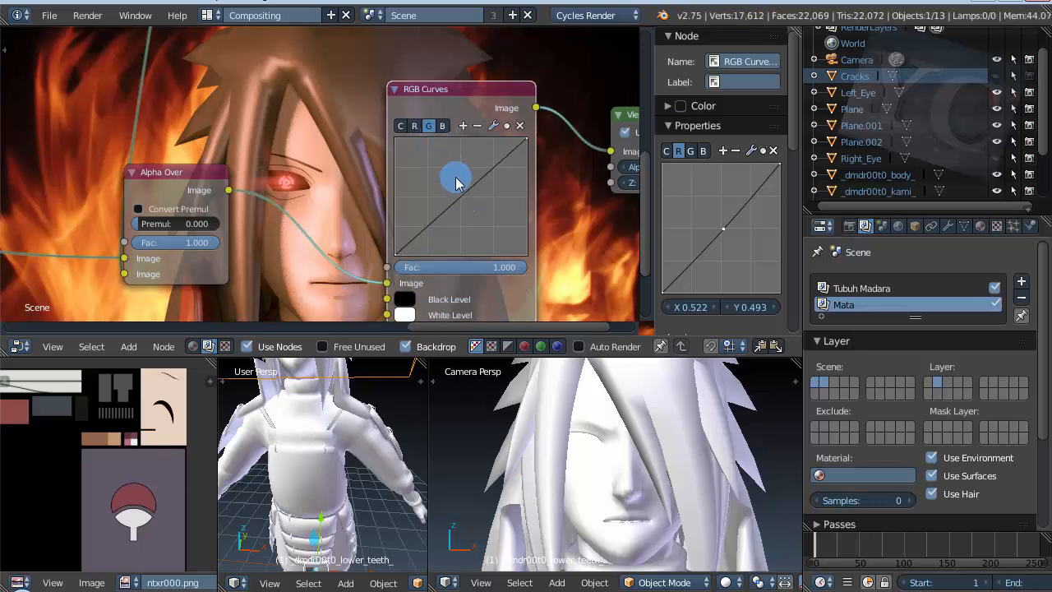
pyautogui.click(457, 196)
pyautogui.moveTo(456, 196); pyautogui.dragTo(467, 203)
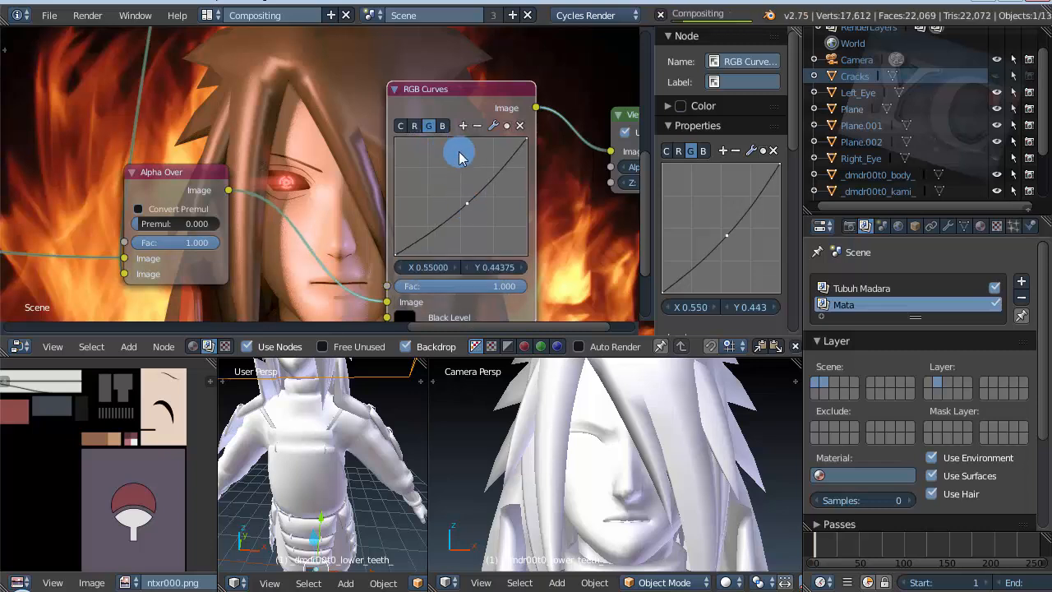
pyautogui.click(442, 126)
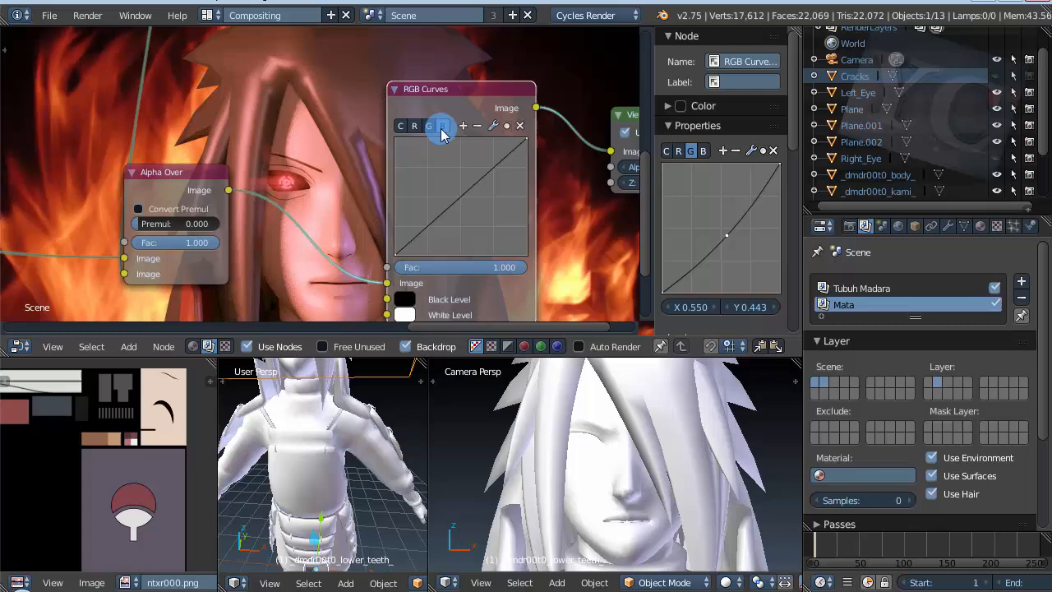
pyautogui.click(448, 192)
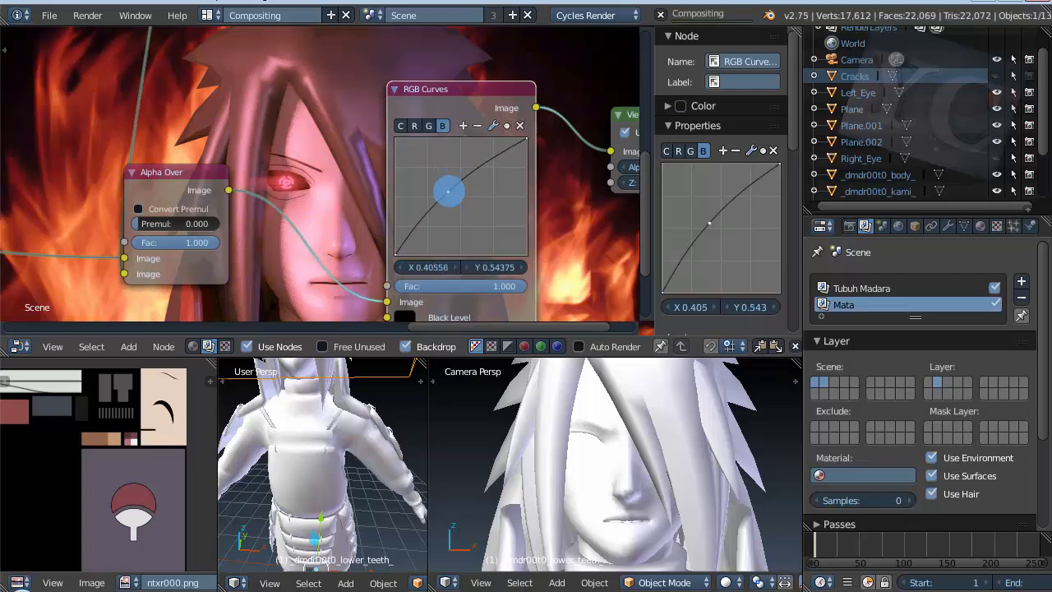
# Step: Examine the composited result and the full node tree, from the render layers through glare, blur and color balance to the Viewer
pyautogui.scroll(-5, 469, 156)
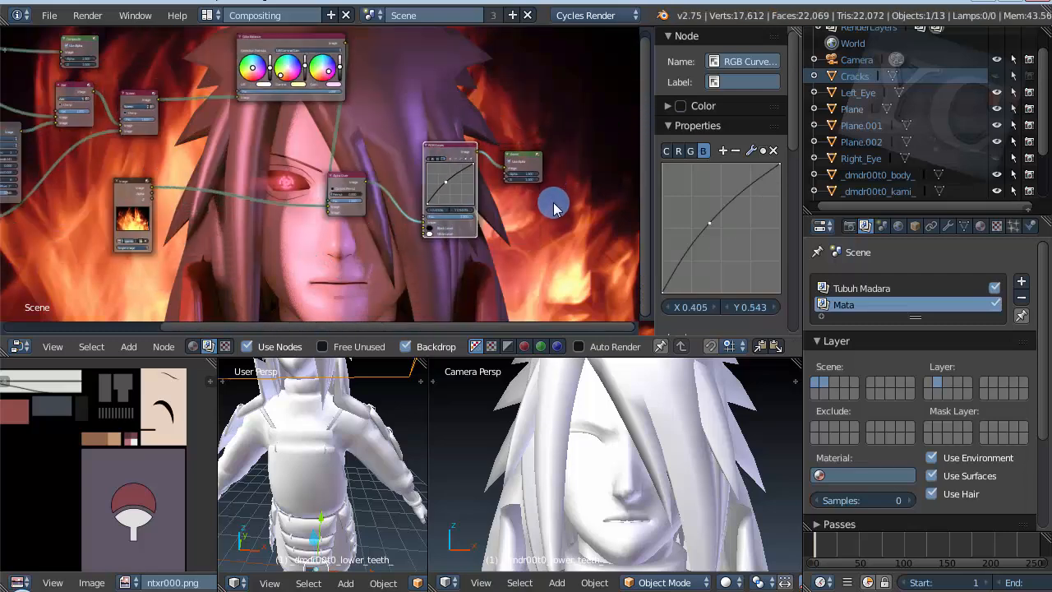
pyautogui.scroll(4, 549, 207)
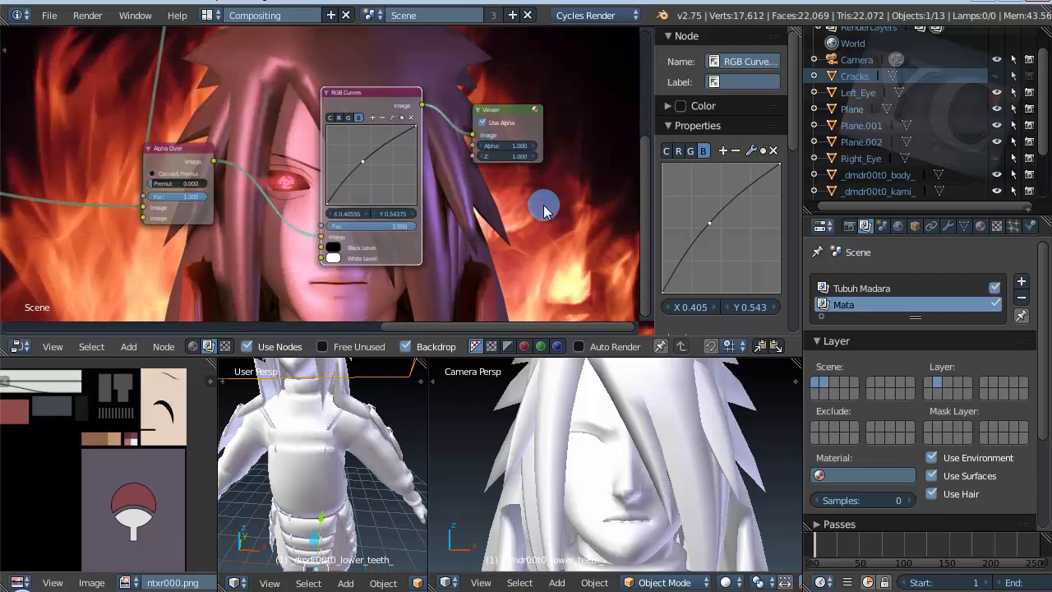
pyautogui.scroll(-2, 544, 210)
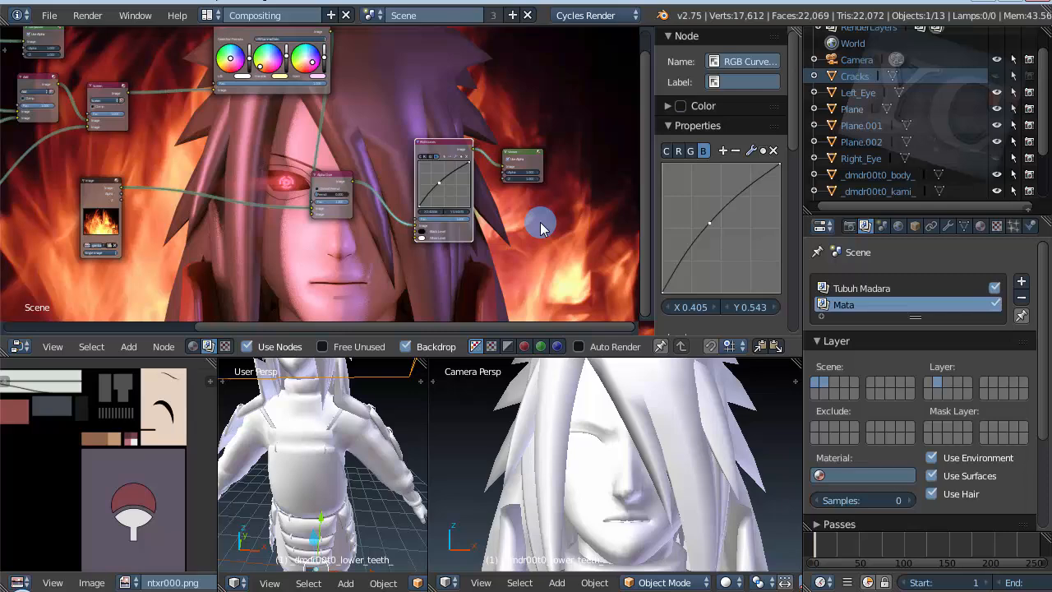
pyautogui.scroll(-6, 540, 231)
pyautogui.scroll(8, 123, 227)
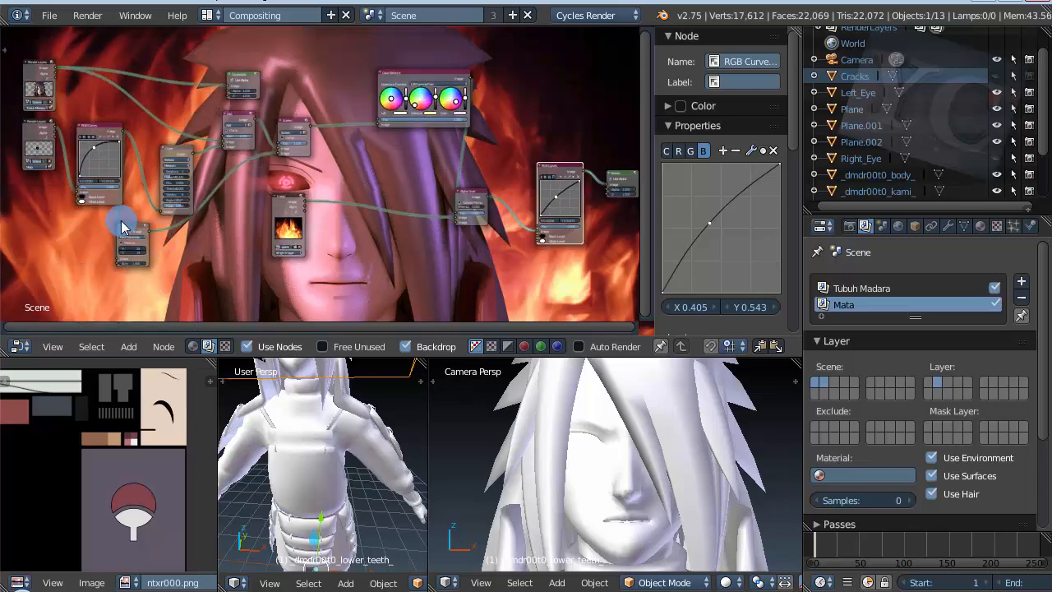
pyautogui.scroll(-3, 124, 227)
pyautogui.scroll(3, 276, 199)
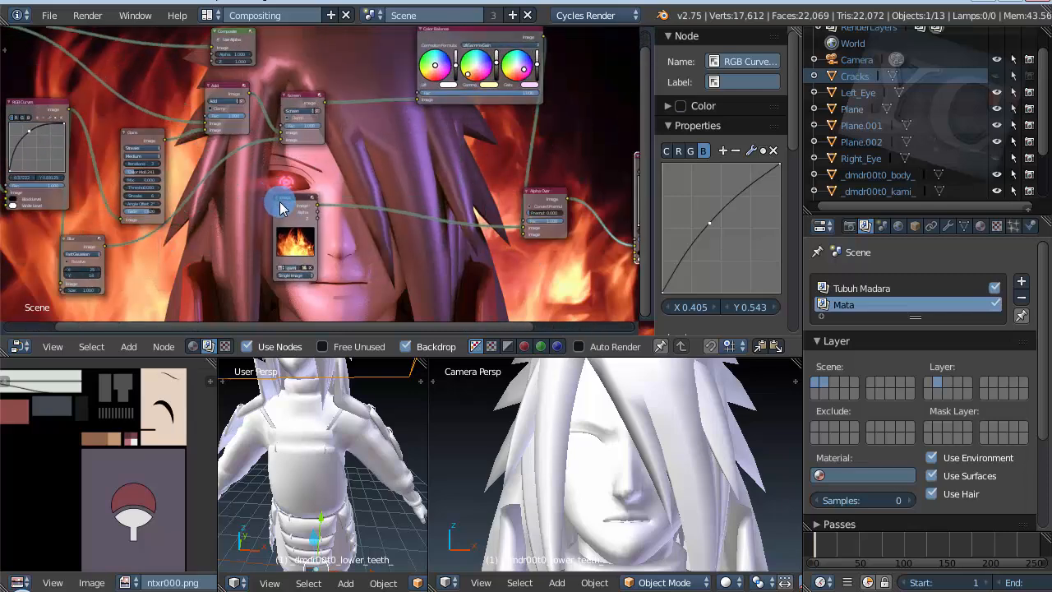
pyautogui.scroll(-1, 317, 179)
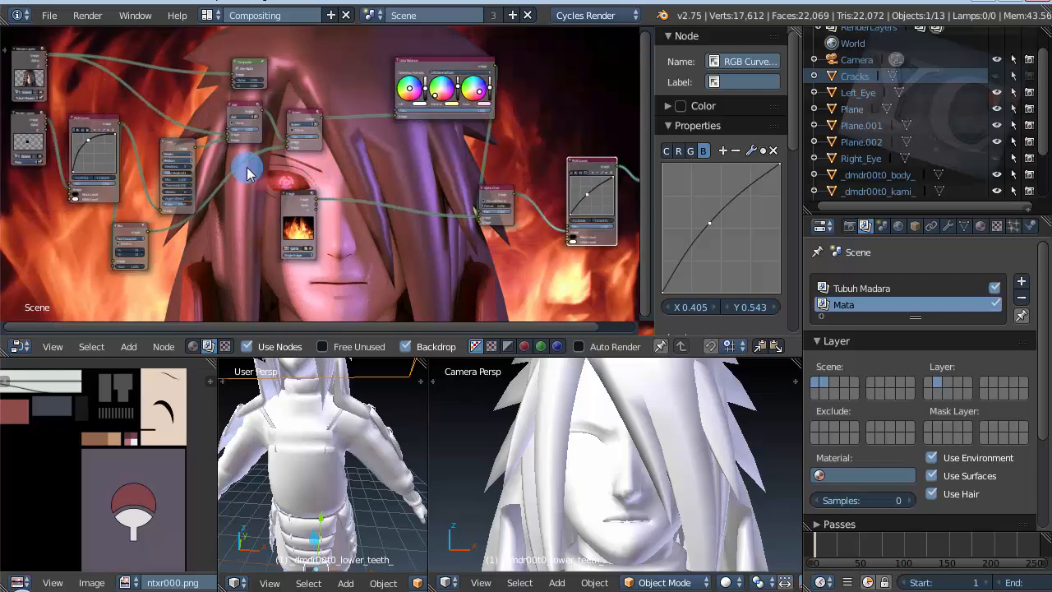
pyautogui.scroll(2, 87, 181)
pyautogui.scroll(-3, 557, 210)
pyautogui.scroll(4, 165, 154)
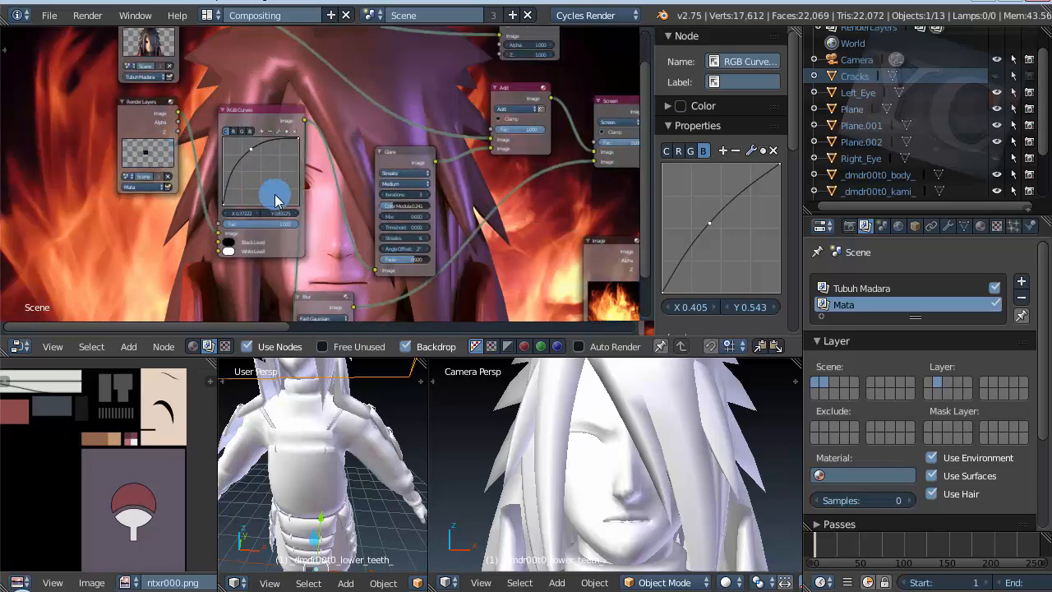
pyautogui.scroll(1, 275, 200)
pyautogui.scroll(-3, 90, 206)
pyautogui.scroll(-4, 74, 191)
pyautogui.scroll(4, 416, 156)
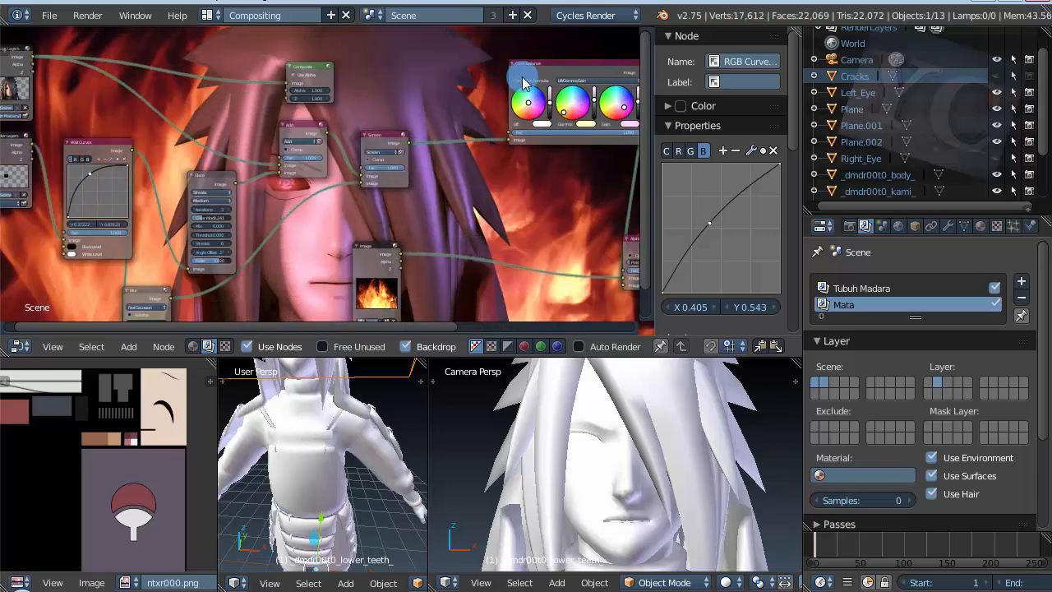
pyautogui.scroll(4, 522, 77)
pyautogui.scroll(4, 118, 171)
pyautogui.scroll(-2, 480, 212)
pyautogui.scroll(-4, 457, 130)
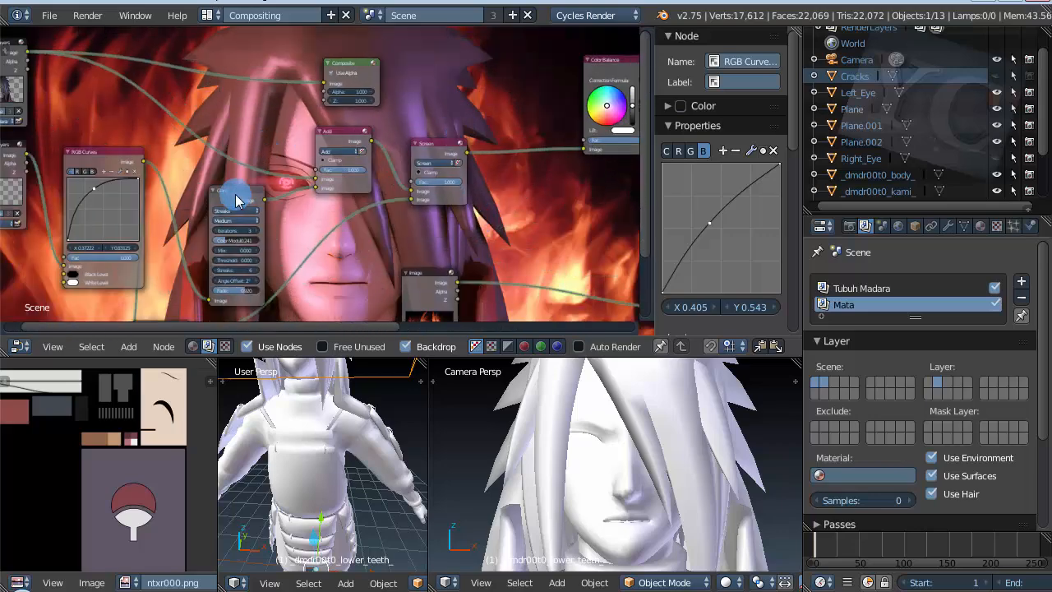
pyautogui.scroll(4, 286, 293)
pyautogui.scroll(-3, 238, 170)
pyautogui.scroll(-2, 202, 189)
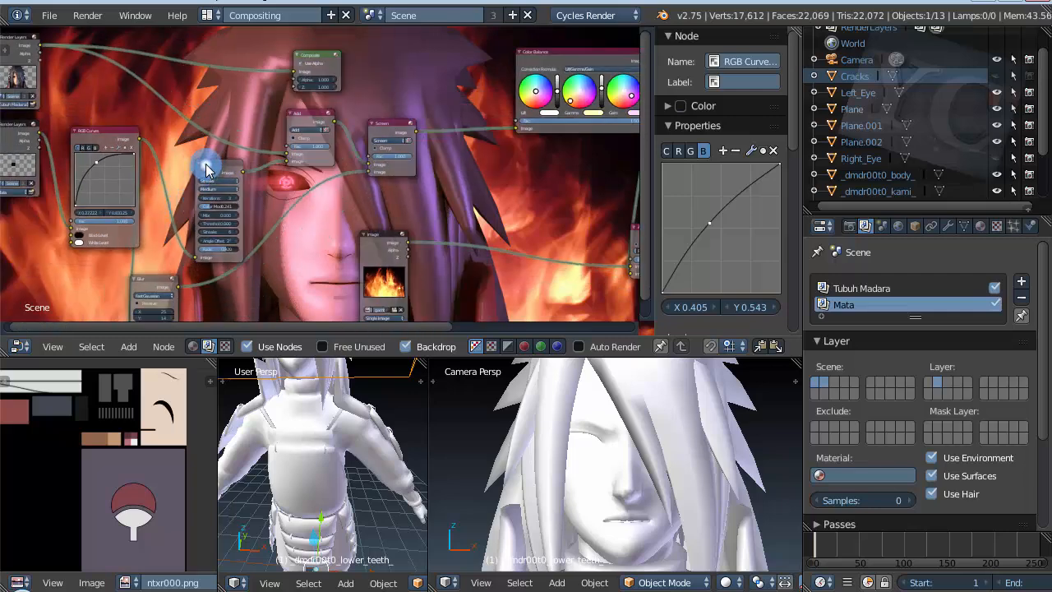
# Step: Select the Glare node and review its settings and its place in the chain leading to Alpha Over
pyautogui.click(205, 169)
pyautogui.scroll(-3, 112, 202)
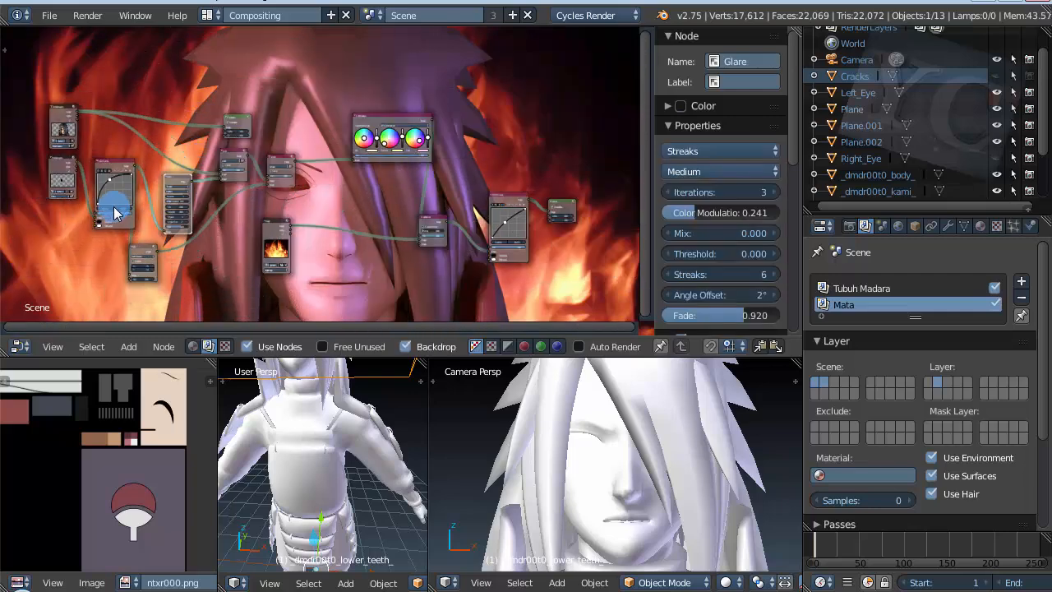
pyautogui.scroll(2, 114, 212)
pyautogui.scroll(1, 520, 222)
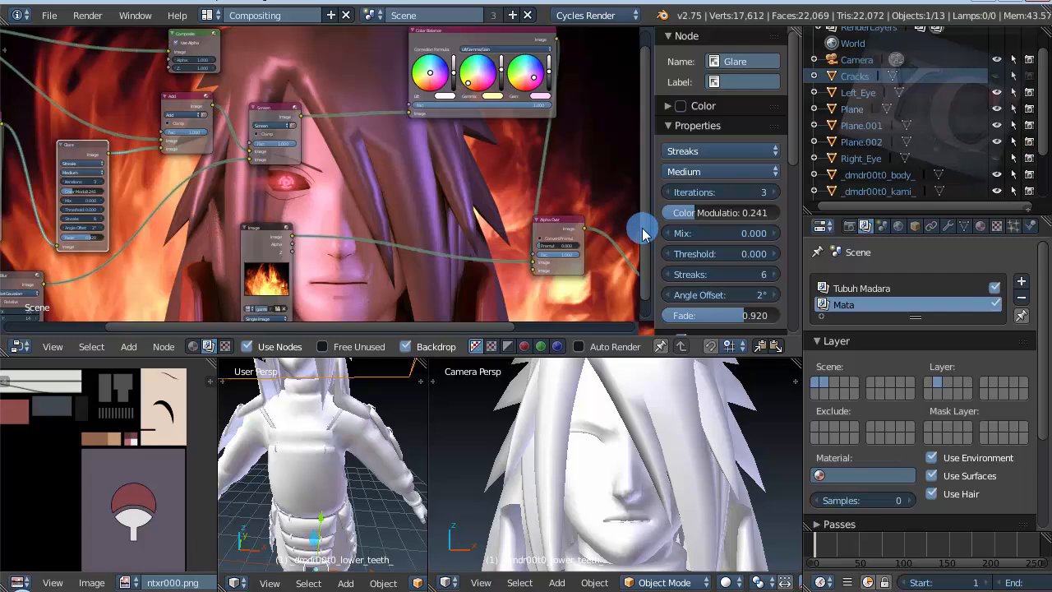
pyautogui.scroll(-2, 381, 177)
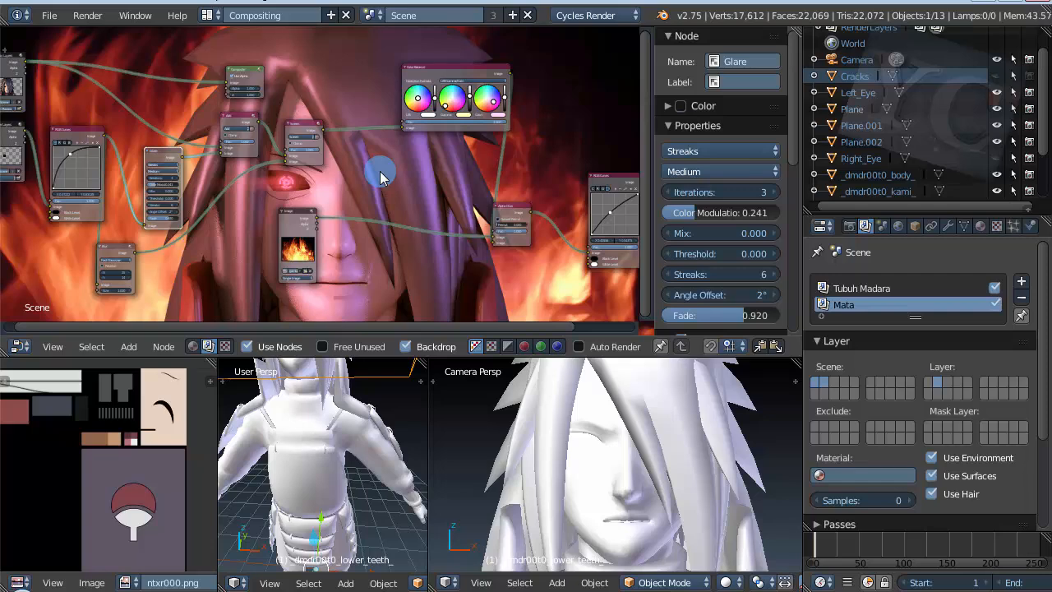
pyautogui.scroll(3, 271, 236)
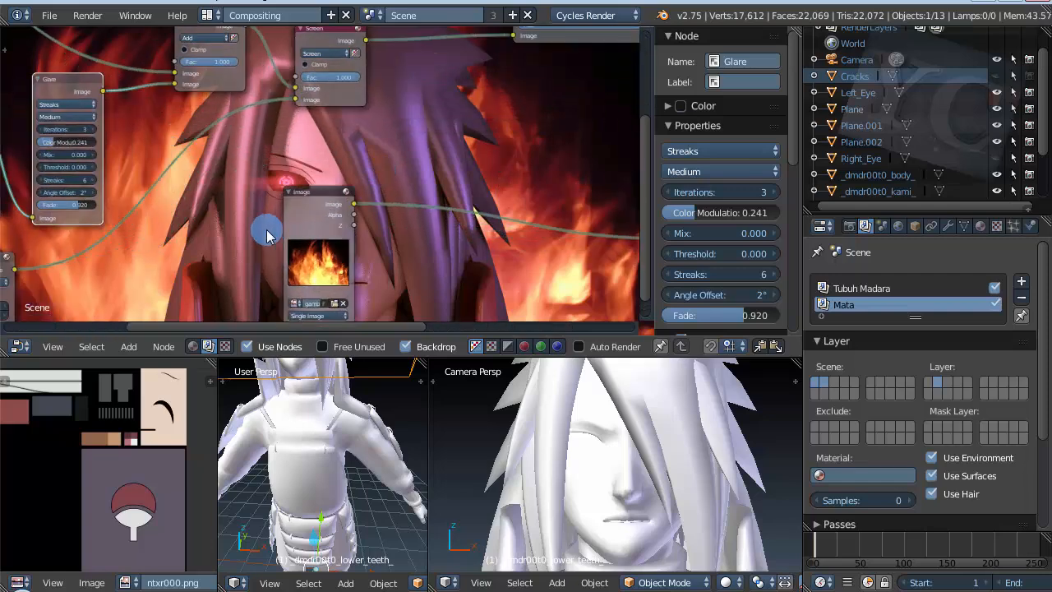
pyautogui.scroll(-3, 267, 236)
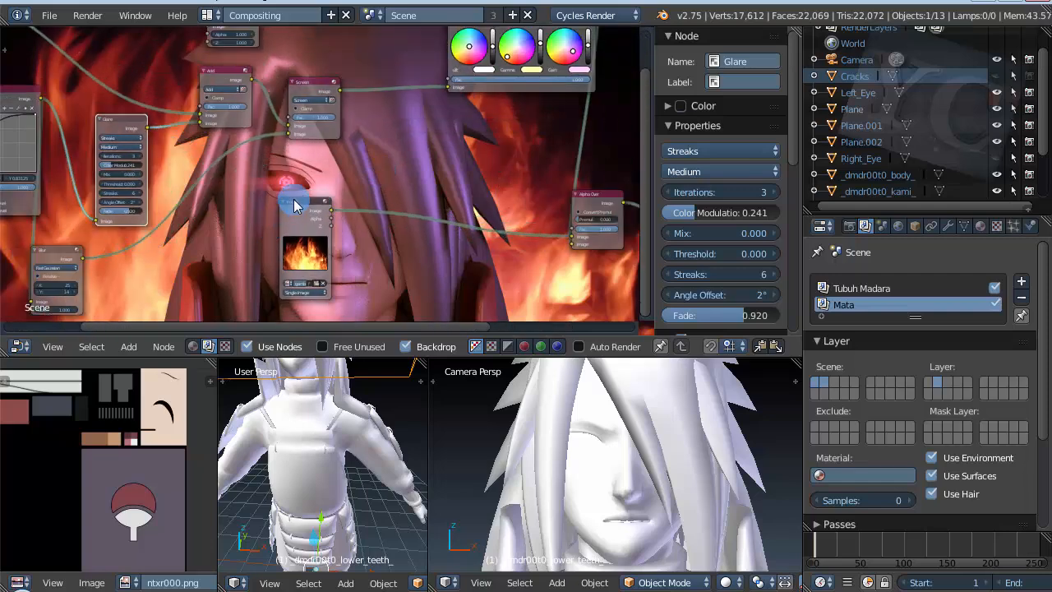
# Step: Move the fire Image node away from the character's face in the backdrop
pyautogui.moveTo(295, 212); pyautogui.dragTo(41, 267)
pyautogui.scroll(-1, 162, 308)
pyautogui.scroll(-4, 131, 263)
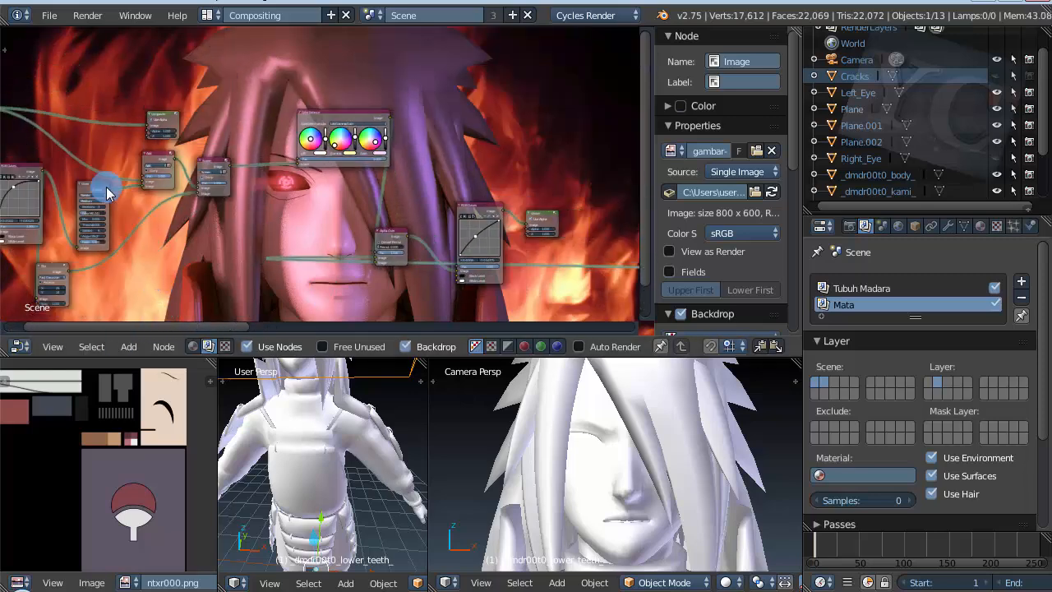
pyautogui.scroll(-3, 110, 246)
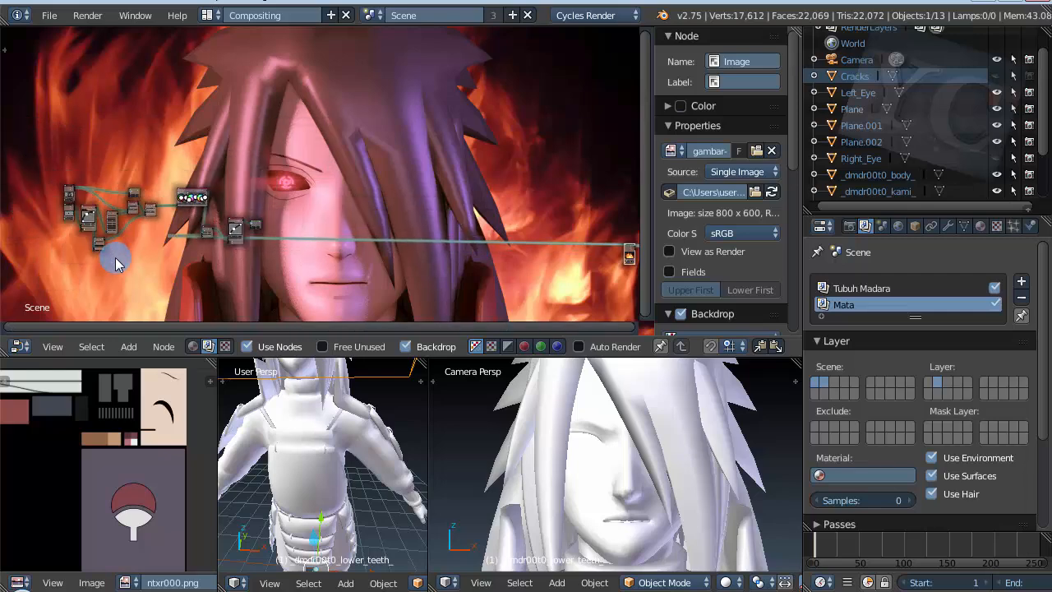